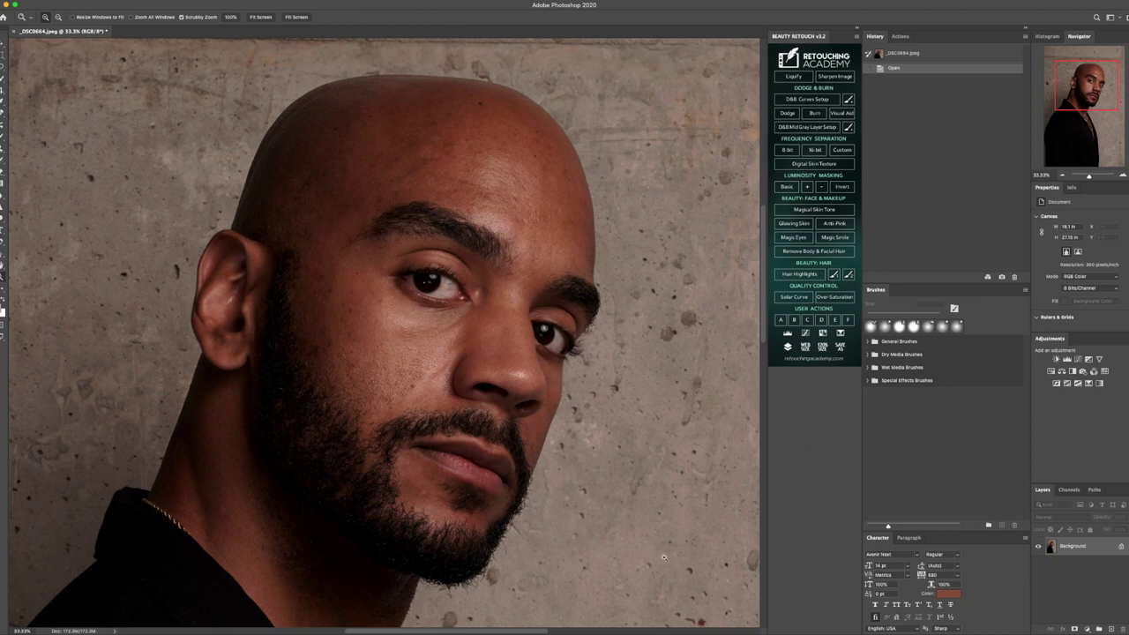
- Remove the first dark blemishes on the upper cheek beside the eye with the Spot Healing Brush
{"action": "scroll", "coordinate": [664, 558], "scroll_direction": "down", "scroll_amount": 2}
{"action": "scroll", "coordinate": [664, 557], "scroll_direction": "down", "scroll_amount": 1}
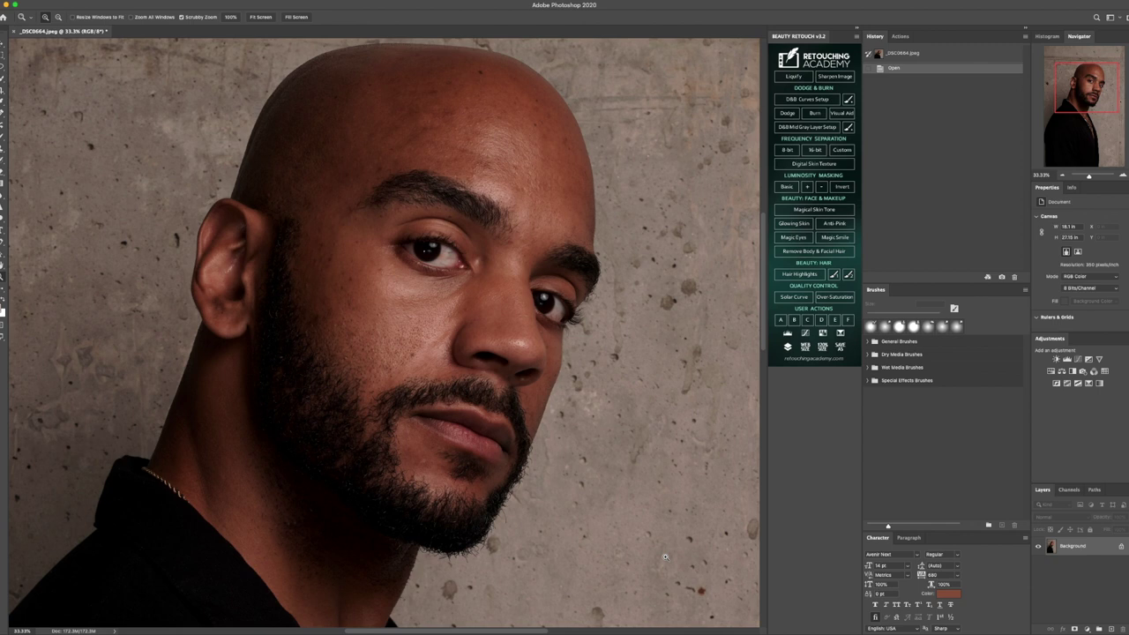
{"action": "left_click", "coordinate": [3, 112]}
{"action": "right_click", "coordinate": [3, 112]}
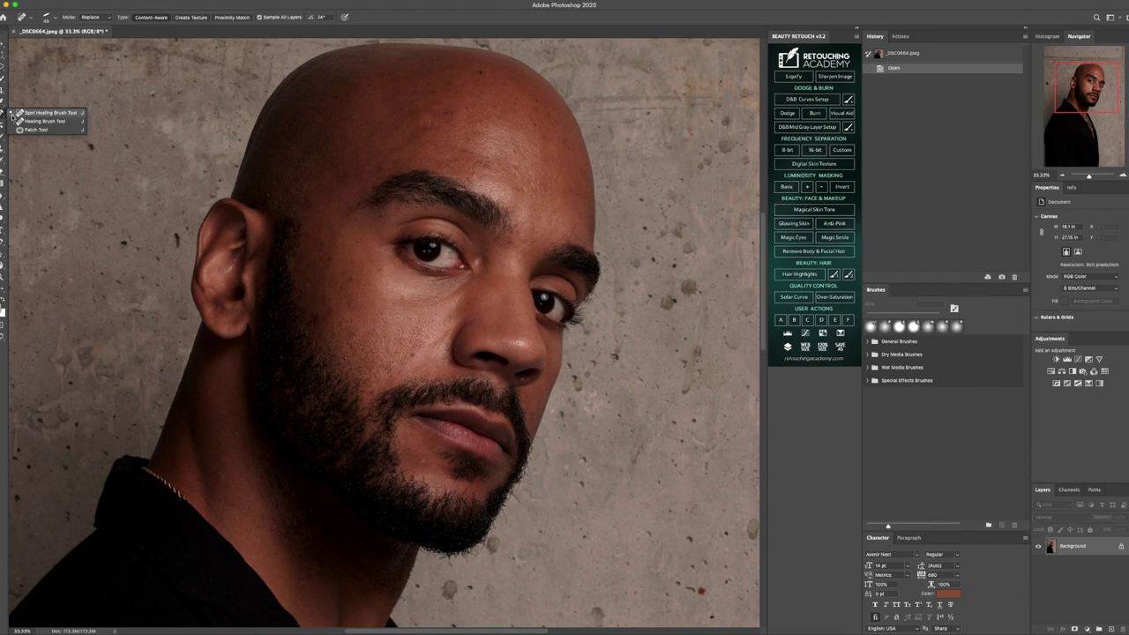
{"action": "left_click", "coordinate": [36, 113]}
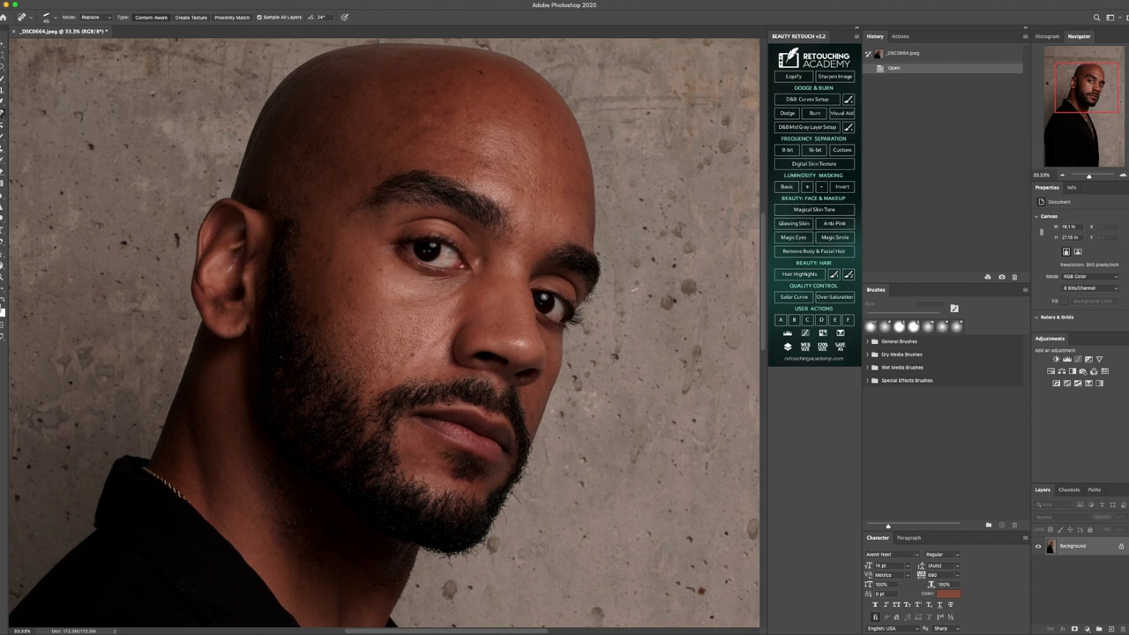
{"action": "left_click", "coordinate": [3, 276]}
{"action": "left_click", "coordinate": [422, 301]}
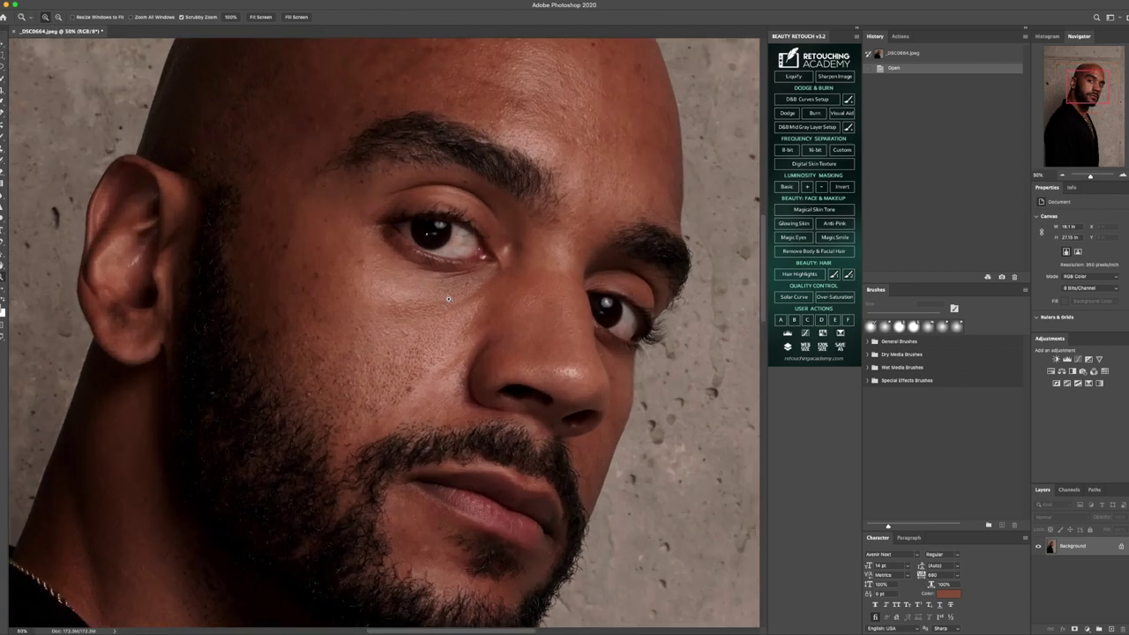
{"action": "left_click", "coordinate": [421, 300]}
{"action": "left_click", "coordinate": [3, 112]}
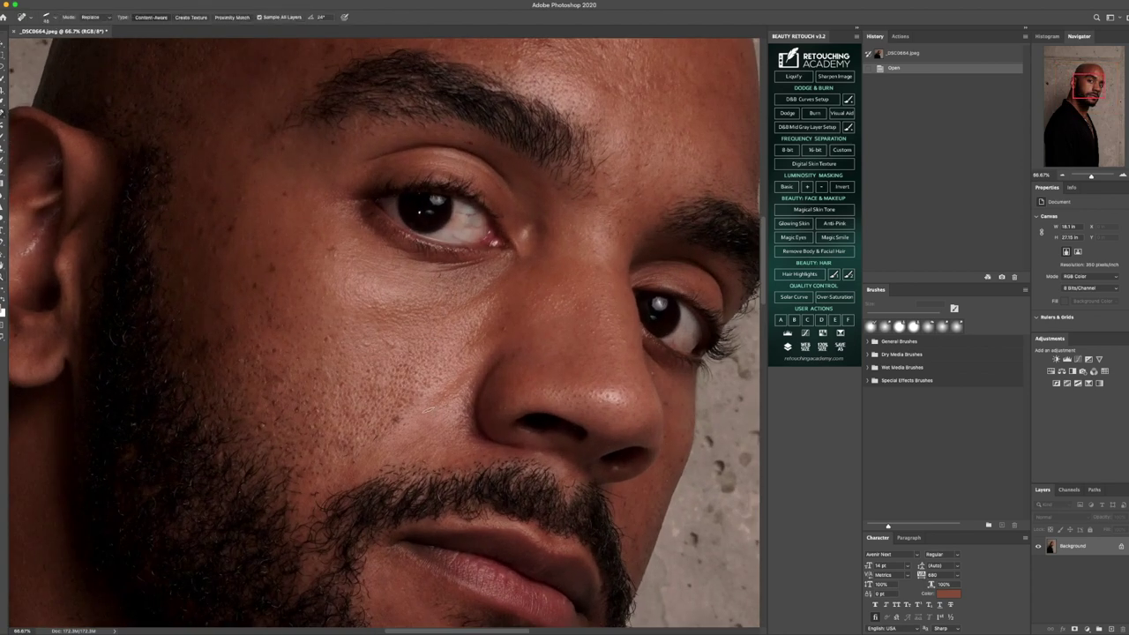
{"action": "left_click_drag", "start_coordinate": [270, 262], "coordinate": [271, 276]}
{"action": "left_click", "coordinate": [328, 248]}
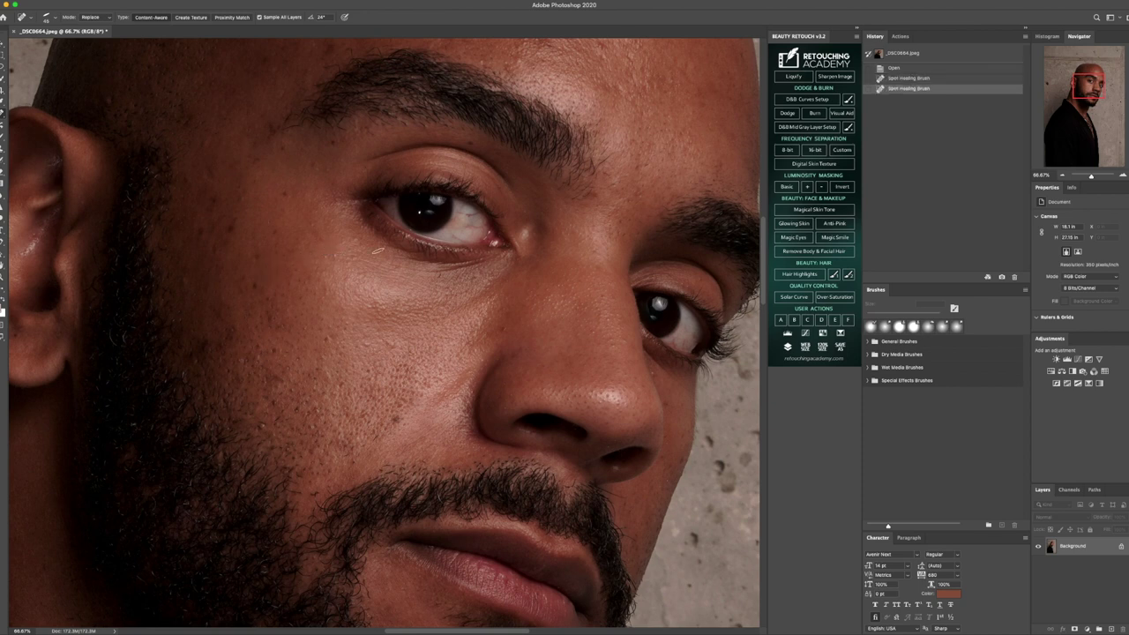
- Heal the small dark spots on the temple and outer cheek between the eye and the ear
{"action": "left_click", "coordinate": [230, 234]}
{"action": "left_click", "coordinate": [275, 231]}
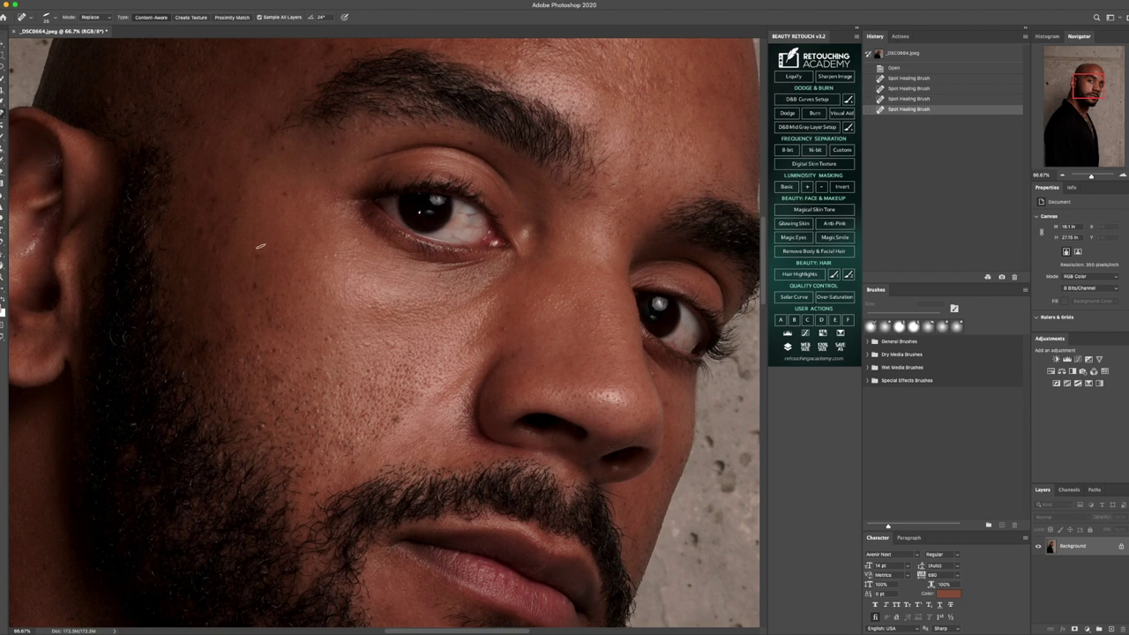
{"action": "left_click", "coordinate": [259, 259]}
{"action": "left_click", "coordinate": [257, 285]}
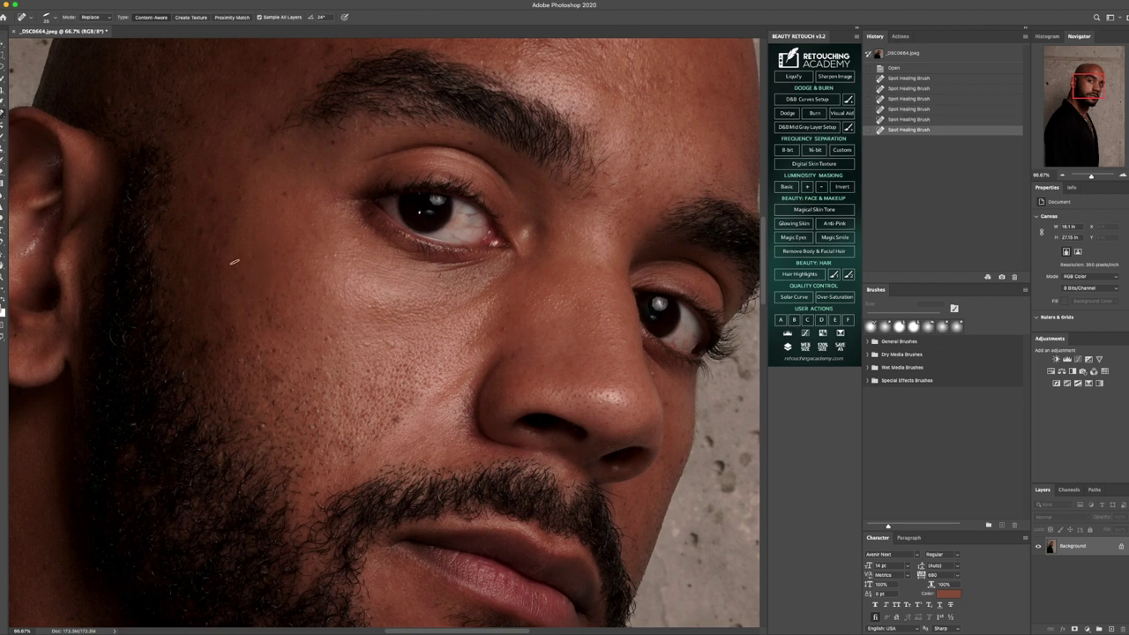
{"action": "left_click", "coordinate": [246, 289]}
{"action": "left_click", "coordinate": [240, 291]}
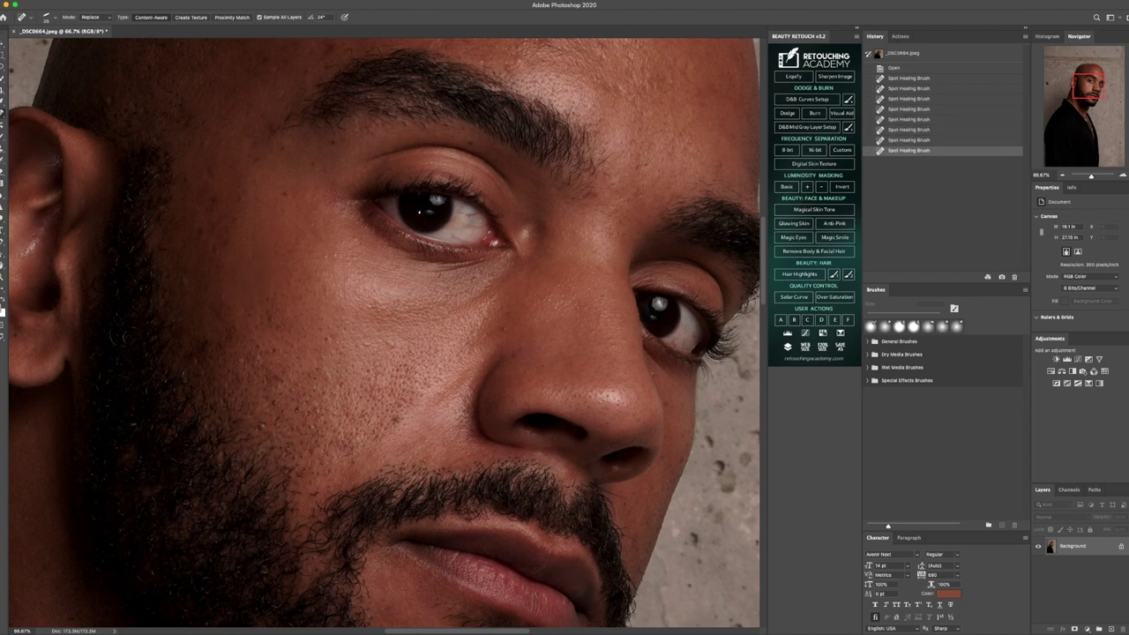
- Heal the spots and stray hairs on the lower cheek just above the moustache and beard line
{"action": "left_click", "coordinate": [396, 419]}
{"action": "left_click", "coordinate": [377, 437]}
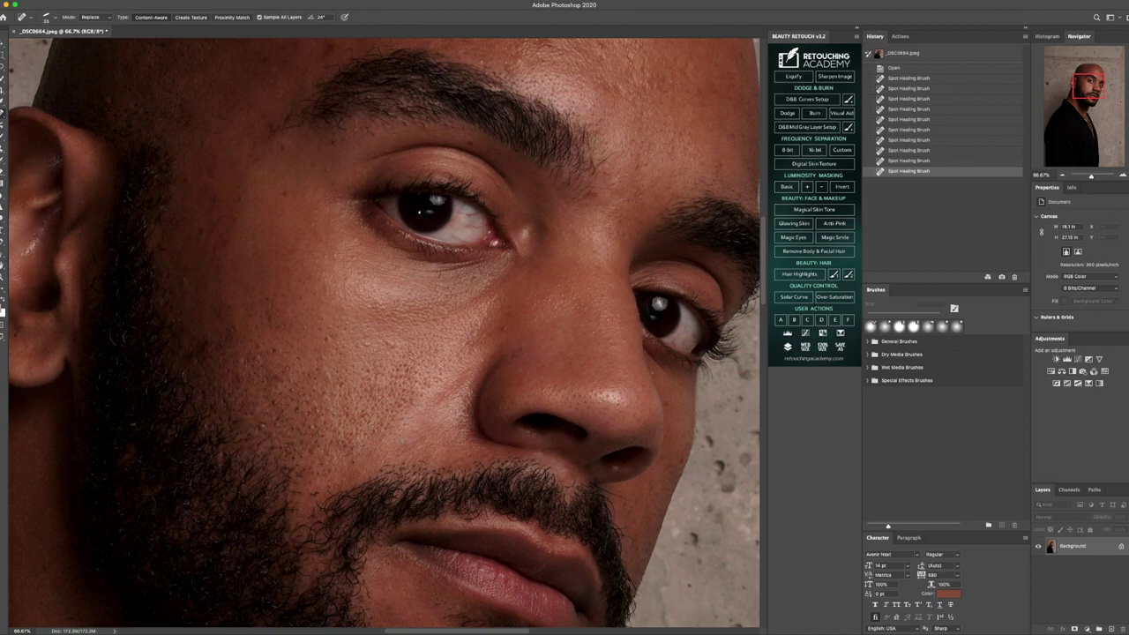
{"action": "left_click", "coordinate": [355, 460]}
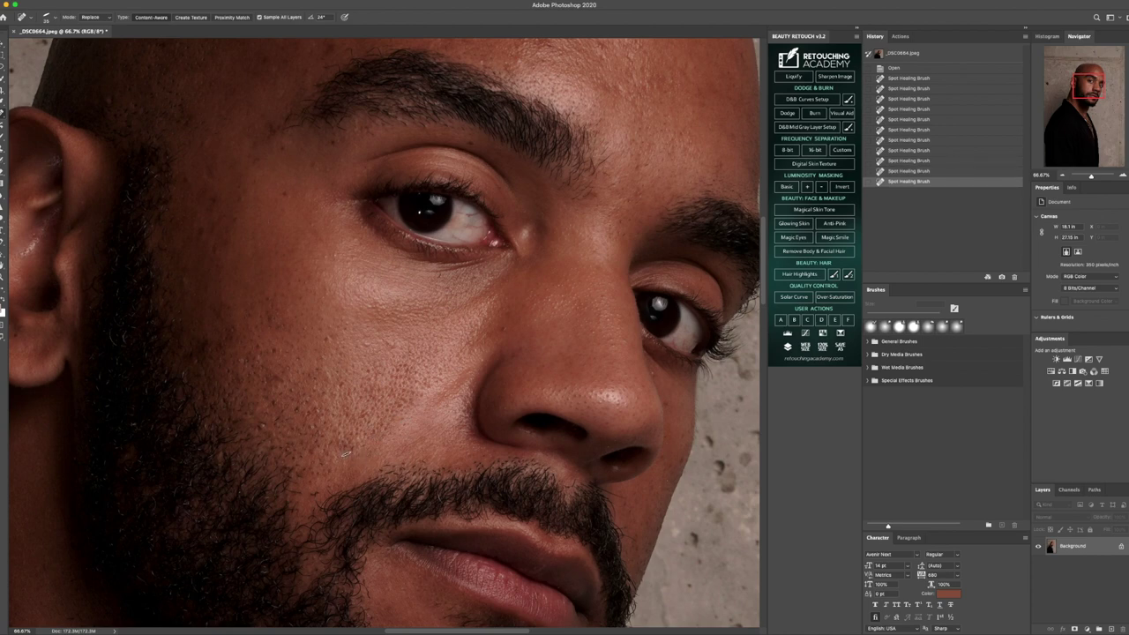
{"action": "left_click", "coordinate": [350, 453]}
{"action": "left_click", "coordinate": [356, 449]}
{"action": "left_click", "coordinate": [362, 457]}
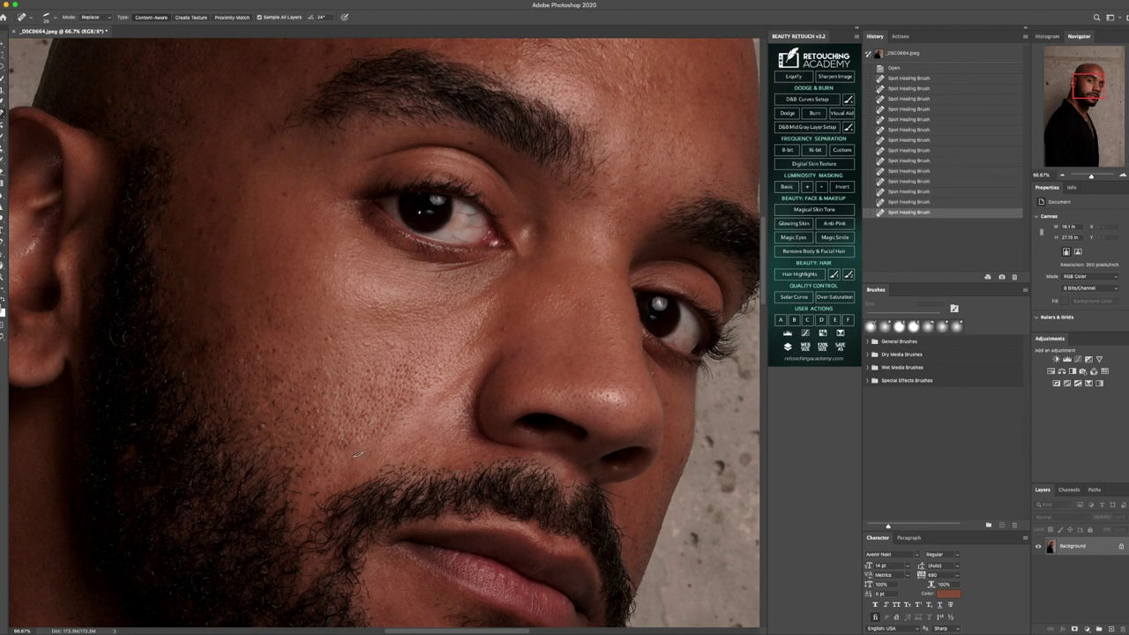
{"action": "left_click", "coordinate": [358, 455]}
{"action": "left_click", "coordinate": [314, 491]}
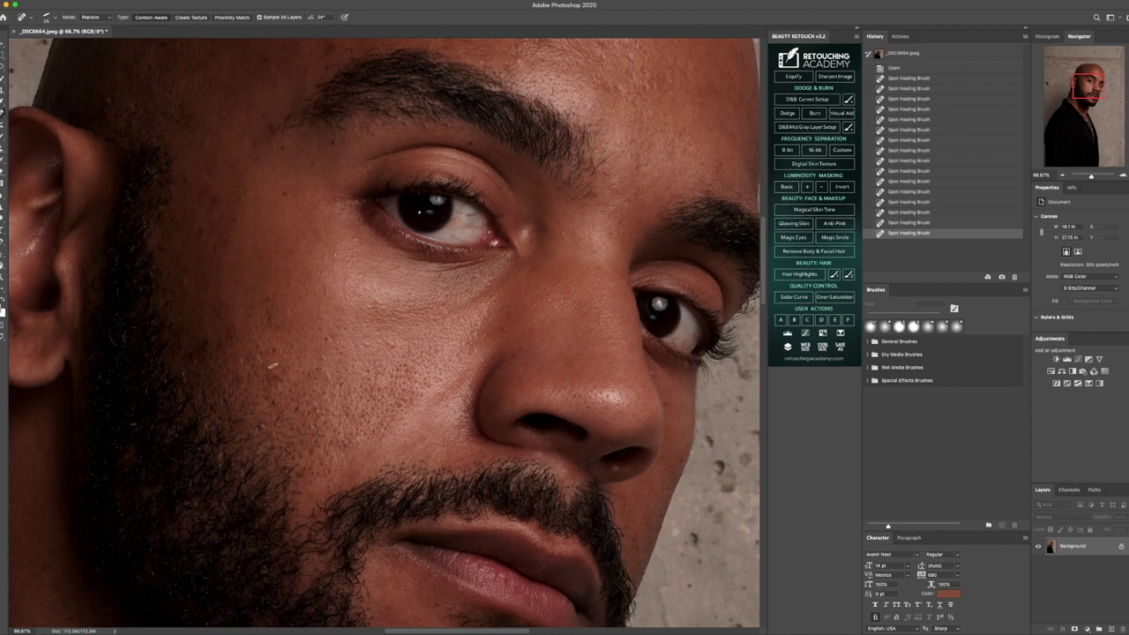
- Heal the blemishes across the middle of the cheek between the beard and the nose
{"action": "left_click", "coordinate": [245, 362]}
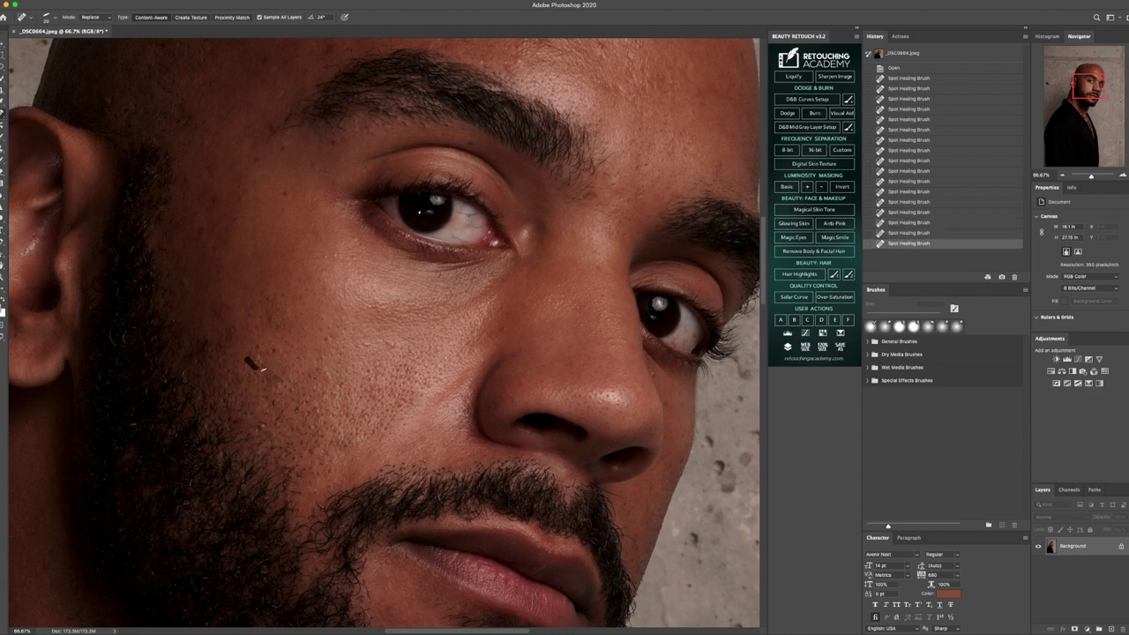
{"action": "left_click", "coordinate": [251, 362]}
{"action": "left_click", "coordinate": [266, 314]}
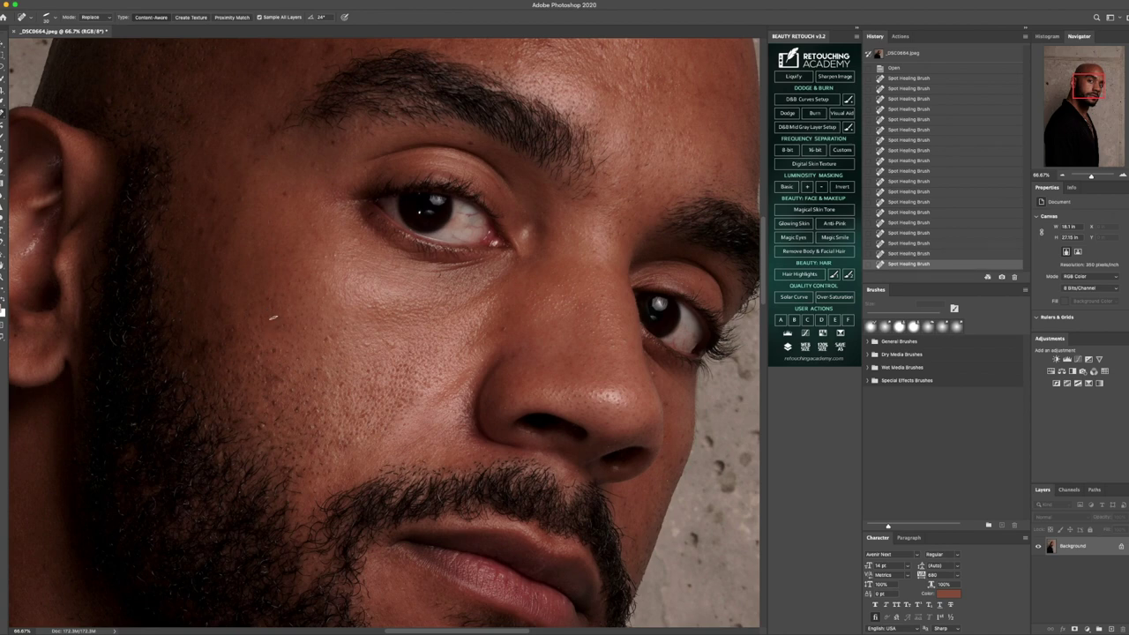
{"action": "left_click", "coordinate": [280, 327]}
{"action": "left_click", "coordinate": [286, 314]}
{"action": "left_click", "coordinate": [328, 341]}
{"action": "left_click", "coordinate": [327, 344]}
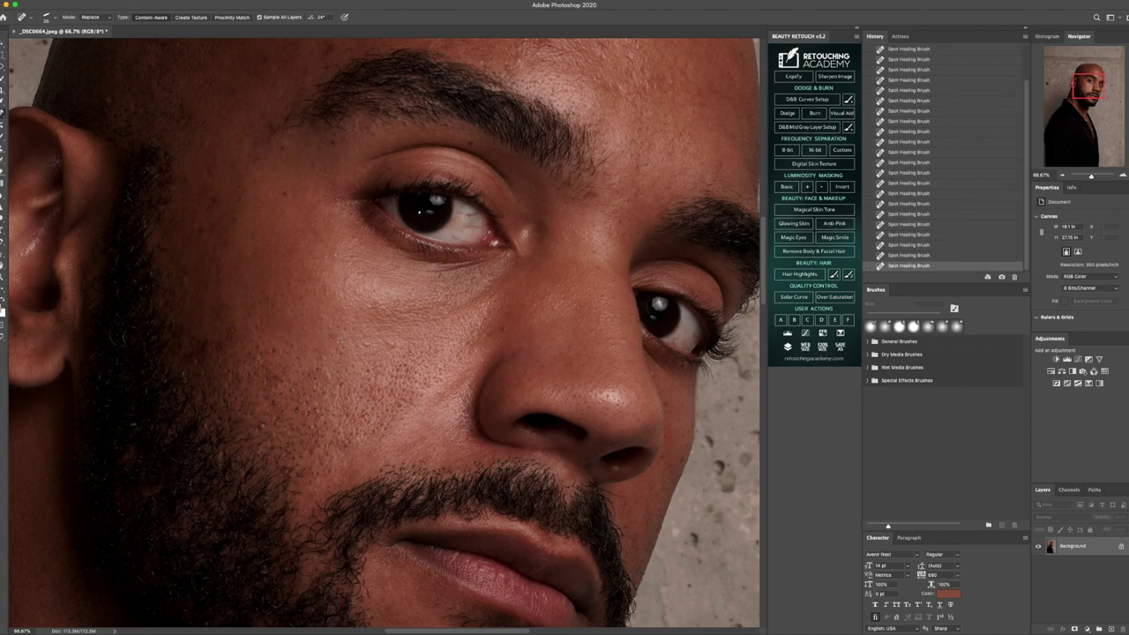
{"action": "left_click", "coordinate": [344, 385]}
- Heal blemishes on the far cheek beside the nose and on the skin near the corner of the mouth
{"action": "mouse_move", "coordinate": [669, 403]}
{"action": "left_mouse_down"}
{"action": "mouse_move", "coordinate": [679, 424]}
{"action": "mouse_move", "coordinate": [686, 412]}
{"action": "left_mouse_up"}
{"action": "scroll", "coordinate": [661, 462], "scroll_direction": "down", "scroll_amount": 8}
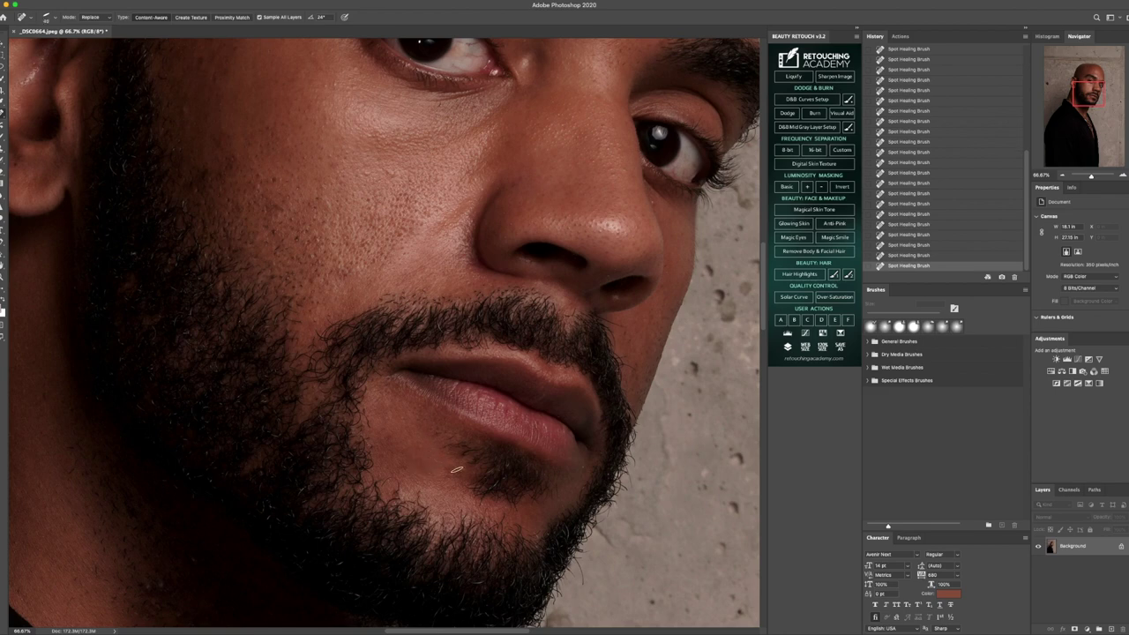
{"action": "left_click_drag", "start_coordinate": [372, 427], "coordinate": [366, 404]}
- Remove the stray hairs along the underside and chin edge of the beard with the Spot Healing Brush
{"action": "scroll", "coordinate": [640, 222], "scroll_direction": "down", "scroll_amount": 5}
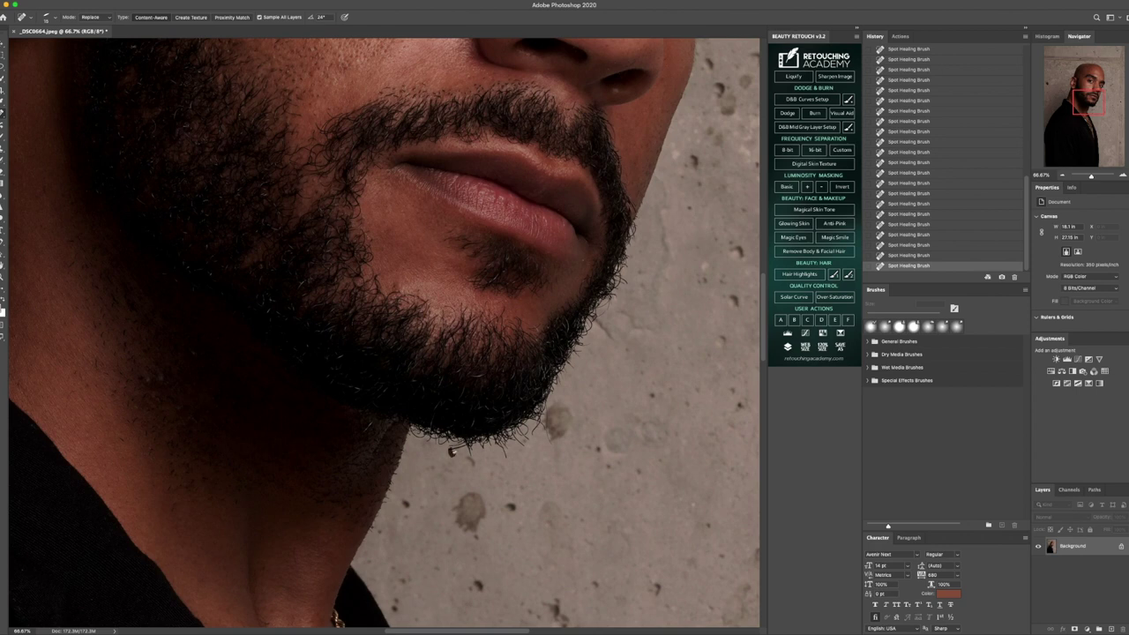
{"action": "left_click", "coordinate": [453, 448]}
{"action": "left_click_drag", "start_coordinate": [451, 449], "coordinate": [462, 453]}
{"action": "left_click", "coordinate": [507, 453]}
{"action": "mouse_move", "coordinate": [547, 443]}
{"action": "left_mouse_down"}
{"action": "mouse_move", "coordinate": [549, 403]}
{"action": "mouse_move", "coordinate": [543, 427]}
{"action": "left_mouse_up"}
{"action": "left_click", "coordinate": [541, 424]}
{"action": "left_click", "coordinate": [550, 439]}
{"action": "left_click_drag", "start_coordinate": [525, 446], "coordinate": [524, 432]}
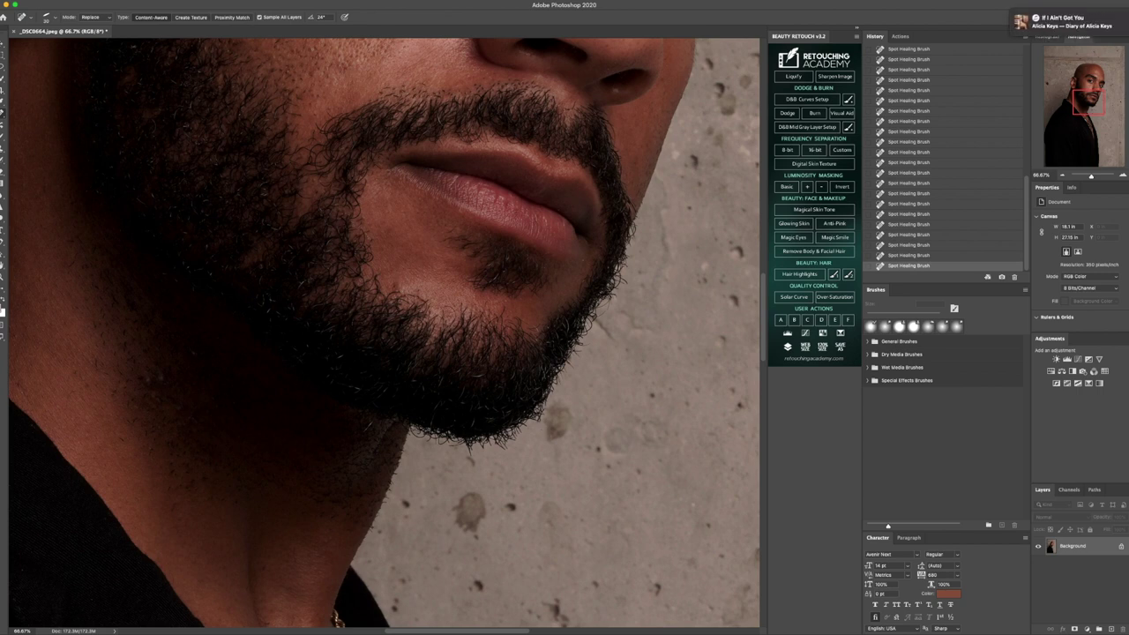
{"action": "left_click_drag", "start_coordinate": [471, 459], "coordinate": [411, 431]}
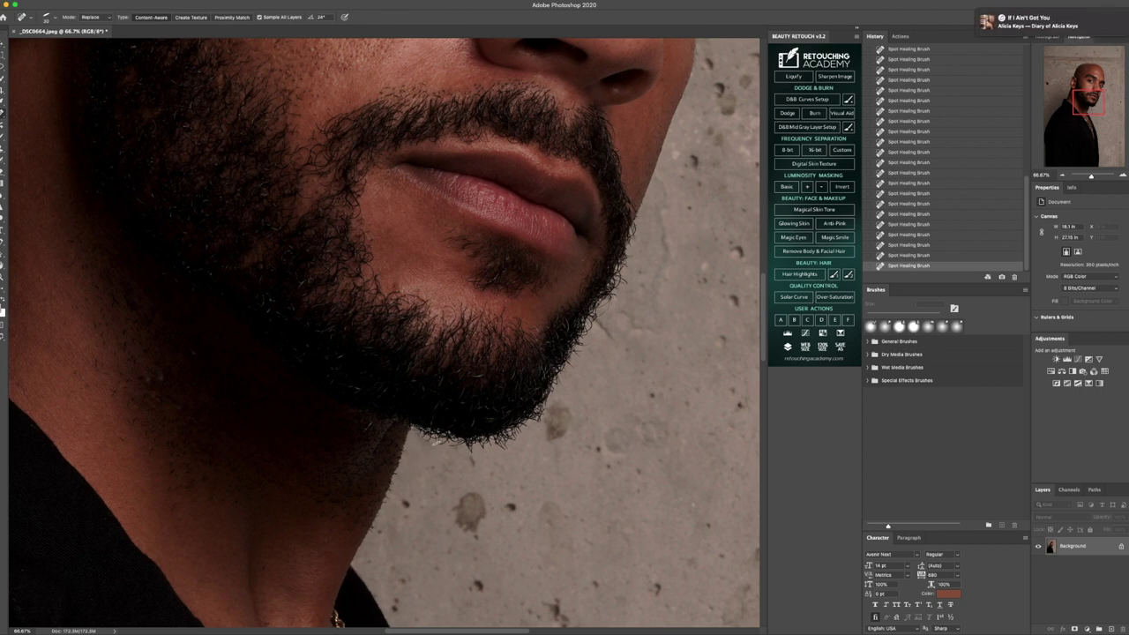
{"action": "left_click_drag", "start_coordinate": [472, 454], "coordinate": [464, 448]}
{"action": "left_click_drag", "start_coordinate": [373, 424], "coordinate": [376, 429]}
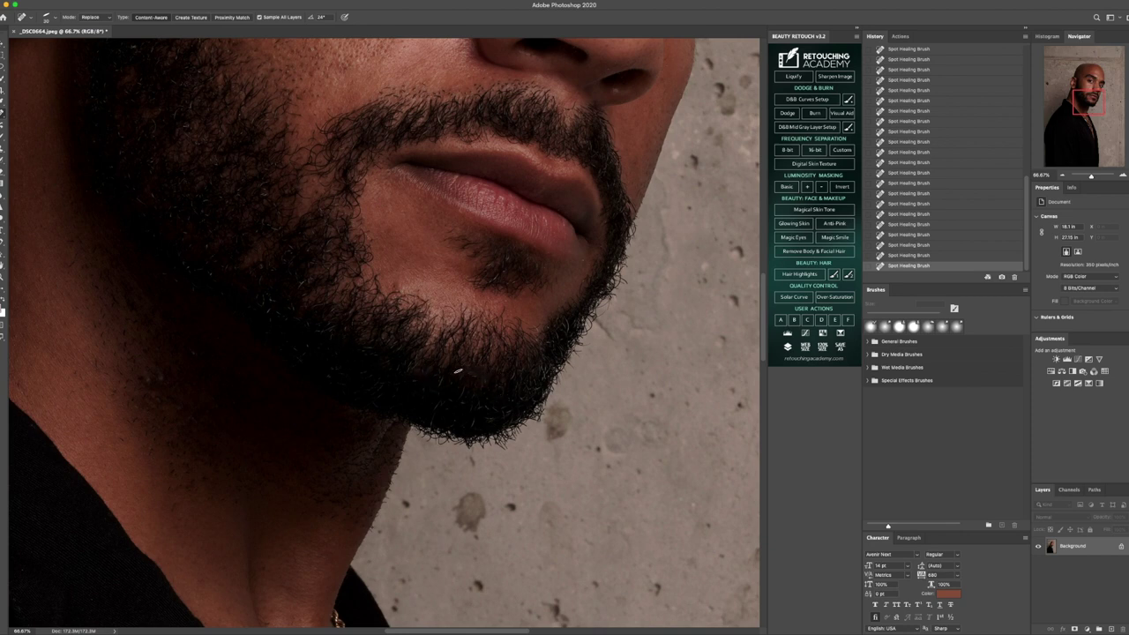
- Heal the remaining spots on the cheek above the beard line and below the eye
{"action": "scroll", "coordinate": [525, 375], "scroll_direction": "up", "scroll_amount": 10}
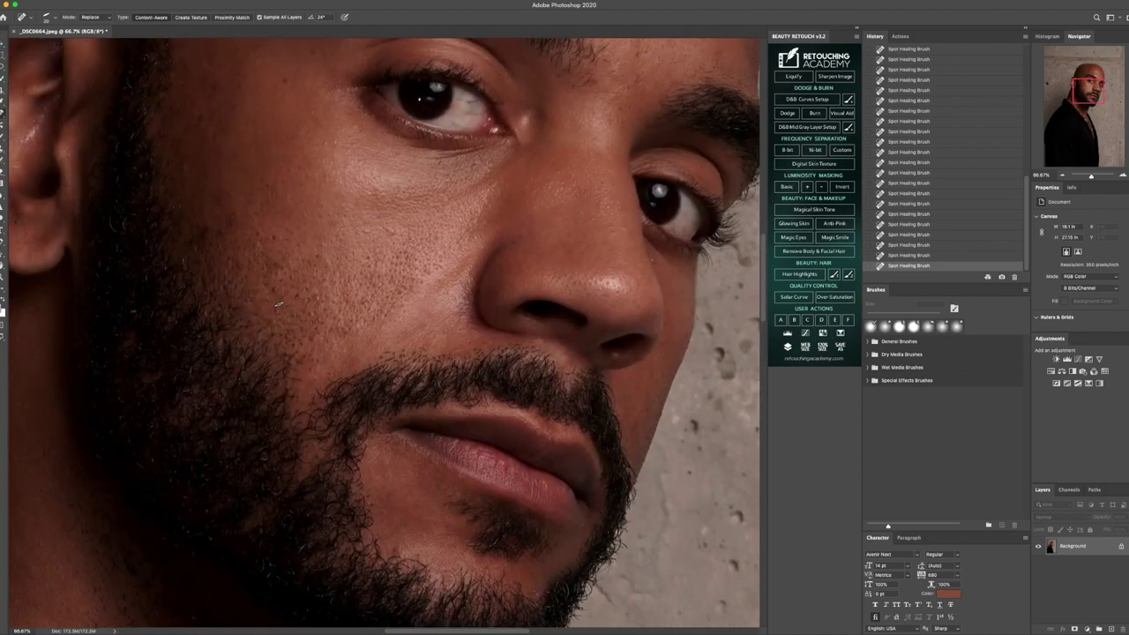
{"action": "scroll", "coordinate": [274, 303], "scroll_direction": "up", "scroll_amount": 2}
{"action": "scroll", "coordinate": [274, 282], "scroll_direction": "up", "scroll_amount": 1}
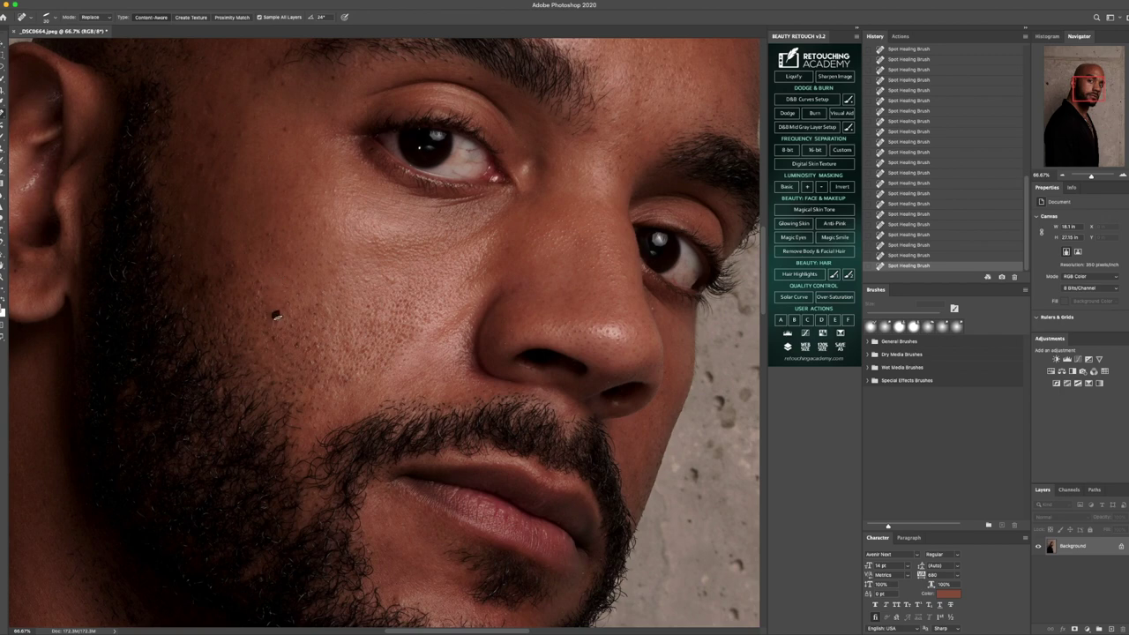
{"action": "left_click", "coordinate": [315, 348]}
{"action": "left_click_drag", "start_coordinate": [223, 306], "coordinate": [231, 319]}
{"action": "left_click_drag", "start_coordinate": [272, 332], "coordinate": [275, 345]}
{"action": "scroll", "coordinate": [269, 284], "scroll_direction": "up", "scroll_amount": 2}
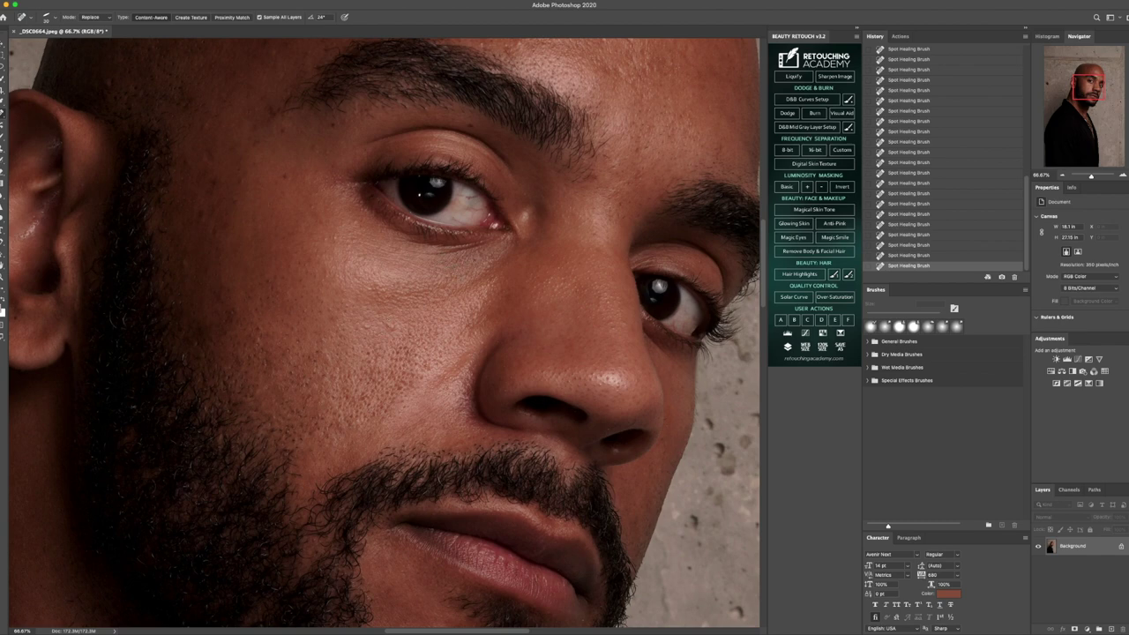
{"action": "left_click", "coordinate": [388, 325]}
{"action": "left_click", "coordinate": [395, 329]}
- Clean up the stray hairs under the nearer eyebrow and between the two eyebrows
{"action": "scroll", "coordinate": [561, 271], "scroll_direction": "up", "scroll_amount": 2}
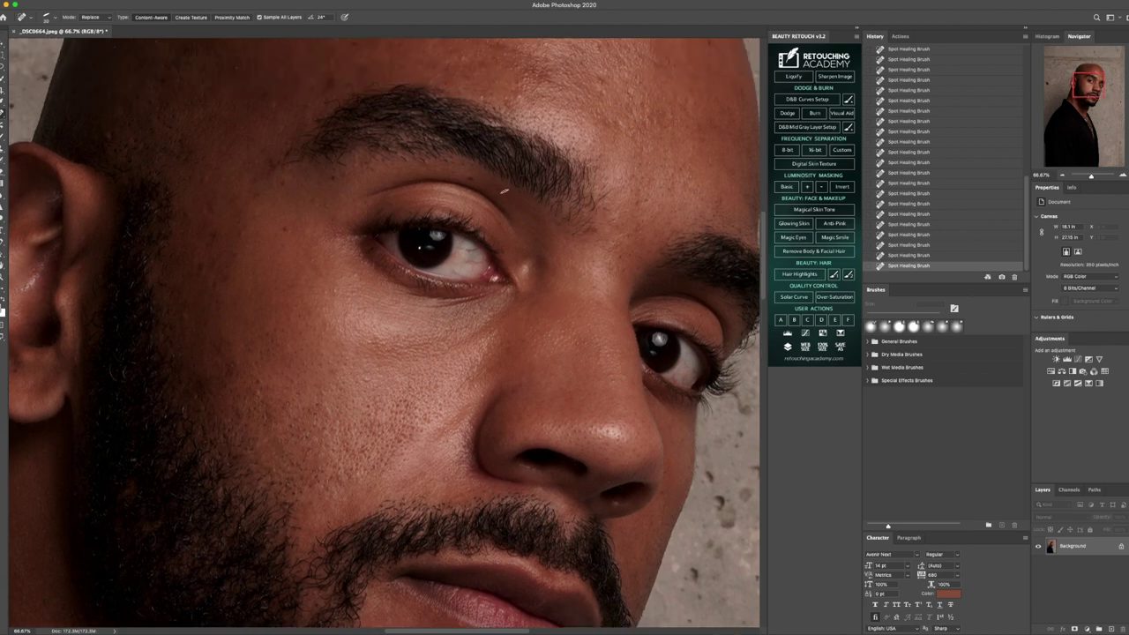
{"action": "left_click_drag", "start_coordinate": [483, 186], "coordinate": [475, 173]}
{"action": "left_click", "coordinate": [607, 222]}
{"action": "left_click", "coordinate": [608, 208]}
{"action": "mouse_move", "coordinate": [605, 193]}
{"action": "left_mouse_down"}
{"action": "mouse_move", "coordinate": [596, 202]}
{"action": "mouse_move", "coordinate": [600, 193]}
{"action": "left_mouse_up"}
{"action": "left_click", "coordinate": [605, 194]}
{"action": "left_click", "coordinate": [605, 179]}
{"action": "left_click", "coordinate": [605, 169]}
{"action": "left_click", "coordinate": [599, 166]}
{"action": "left_click", "coordinate": [597, 161]}
{"action": "left_click", "coordinate": [640, 205]}
{"action": "left_click", "coordinate": [654, 208]}
- Set the healing brush angle to 20° and clean the skin along the upper edge of the farther eyebrow
{"action": "right_click", "coordinate": [577, 274]}
{"action": "left_click_drag", "start_coordinate": [612, 352], "coordinate": [615, 353]}
{"action": "key", "text": "Return"}
{"action": "left_click_drag", "start_coordinate": [718, 217], "coordinate": [732, 221]}
- Remove the stray hairs beneath the outer end of the nearer eyebrow
{"action": "scroll", "coordinate": [275, 286], "scroll_direction": "up", "scroll_amount": 5}
{"action": "left_click", "coordinate": [337, 268]}
{"action": "left_click", "coordinate": [340, 265]}
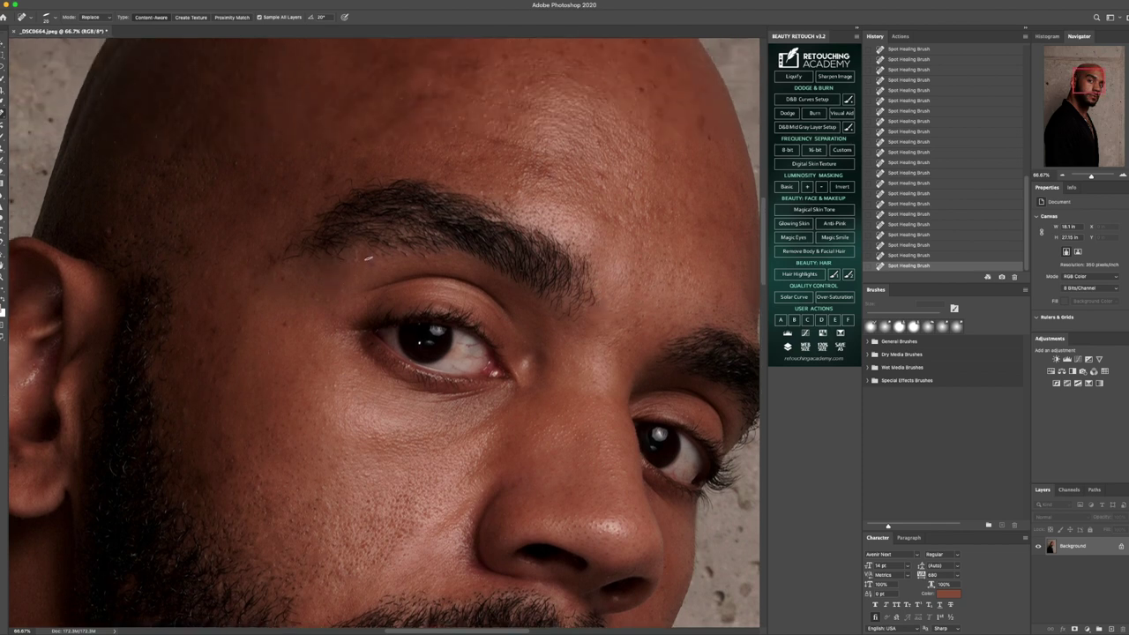
{"action": "left_click_drag", "start_coordinate": [369, 260], "coordinate": [378, 265]}
{"action": "left_click", "coordinate": [390, 266]}
- Heal the small marks on the temple, around the outer eye corner and down the cheek beside the beard
{"action": "left_click", "coordinate": [284, 317]}
{"action": "left_click", "coordinate": [325, 389]}
{"action": "left_click", "coordinate": [348, 394]}
{"action": "left_click", "coordinate": [355, 389]}
{"action": "left_click", "coordinate": [314, 361]}
{"action": "left_click", "coordinate": [357, 374]}
{"action": "left_click", "coordinate": [307, 530]}
{"action": "left_click", "coordinate": [317, 504]}
{"action": "mouse_move", "coordinate": [196, 475]}
{"action": "left_mouse_down"}
{"action": "mouse_move", "coordinate": [213, 490]}
{"action": "mouse_move", "coordinate": [227, 481]}
{"action": "left_mouse_up"}
- Compare the retouched face with the original snapshot twice, returning to the latest Spot Healing Brush history state each time
{"action": "scroll", "coordinate": [561, 468], "scroll_direction": "down", "scroll_amount": 5}
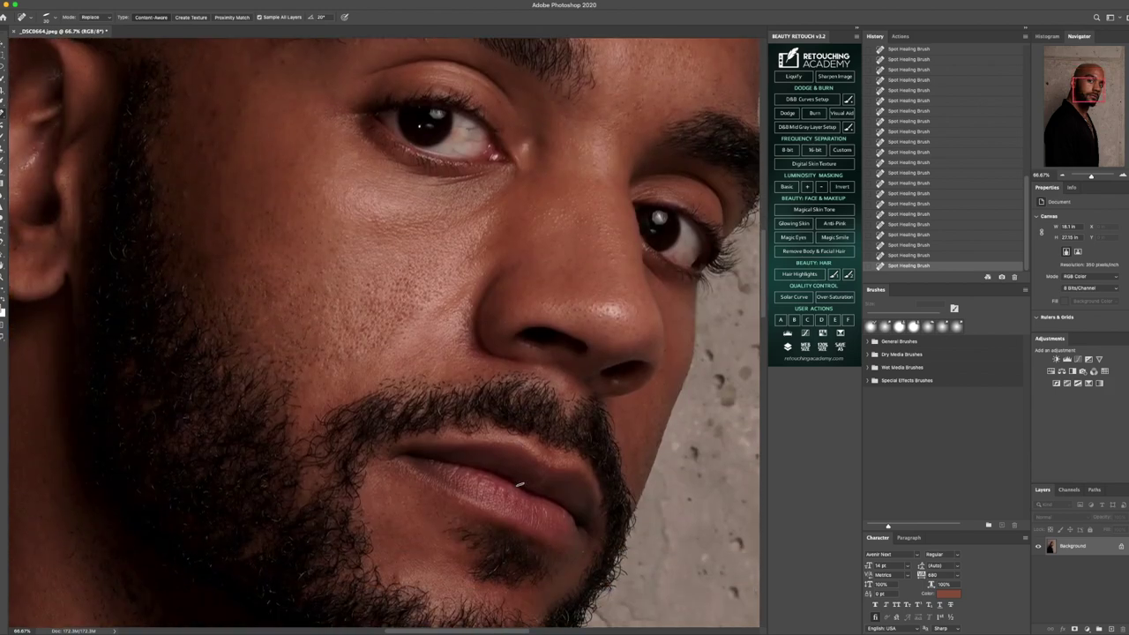
{"action": "scroll", "coordinate": [921, 132], "scroll_direction": "up", "scroll_amount": 10}
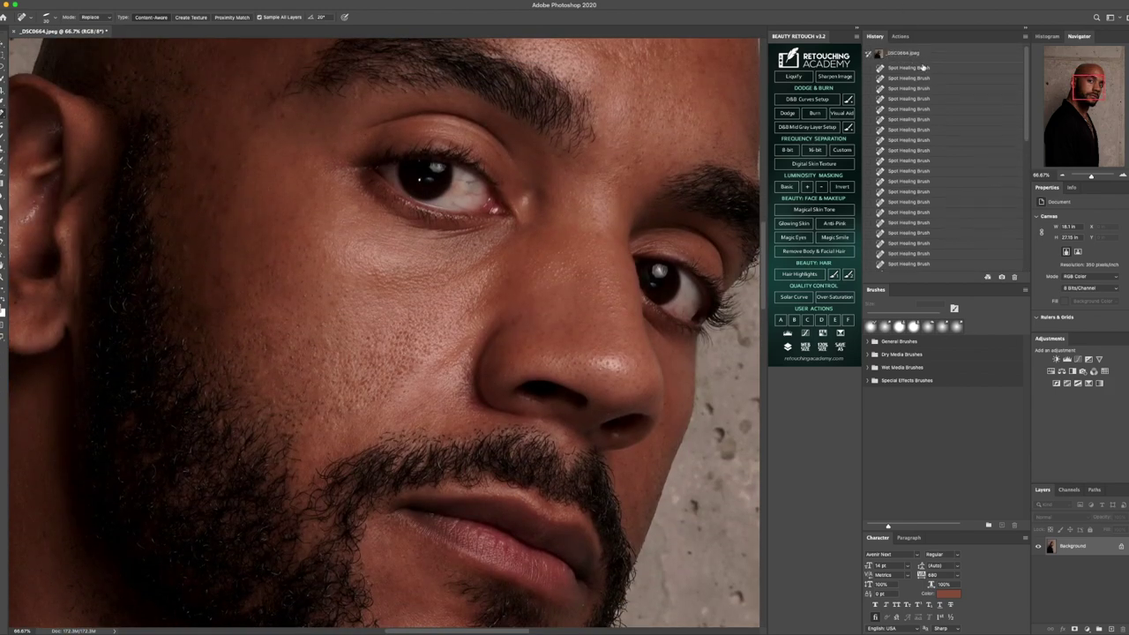
{"action": "left_click", "coordinate": [923, 55]}
{"action": "scroll", "coordinate": [932, 205], "scroll_direction": "down", "scroll_amount": 5}
{"action": "left_click", "coordinate": [930, 224]}
{"action": "left_click", "coordinate": [919, 267]}
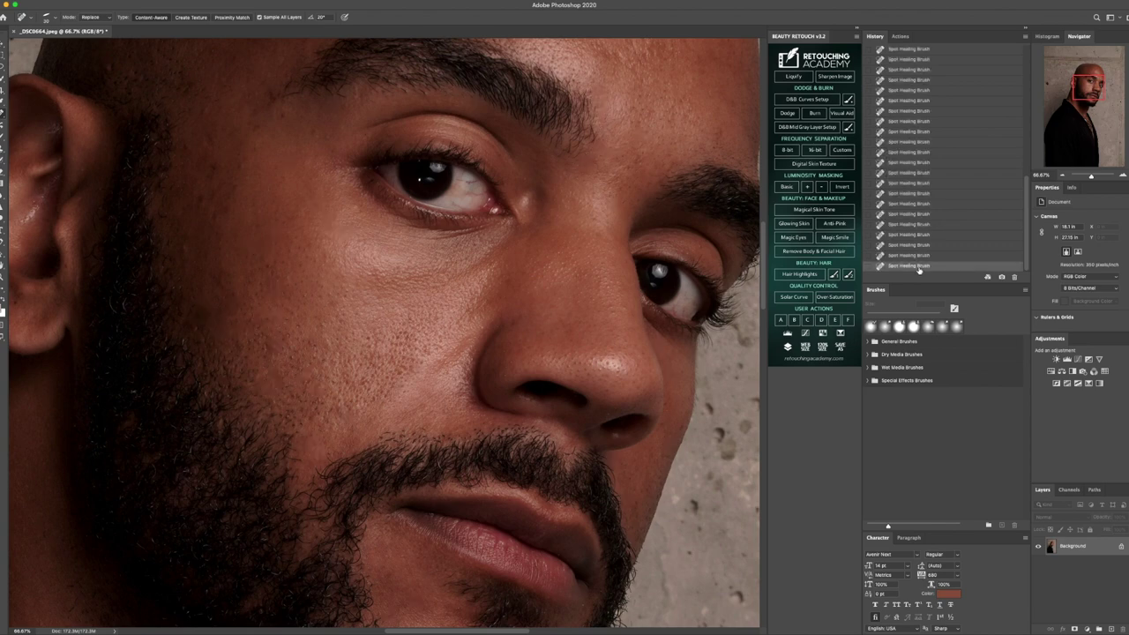
{"action": "scroll", "coordinate": [919, 176], "scroll_direction": "up", "scroll_amount": 5}
{"action": "left_click", "coordinate": [931, 55]}
{"action": "scroll", "coordinate": [914, 256], "scroll_direction": "down", "scroll_amount": 5}
{"action": "scroll", "coordinate": [910, 273], "scroll_direction": "down", "scroll_amount": 5}
{"action": "scroll", "coordinate": [379, 335], "scroll_direction": "up", "scroll_amount": 5}
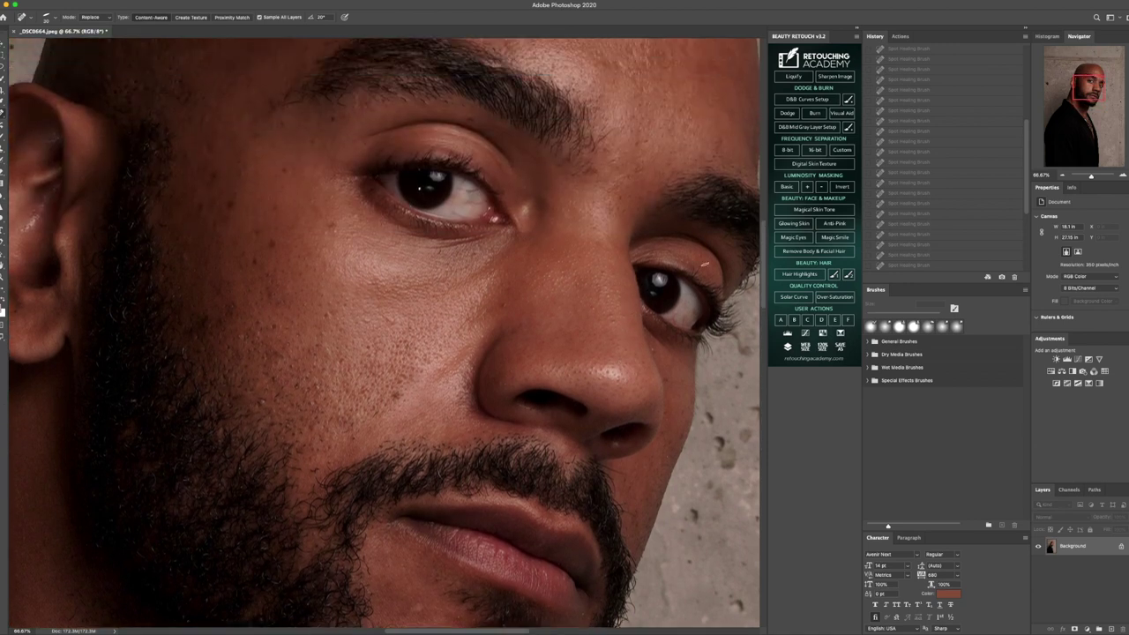
{"action": "scroll", "coordinate": [920, 262], "scroll_direction": "down", "scroll_amount": 5}
{"action": "left_click", "coordinate": [918, 266]}
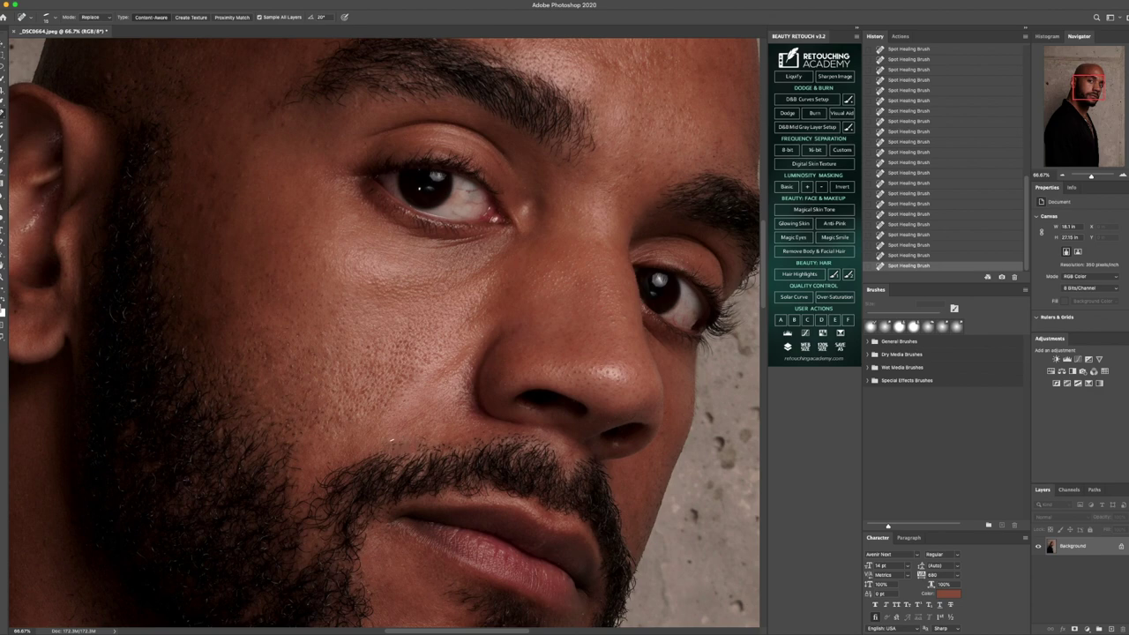
- Heal stray hairs above the moustache and spots along the sideburn and below the outer end of the nearer eyebrow
{"action": "left_click_drag", "start_coordinate": [392, 445], "coordinate": [398, 442]}
{"action": "scroll", "coordinate": [262, 451], "scroll_direction": "up", "scroll_amount": 5}
{"action": "left_click_drag", "start_coordinate": [179, 367], "coordinate": [188, 383]}
{"action": "left_click", "coordinate": [196, 336]}
{"action": "left_click", "coordinate": [212, 337]}
{"action": "left_click_drag", "start_coordinate": [313, 249], "coordinate": [329, 265]}
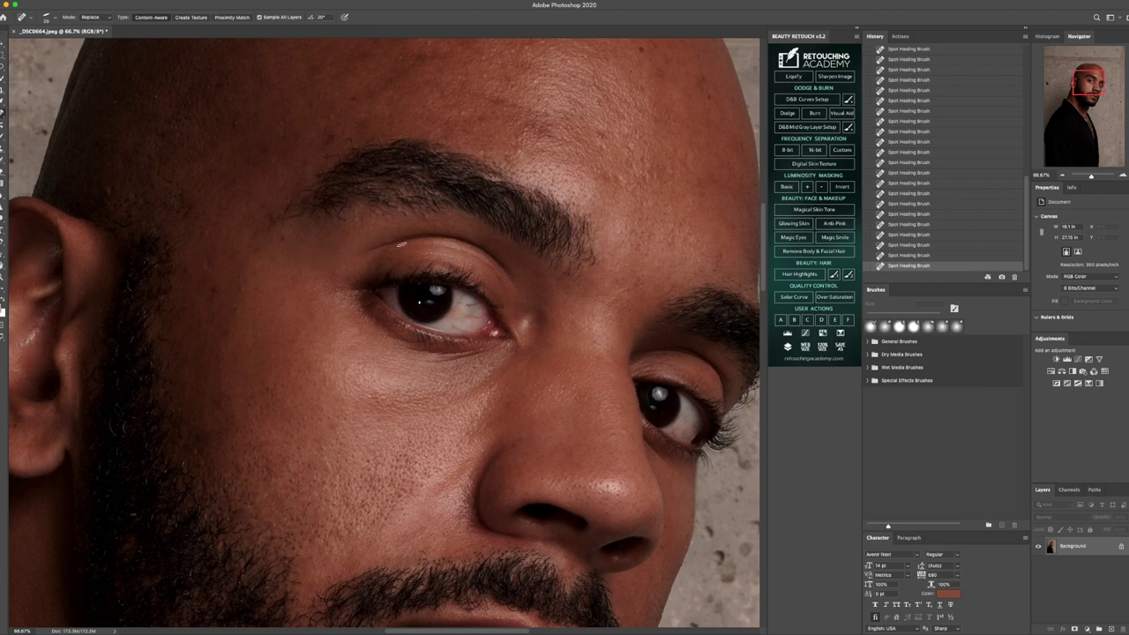
- Heal small marks on both upper eyelids and the nose bridge, and stray hairs around the outer nearer eyebrow
{"action": "left_click", "coordinate": [496, 276]}
{"action": "left_click", "coordinate": [627, 297]}
{"action": "left_click", "coordinate": [695, 367]}
{"action": "left_click_drag", "start_coordinate": [274, 210], "coordinate": [282, 222]}
{"action": "left_click_drag", "start_coordinate": [341, 135], "coordinate": [380, 141]}
- Heal the remaining marks on the temple and cheek, and fit the whole portrait in view
{"action": "left_click_drag", "start_coordinate": [209, 282], "coordinate": [215, 307]}
{"action": "mouse_move", "coordinate": [182, 230]}
{"action": "left_mouse_down"}
{"action": "mouse_move", "coordinate": [187, 244]}
{"action": "mouse_move", "coordinate": [201, 213]}
{"action": "mouse_move", "coordinate": [196, 238]}
{"action": "mouse_move", "coordinate": [212, 242]}
{"action": "mouse_move", "coordinate": [232, 219]}
{"action": "left_mouse_up"}
{"action": "key", "text": "]"}
{"action": "key", "text": "["}
{"action": "mouse_move", "coordinate": [221, 397]}
{"action": "left_mouse_down"}
{"action": "mouse_move", "coordinate": [229, 411]}
{"action": "mouse_move", "coordinate": [201, 434]}
{"action": "mouse_move", "coordinate": [213, 439]}
{"action": "left_mouse_up"}
{"action": "left_click", "coordinate": [368, 460]}
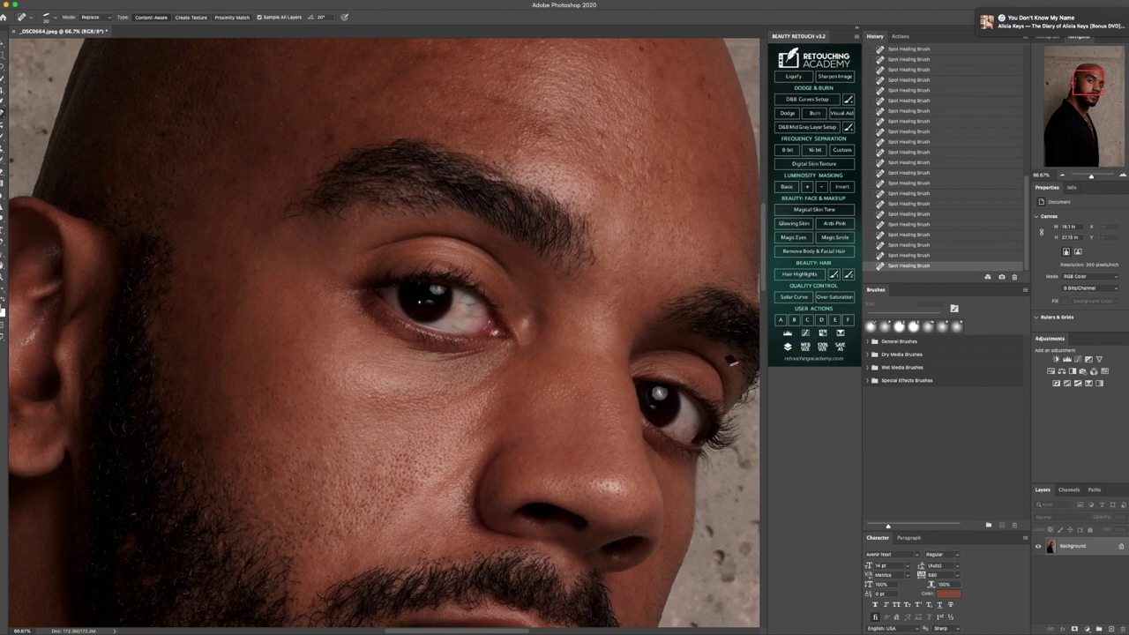
{"action": "key", "text": "z"}
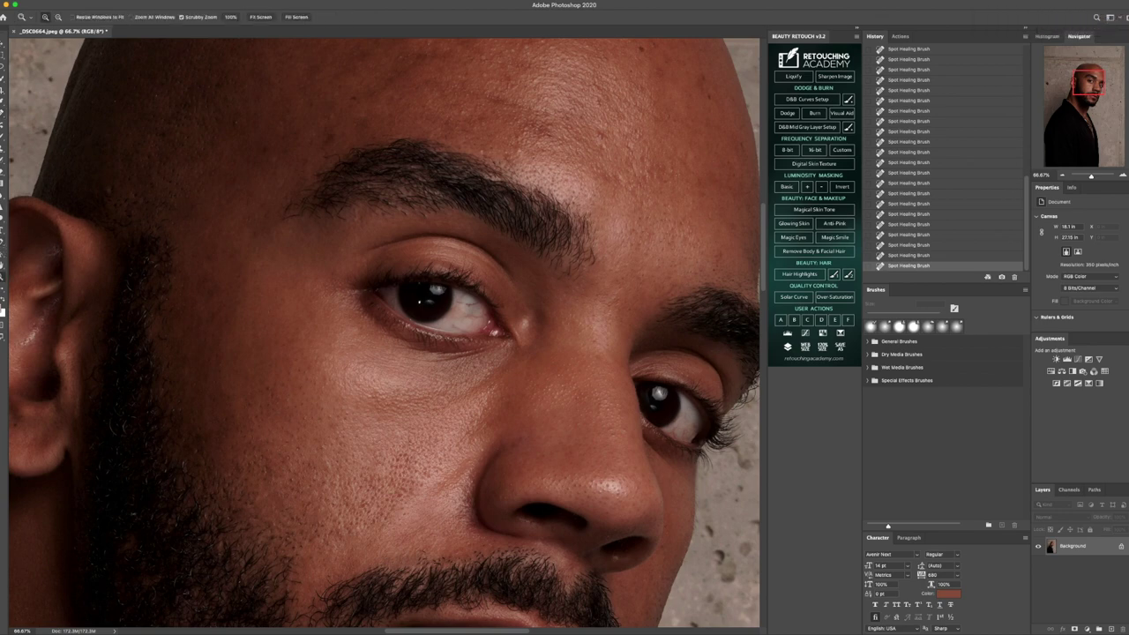
{"action": "left_click", "coordinate": [259, 18]}
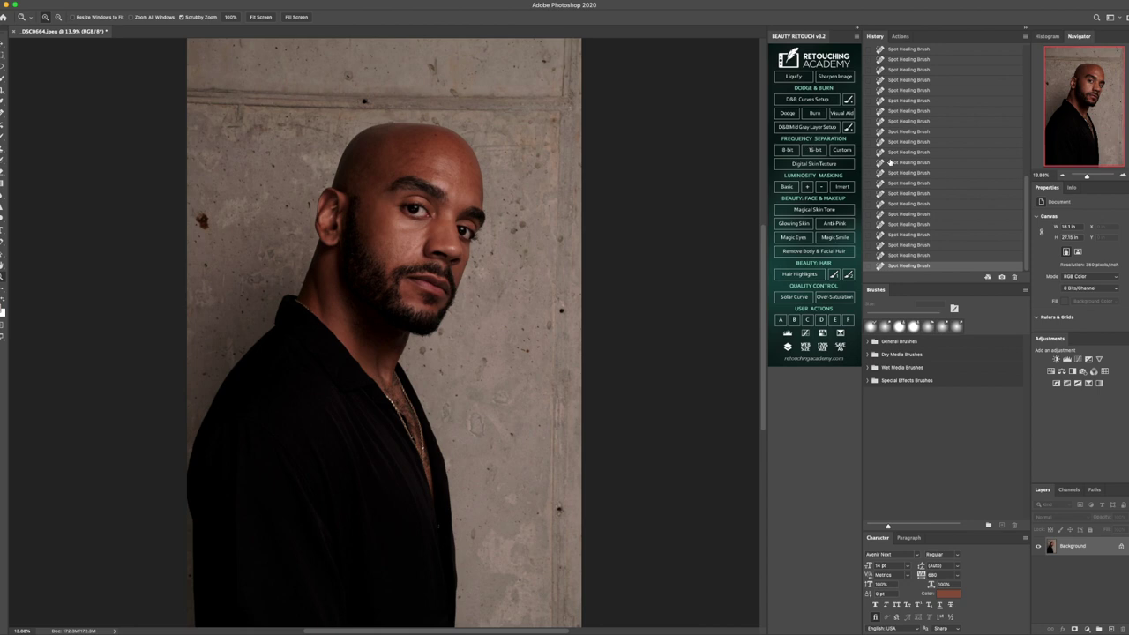
- Compare the whole portrait with the original history snapshot, returning to the latest Spot Healing Brush state
{"action": "scroll", "coordinate": [949, 142], "scroll_direction": "up", "scroll_amount": 10}
{"action": "left_click", "coordinate": [914, 53]}
{"action": "scroll", "coordinate": [925, 141], "scroll_direction": "down", "scroll_amount": 10}
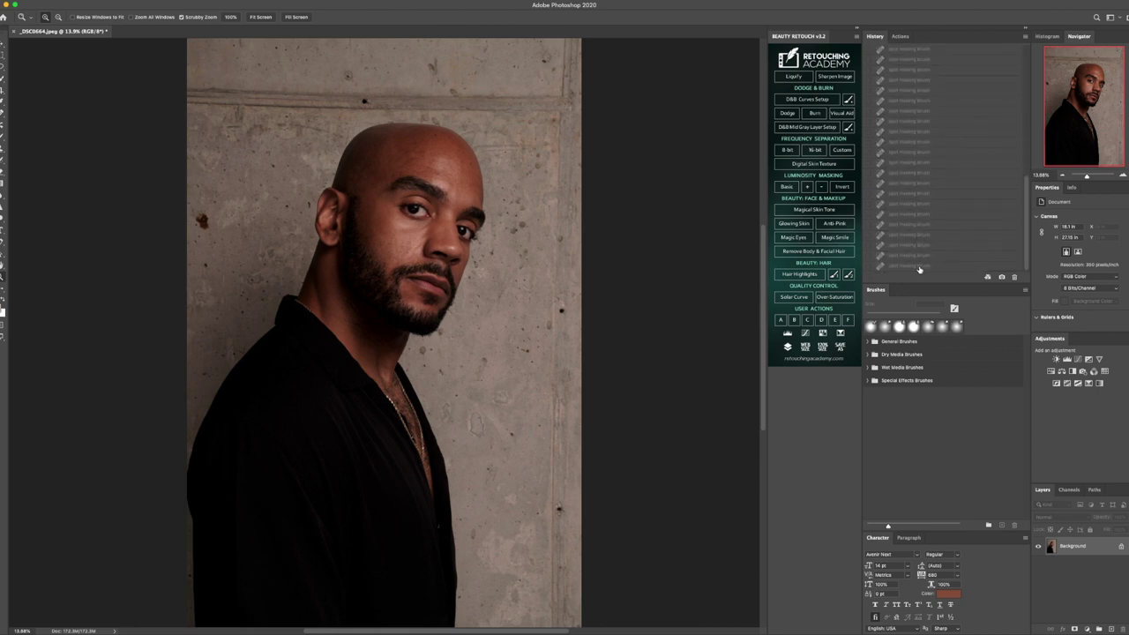
{"action": "left_click", "coordinate": [919, 266]}
- Zoom to 66.7% on the forehead and heal the marks just above the nearer eyebrow with the Spot Healing Brush
{"action": "left_click", "coordinate": [412, 185]}
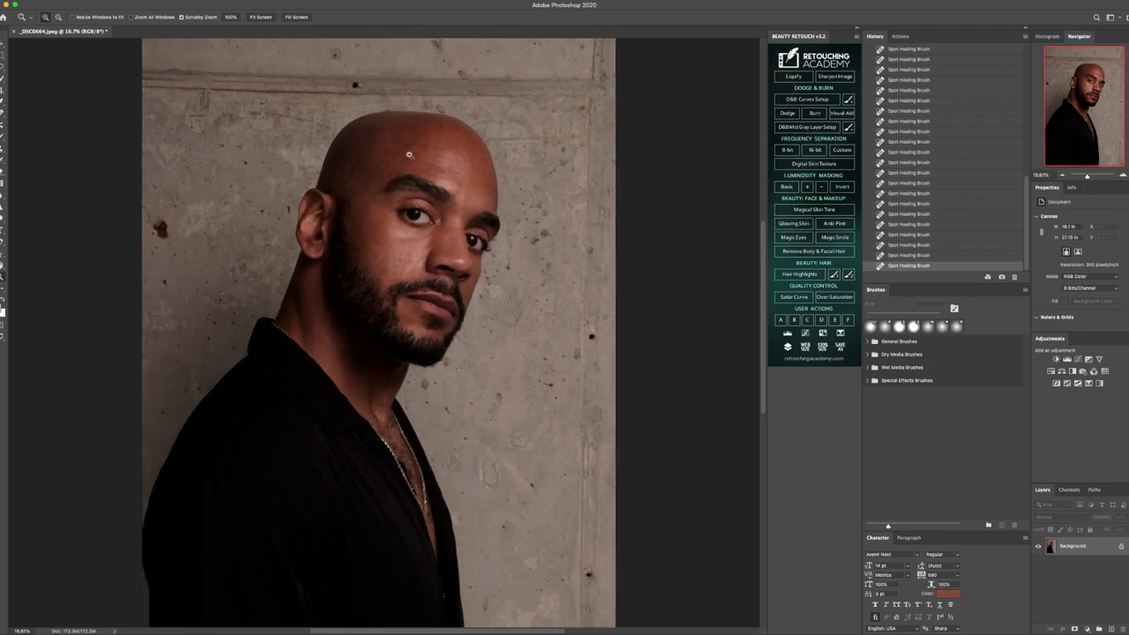
{"action": "left_click", "coordinate": [423, 177]}
{"action": "left_click", "coordinate": [441, 122]}
{"action": "left_click", "coordinate": [432, 147]}
{"action": "left_click", "coordinate": [328, 237]}
{"action": "key", "text": "j"}
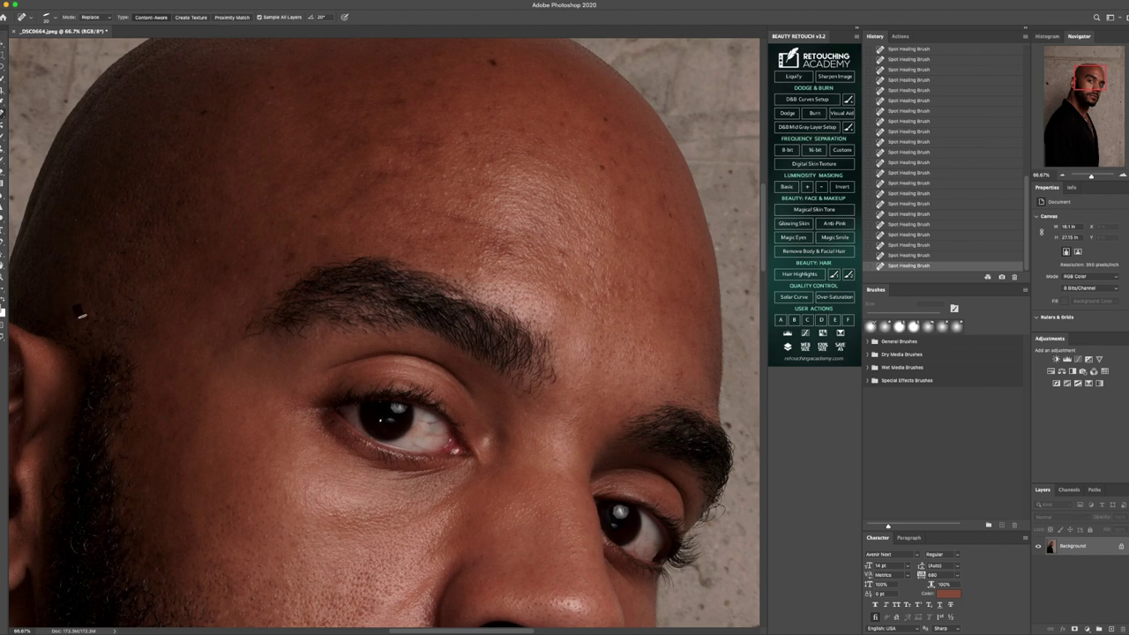
{"action": "scroll", "coordinate": [216, 220], "scroll_direction": "up", "scroll_amount": 2}
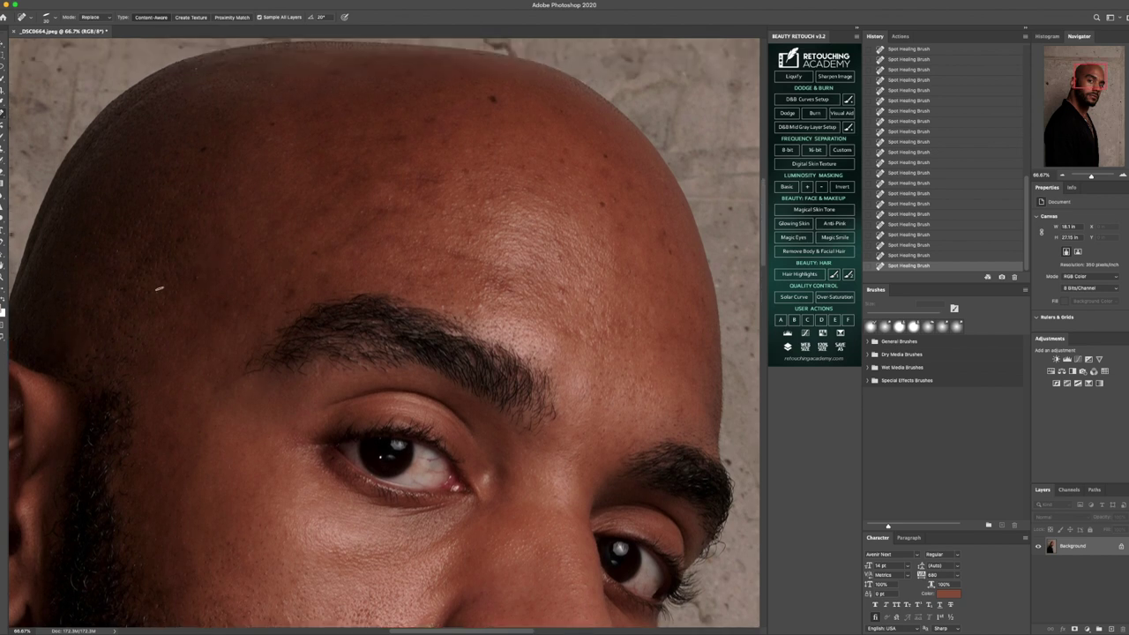
{"action": "left_click", "coordinate": [292, 296]}
{"action": "left_click", "coordinate": [473, 316]}
{"action": "left_click", "coordinate": [480, 331]}
{"action": "left_click", "coordinate": [481, 305]}
- Heal the dark spots along the far side of the forehead and a mark near its centre
{"action": "left_click", "coordinate": [608, 207]}
{"action": "left_click", "coordinate": [666, 231]}
{"action": "left_click", "coordinate": [685, 249]}
{"action": "left_click", "coordinate": [703, 299]}
{"action": "left_click", "coordinate": [693, 320]}
{"action": "left_click_drag", "start_coordinate": [560, 287], "coordinate": [571, 300]}
- Heal the marks on the central forehead and the remaining spots toward its far edge
{"action": "left_click", "coordinate": [445, 214]}
{"action": "left_click_drag", "start_coordinate": [448, 216], "coordinate": [472, 221]}
{"action": "left_click", "coordinate": [445, 228]}
{"action": "left_click", "coordinate": [608, 174]}
{"action": "left_click", "coordinate": [666, 241]}
- Heal spots on the near side of the scalp, the temple, above the nearer eyebrow and above the ear
{"action": "left_click", "coordinate": [203, 150]}
{"action": "left_click", "coordinate": [231, 161]}
{"action": "left_click", "coordinate": [200, 282]}
{"action": "left_click", "coordinate": [198, 279]}
{"action": "mouse_move", "coordinate": [312, 254]}
{"action": "left_mouse_down"}
{"action": "mouse_move", "coordinate": [327, 283]}
{"action": "mouse_move", "coordinate": [351, 298]}
{"action": "left_mouse_up"}
{"action": "left_click_drag", "start_coordinate": [129, 284], "coordinate": [126, 310]}
{"action": "left_click_drag", "start_coordinate": [55, 382], "coordinate": [71, 398]}
- Heal the spots across the upper forehead and crown of the head
{"action": "scroll", "coordinate": [107, 458], "scroll_direction": "up", "scroll_amount": 3}
{"action": "left_click", "coordinate": [398, 227]}
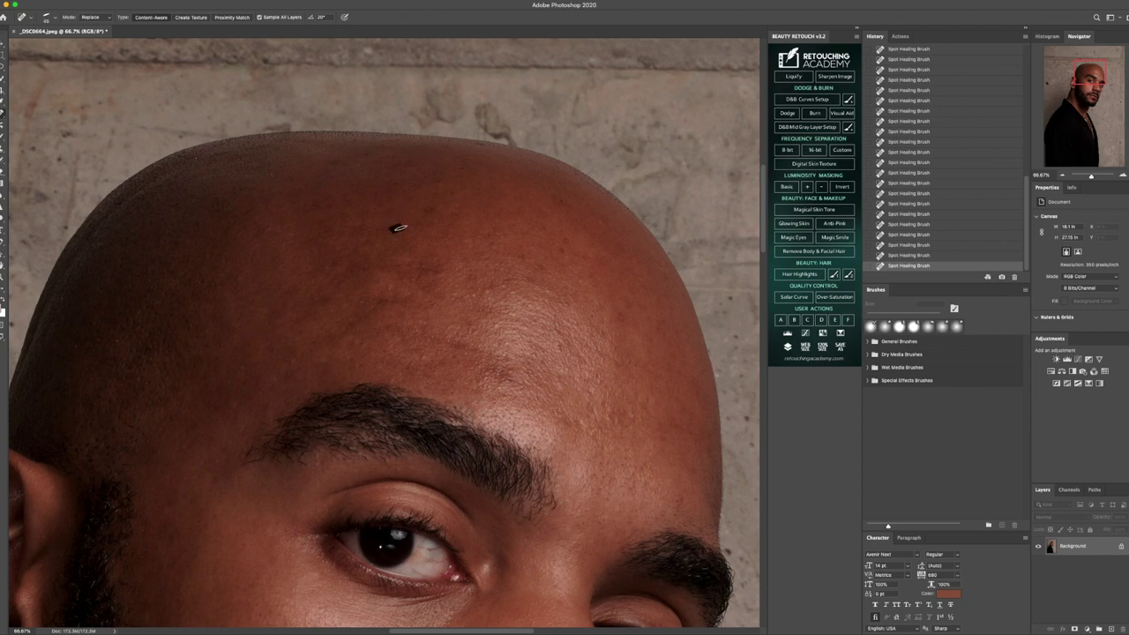
{"action": "left_click", "coordinate": [434, 275]}
{"action": "left_click", "coordinate": [386, 303]}
{"action": "left_click", "coordinate": [430, 210]}
{"action": "left_click", "coordinate": [604, 227]}
{"action": "left_click", "coordinate": [358, 164]}
- Heal the marks on the lower forehead between the eyebrows, above the far eyebrow and around the forehead highlight
{"action": "left_click", "coordinate": [592, 390]}
{"action": "left_click", "coordinate": [564, 381]}
{"action": "left_click", "coordinate": [616, 474]}
{"action": "left_click", "coordinate": [682, 501]}
{"action": "left_click", "coordinate": [681, 511]}
{"action": "left_click", "coordinate": [429, 267]}
{"action": "left_click_drag", "start_coordinate": [620, 313], "coordinate": [623, 326]}
- Fit the portrait in view and compare it with the original history snapshot, returning to the latest healing state
{"action": "key", "text": "z"}
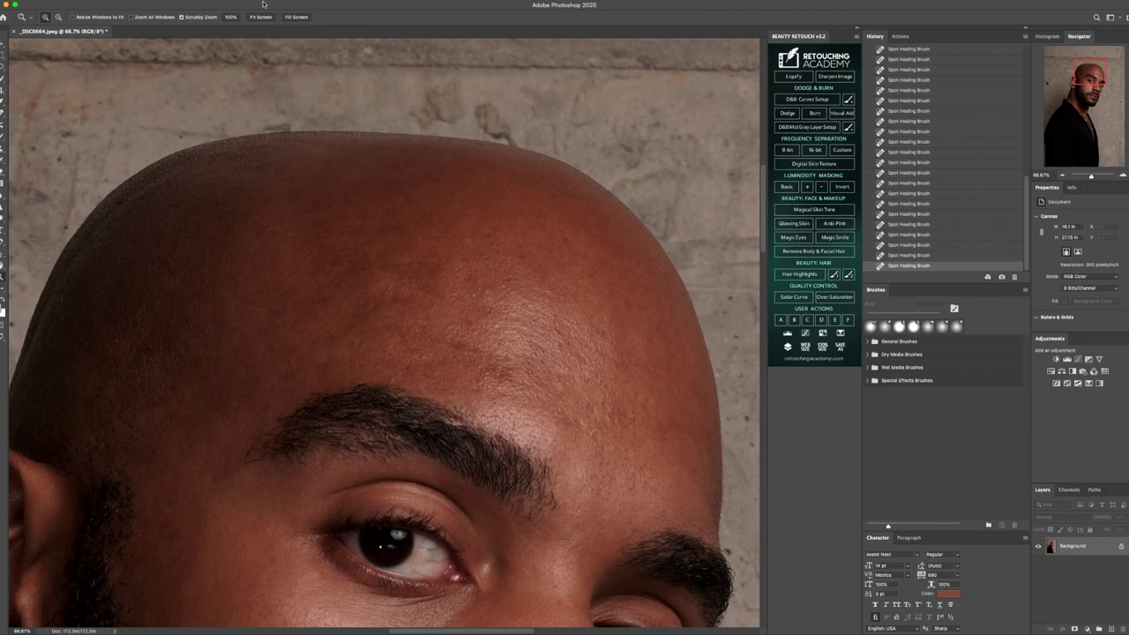
{"action": "left_click", "coordinate": [260, 17]}
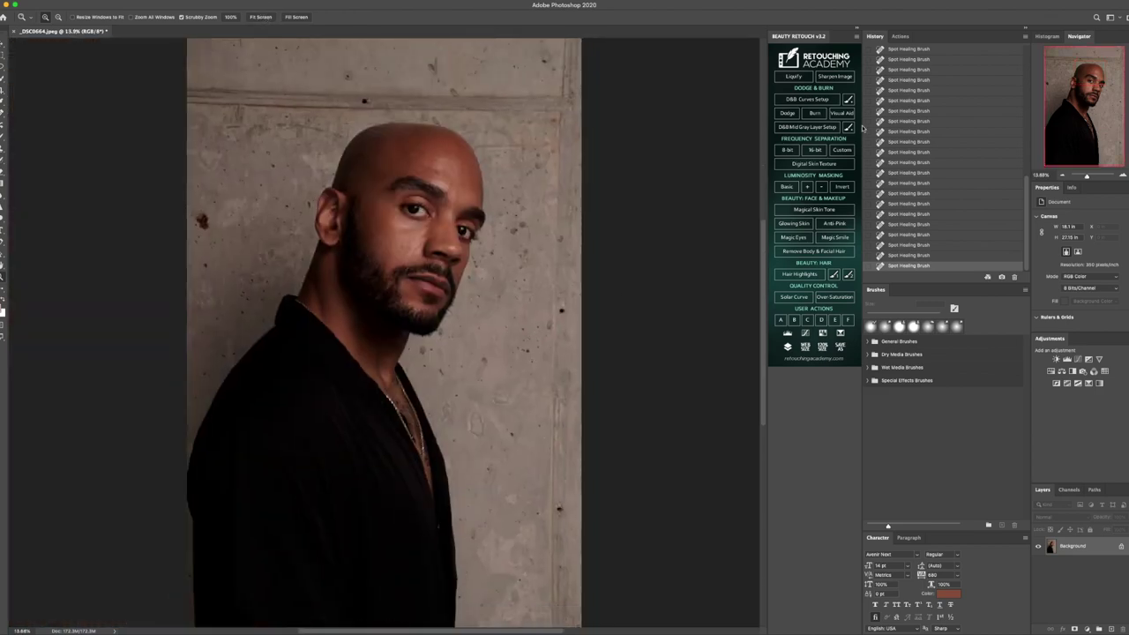
{"action": "scroll", "coordinate": [913, 99], "scroll_direction": "up", "scroll_amount": 10}
{"action": "left_click", "coordinate": [917, 56]}
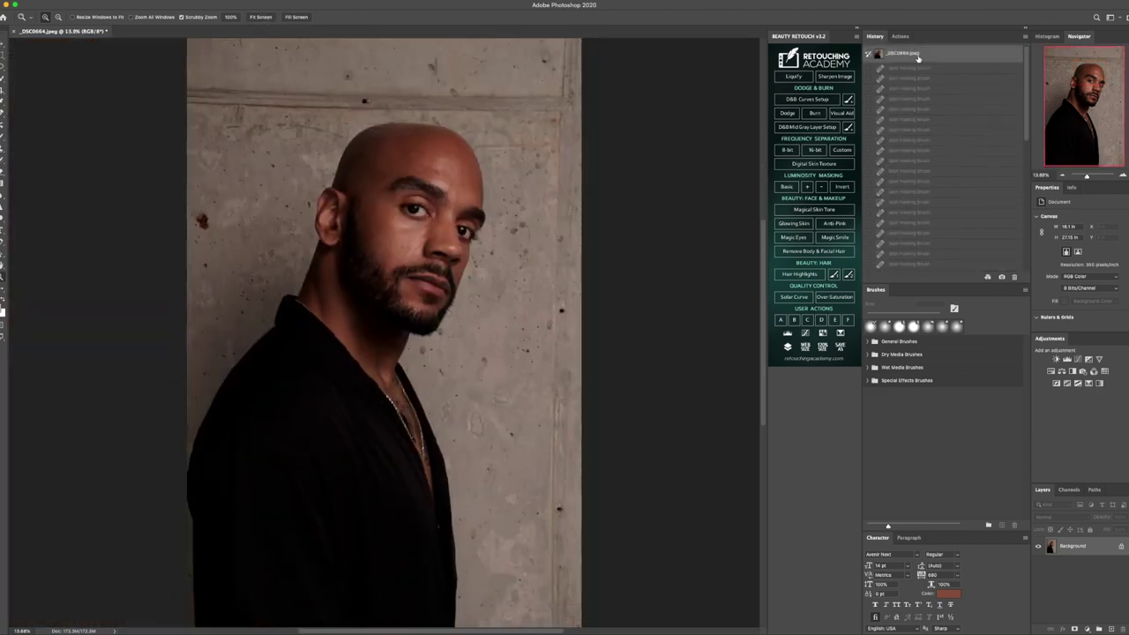
{"action": "scroll", "coordinate": [907, 159], "scroll_direction": "down", "scroll_amount": 5}
{"action": "scroll", "coordinate": [516, 259], "scroll_direction": "down", "scroll_amount": 5}
{"action": "scroll", "coordinate": [318, 59], "scroll_direction": "up", "scroll_amount": 1}
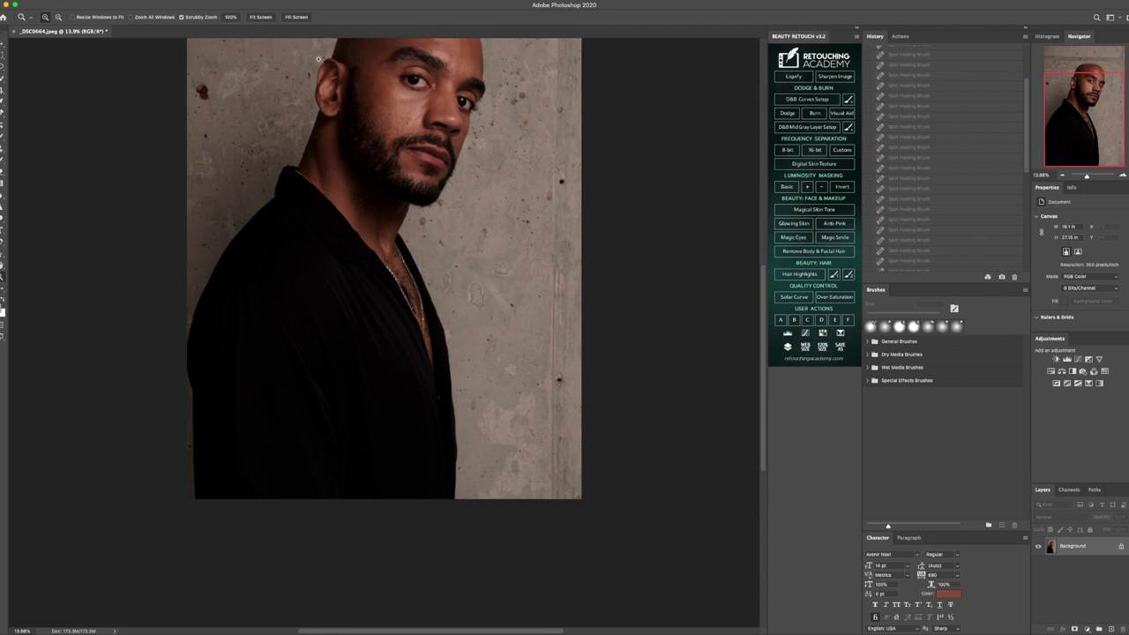
{"action": "left_click", "coordinate": [259, 17]}
{"action": "scroll", "coordinate": [936, 243], "scroll_direction": "down", "scroll_amount": 2}
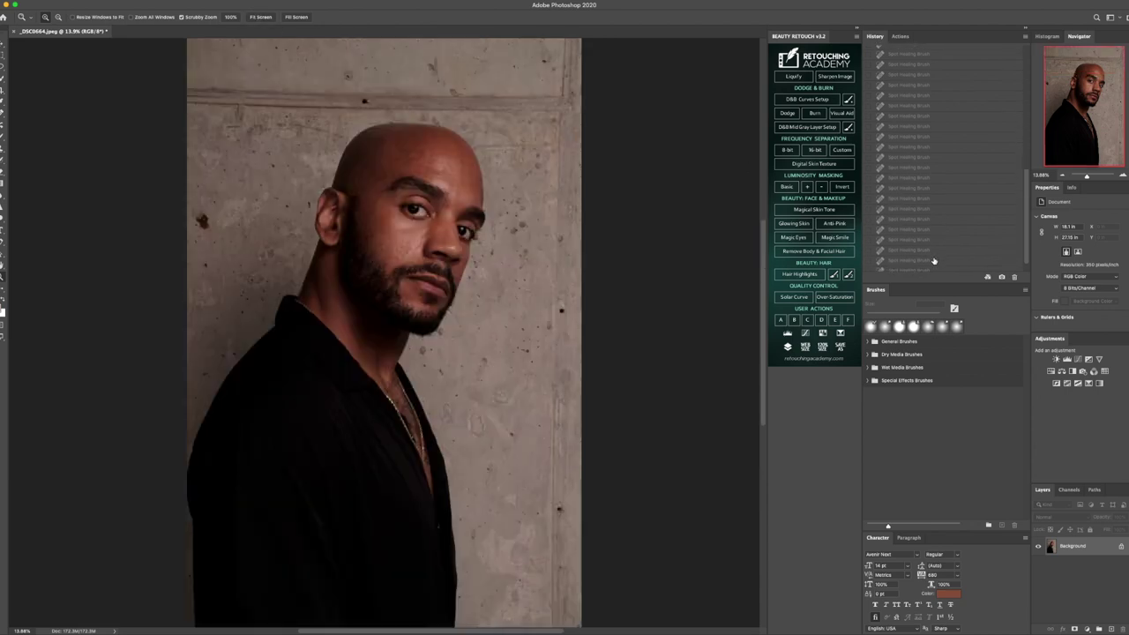
{"action": "left_click", "coordinate": [926, 267]}
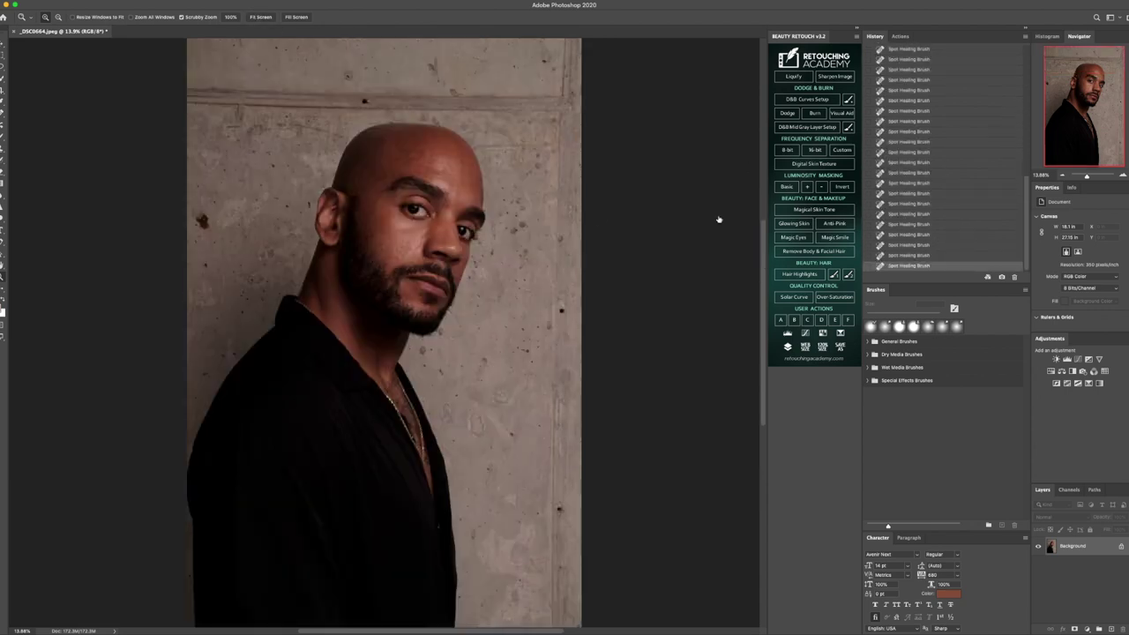
- Zoom to 50% on the face and set up the Clone Stamp tool with Lighten mode, 13% opacity and a 100 px brush
{"action": "left_click", "coordinate": [401, 214]}
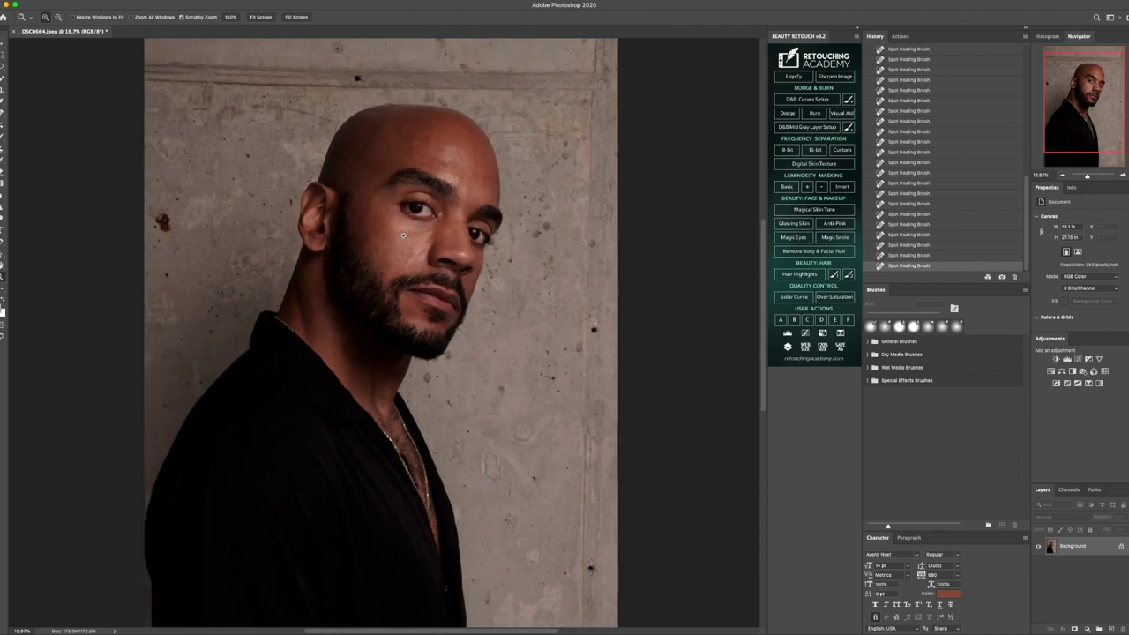
{"action": "left_click", "coordinate": [398, 240]}
{"action": "scroll", "coordinate": [496, 210], "scroll_direction": "up", "scroll_amount": 3}
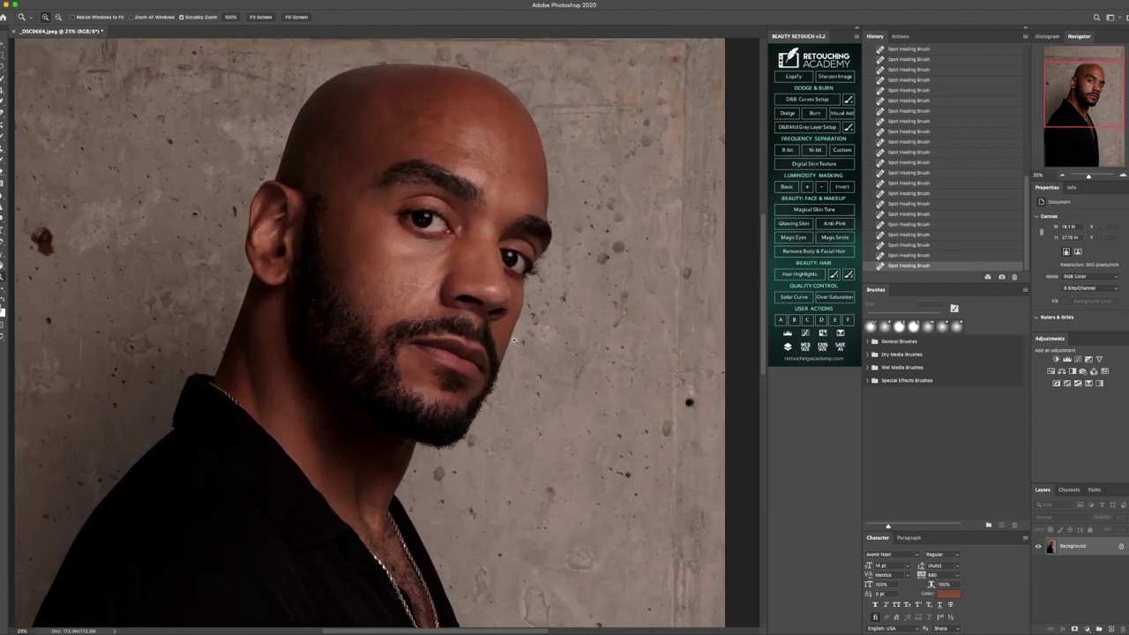
{"action": "left_click", "coordinate": [455, 312]}
{"action": "left_click", "coordinate": [453, 316]}
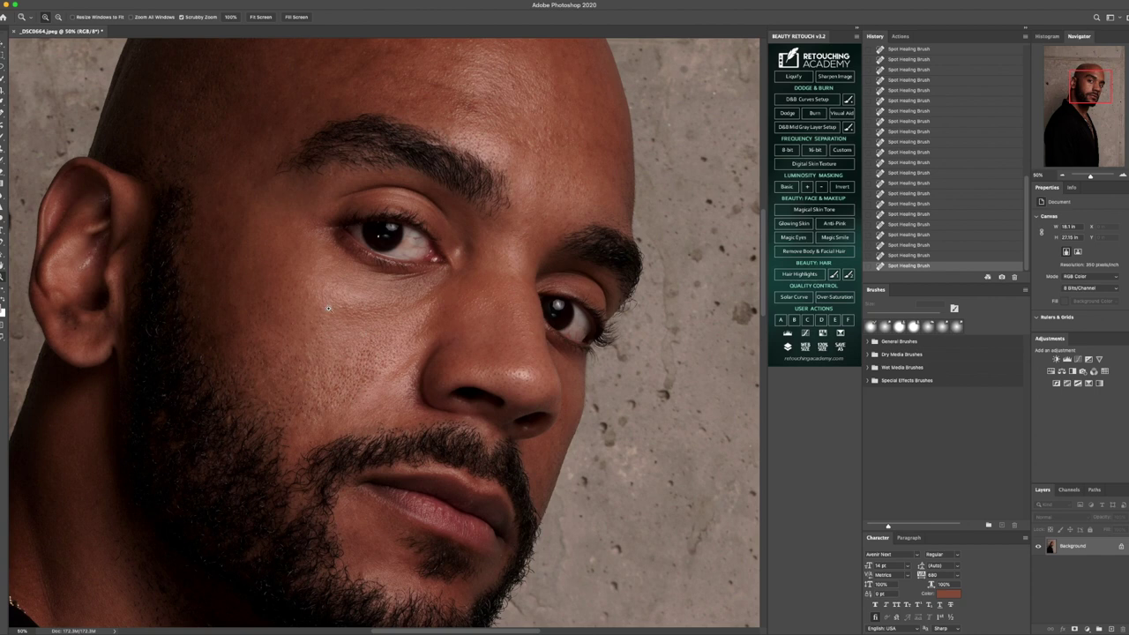
{"action": "left_click", "coordinate": [9, 150]}
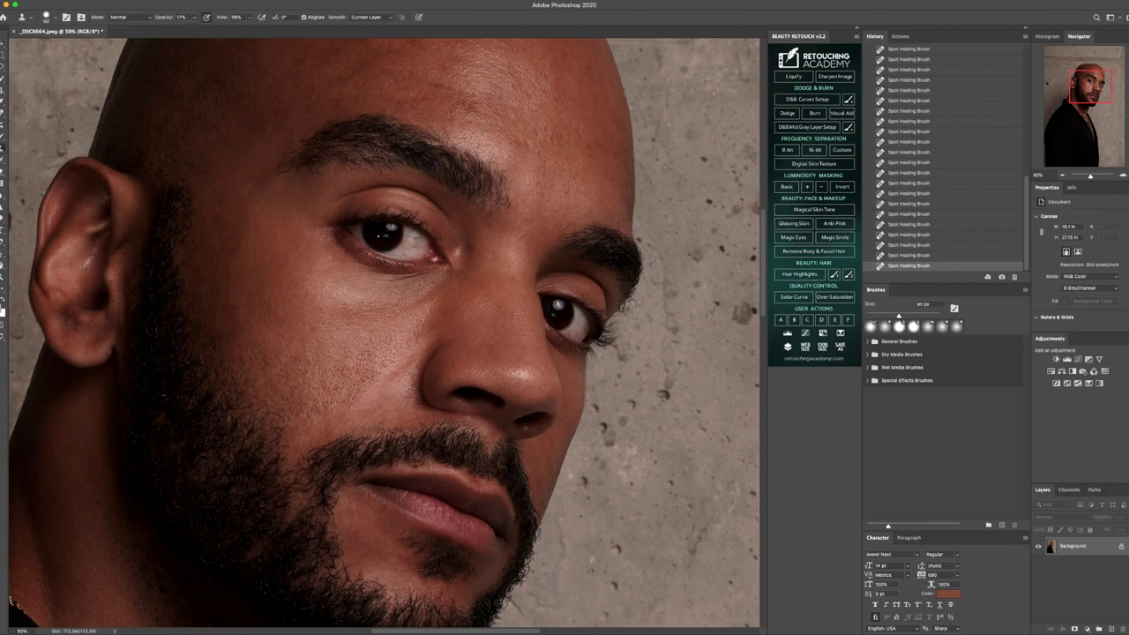
{"action": "right_click", "coordinate": [7, 148]}
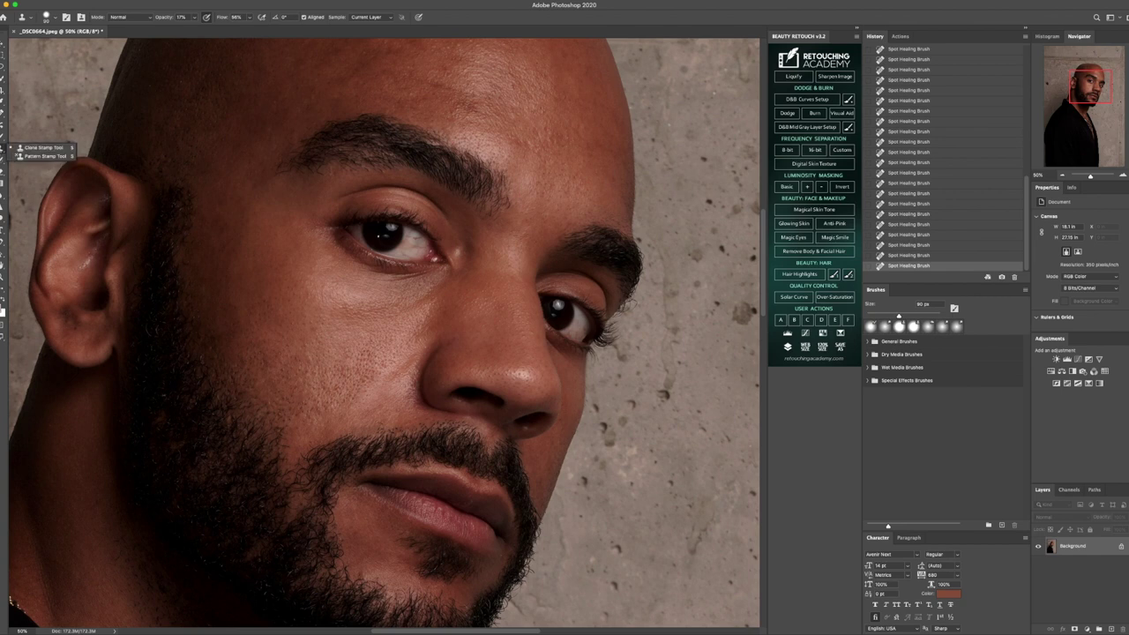
{"action": "left_click", "coordinate": [40, 148]}
{"action": "left_click", "coordinate": [195, 18]}
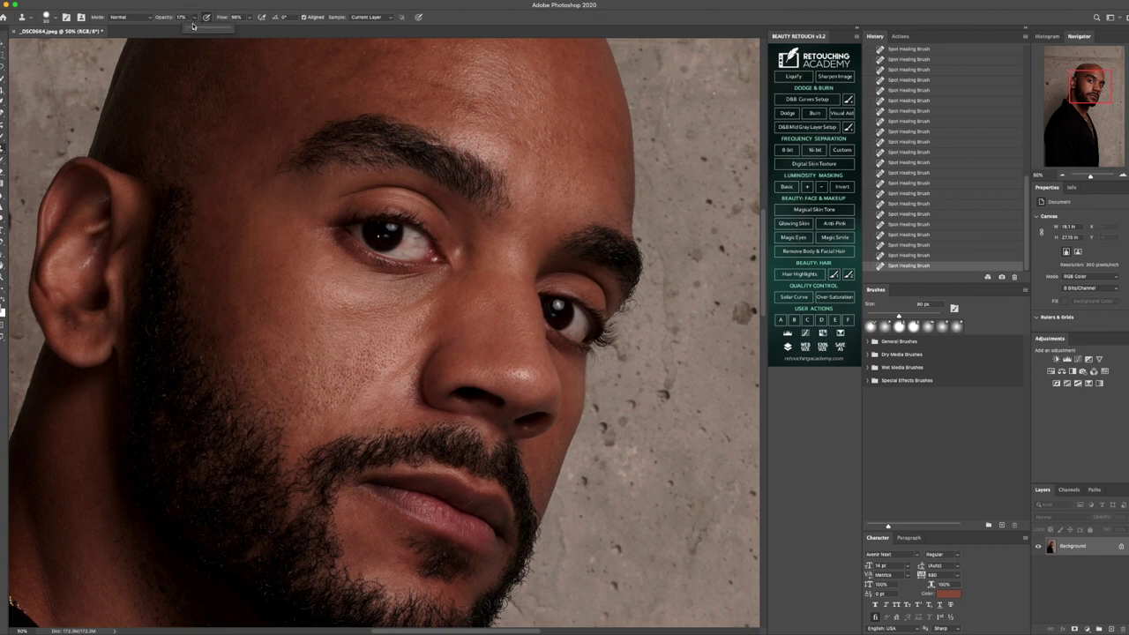
{"action": "left_click", "coordinate": [118, 18]}
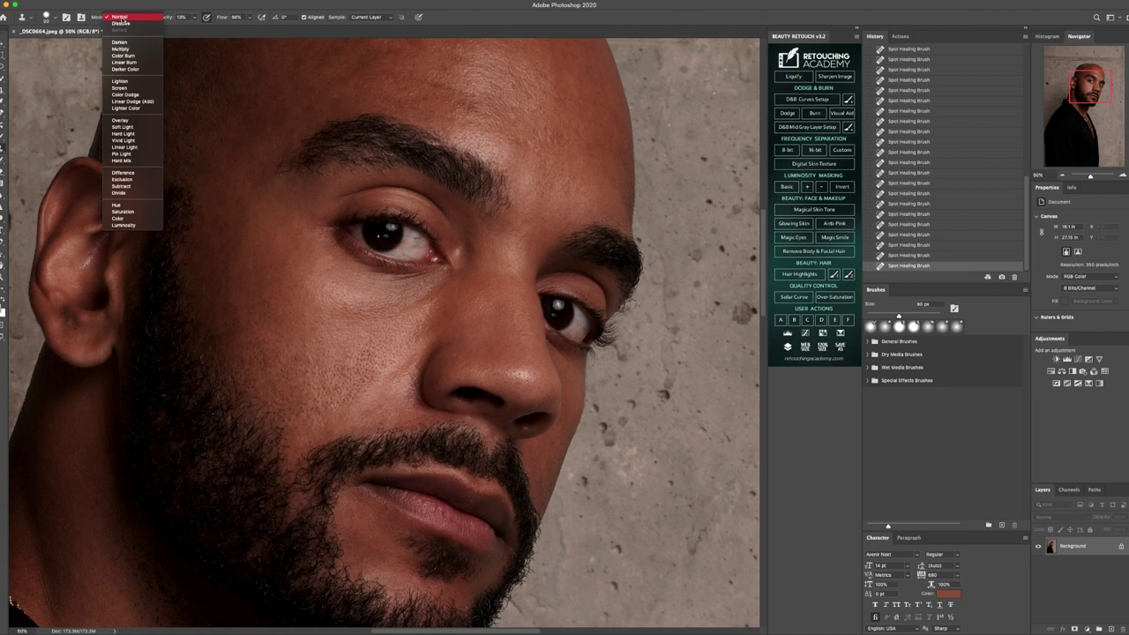
{"action": "left_click", "coordinate": [123, 81]}
{"action": "key", "text": "bracketright"}
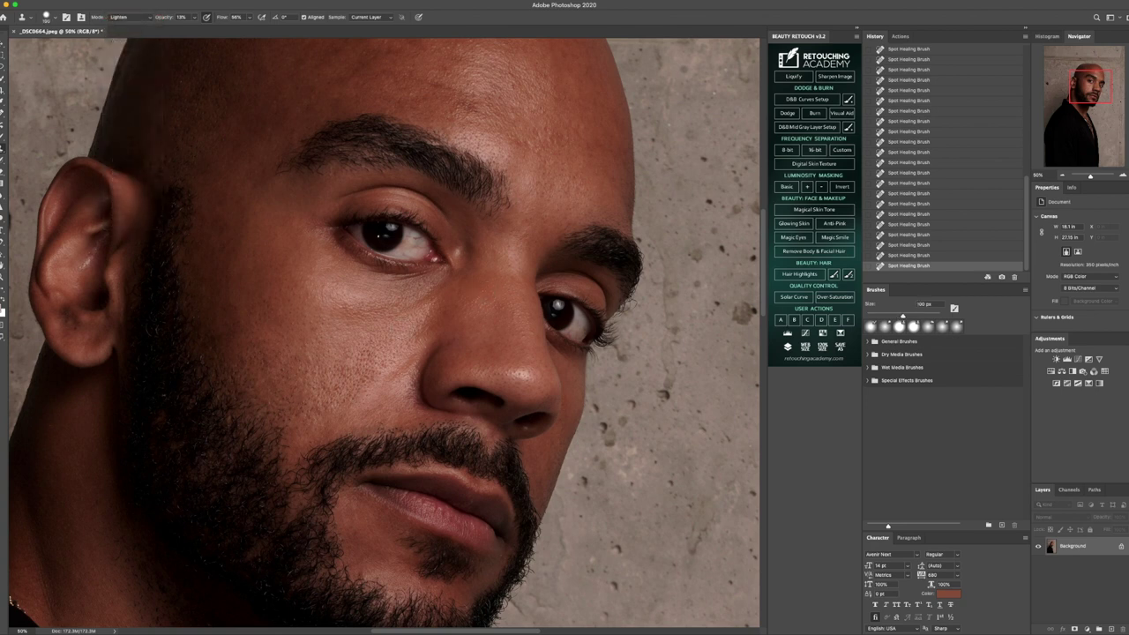
- Sample bright skin on the nearer cheek and clone it over the darker area below the outer and middle nearer eye
{"action": "left_click", "coordinate": [399, 324], "text": "alt"}
{"action": "left_click", "coordinate": [359, 305]}
{"action": "left_click", "coordinate": [332, 298]}
{"action": "left_click", "coordinate": [346, 297]}
{"action": "left_click", "coordinate": [325, 299]}
{"action": "left_click", "coordinate": [326, 299]}
{"action": "left_click", "coordinate": [326, 299]}
{"action": "left_click", "coordinate": [377, 313]}
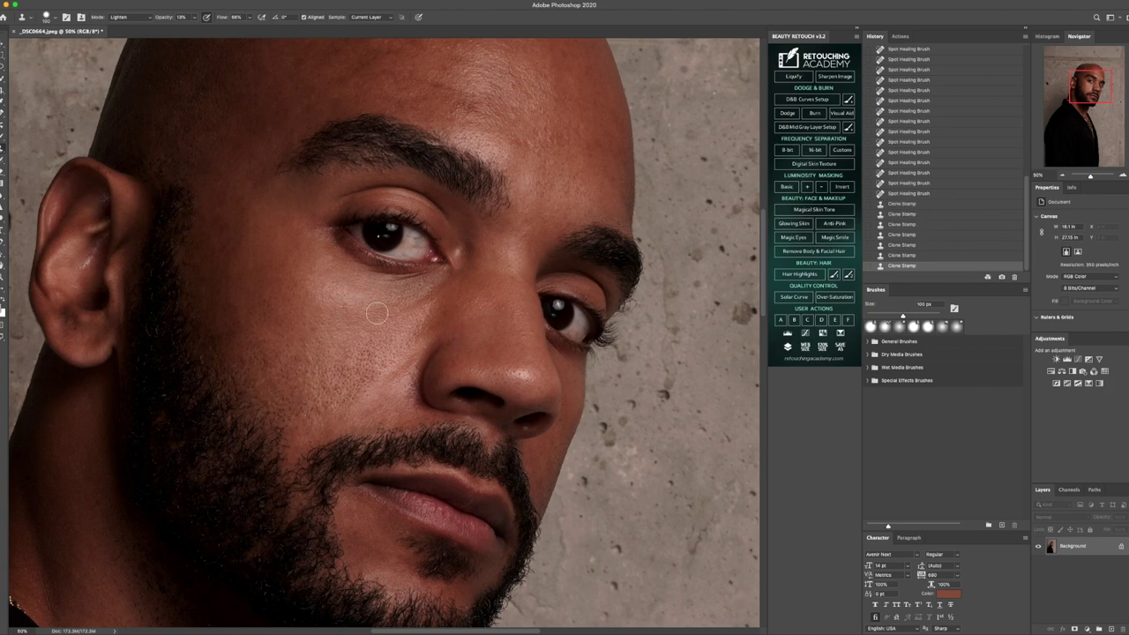
{"action": "left_click", "coordinate": [339, 315]}
{"action": "left_click", "coordinate": [356, 325]}
{"action": "left_click", "coordinate": [380, 313]}
- Lighten the skin below the nearer eye's inner corner with a 70 px clone brush and compare against the state before cloning
{"action": "key", "text": "bracketleft"}
{"action": "key", "text": "bracketleft"}
{"action": "key", "text": "bracketleft"}
{"action": "left_click", "coordinate": [431, 301]}
{"action": "left_click", "coordinate": [423, 306]}
{"action": "left_click", "coordinate": [436, 297]}
{"action": "left_click", "coordinate": [397, 294]}
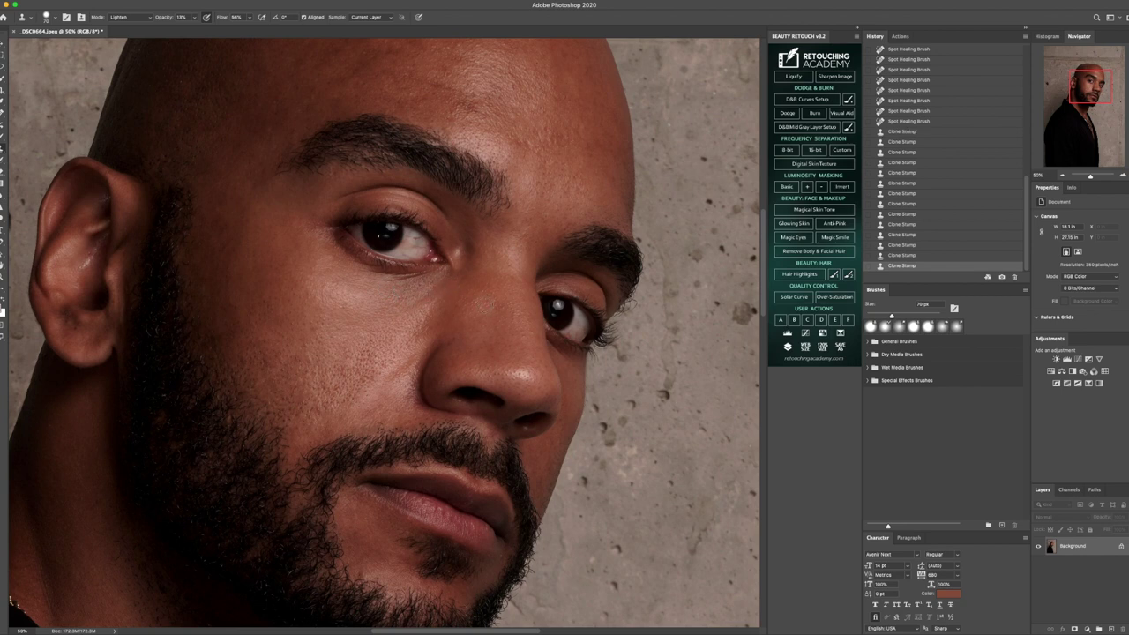
{"action": "left_click", "coordinate": [919, 122]}
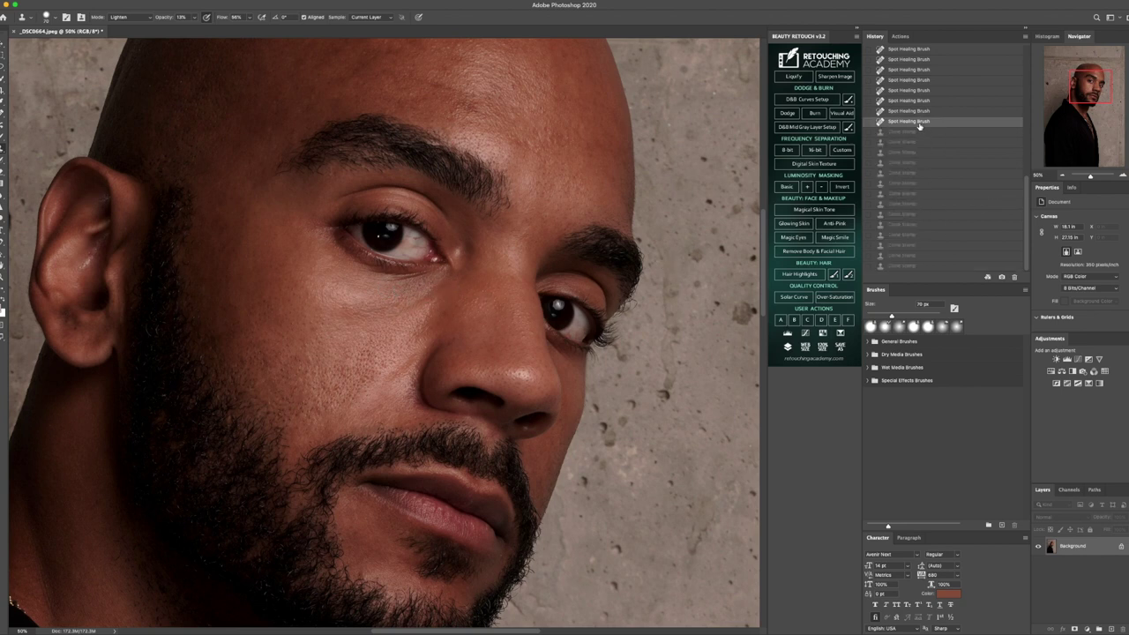
{"action": "left_click", "coordinate": [911, 266]}
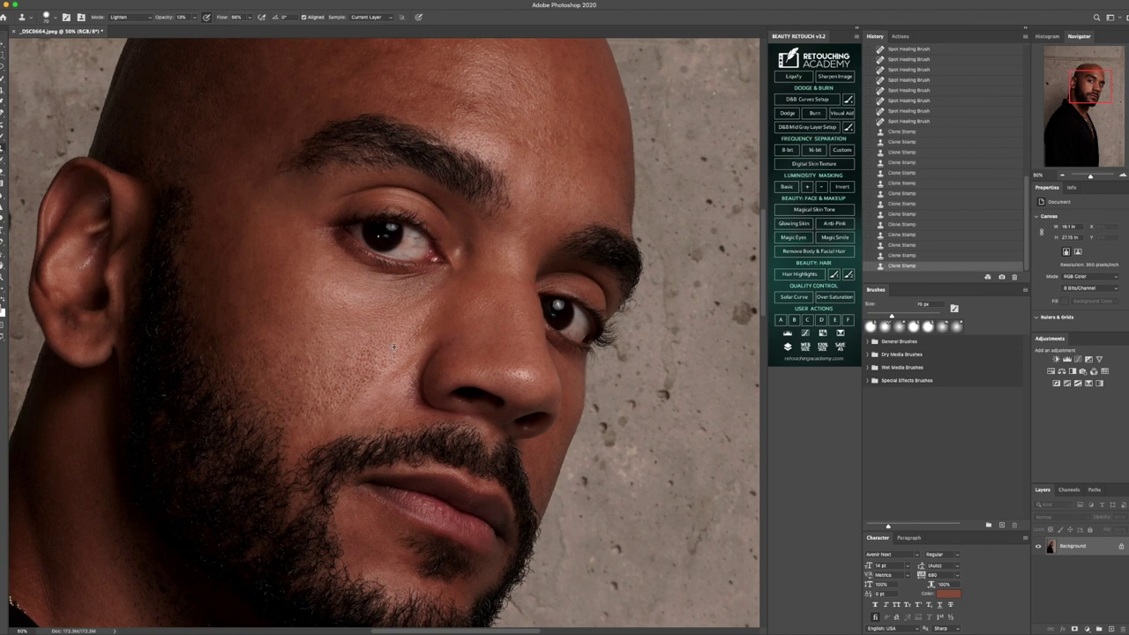
- Resample skin under the nearer eye, clone it toward the nose bridge, and lighten the cheek down along the smile line
{"action": "left_click", "coordinate": [420, 292]}
{"action": "left_click", "coordinate": [399, 295], "text": "alt"}
{"action": "left_click_drag", "start_coordinate": [411, 302], "coordinate": [444, 286]}
{"action": "left_click", "coordinate": [391, 352]}
{"action": "left_click", "coordinate": [377, 385]}
{"action": "left_click", "coordinate": [373, 402]}
- Save the portrait on the computer as a JPEG at quality 12, naming the file with the subject's first name and 1
{"action": "left_click", "coordinate": [62, 1]}
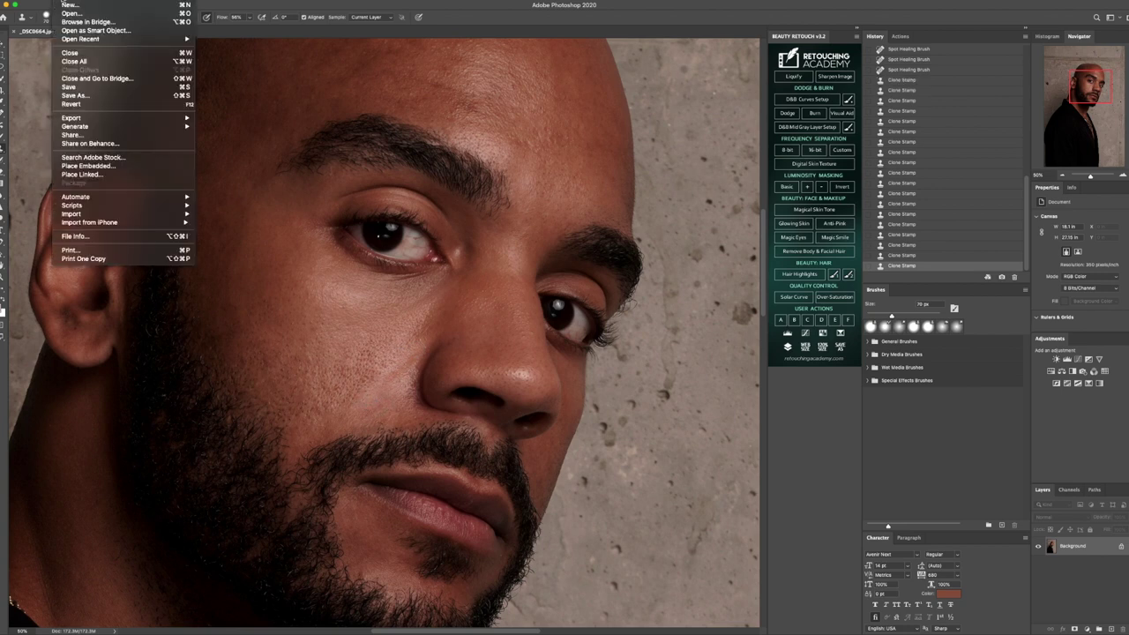
{"action": "left_click", "coordinate": [75, 95]}
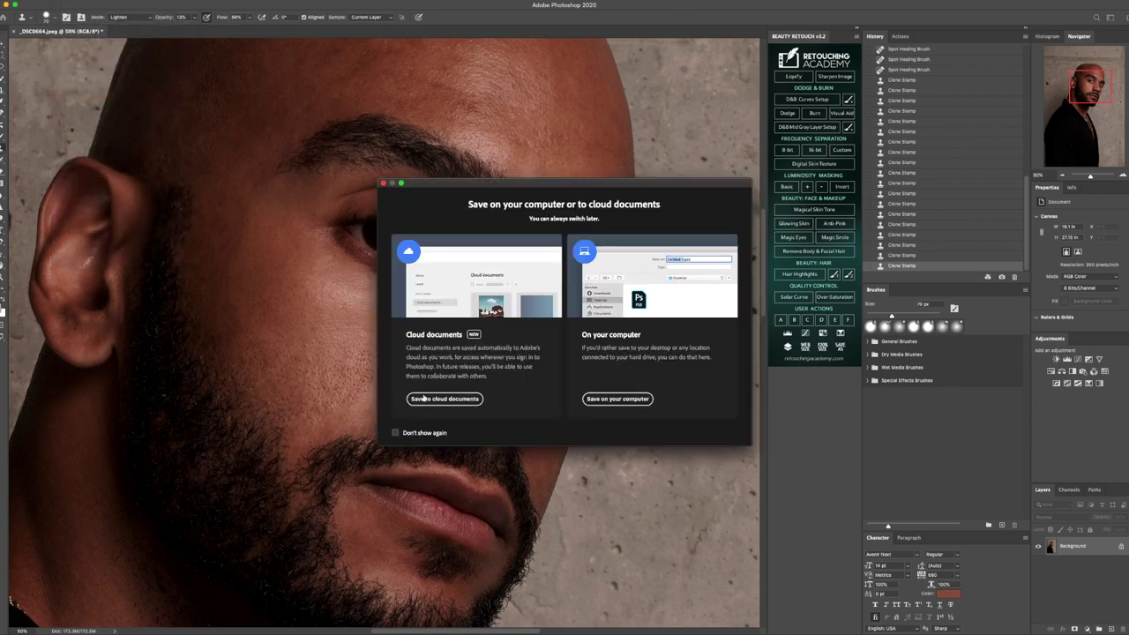
{"action": "left_click", "coordinate": [616, 401]}
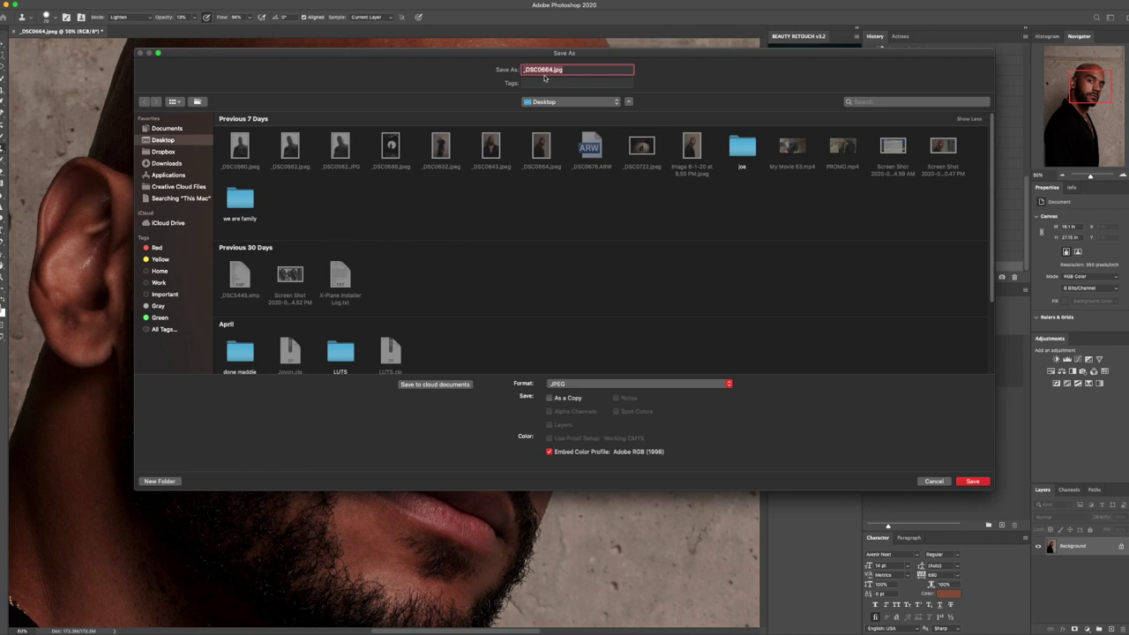
{"action": "type", "text": "kelvin 1"}
{"action": "left_click", "coordinate": [971, 481]}
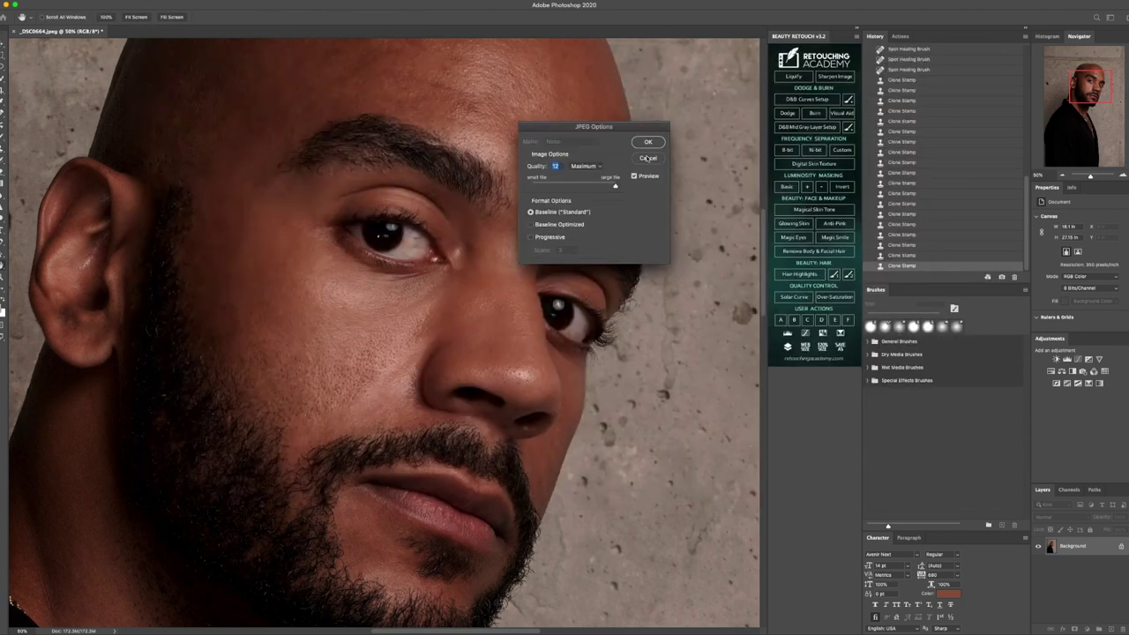
{"action": "left_click", "coordinate": [647, 142]}
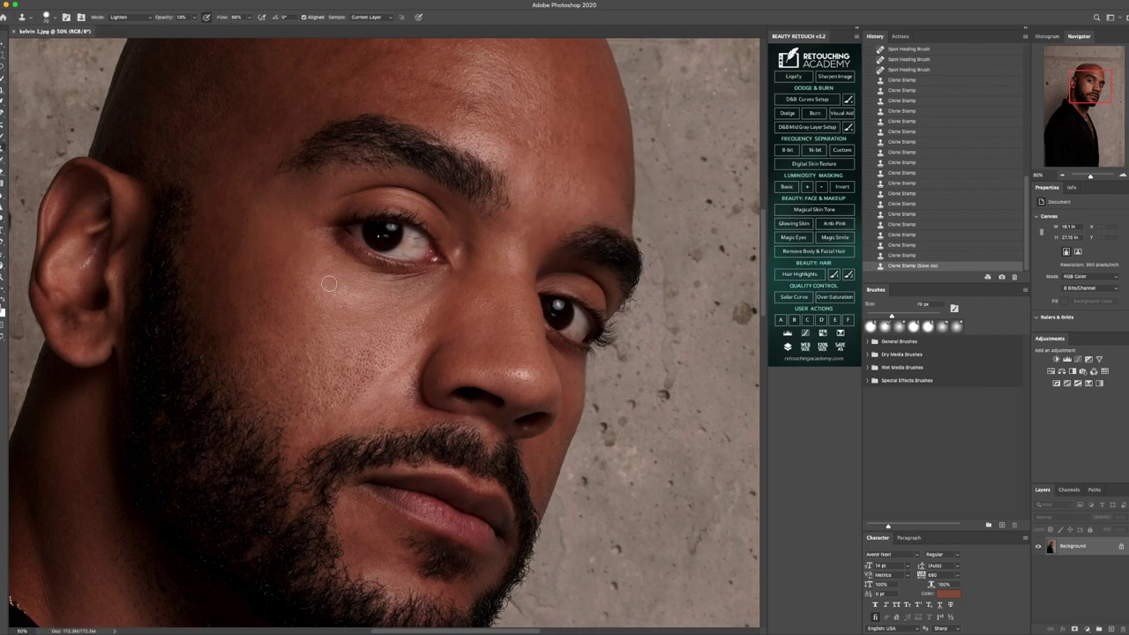
- Lighten the smile line, lower cheek above the moustache and side of the nose with the Clone Stamp
{"action": "left_click", "coordinate": [379, 391]}
{"action": "left_click", "coordinate": [421, 376]}
{"action": "left_click", "coordinate": [368, 390]}
{"action": "left_click", "coordinate": [396, 403]}
{"action": "left_click", "coordinate": [321, 437]}
{"action": "left_click", "coordinate": [348, 391]}
{"action": "left_click", "coordinate": [374, 351]}
{"action": "left_click", "coordinate": [422, 328]}
{"action": "left_click", "coordinate": [427, 320]}
- Compare the cloned face close up with the original history snapshot, returning to the latest Clone Stamp state
{"action": "scroll", "coordinate": [940, 68], "scroll_direction": "up", "scroll_amount": 10}
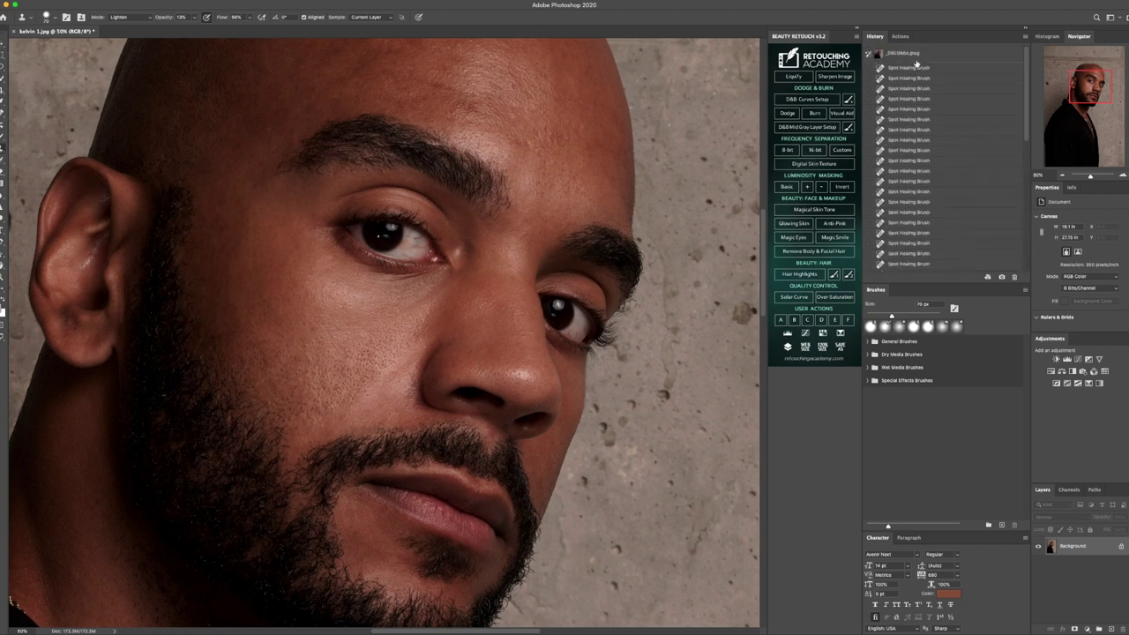
{"action": "left_click", "coordinate": [917, 55]}
{"action": "scroll", "coordinate": [923, 237], "scroll_direction": "down", "scroll_amount": 10}
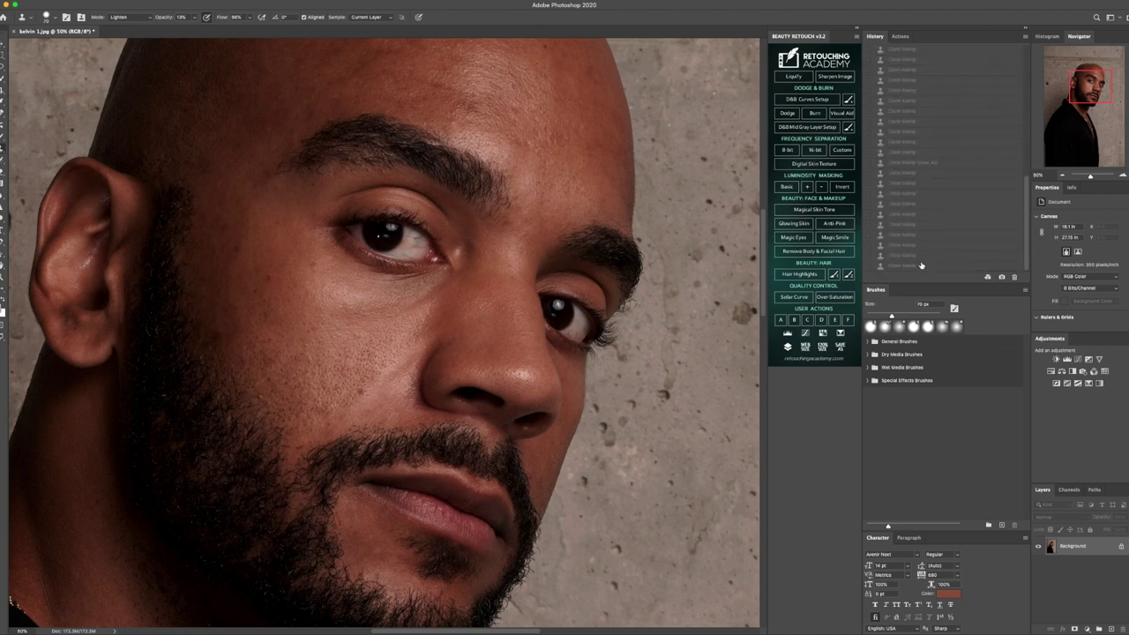
{"action": "left_click", "coordinate": [920, 266]}
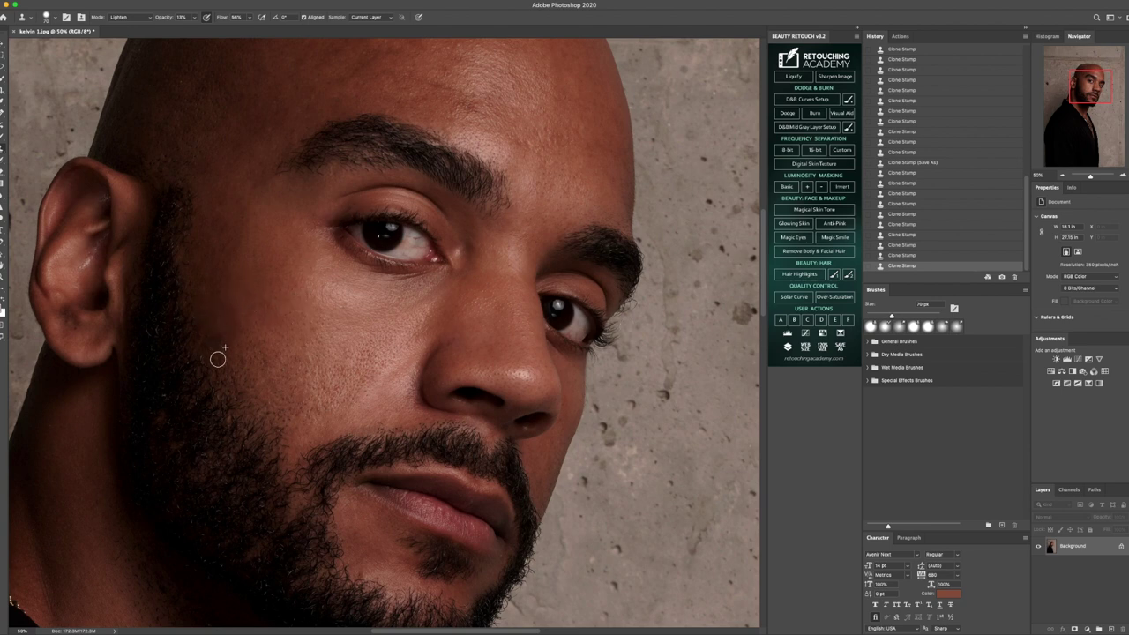
- Sample clean cheek skin and clone it over the darker skin along the edge of the sideburn
{"action": "left_click", "coordinate": [228, 310]}
{"action": "left_click", "coordinate": [222, 331], "text": "alt"}
{"action": "left_click", "coordinate": [213, 325]}
{"action": "left_click", "coordinate": [229, 362]}
{"action": "left_click", "coordinate": [223, 318], "text": "alt"}
{"action": "left_click", "coordinate": [212, 345]}
{"action": "left_click", "coordinate": [222, 359]}
{"action": "left_click", "coordinate": [214, 328]}
{"action": "left_click", "coordinate": [199, 325]}
{"action": "left_click", "coordinate": [229, 356]}
{"action": "left_click", "coordinate": [238, 386]}
- Sample skin beside the beard and clone it over the lower cheek along the beard edge
{"action": "left_click", "coordinate": [245, 360], "text": "alt"}
{"action": "left_click", "coordinate": [285, 402]}
{"action": "left_click", "coordinate": [295, 405]}
{"action": "left_click", "coordinate": [289, 422]}
- Clone lighter skin over the temple beside the sideburn and down the cheek below the nearer eye
{"action": "mouse_move", "coordinate": [203, 291]}
{"action": "left_mouse_down"}
{"action": "mouse_move", "coordinate": [227, 227]}
{"action": "mouse_move", "coordinate": [247, 218]}
{"action": "mouse_move", "coordinate": [197, 247]}
{"action": "left_mouse_up"}
{"action": "left_click", "coordinate": [248, 217], "text": "alt"}
{"action": "mouse_move", "coordinate": [193, 301]}
{"action": "left_mouse_down"}
{"action": "mouse_move", "coordinate": [212, 290]}
{"action": "mouse_move", "coordinate": [218, 265]}
{"action": "left_mouse_up"}
{"action": "left_click_drag", "start_coordinate": [368, 290], "coordinate": [378, 356]}
- Compare the face and forehead with the original history snapshot, returning to the latest Clone Stamp state
{"action": "scroll", "coordinate": [296, 296], "scroll_direction": "up", "scroll_amount": 3}
{"action": "scroll", "coordinate": [935, 106], "scroll_direction": "up", "scroll_amount": 3}
{"action": "left_click", "coordinate": [916, 54]}
{"action": "scroll", "coordinate": [908, 167], "scroll_direction": "down", "scroll_amount": 2}
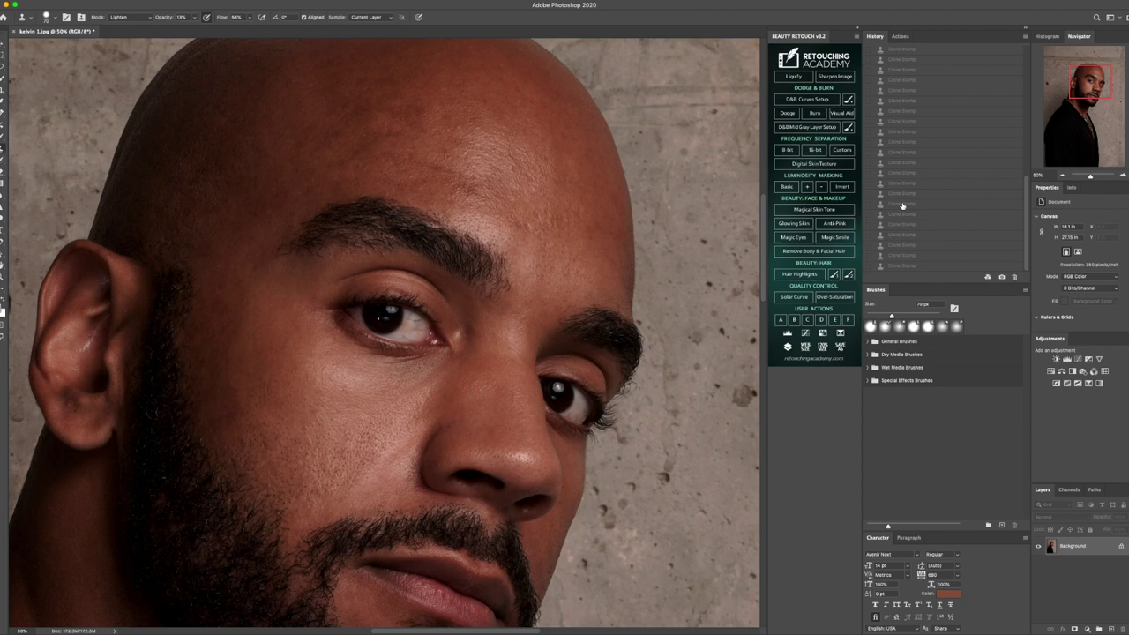
{"action": "left_click", "coordinate": [909, 266]}
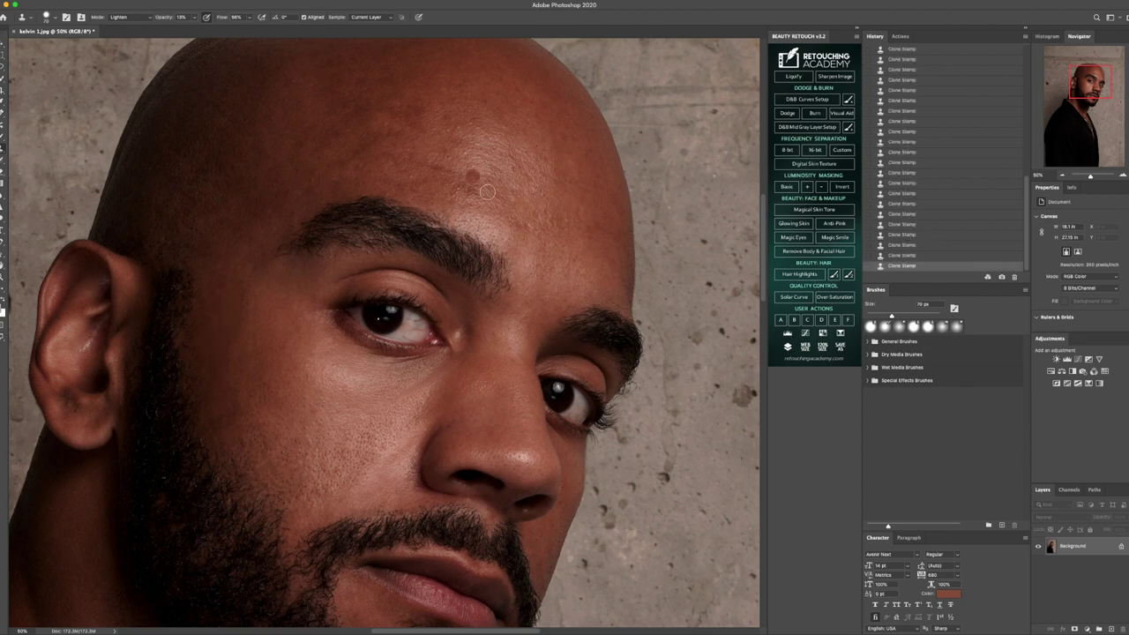
- Sample forehead skin and clone it over the dark patch above the nearer eyebrow and down between the eyebrows
{"action": "left_click", "coordinate": [419, 144], "text": "alt"}
{"action": "mouse_move", "coordinate": [433, 184]}
{"action": "left_mouse_down"}
{"action": "mouse_move", "coordinate": [439, 151]}
{"action": "mouse_move", "coordinate": [478, 190]}
{"action": "mouse_move", "coordinate": [460, 202]}
{"action": "mouse_move", "coordinate": [452, 194]}
{"action": "mouse_move", "coordinate": [454, 135]}
{"action": "mouse_move", "coordinate": [468, 186]}
{"action": "mouse_move", "coordinate": [451, 191]}
{"action": "mouse_move", "coordinate": [478, 203]}
{"action": "mouse_move", "coordinate": [445, 210]}
{"action": "mouse_move", "coordinate": [495, 238]}
{"action": "mouse_move", "coordinate": [452, 205]}
{"action": "mouse_move", "coordinate": [501, 217]}
{"action": "mouse_move", "coordinate": [418, 189]}
{"action": "mouse_move", "coordinate": [384, 159]}
{"action": "mouse_move", "coordinate": [416, 162]}
{"action": "mouse_move", "coordinate": [384, 151]}
{"action": "mouse_move", "coordinate": [451, 169]}
{"action": "mouse_move", "coordinate": [426, 165]}
{"action": "mouse_move", "coordinate": [477, 190]}
{"action": "left_mouse_up"}
{"action": "left_click", "coordinate": [408, 122], "text": "alt"}
{"action": "left_click", "coordinate": [529, 220], "text": "alt"}
{"action": "mouse_move", "coordinate": [522, 227]}
{"action": "left_mouse_down"}
{"action": "mouse_move", "coordinate": [541, 231]}
{"action": "mouse_move", "coordinate": [545, 279]}
{"action": "mouse_move", "coordinate": [531, 328]}
{"action": "left_mouse_up"}
- Even out the near side of the forehead above the outer eyebrow, sampling fresh skin higher on the head
{"action": "mouse_move", "coordinate": [296, 196]}
{"action": "left_mouse_down"}
{"action": "mouse_move", "coordinate": [390, 128]}
{"action": "mouse_move", "coordinate": [339, 155]}
{"action": "mouse_move", "coordinate": [386, 134]}
{"action": "mouse_move", "coordinate": [371, 113]}
{"action": "mouse_move", "coordinate": [414, 124]}
{"action": "mouse_move", "coordinate": [367, 143]}
{"action": "mouse_move", "coordinate": [374, 116]}
{"action": "mouse_move", "coordinate": [422, 142]}
{"action": "mouse_move", "coordinate": [425, 110]}
{"action": "mouse_move", "coordinate": [370, 121]}
{"action": "left_mouse_up"}
{"action": "left_click", "coordinate": [316, 83], "text": "alt"}
{"action": "left_click", "coordinate": [319, 141], "text": "alt"}
{"action": "scroll", "coordinate": [164, 204], "scroll_direction": "up", "scroll_amount": 2}
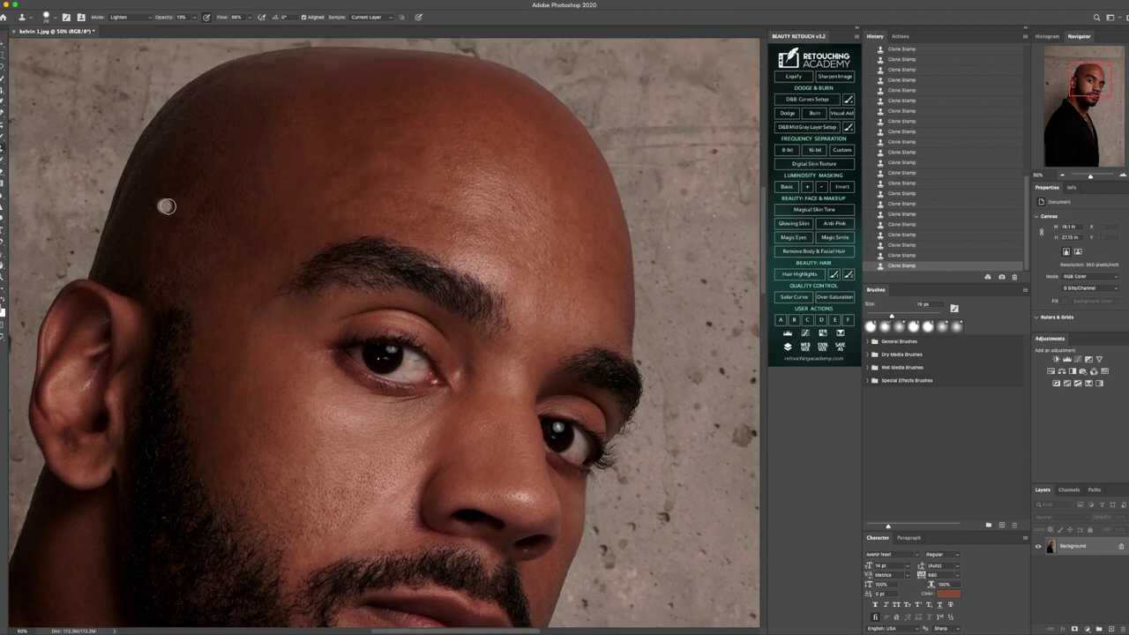
- Sample skin on the outer nearer cheek and clone it across the cheek below the eye
{"action": "left_click", "coordinate": [237, 454], "text": "alt"}
{"action": "mouse_move", "coordinate": [227, 485]}
{"action": "left_mouse_down"}
{"action": "mouse_move", "coordinate": [228, 448]}
{"action": "mouse_move", "coordinate": [269, 503]}
{"action": "mouse_move", "coordinate": [263, 487]}
{"action": "mouse_move", "coordinate": [275, 493]}
{"action": "mouse_move", "coordinate": [308, 479]}
{"action": "left_mouse_up"}
{"action": "scroll", "coordinate": [388, 474], "scroll_direction": "up", "scroll_amount": 5}
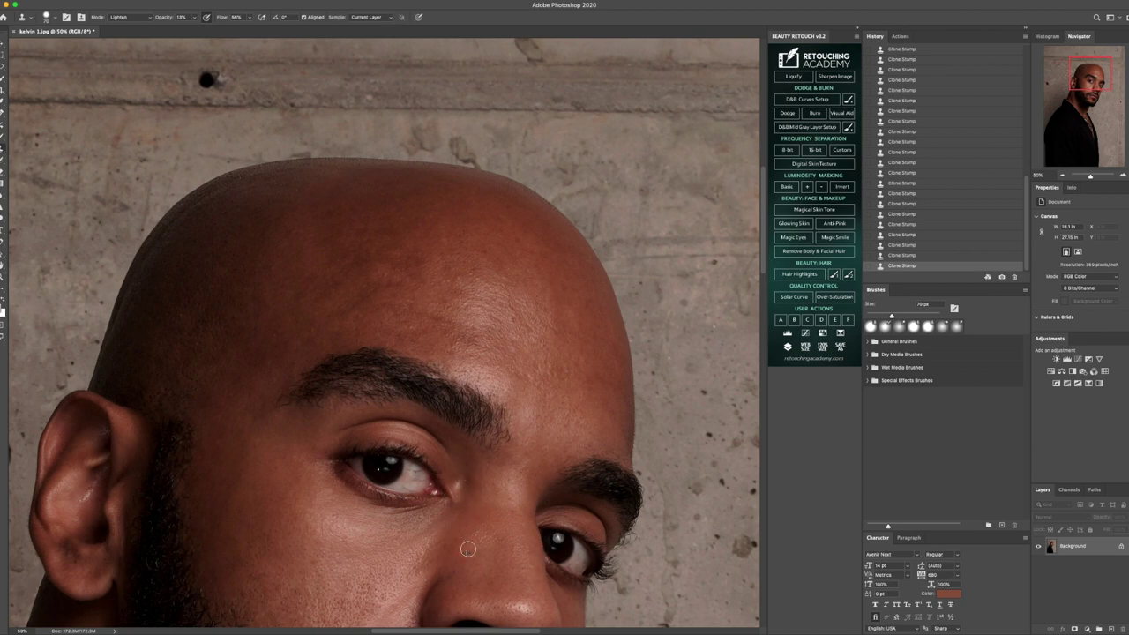
- Compare the retouched face and forehead with an early history state, returning to the latest Clone Stamp state
{"action": "scroll", "coordinate": [385, 484], "scroll_direction": "up", "scroll_amount": 2}
{"action": "scroll", "coordinate": [456, 388], "scroll_direction": "down", "scroll_amount": 5}
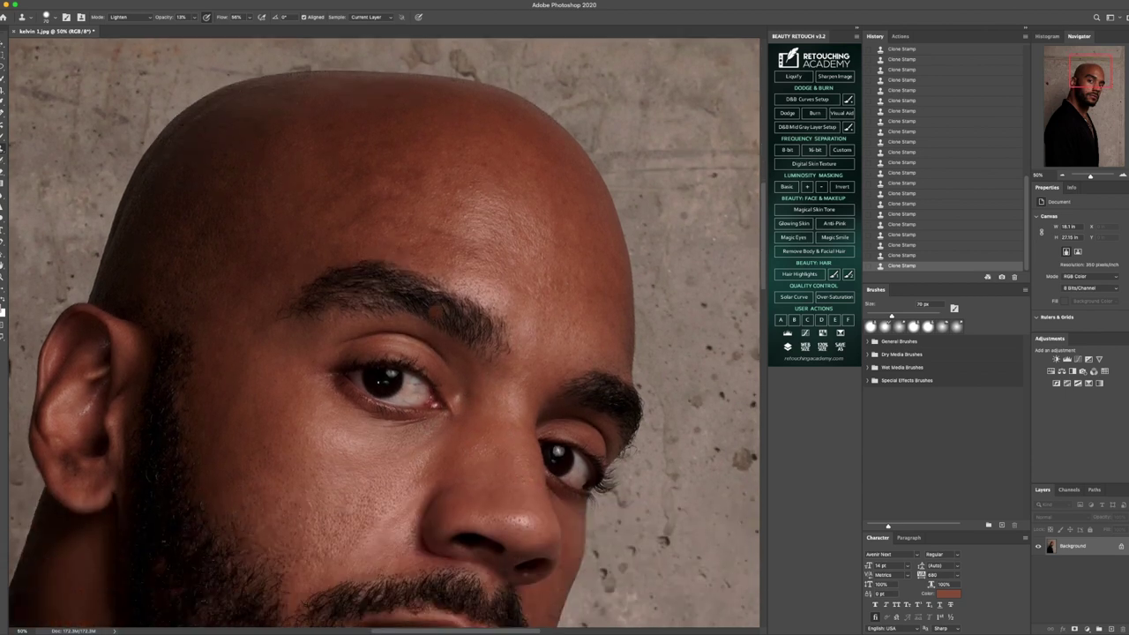
{"action": "scroll", "coordinate": [942, 141], "scroll_direction": "down", "scroll_amount": 2}
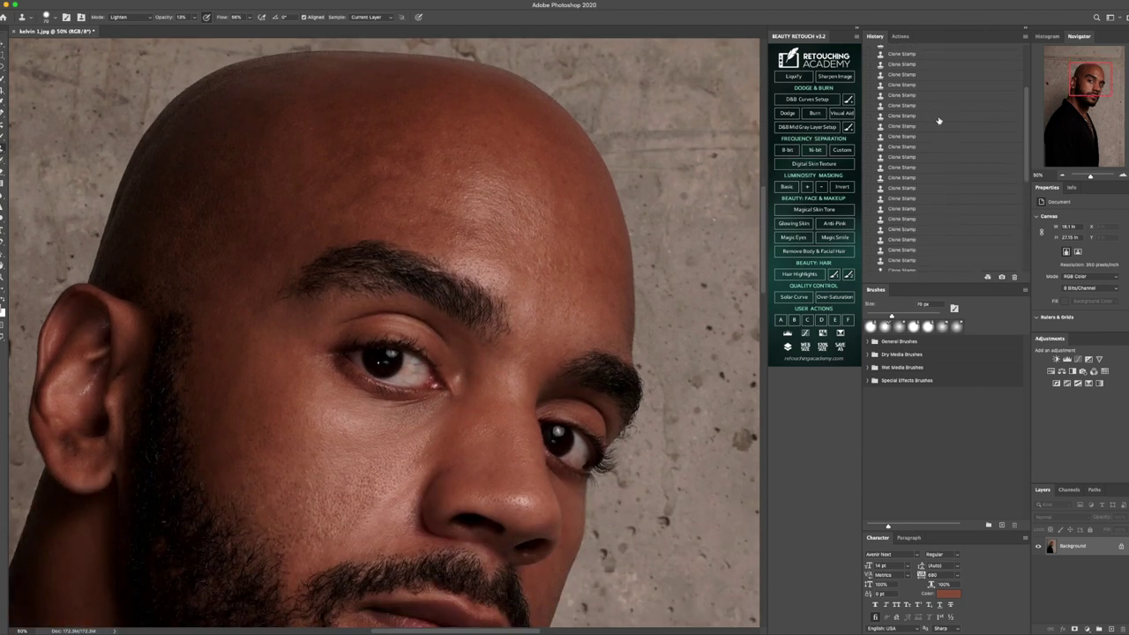
{"action": "left_click", "coordinate": [902, 54]}
{"action": "scroll", "coordinate": [896, 165], "scroll_direction": "down", "scroll_amount": 2}
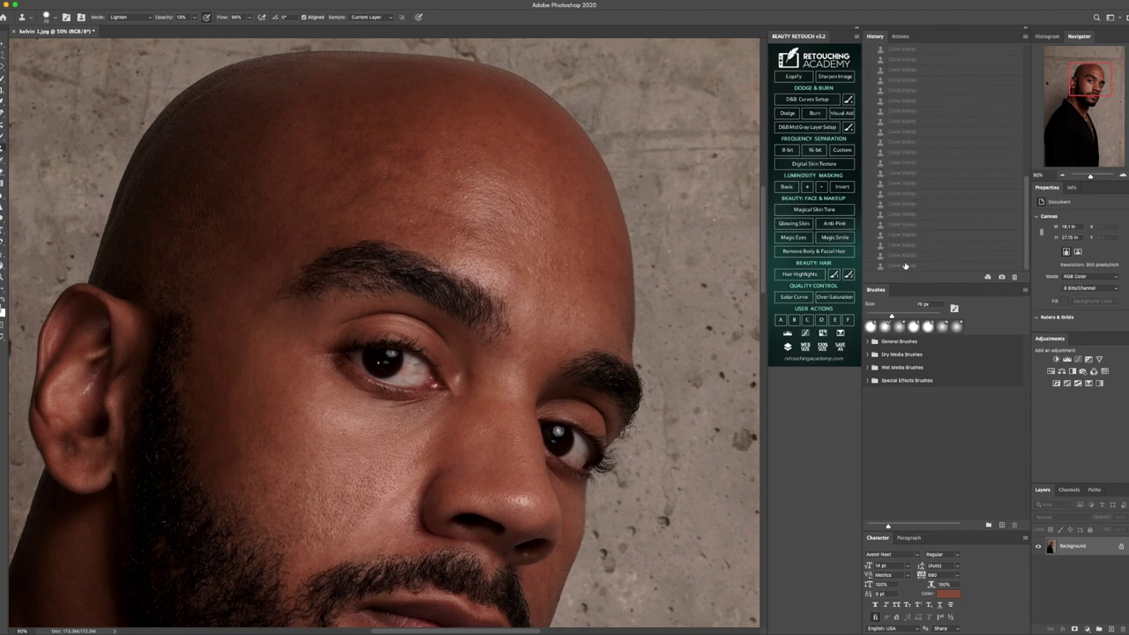
{"action": "left_click", "coordinate": [903, 266]}
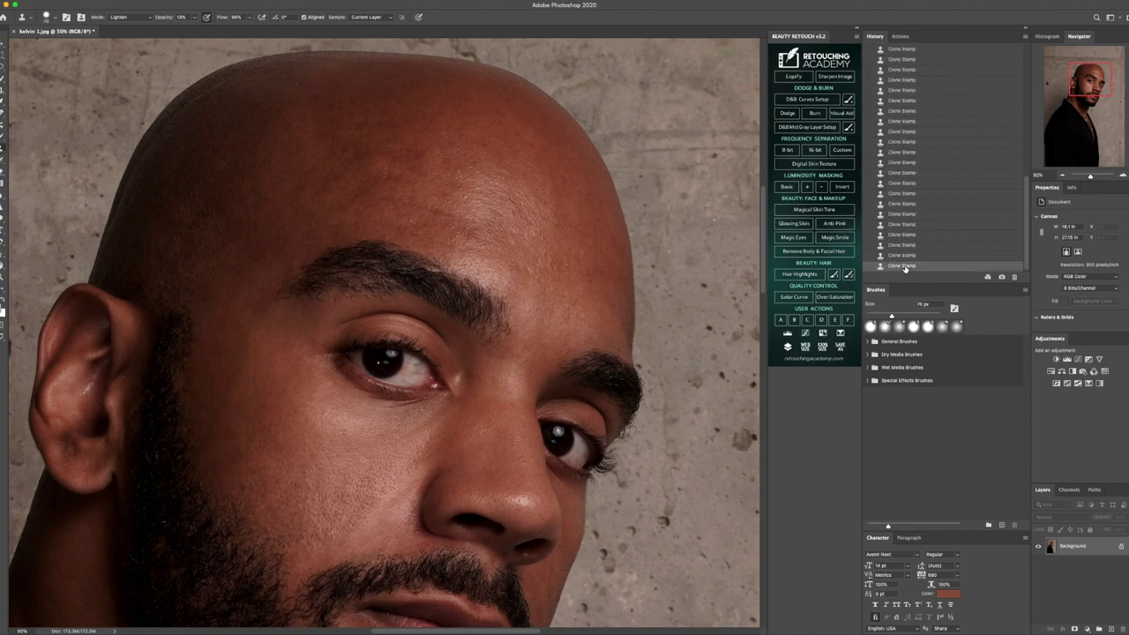
- Enlarge the Clone Stamp brush to 125 px at 17% opacity and clone sampled skin over the temple beside the nearer eyebrow
{"action": "scroll", "coordinate": [386, 289], "scroll_direction": "up", "scroll_amount": 3}
{"action": "key", "text": "bracketright"}
{"action": "key", "text": "bracketright"}
{"action": "key", "text": "bracketright"}
{"action": "key", "text": "bracketright"}
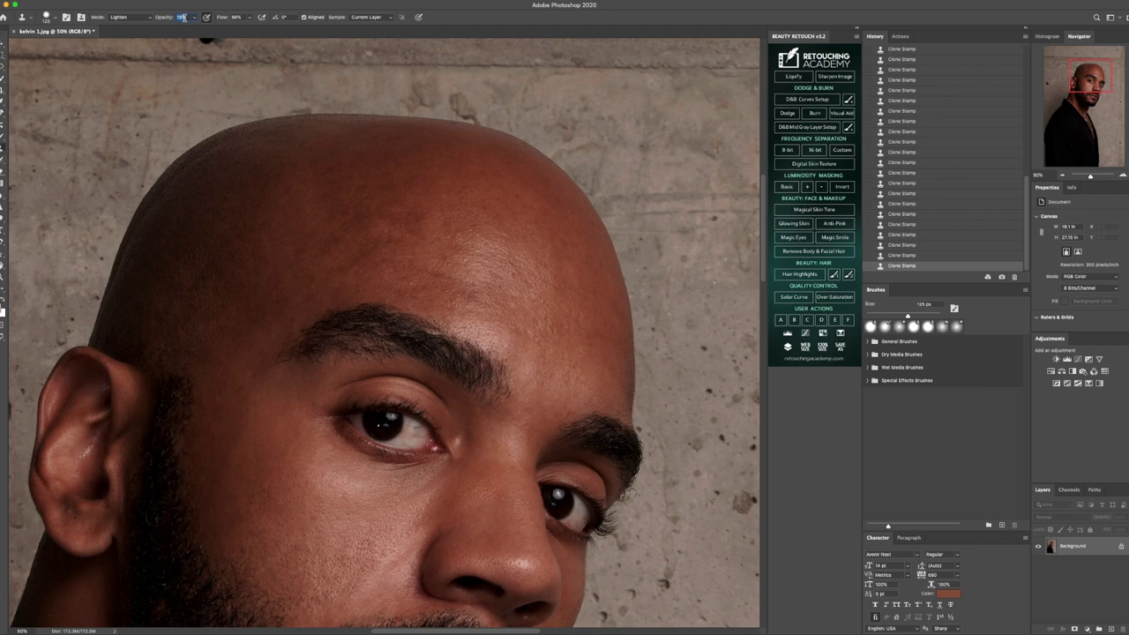
{"action": "left_click", "coordinate": [217, 251], "text": "alt"}
{"action": "left_click_drag", "start_coordinate": [241, 301], "coordinate": [269, 309]}
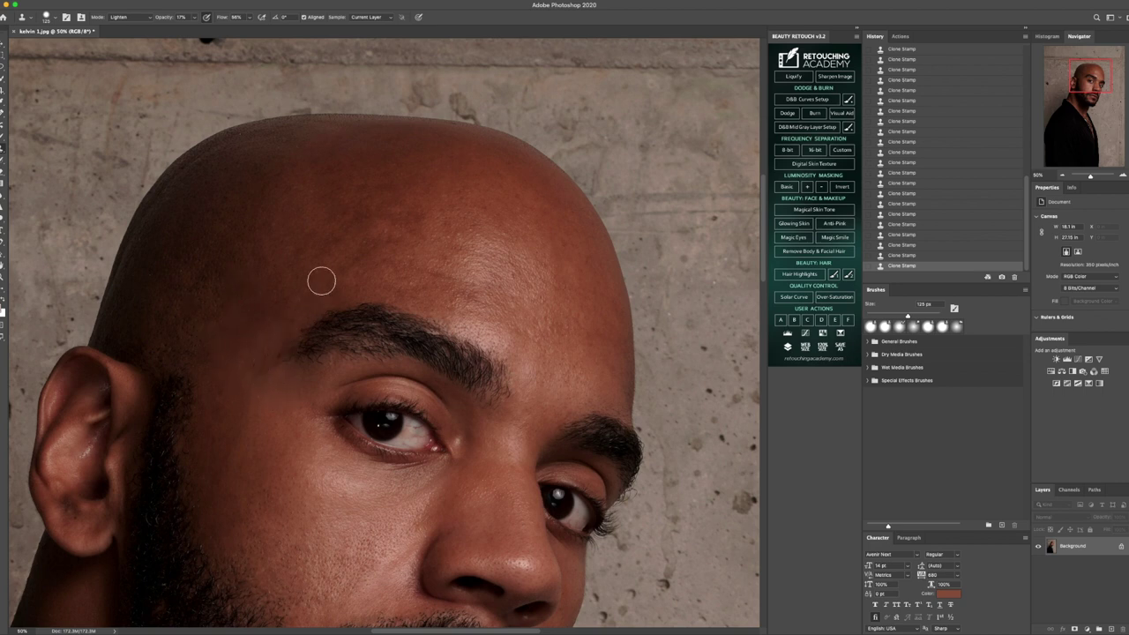
- Reduce the Clone Stamp brush to 80 px and lighten the dark patches in the middle of the forehead with sampled skin
{"action": "key", "text": "bracketleft"}
{"action": "key", "text": "bracketleft"}
{"action": "key", "text": "bracketleft"}
{"action": "mouse_move", "coordinate": [392, 216]}
{"action": "left_mouse_down"}
{"action": "mouse_move", "coordinate": [432, 215]}
{"action": "mouse_move", "coordinate": [339, 262]}
{"action": "mouse_move", "coordinate": [421, 271]}
{"action": "mouse_move", "coordinate": [397, 288]}
{"action": "mouse_move", "coordinate": [479, 318]}
{"action": "mouse_move", "coordinate": [503, 309]}
{"action": "mouse_move", "coordinate": [451, 264]}
{"action": "mouse_move", "coordinate": [482, 278]}
{"action": "left_mouse_up"}
{"action": "left_click", "coordinate": [379, 236], "text": "alt"}
{"action": "left_click", "coordinate": [381, 264]}
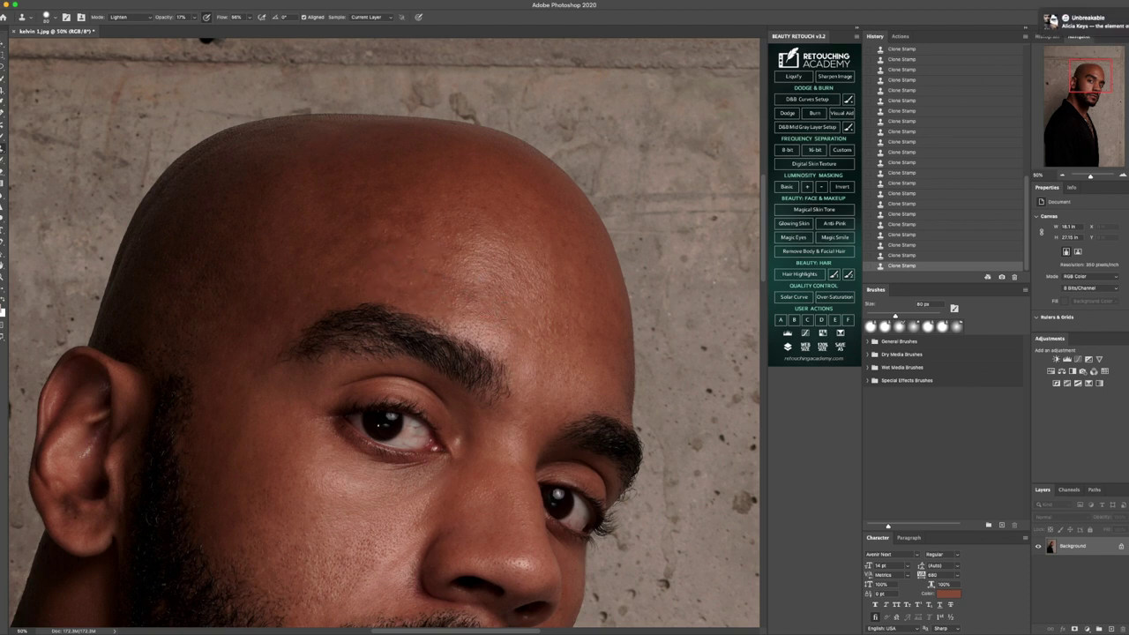
- Sample skin on the near side of the head and clone it down over the darker temple
{"action": "left_click", "coordinate": [255, 186], "text": "alt"}
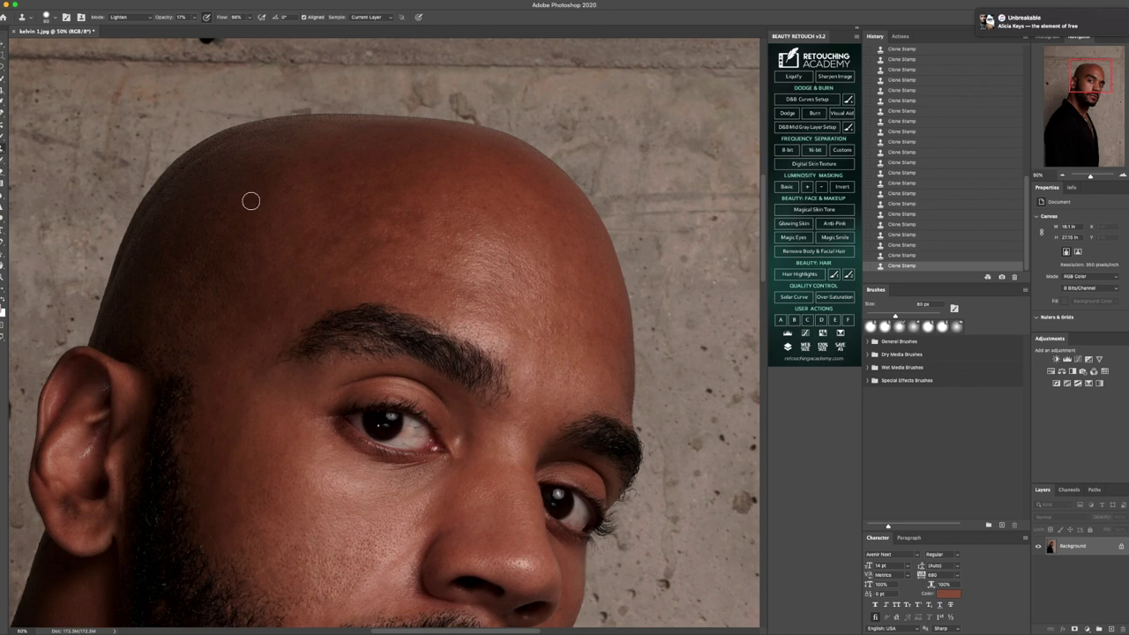
{"action": "left_click", "coordinate": [237, 252], "text": "alt"}
{"action": "mouse_move", "coordinate": [249, 291]}
{"action": "left_mouse_down"}
{"action": "mouse_move", "coordinate": [227, 299]}
{"action": "mouse_move", "coordinate": [246, 322]}
{"action": "left_mouse_up"}
- Fit the whole portrait in view and compare it with the original snapshot, returning to the latest Clone Stamp state
{"action": "left_click", "coordinate": [3, 279]}
{"action": "left_click", "coordinate": [260, 17]}
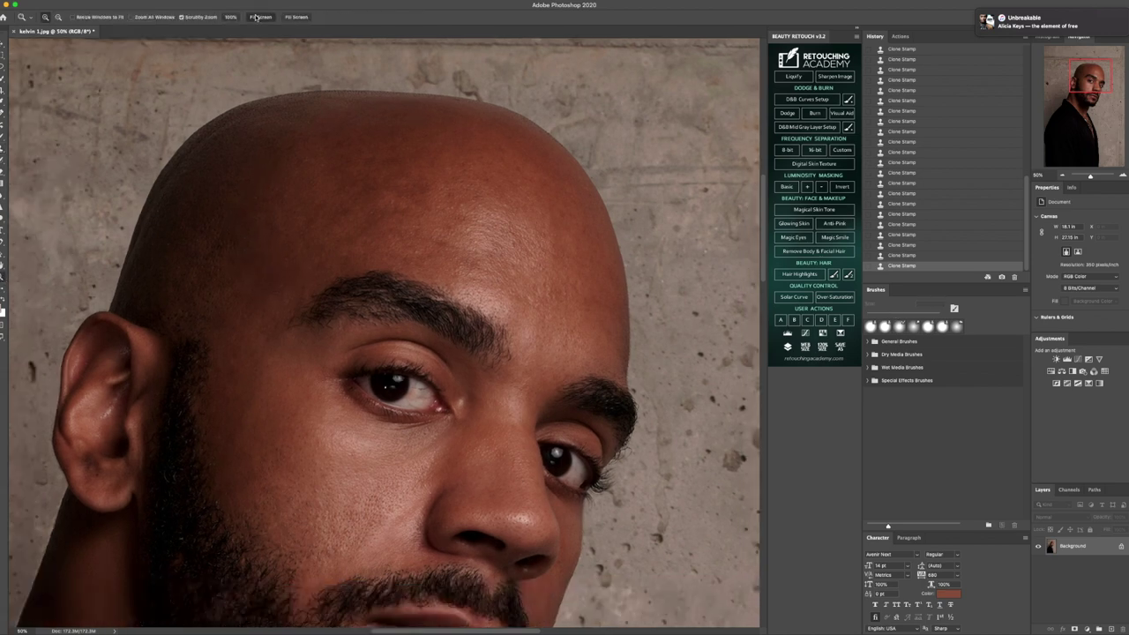
{"action": "scroll", "coordinate": [940, 76], "scroll_direction": "up", "scroll_amount": 5}
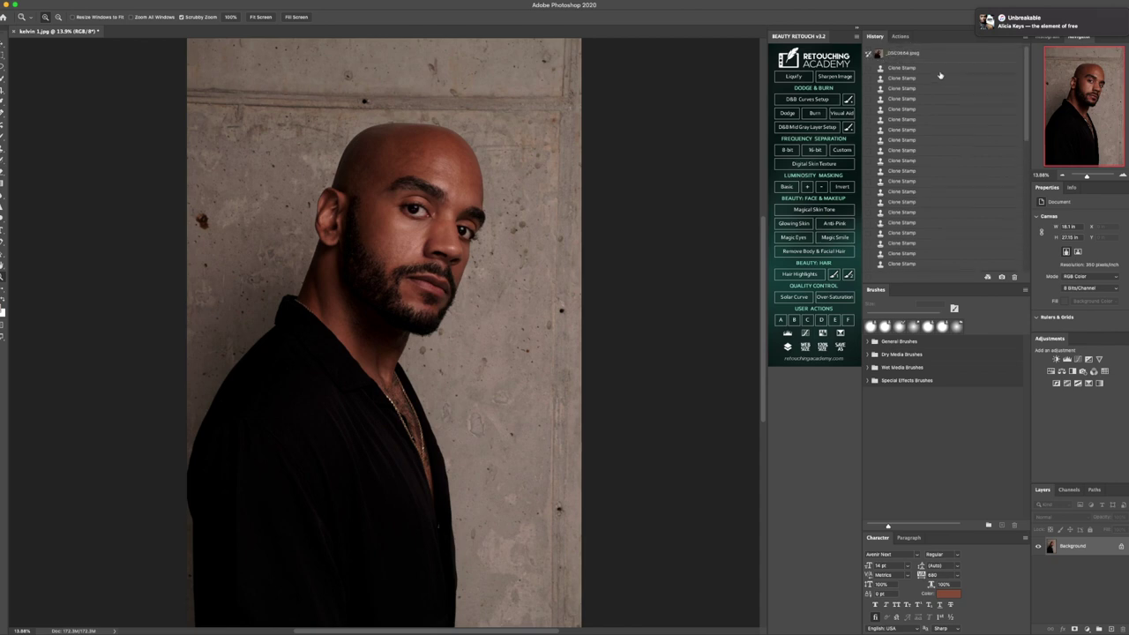
{"action": "left_click", "coordinate": [932, 56]}
{"action": "scroll", "coordinate": [915, 242], "scroll_direction": "down", "scroll_amount": 5}
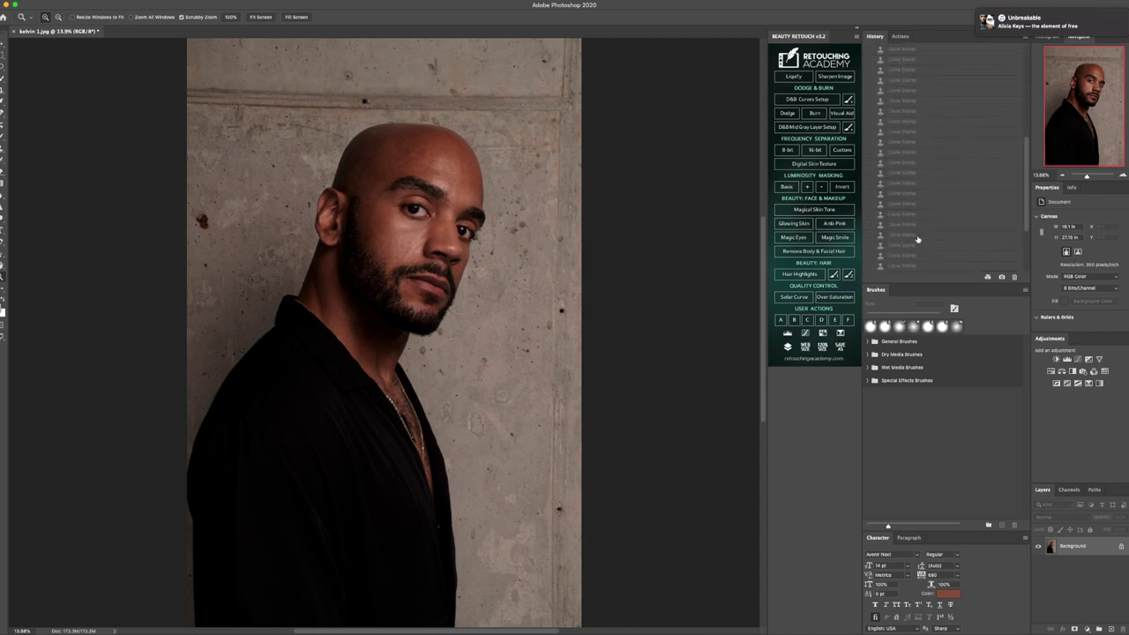
{"action": "left_click", "coordinate": [908, 265]}
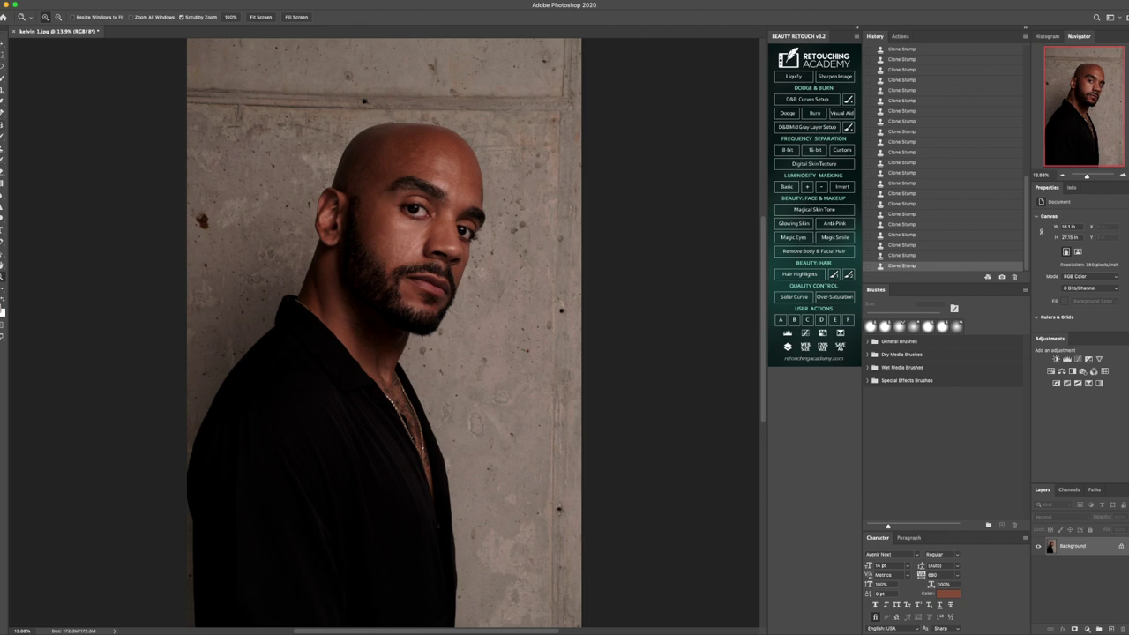
{"action": "left_click", "coordinate": [4, 113]}
{"action": "left_click", "coordinate": [46, 112]}
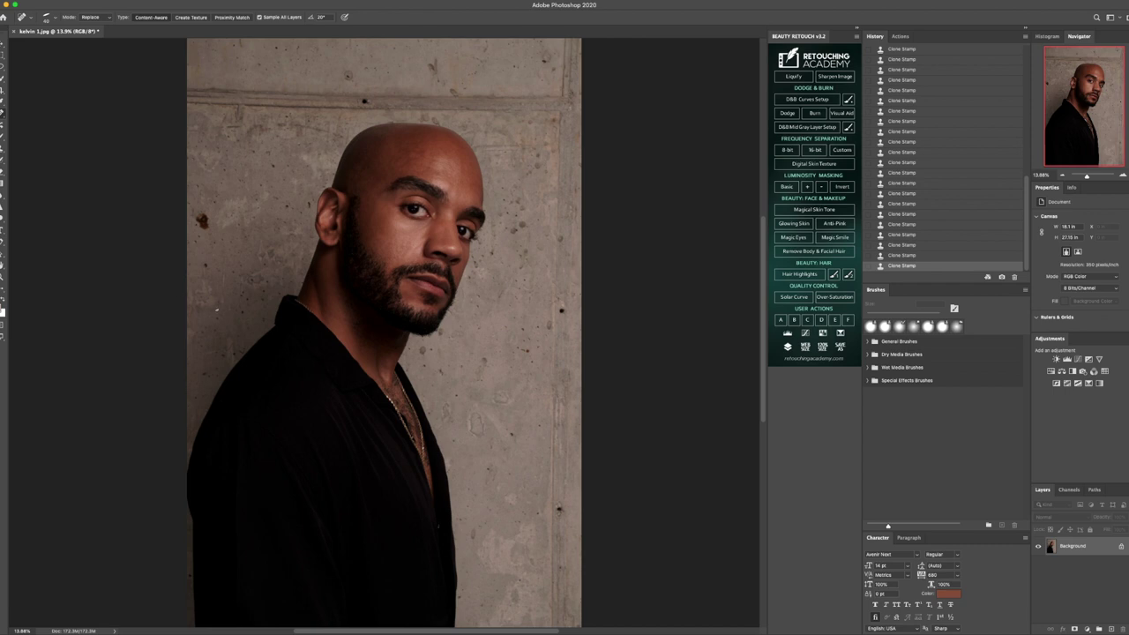
{"action": "left_click", "coordinate": [3, 222]}
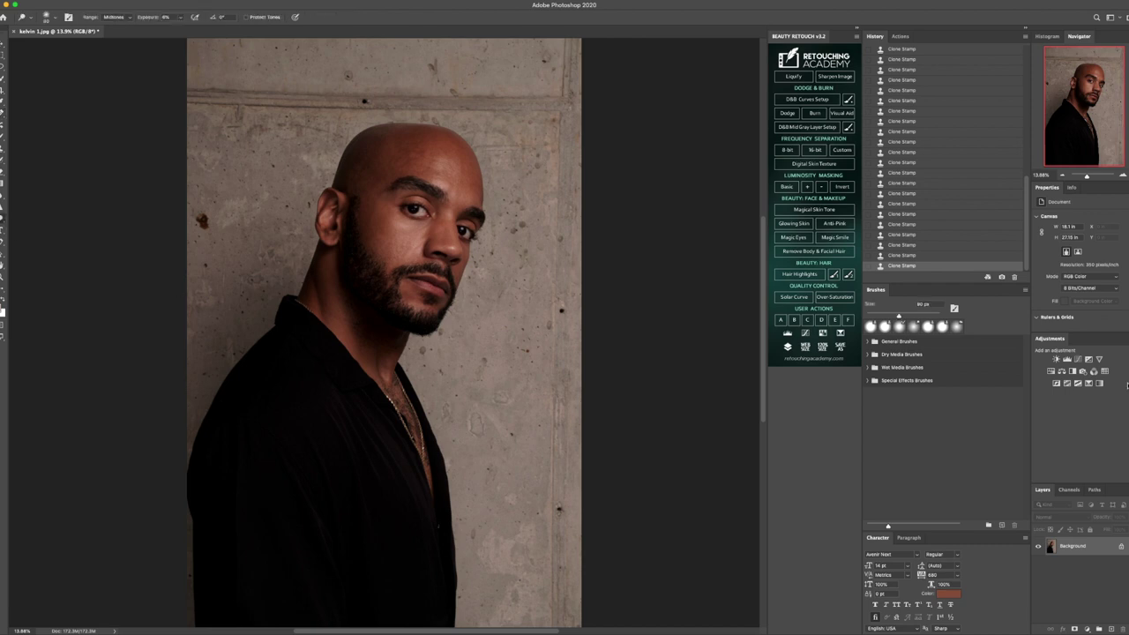
- Add a Levels adjustment layer with a slightly raised output black level, and compare the shirt's shadows with and without it
{"action": "left_click", "coordinate": [1066, 360]}
{"action": "left_click_drag", "start_coordinate": [1053, 308], "coordinate": [1054, 310]}
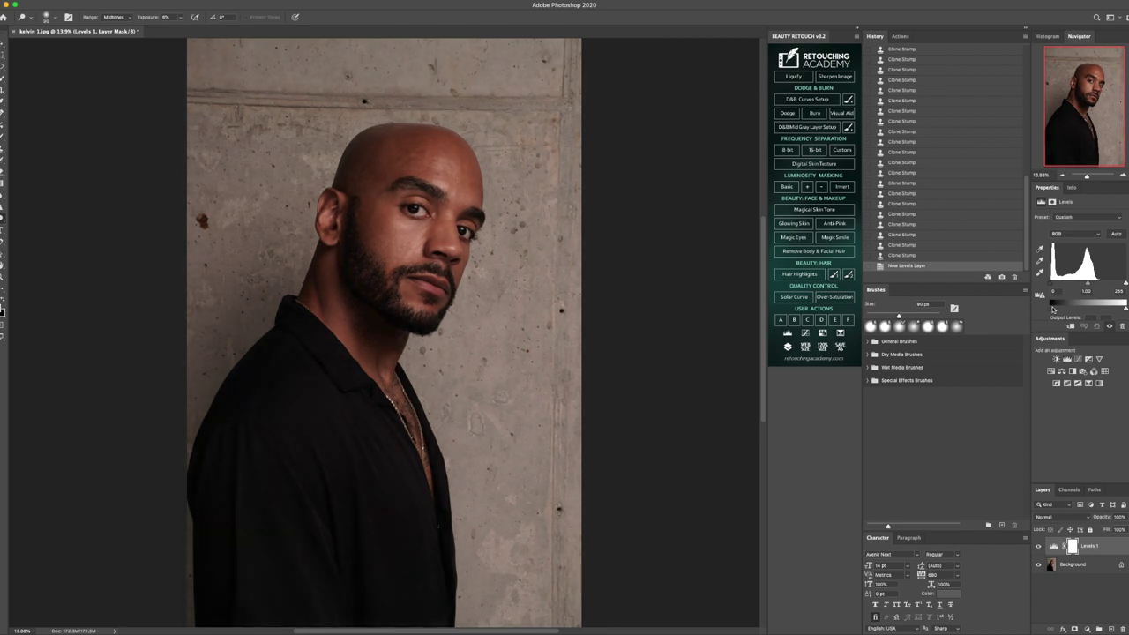
{"action": "key", "text": "z"}
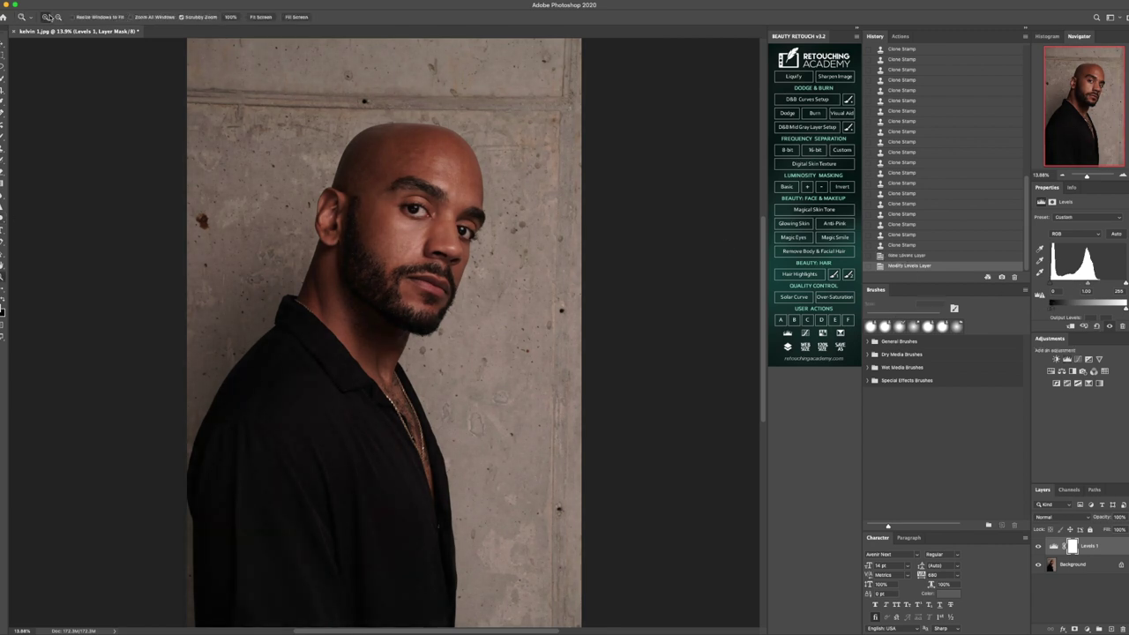
{"action": "left_click_drag", "start_coordinate": [305, 414], "coordinate": [302, 411]}
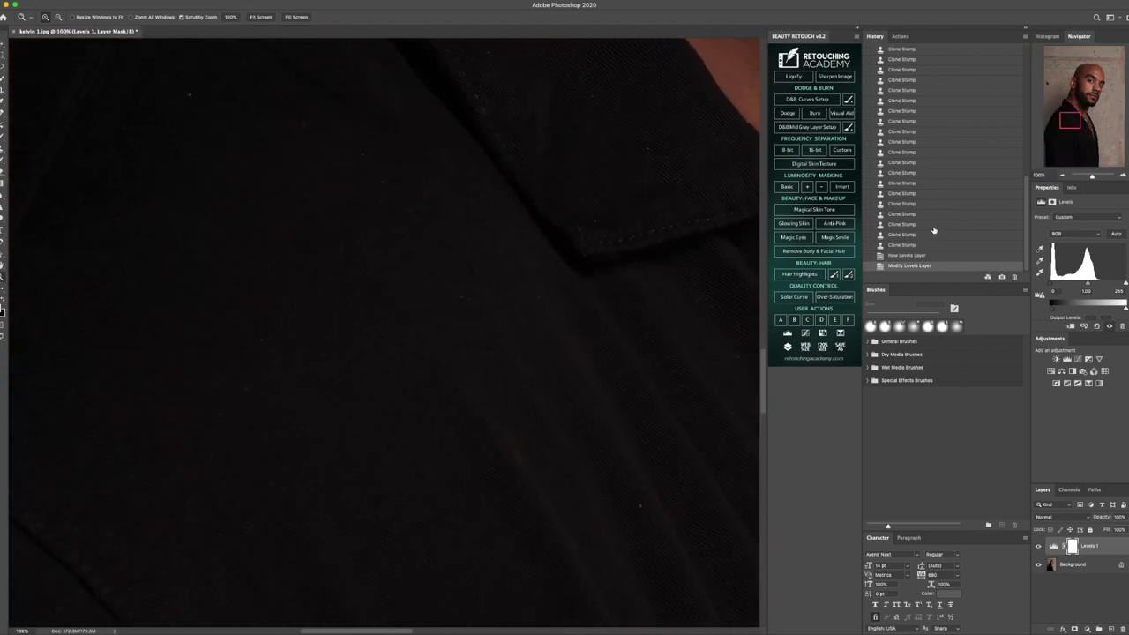
{"action": "left_click", "coordinate": [918, 256]}
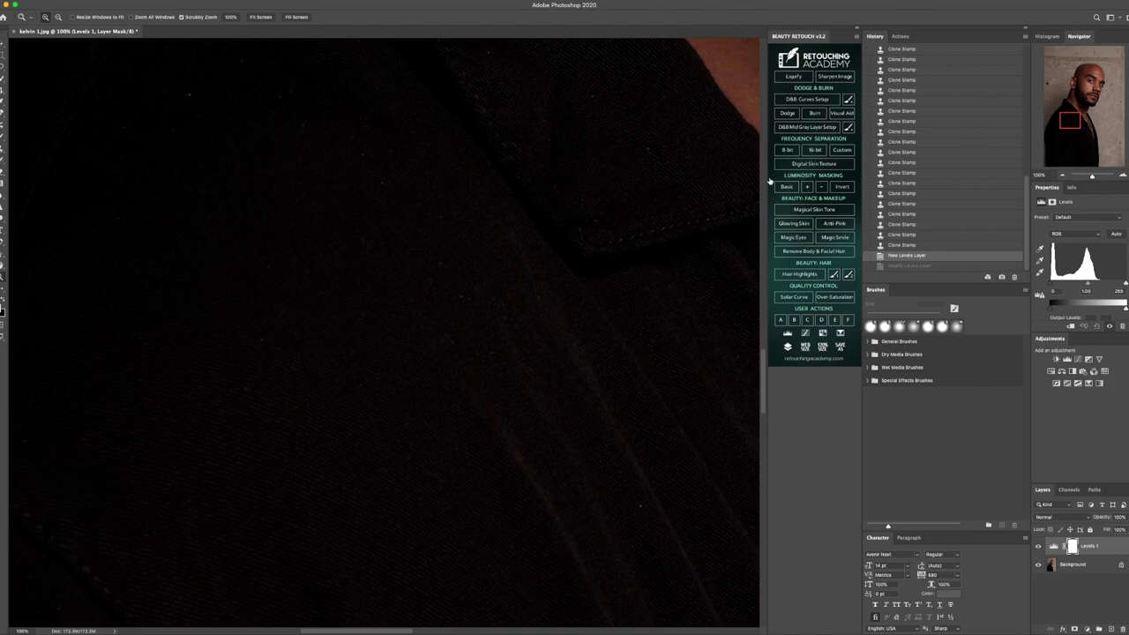
{"action": "key", "text": "super+shift+z"}
{"action": "left_click", "coordinate": [252, 18]}
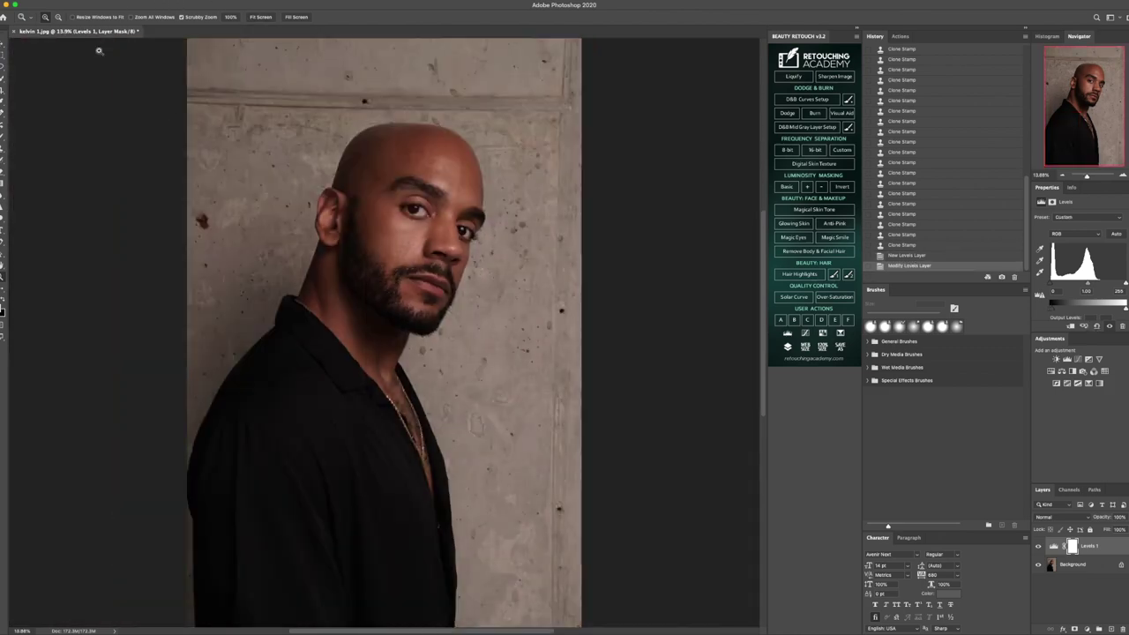
- Flatten the Levels adjustment and the Background into a single layer
{"action": "left_click", "coordinate": [1090, 565]}
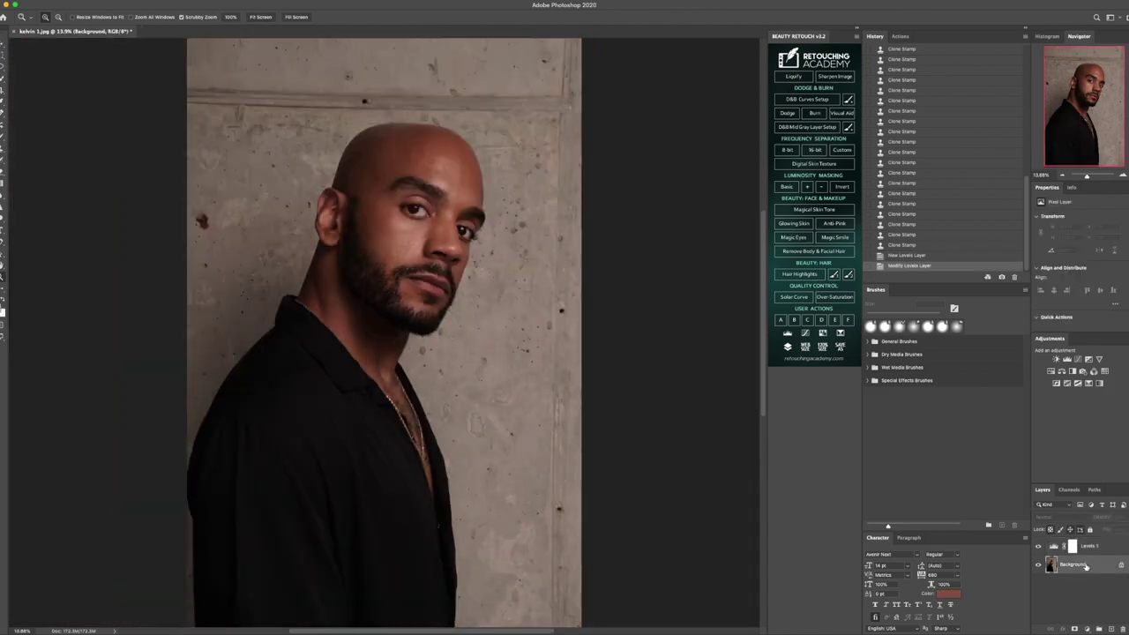
{"action": "right_click", "coordinate": [1087, 566]}
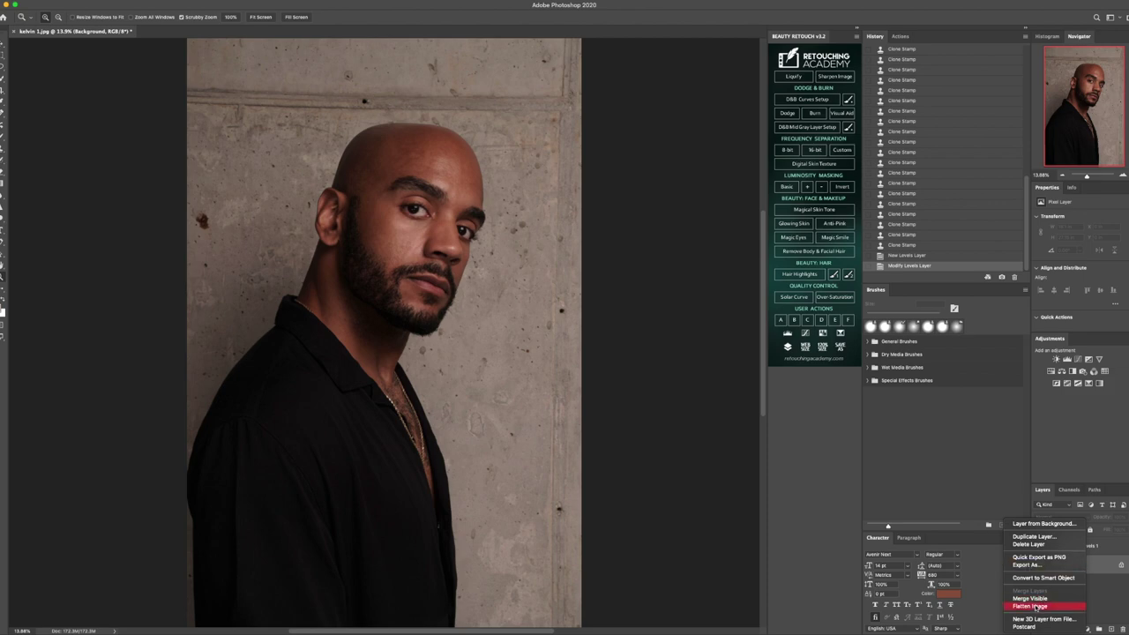
{"action": "left_click", "coordinate": [1035, 607]}
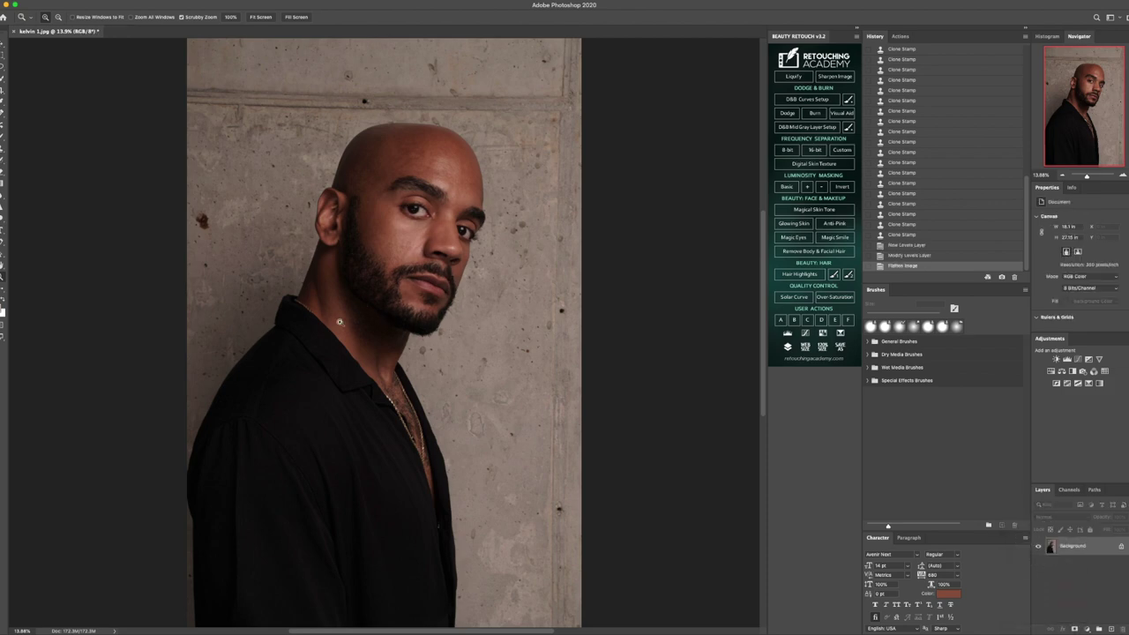
- Remove the stray hairs and spots on the neck below the beard with the Spot Healing Brush
{"action": "left_click_drag", "start_coordinate": [339, 322], "coordinate": [380, 323]}
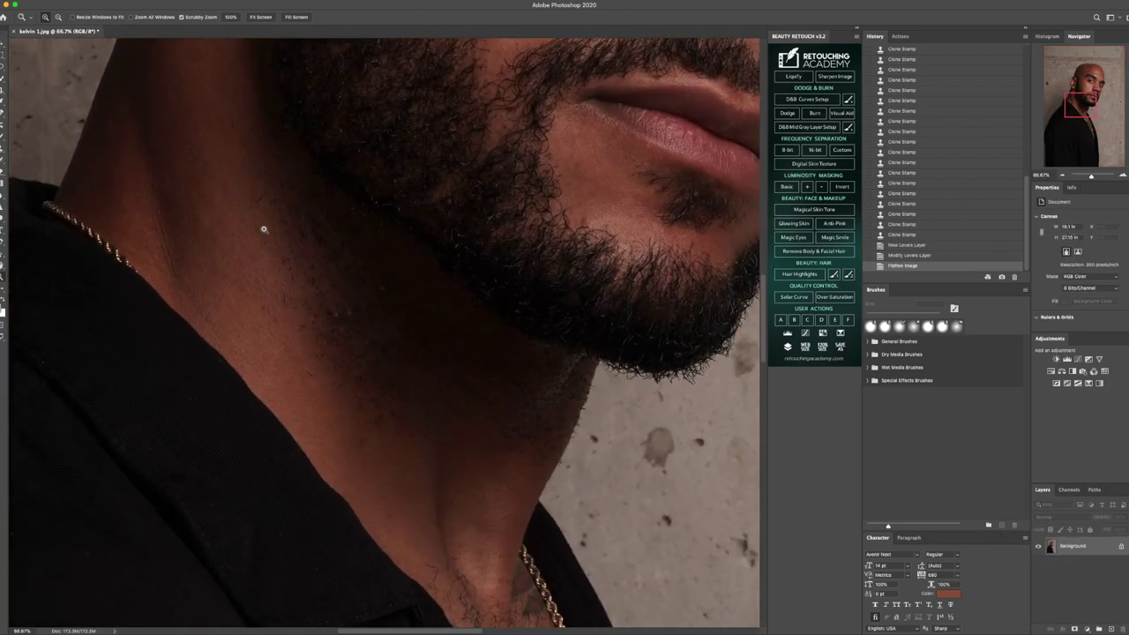
{"action": "key", "text": "j"}
{"action": "left_click", "coordinate": [333, 311]}
{"action": "left_click", "coordinate": [344, 310]}
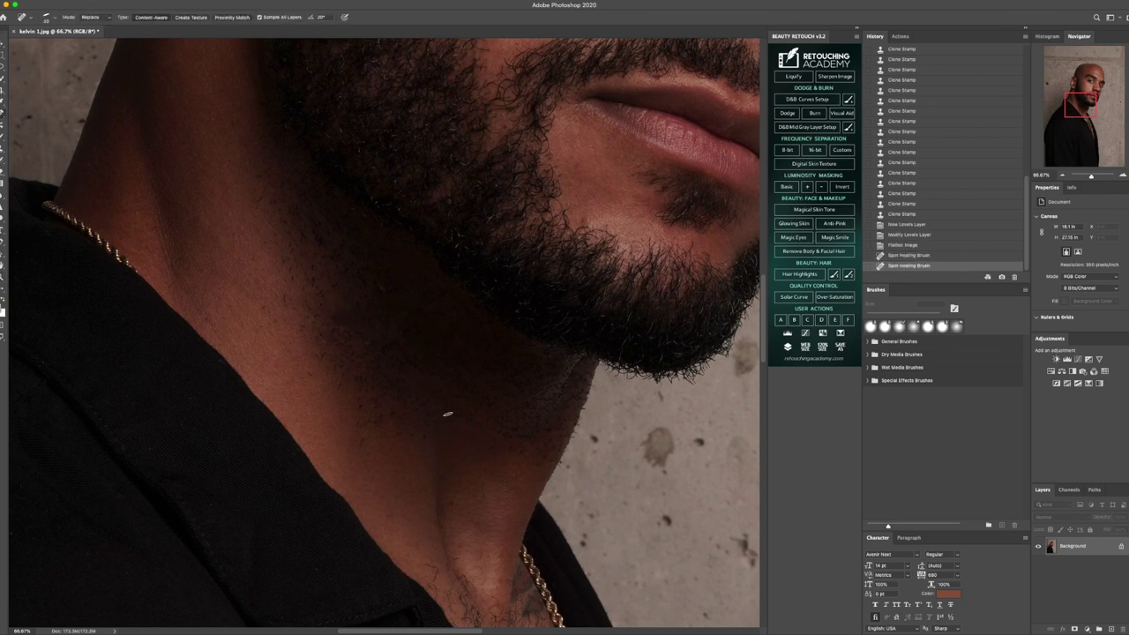
{"action": "left_click", "coordinate": [388, 293]}
{"action": "left_click", "coordinate": [352, 335]}
{"action": "left_click", "coordinate": [388, 352]}
{"action": "left_click", "coordinate": [443, 362]}
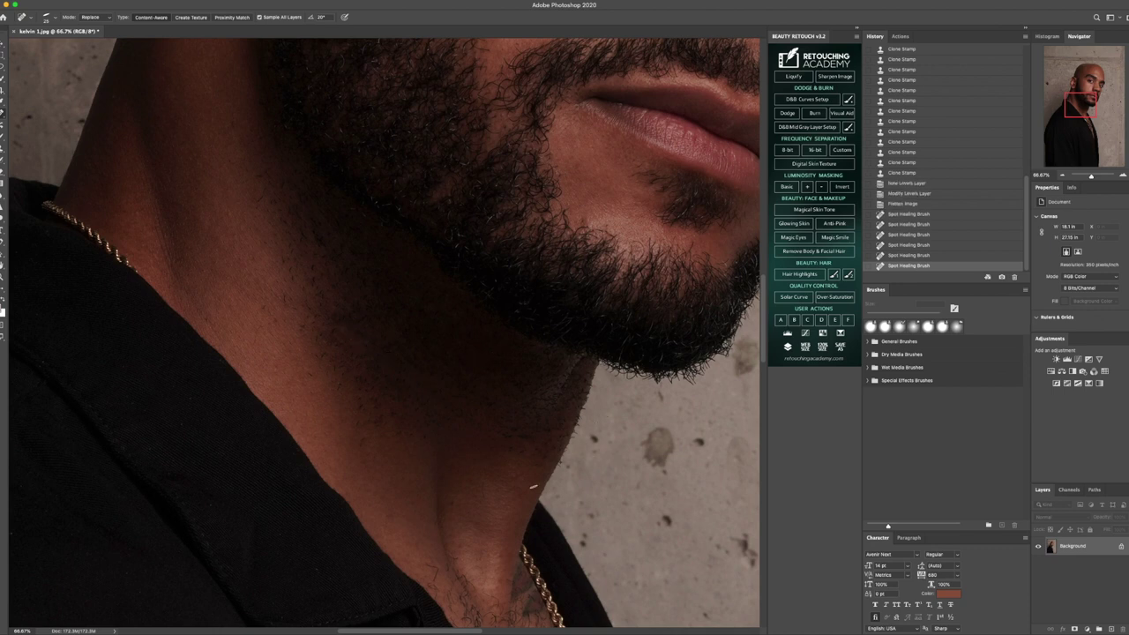
- Spot-heal remaining marks on the lower neck, in the beard and just below the lower lip
{"action": "left_click", "coordinate": [432, 570]}
{"action": "left_click", "coordinate": [524, 313]}
{"action": "left_click", "coordinate": [328, 369]}
{"action": "left_click", "coordinate": [637, 166]}
{"action": "left_click", "coordinate": [656, 159]}
- Heal the scattered stubble on the side of the neck along the beard's lower edge, plus a spot near the chin
{"action": "left_click", "coordinate": [262, 202]}
{"action": "left_click", "coordinate": [259, 178]}
{"action": "left_click_drag", "start_coordinate": [260, 180], "coordinate": [290, 236]}
{"action": "left_click", "coordinate": [272, 202]}
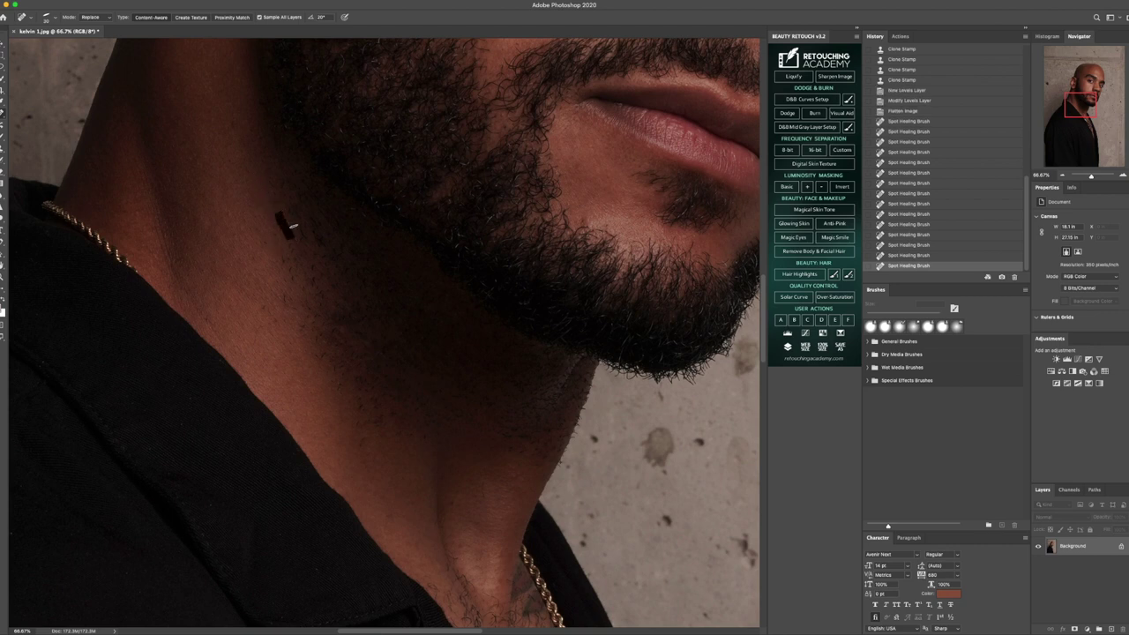
{"action": "mouse_move", "coordinate": [264, 304]}
{"action": "left_mouse_down"}
{"action": "mouse_move", "coordinate": [299, 291]}
{"action": "mouse_move", "coordinate": [292, 267]}
{"action": "mouse_move", "coordinate": [324, 302]}
{"action": "left_mouse_up"}
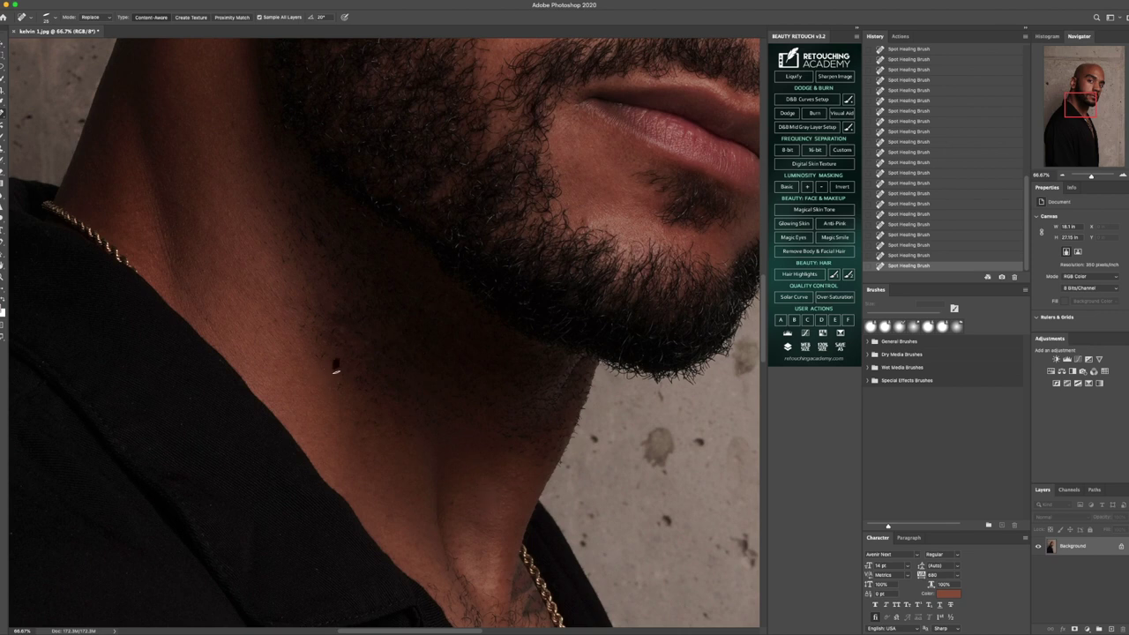
{"action": "left_click", "coordinate": [313, 325]}
{"action": "left_click", "coordinate": [331, 329]}
{"action": "left_click", "coordinate": [692, 246]}
- Check the collar and chest, and compare the whole portrait with the original snapshot, returning to the latest healing state
{"action": "scroll", "coordinate": [232, 132], "scroll_direction": "down", "scroll_amount": 6}
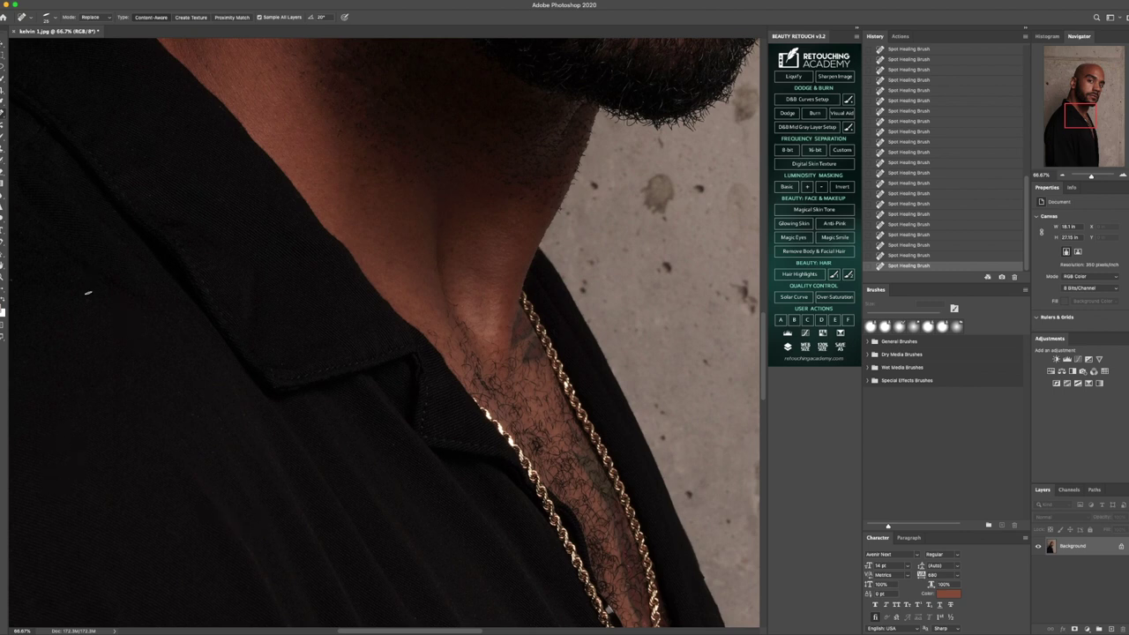
{"action": "key", "text": "z"}
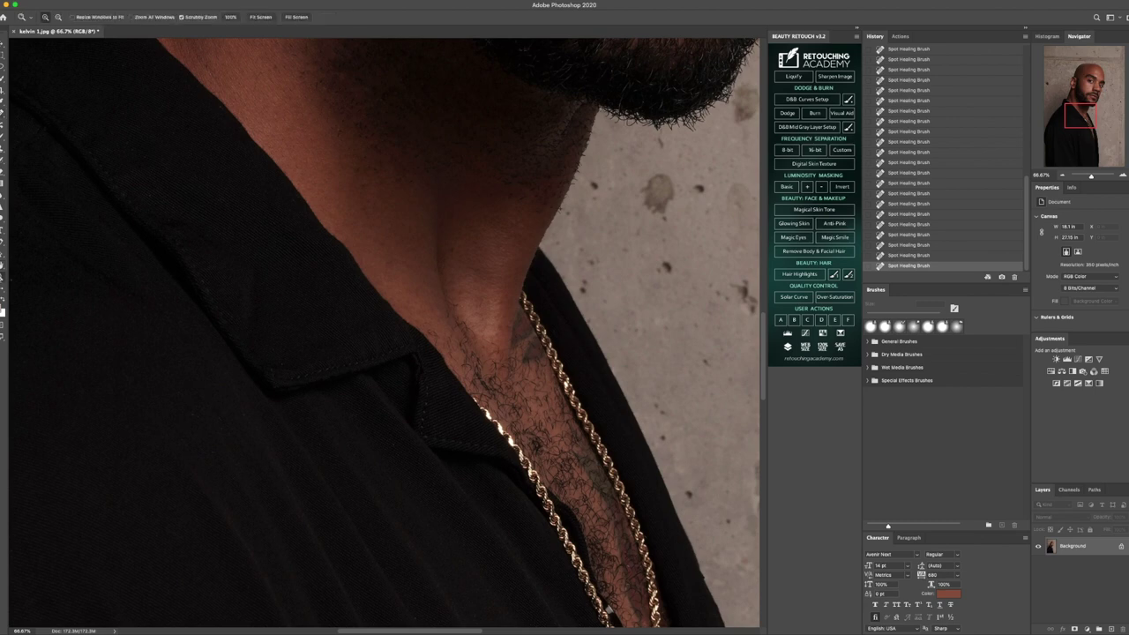
{"action": "left_click", "coordinate": [258, 16]}
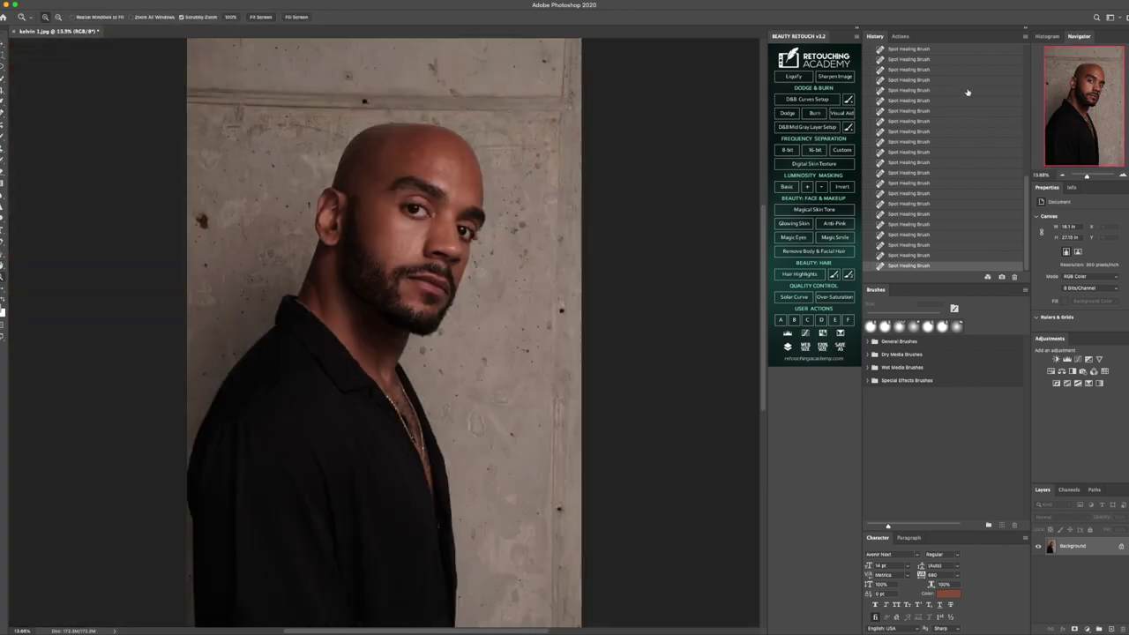
{"action": "scroll", "coordinate": [944, 123], "scroll_direction": "up", "scroll_amount": 3}
{"action": "scroll", "coordinate": [935, 110], "scroll_direction": "up", "scroll_amount": 2}
{"action": "left_click", "coordinate": [927, 56]}
{"action": "scroll", "coordinate": [935, 176], "scroll_direction": "down", "scroll_amount": 5}
{"action": "left_click", "coordinate": [921, 268]}
- Enlarge the Dodge tool's brush and brighten the midtones along the near-side beard from the ear down to the jaw
{"action": "left_click", "coordinate": [3, 229]}
{"action": "left_click", "coordinate": [2, 218]}
{"action": "key", "text": "bracketright"}
{"action": "key", "text": "bracketright"}
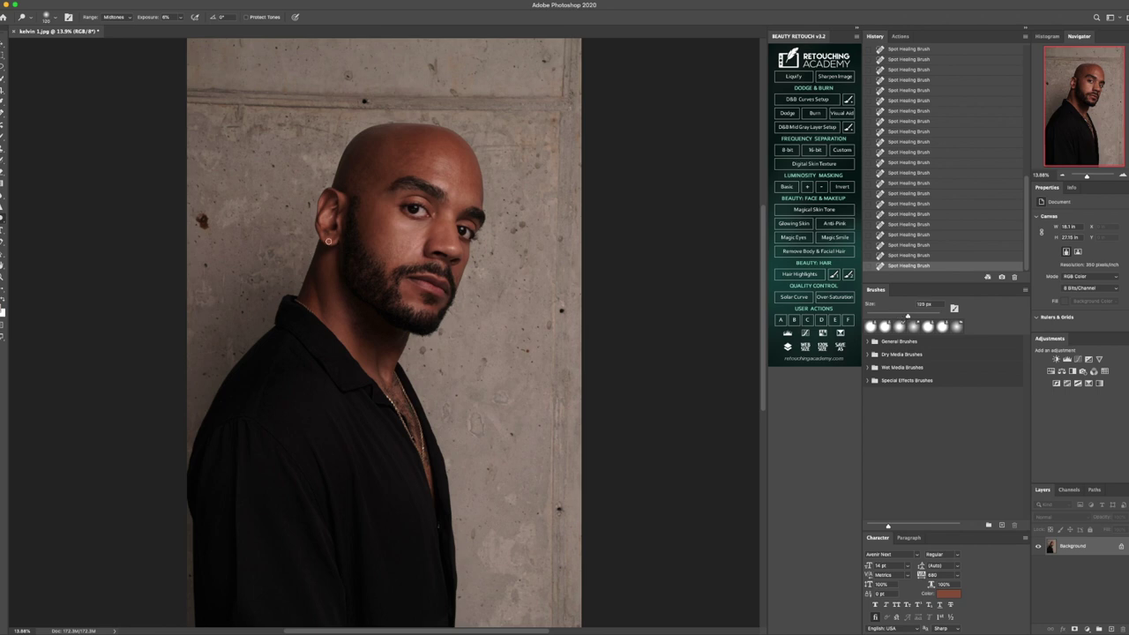
{"action": "key", "text": "z"}
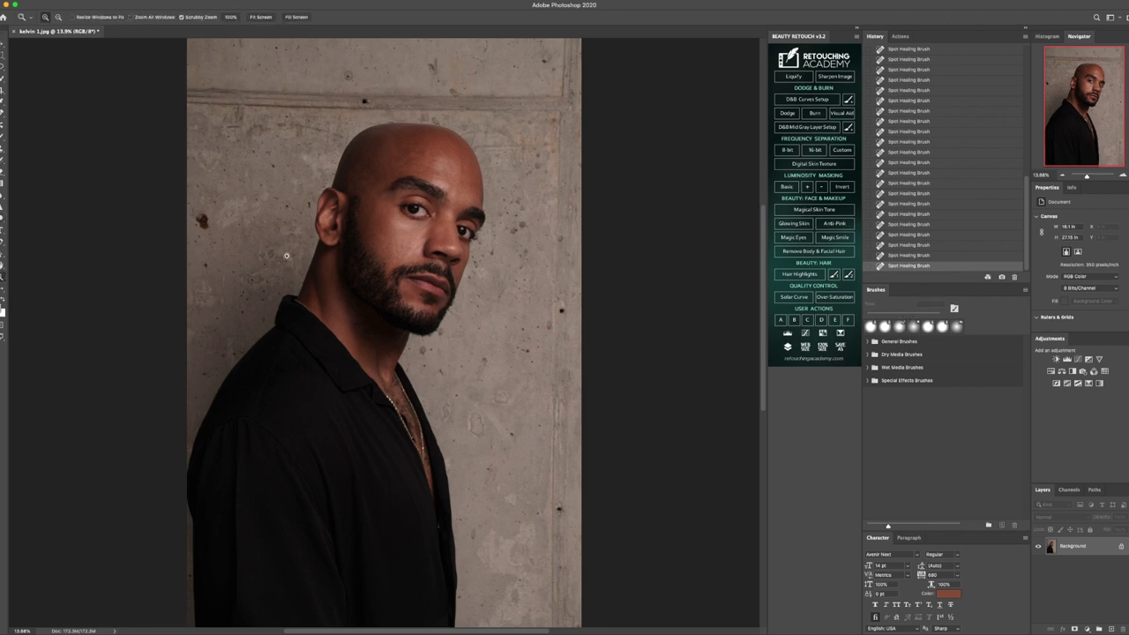
{"action": "left_click", "coordinate": [373, 258]}
{"action": "left_click", "coordinate": [437, 265]}
{"action": "left_click", "coordinate": [4, 214]}
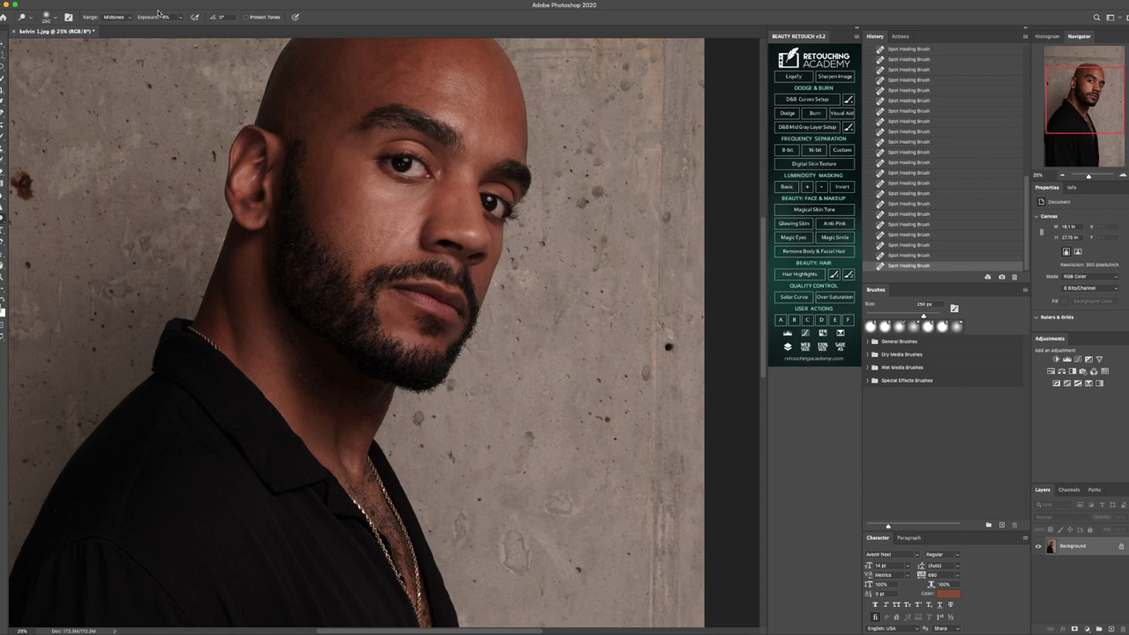
{"action": "key", "text": "]"}
{"action": "mouse_move", "coordinate": [282, 194]}
{"action": "left_mouse_down"}
{"action": "mouse_move", "coordinate": [295, 250]}
{"action": "mouse_move", "coordinate": [291, 160]}
{"action": "mouse_move", "coordinate": [302, 252]}
{"action": "mouse_move", "coordinate": [289, 195]}
{"action": "mouse_move", "coordinate": [286, 227]}
{"action": "mouse_move", "coordinate": [315, 304]}
{"action": "mouse_move", "coordinate": [286, 271]}
{"action": "mouse_move", "coordinate": [326, 320]}
{"action": "mouse_move", "coordinate": [406, 369]}
{"action": "mouse_move", "coordinate": [326, 345]}
{"action": "mouse_move", "coordinate": [432, 378]}
{"action": "mouse_move", "coordinate": [357, 364]}
{"action": "mouse_move", "coordinate": [390, 378]}
{"action": "mouse_move", "coordinate": [440, 385]}
{"action": "mouse_move", "coordinate": [389, 376]}
{"action": "mouse_move", "coordinate": [341, 334]}
{"action": "mouse_move", "coordinate": [433, 384]}
{"action": "mouse_move", "coordinate": [447, 356]}
{"action": "mouse_move", "coordinate": [401, 393]}
{"action": "mouse_move", "coordinate": [385, 356]}
{"action": "mouse_move", "coordinate": [294, 310]}
{"action": "mouse_move", "coordinate": [277, 219]}
{"action": "mouse_move", "coordinate": [276, 243]}
{"action": "mouse_move", "coordinate": [282, 195]}
{"action": "mouse_move", "coordinate": [286, 294]}
{"action": "mouse_move", "coordinate": [348, 380]}
{"action": "mouse_move", "coordinate": [283, 315]}
{"action": "mouse_move", "coordinate": [359, 399]}
{"action": "mouse_move", "coordinate": [284, 333]}
{"action": "mouse_move", "coordinate": [356, 415]}
{"action": "mouse_move", "coordinate": [396, 414]}
{"action": "mouse_move", "coordinate": [294, 327]}
{"action": "left_mouse_up"}
- Dodge the shadowed beard and neck below the jaw, adjusting the large soft brush to fit each area
{"action": "key", "text": "]"}
{"action": "key", "text": "["}
{"action": "key", "text": "["}
{"action": "key", "text": "]"}
{"action": "key", "text": "]"}
{"action": "key", "text": "bracketright"}
{"action": "key", "text": "bracketleft"}
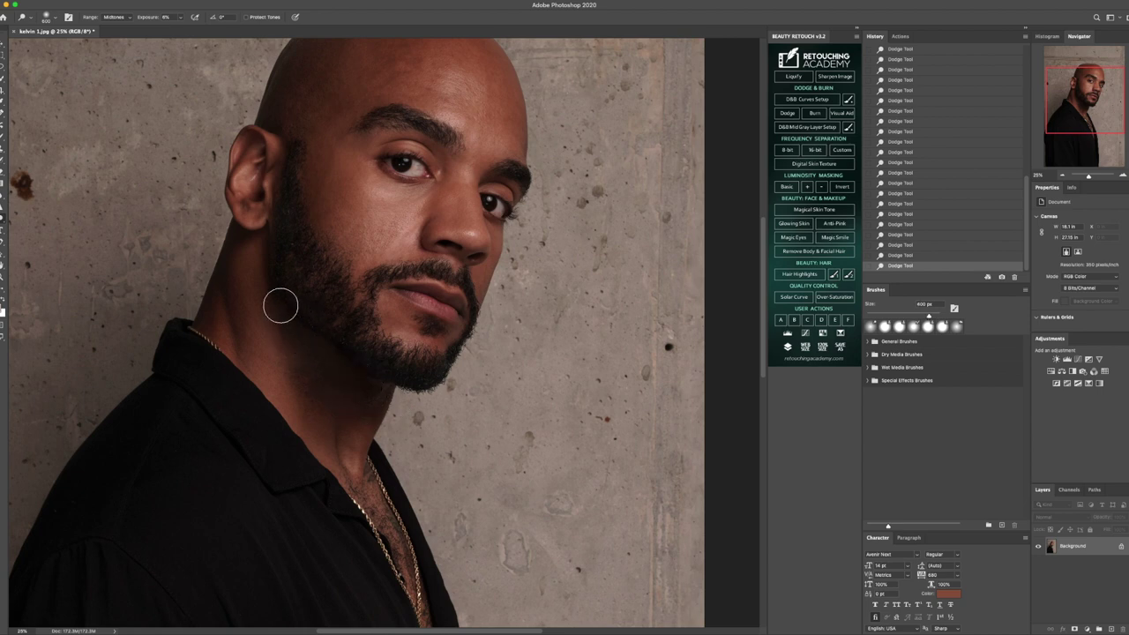
- Dodge finer areas around the beard and jaw with progressively smaller brushes, and switch back to the Lighten Clone Stamp
{"action": "key", "text": "bracketleft"}
{"action": "key", "text": "bracketleft"}
{"action": "key", "text": "bracketleft"}
{"action": "key", "text": "bracketleft"}
{"action": "key", "text": "bracketright"}
{"action": "key", "text": "bracketleft"}
{"action": "key", "text": "bracketright"}
{"action": "key", "text": "bracketleft"}
{"action": "key", "text": "bracketleft"}
{"action": "key", "text": "bracketleft"}
{"action": "key", "text": "s"}
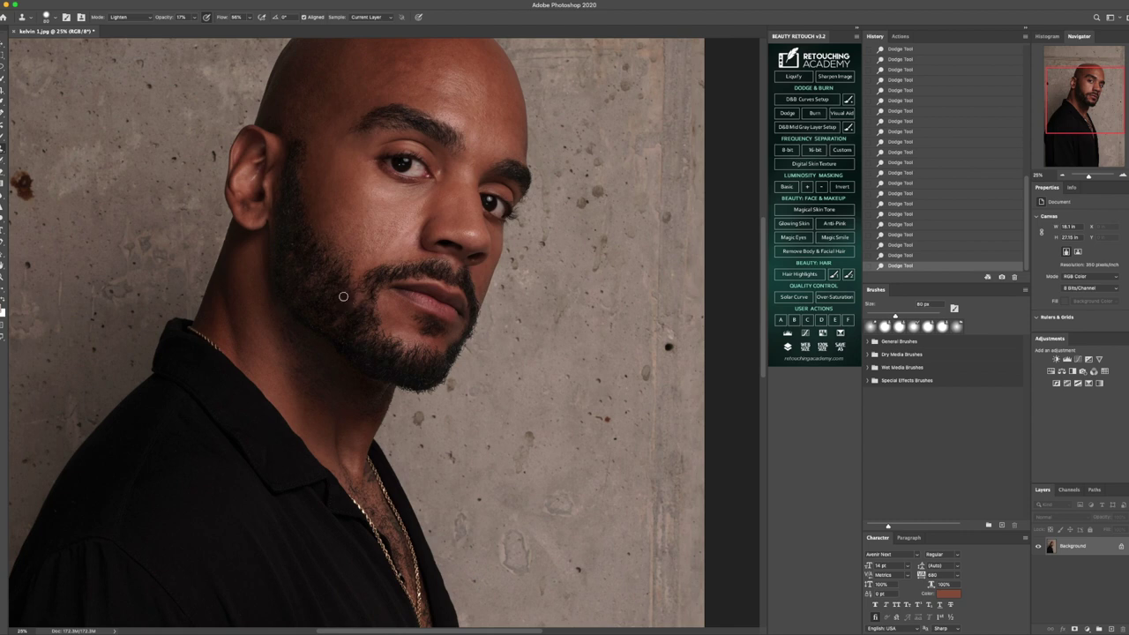
- Clone over the beard patch beside the mouth corner with the Lighten Clone Stamp, raising its opacity to 67%
{"action": "left_click", "coordinate": [352, 308]}
{"action": "left_click", "coordinate": [355, 310]}
{"action": "left_click", "coordinate": [195, 18]}
{"action": "left_click_drag", "start_coordinate": [209, 28], "coordinate": [215, 28]}
{"action": "left_click", "coordinate": [344, 297], "text": "alt"}
{"action": "left_click", "coordinate": [353, 300]}
{"action": "left_click", "coordinate": [352, 305]}
{"action": "left_click", "coordinate": [353, 305]}
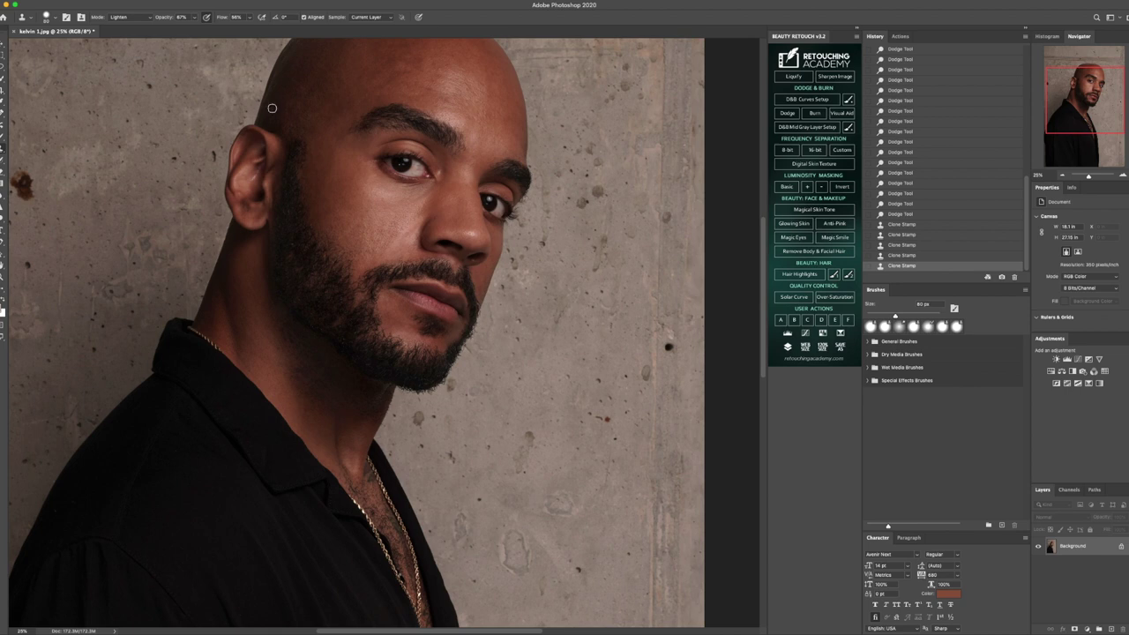
- Raise the Lighten Clone Stamp's opacity to 89% and clone a fresh beard source over the same patch
{"action": "left_click", "coordinate": [197, 18]}
{"action": "left_click", "coordinate": [339, 305], "text": "alt"}
{"action": "left_click", "coordinate": [357, 308]}
{"action": "left_click_drag", "start_coordinate": [357, 307], "coordinate": [358, 297]}
- Switch the Clone Stamp to Normal mode, lower its opacity, and clone nearby beard over the patch beside the mouth
{"action": "left_click", "coordinate": [120, 18]}
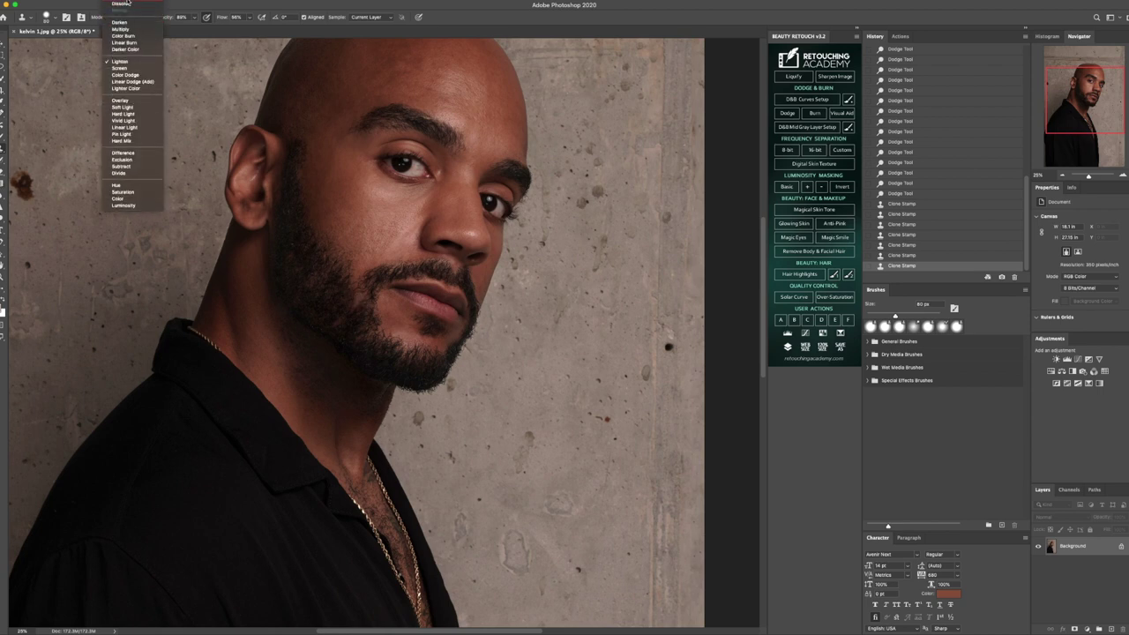
{"action": "left_click", "coordinate": [123, 1]}
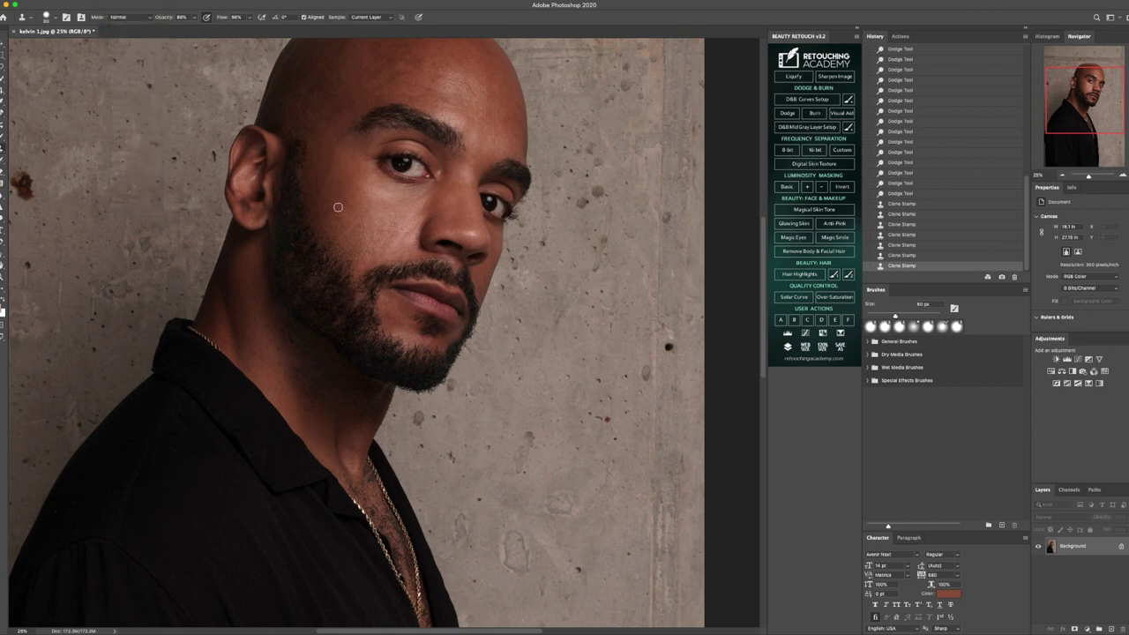
{"action": "left_click", "coordinate": [194, 17]}
{"action": "left_click_drag", "start_coordinate": [177, 29], "coordinate": [175, 29]}
{"action": "left_click", "coordinate": [350, 296], "text": "alt"}
{"action": "left_click", "coordinate": [355, 297]}
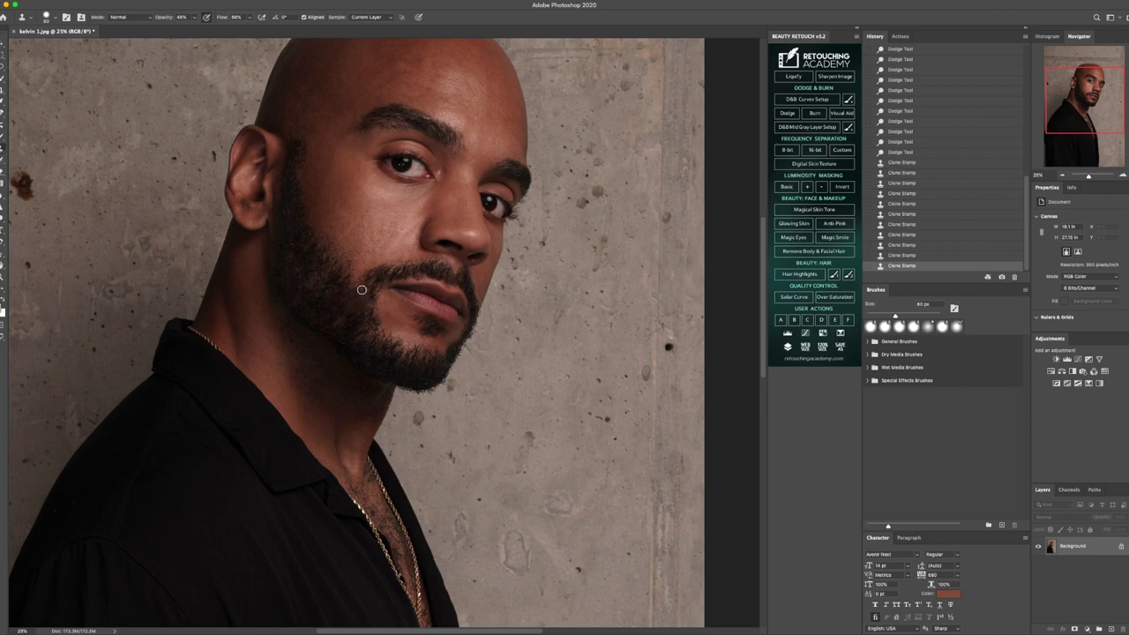
{"action": "left_click", "coordinate": [361, 301]}
{"action": "left_click", "coordinate": [368, 307]}
- Fill in the beard patch further by cloning from new sources below and above it, adjusting the opacity
{"action": "left_click", "coordinate": [352, 324], "text": "alt"}
{"action": "left_click", "coordinate": [356, 311]}
{"action": "left_click", "coordinate": [352, 297]}
{"action": "left_click", "coordinate": [359, 307]}
{"action": "left_click", "coordinate": [371, 283], "text": "alt"}
{"action": "left_click", "coordinate": [367, 300]}
{"action": "left_click", "coordinate": [362, 303]}
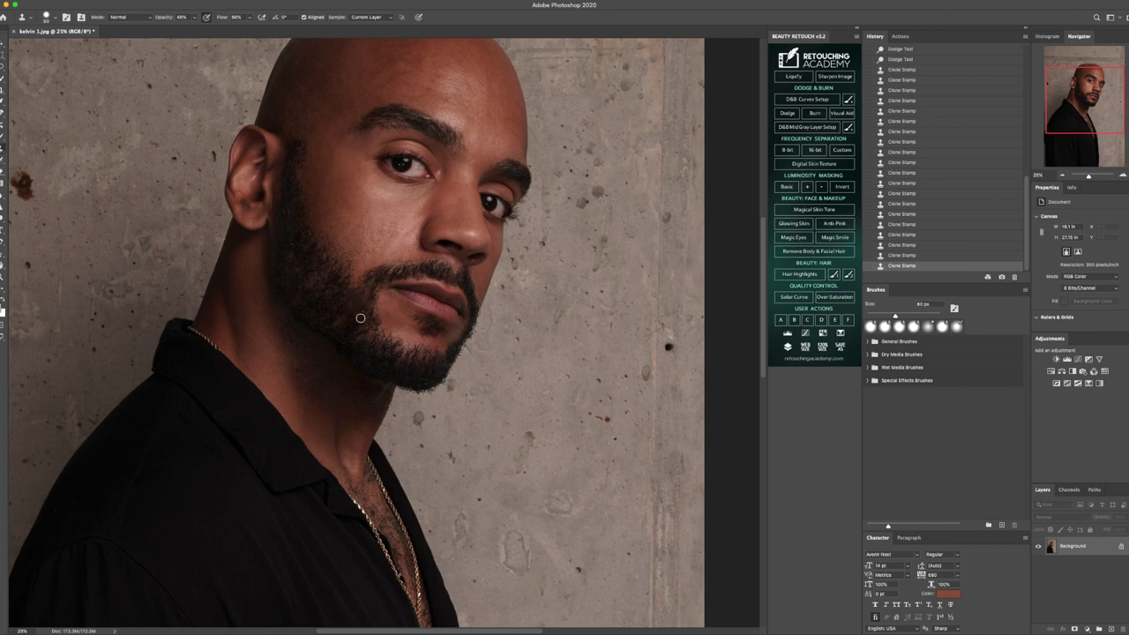
{"action": "left_click", "coordinate": [194, 17]}
{"action": "left_click", "coordinate": [341, 297]}
{"action": "left_click", "coordinate": [361, 294]}
- Inspect the beard up close and compare earlier Clone Stamp history states on the full portrait, returning to the latest one
{"action": "key", "text": "z"}
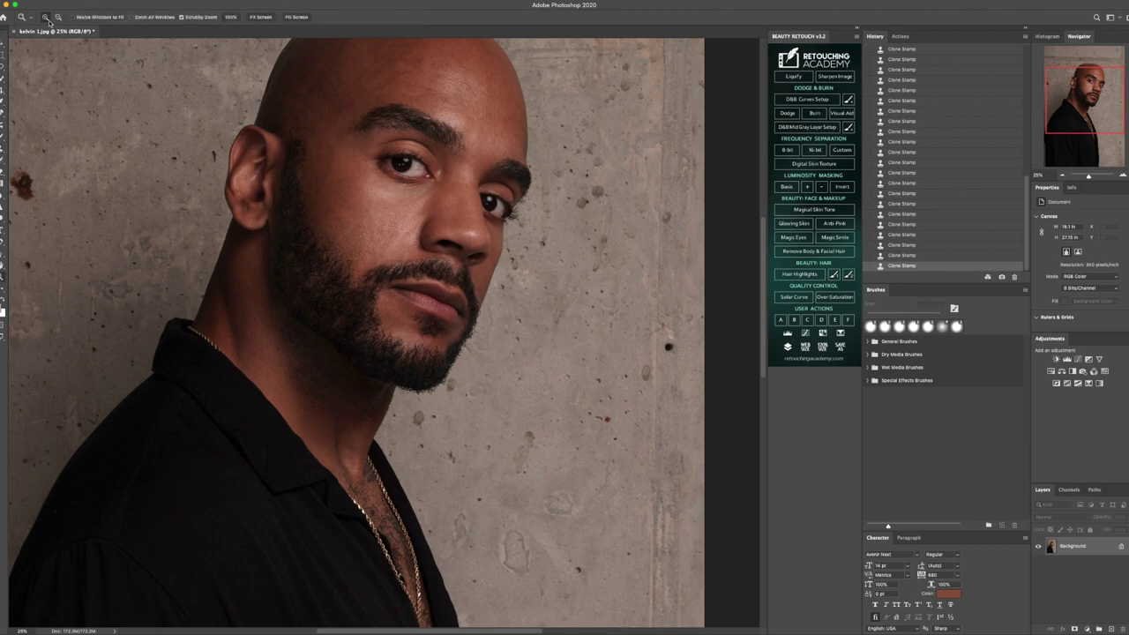
{"action": "left_click_drag", "start_coordinate": [368, 295], "coordinate": [407, 296]}
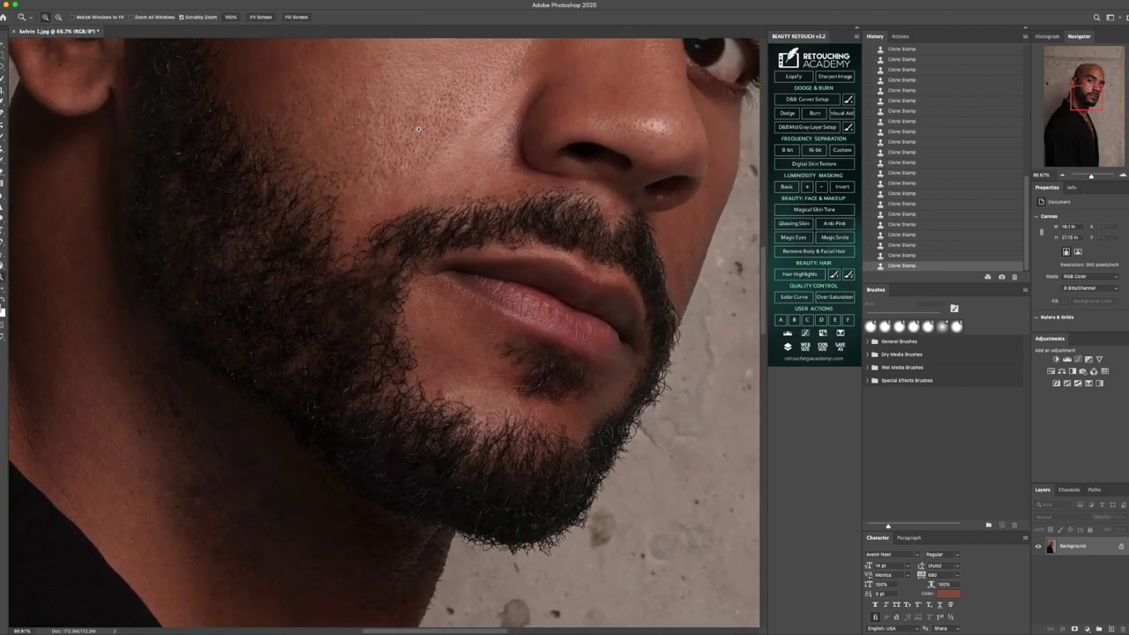
{"action": "left_click", "coordinate": [261, 17]}
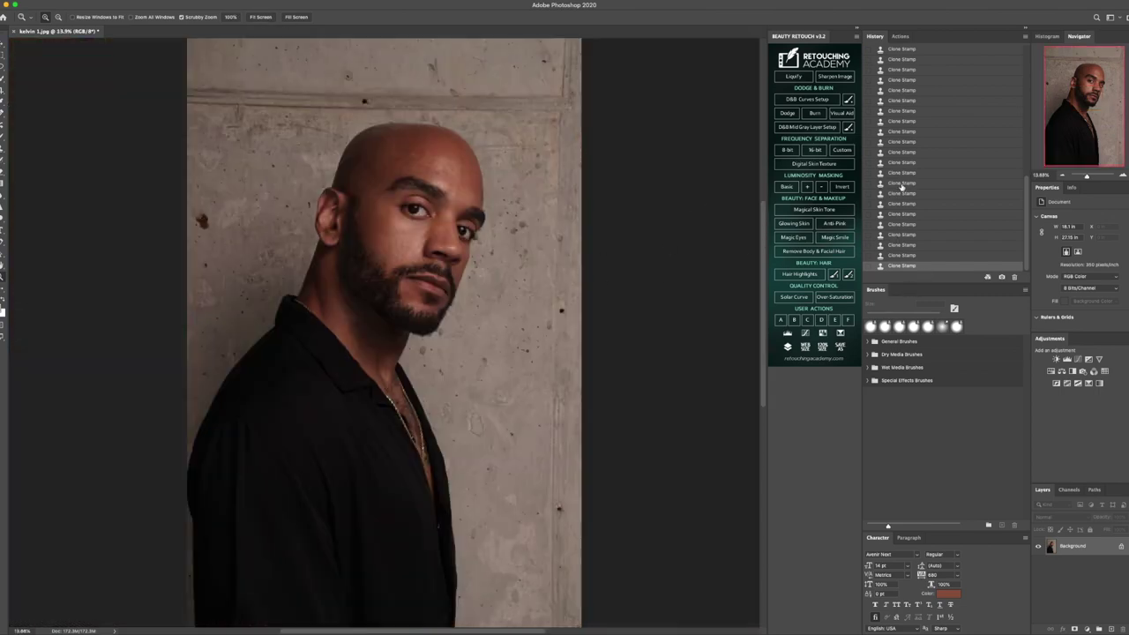
{"action": "scroll", "coordinate": [901, 186], "scroll_direction": "up", "scroll_amount": 5}
{"action": "scroll", "coordinate": [894, 219], "scroll_direction": "down", "scroll_amount": 5}
{"action": "left_click", "coordinate": [906, 183]}
{"action": "scroll", "coordinate": [917, 164], "scroll_direction": "up", "scroll_amount": 2}
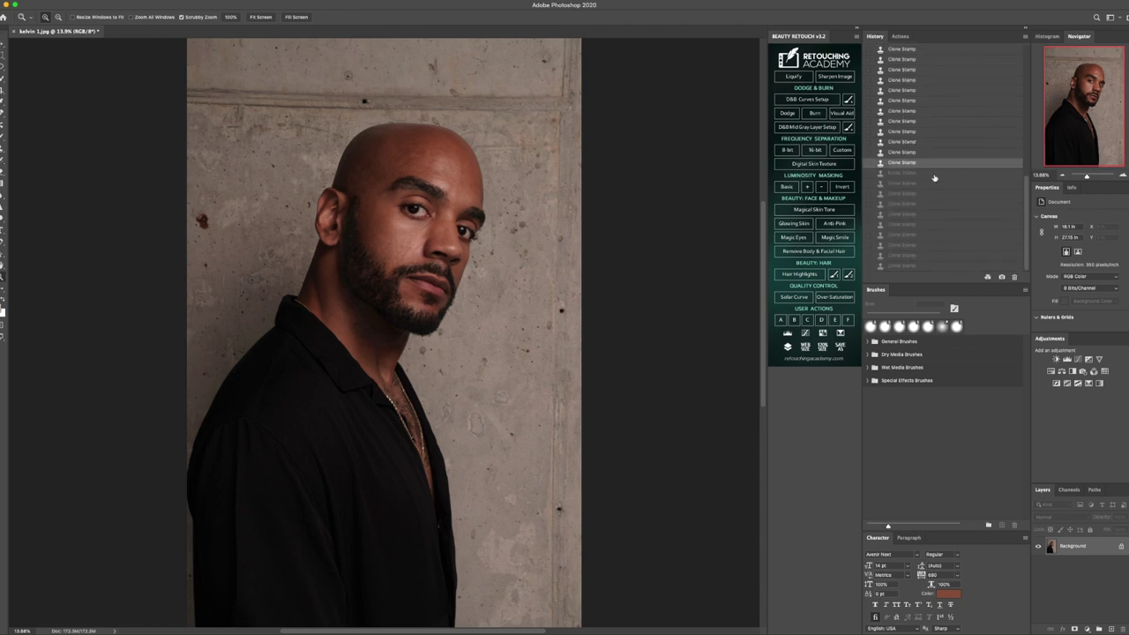
{"action": "left_click", "coordinate": [914, 80]}
{"action": "scroll", "coordinate": [917, 97], "scroll_direction": "up", "scroll_amount": 3}
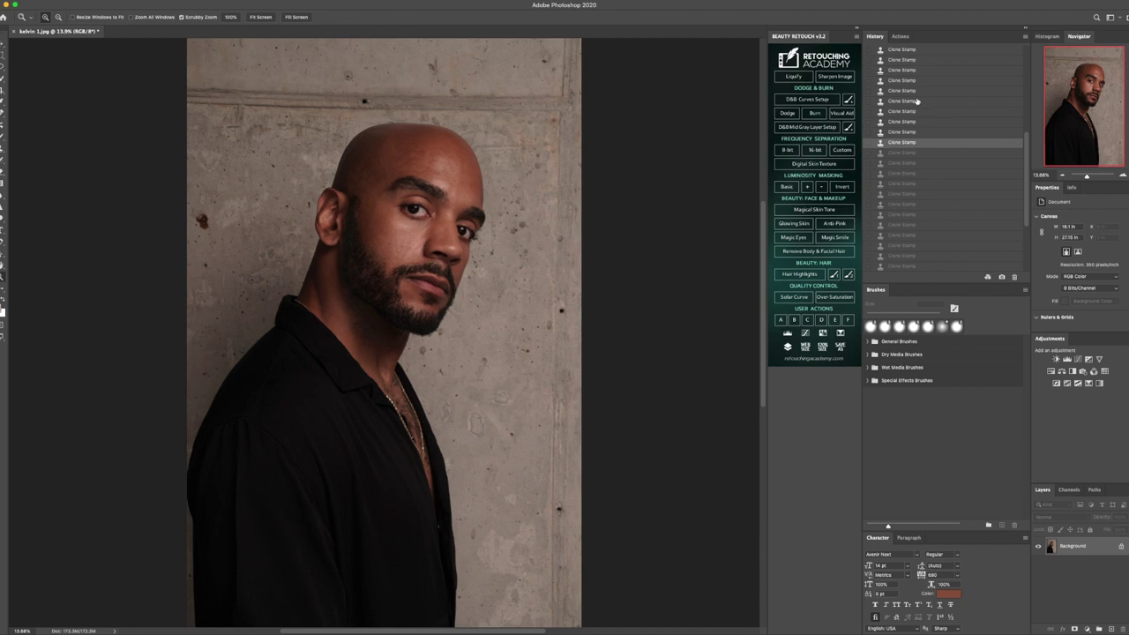
{"action": "left_click", "coordinate": [915, 99]}
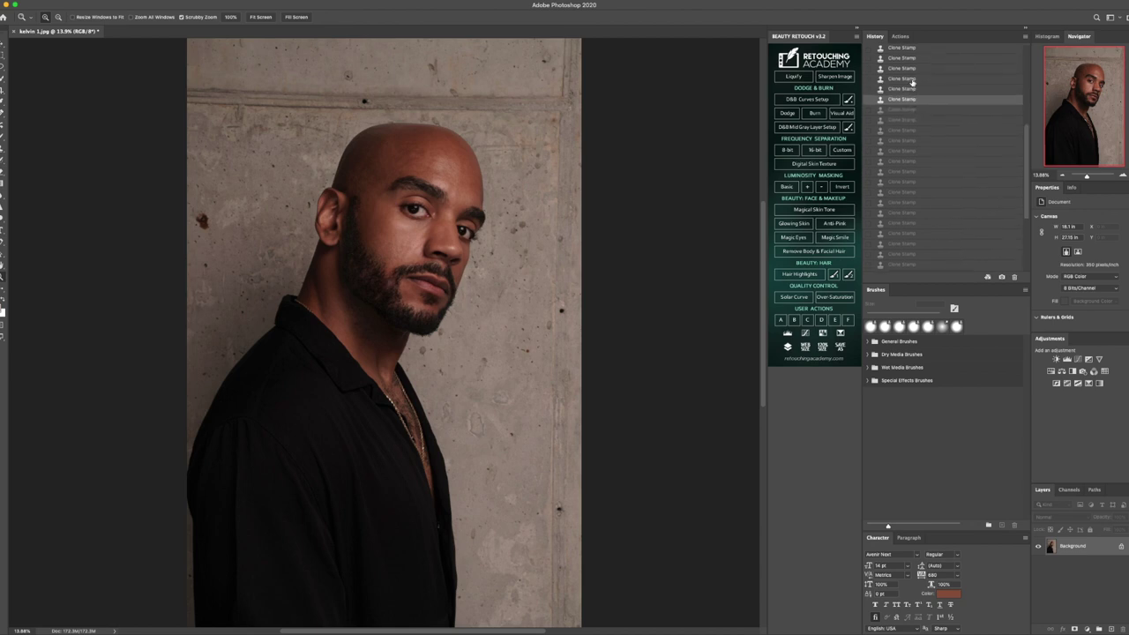
{"action": "left_click", "coordinate": [914, 69]}
{"action": "scroll", "coordinate": [913, 101], "scroll_direction": "up", "scroll_amount": 3}
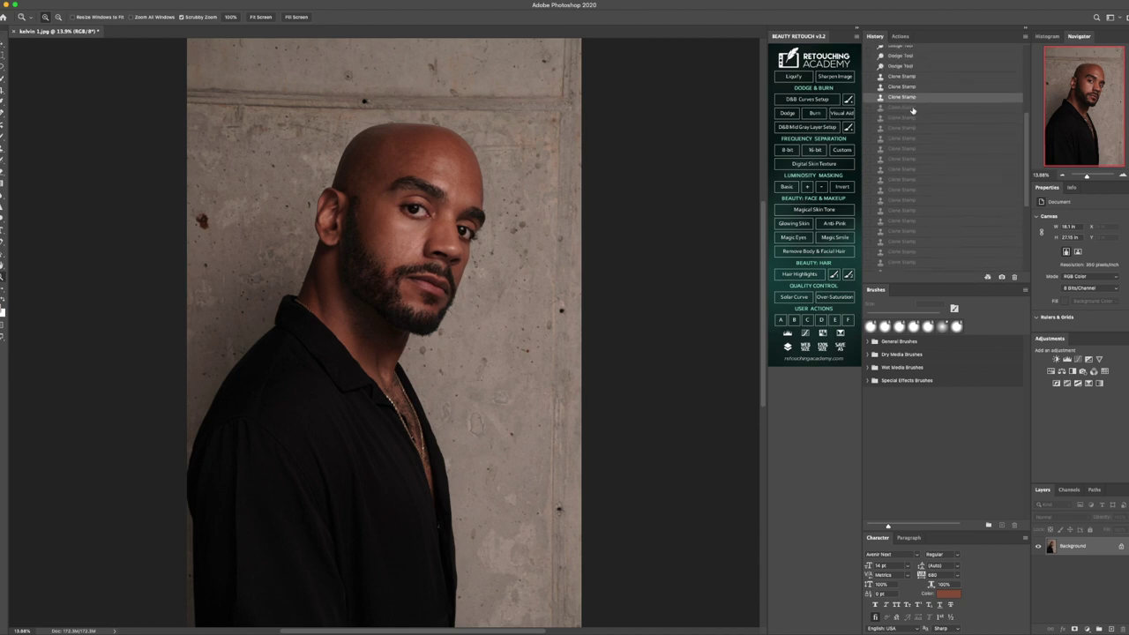
{"action": "left_click", "coordinate": [912, 119]}
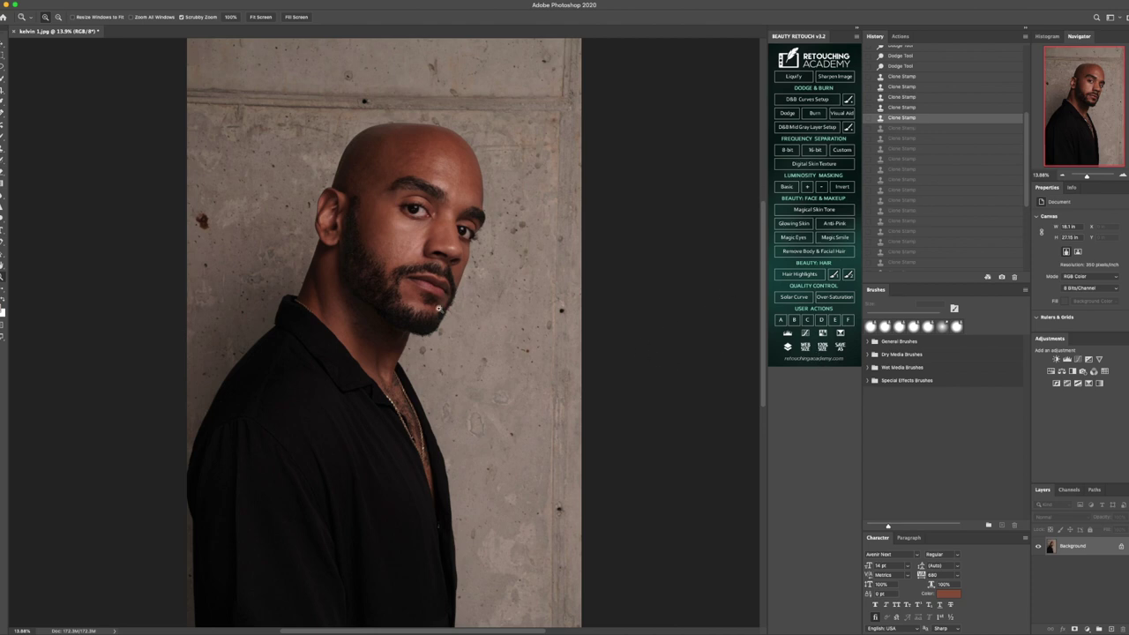
{"action": "scroll", "coordinate": [910, 245], "scroll_direction": "down", "scroll_amount": 5}
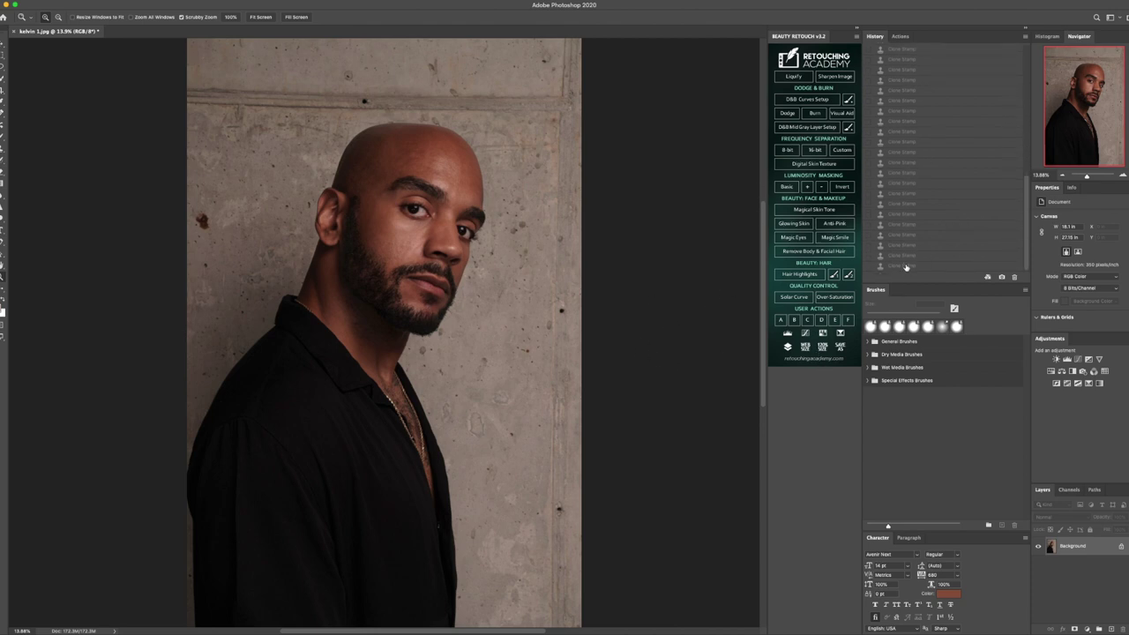
{"action": "left_click", "coordinate": [906, 266]}
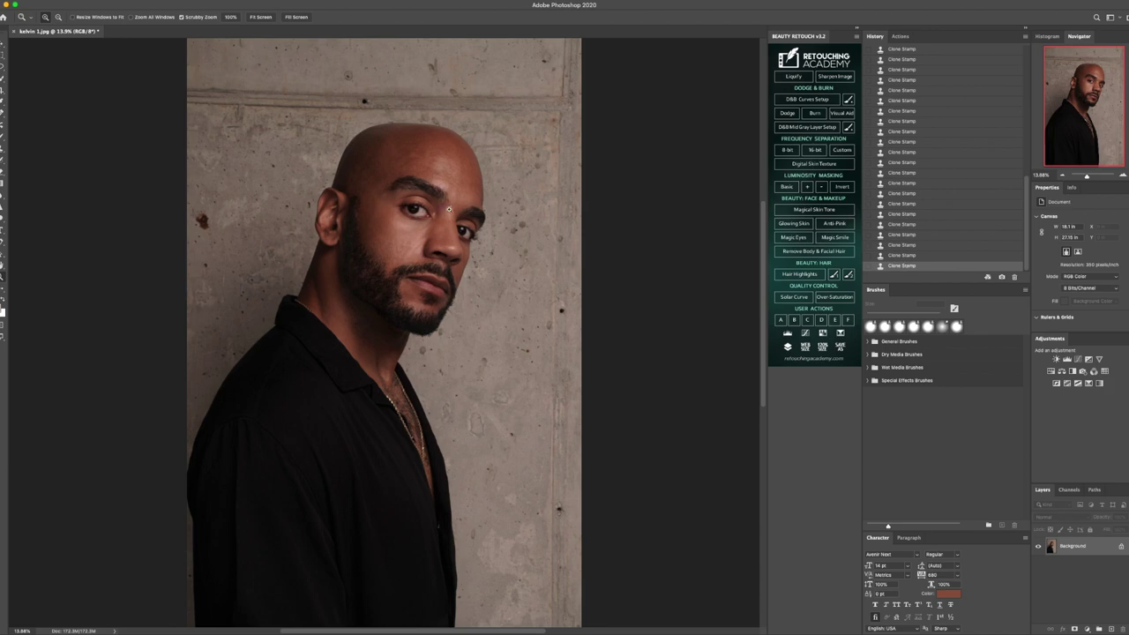
- Check the cloned beard patch up close and revert the image to the first Clone Stamp state after the dodging
{"action": "left_click", "coordinate": [387, 294]}
{"action": "left_click", "coordinate": [387, 294]}
{"action": "left_click", "coordinate": [389, 286]}
{"action": "left_click", "coordinate": [388, 257]}
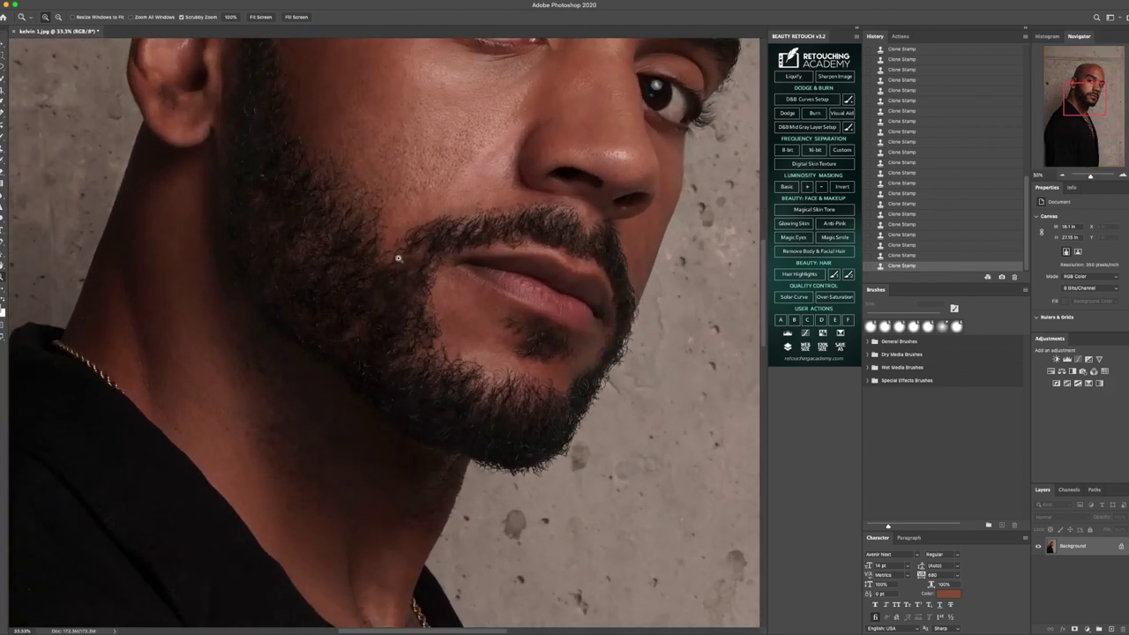
{"action": "left_click", "coordinate": [425, 283]}
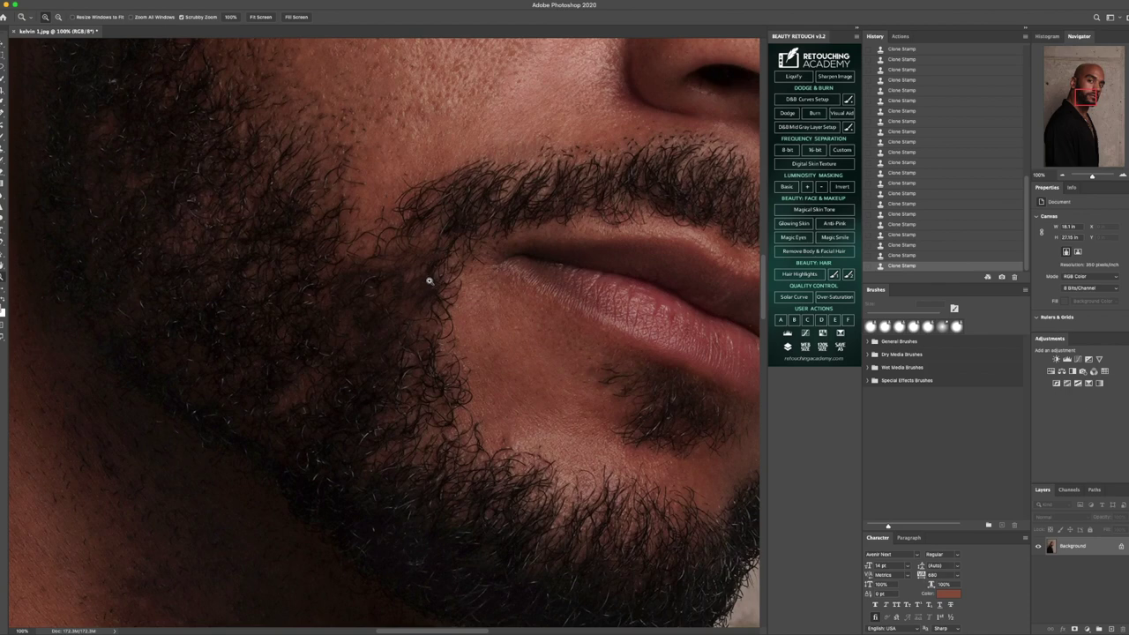
{"action": "left_click", "coordinate": [264, 17]}
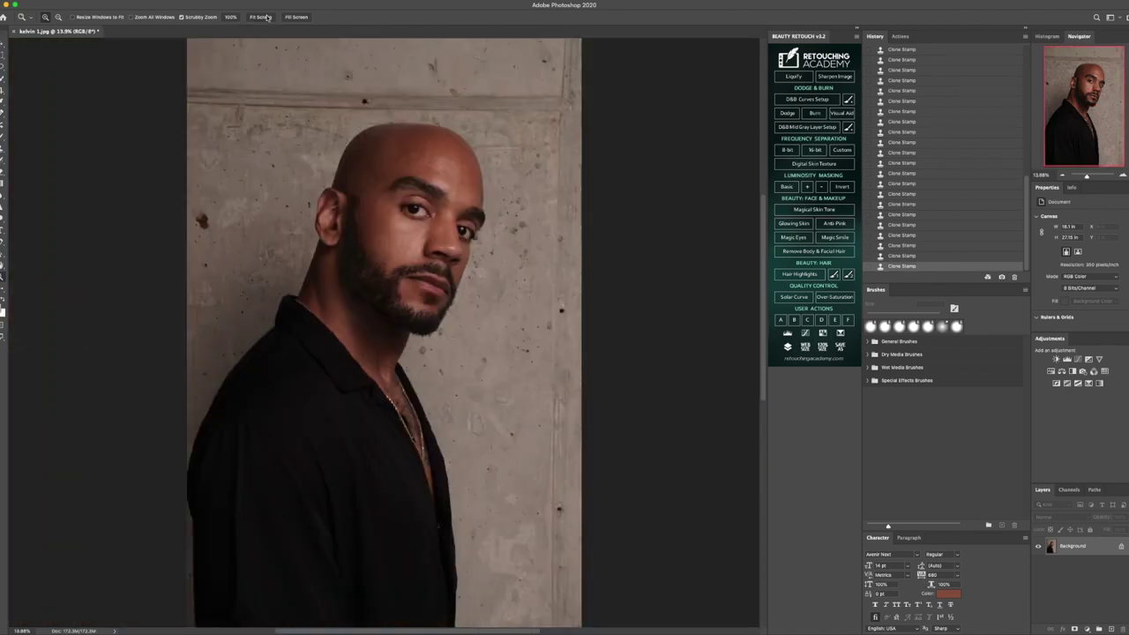
{"action": "scroll", "coordinate": [908, 86], "scroll_direction": "up", "scroll_amount": 5}
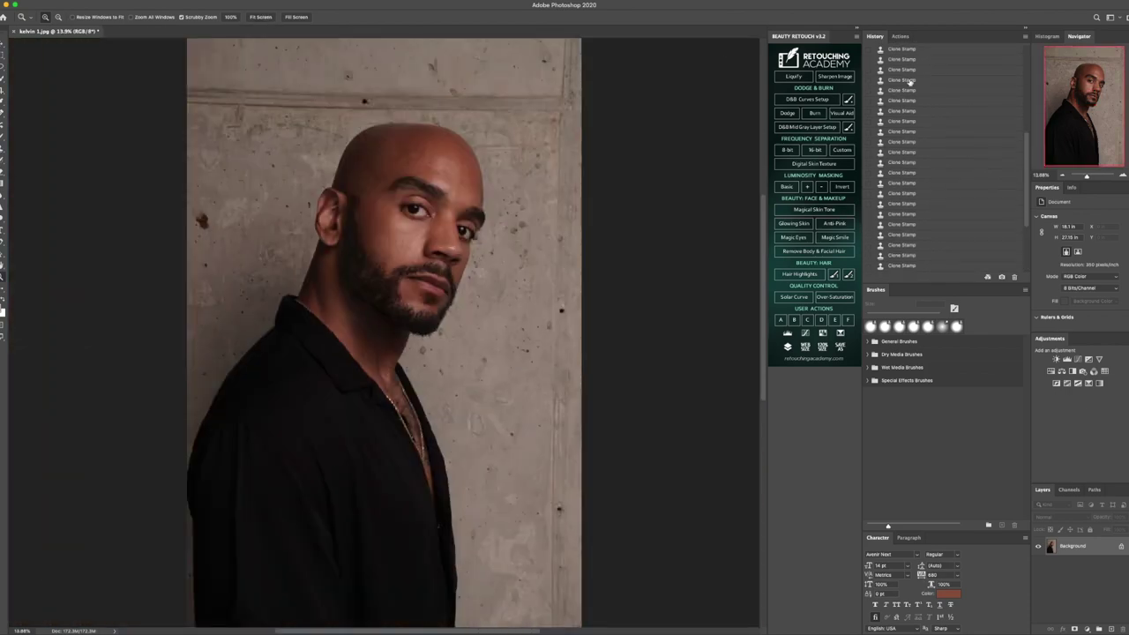
{"action": "left_click", "coordinate": [908, 106]}
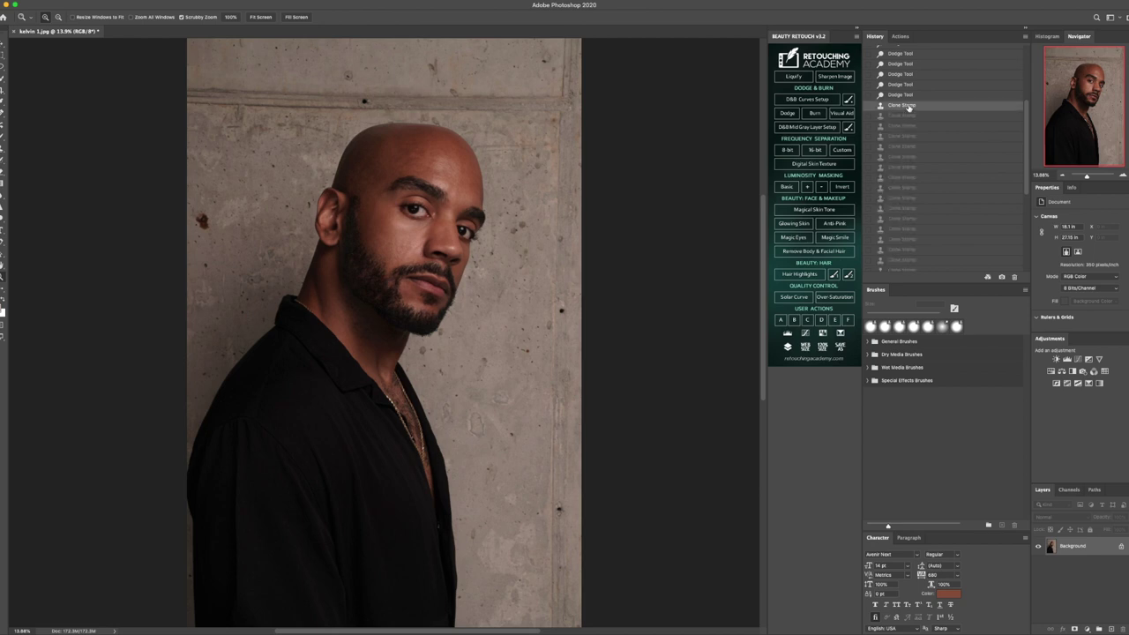
{"action": "left_click", "coordinate": [394, 288]}
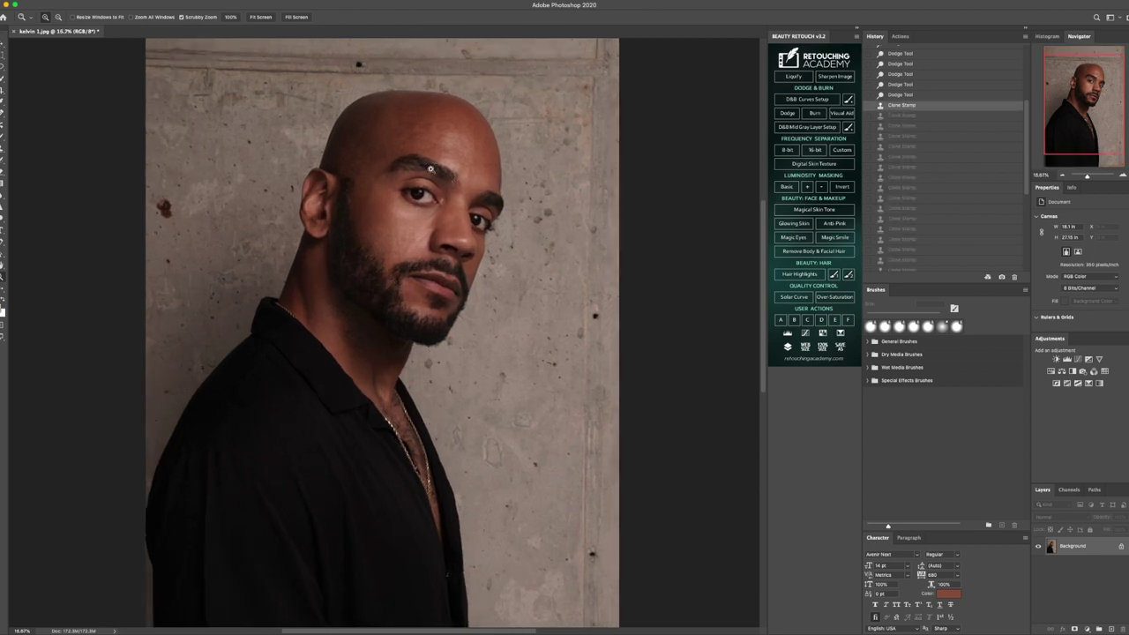
- Show the recorded actions and collapse the LUXURY SAND and PM Essentials sets
{"action": "left_click", "coordinate": [909, 38]}
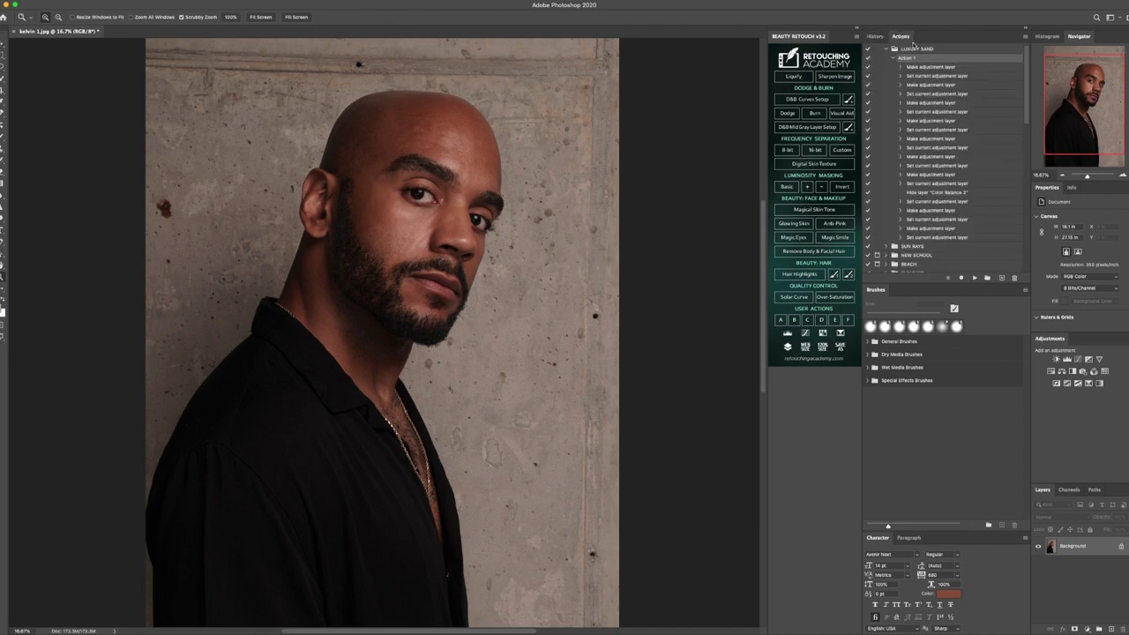
{"action": "left_click", "coordinate": [886, 49]}
{"action": "scroll", "coordinate": [911, 177], "scroll_direction": "down", "scroll_amount": 8}
{"action": "scroll", "coordinate": [908, 178], "scroll_direction": "up", "scroll_amount": 2}
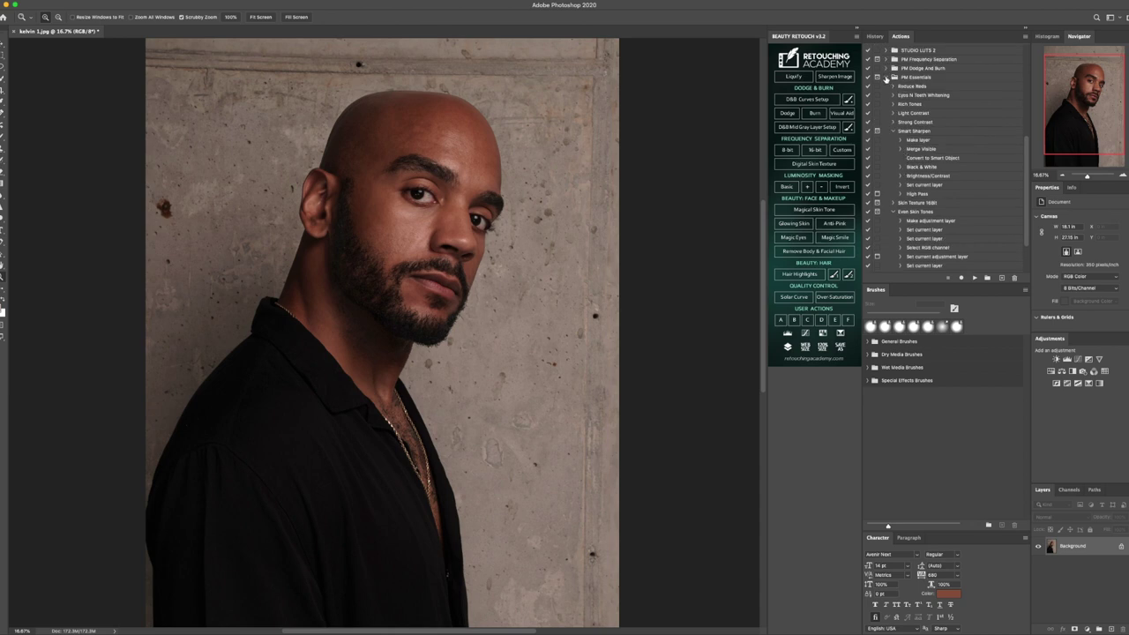
{"action": "left_click", "coordinate": [887, 78]}
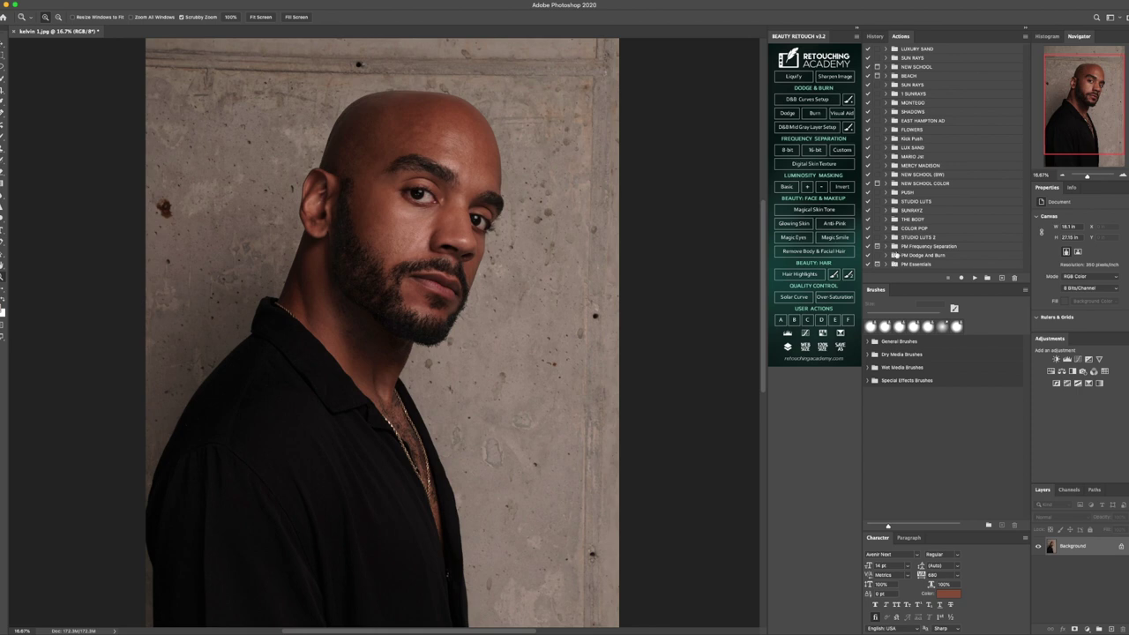
- Run the Advance Frequency Separation action from the PM Frequency Separation set with a Gaussian Blur radius of 14 pixels
{"action": "left_click", "coordinate": [885, 246]}
{"action": "scroll", "coordinate": [922, 252], "scroll_direction": "down", "scroll_amount": 2}
{"action": "left_click", "coordinate": [893, 242]}
{"action": "left_click", "coordinate": [920, 243]}
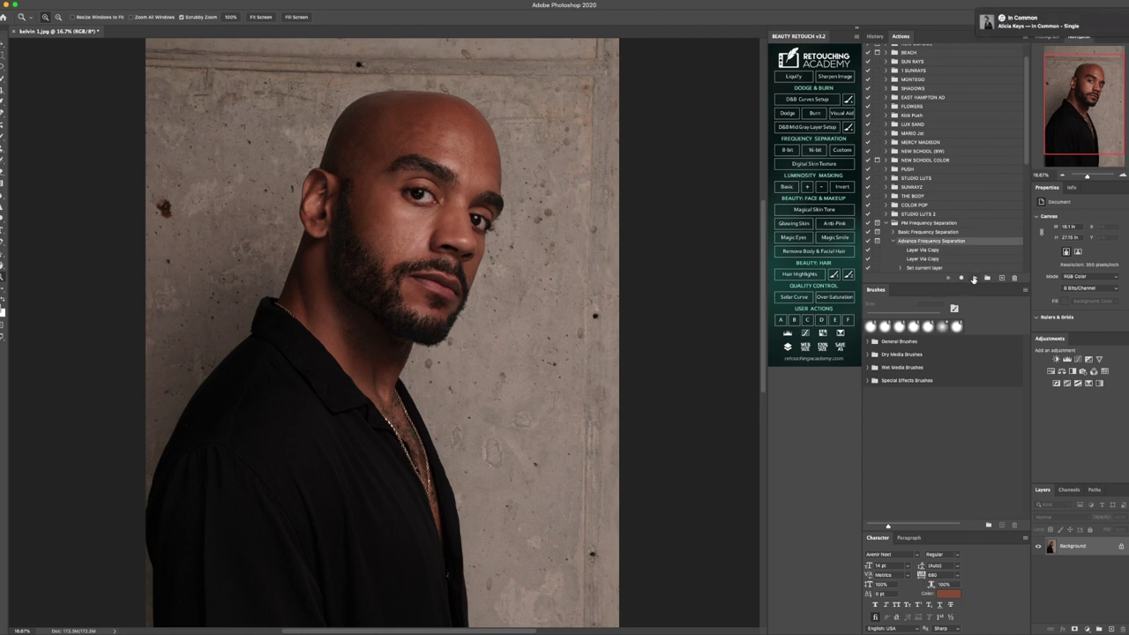
{"action": "left_click", "coordinate": [973, 279]}
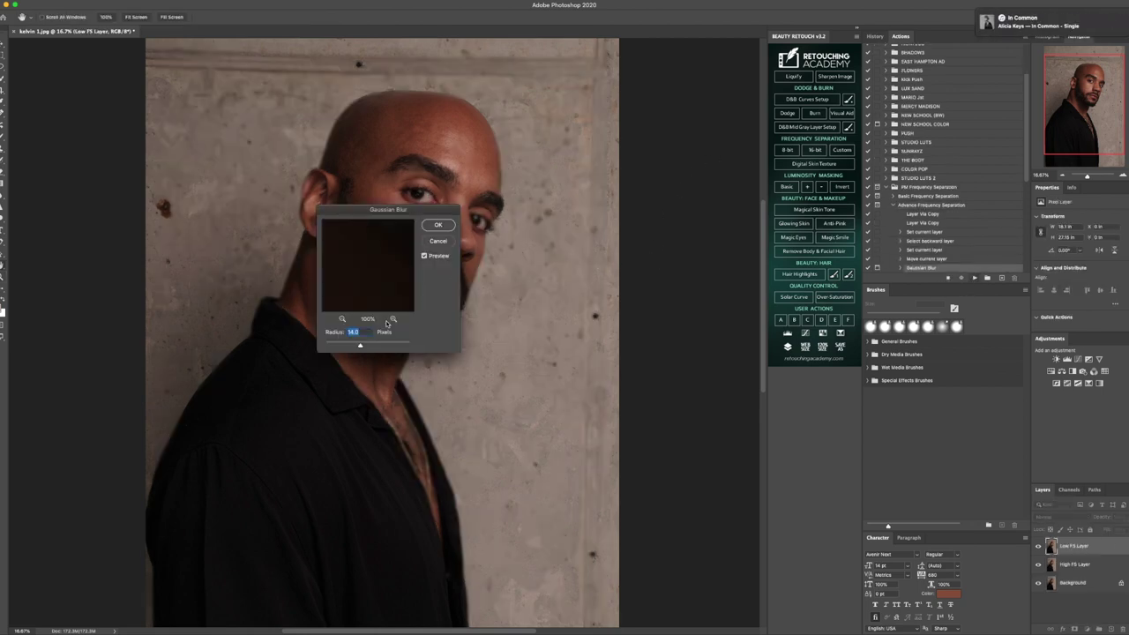
{"action": "left_click", "coordinate": [436, 226]}
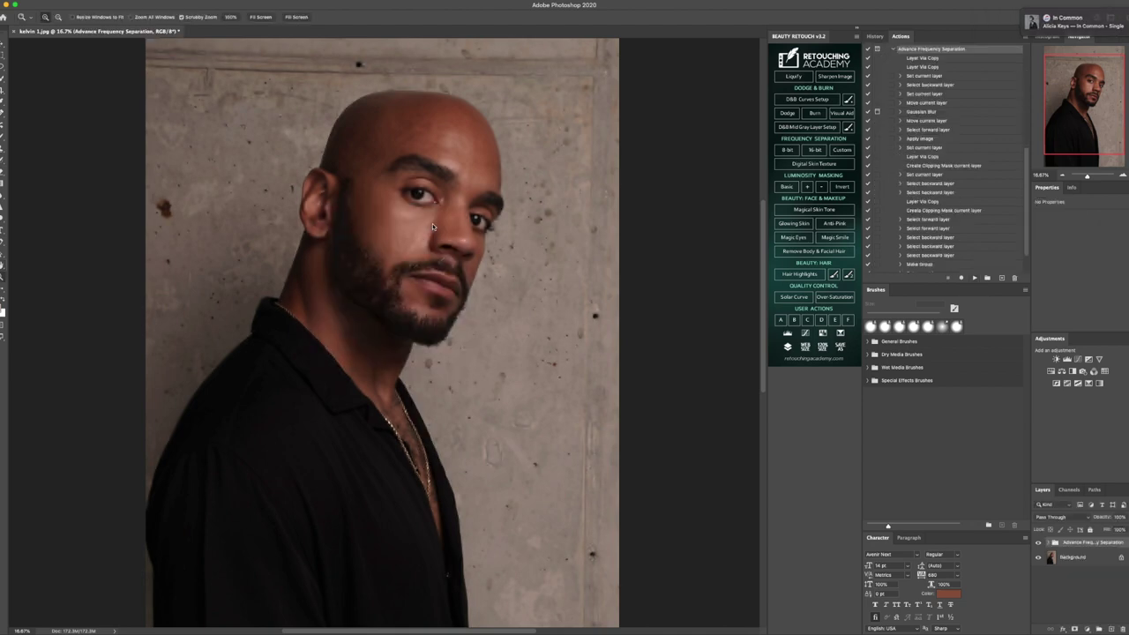
- Expand the Advance Frequency Separation group, select Low FS Layer copy and hide the High FS Layer
{"action": "left_click", "coordinate": [1049, 542]}
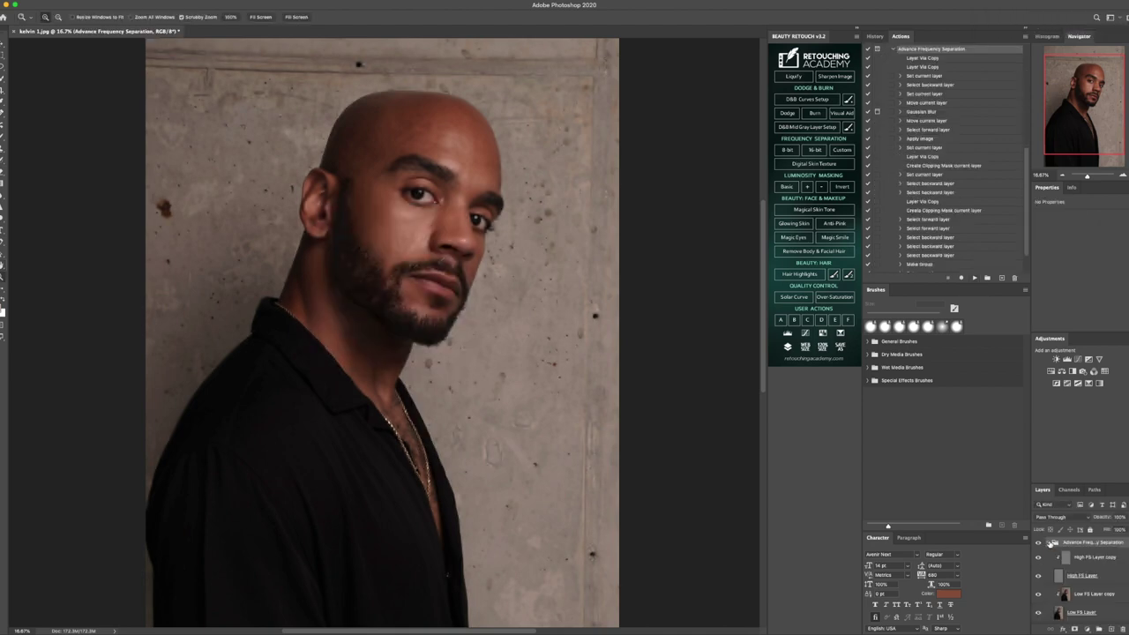
{"action": "left_click", "coordinate": [1088, 595]}
{"action": "left_click", "coordinate": [1038, 577]}
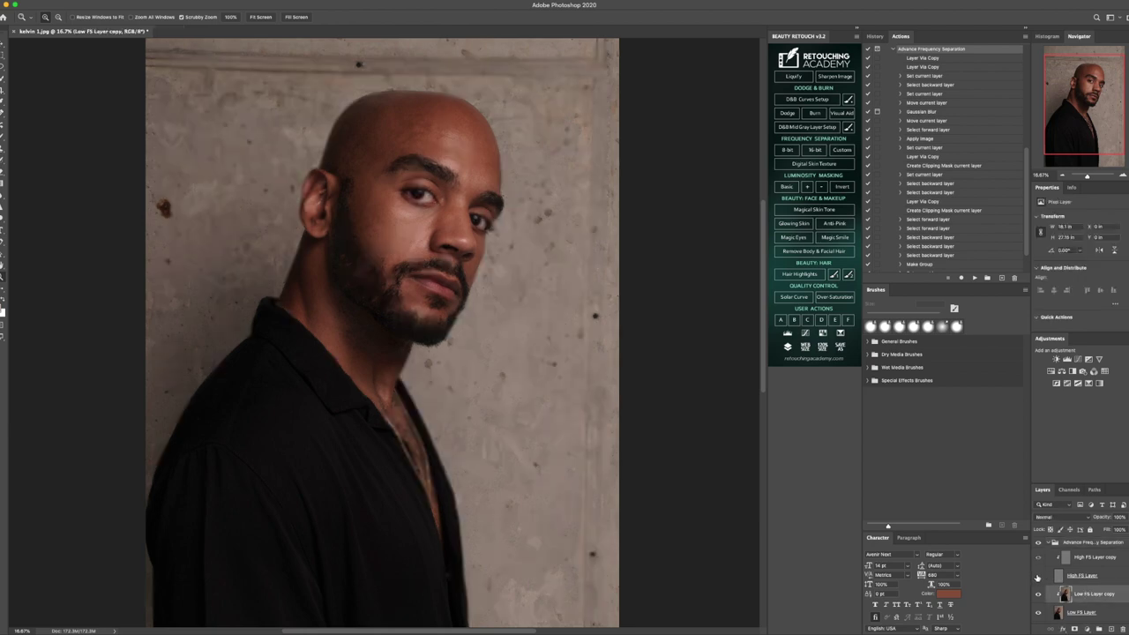
- Blend the facial skin tones on Low FS Layer copy with the Mixer Brush at 3% Wet, varying the brush down to 300 px
{"action": "left_click", "coordinate": [2, 136]}
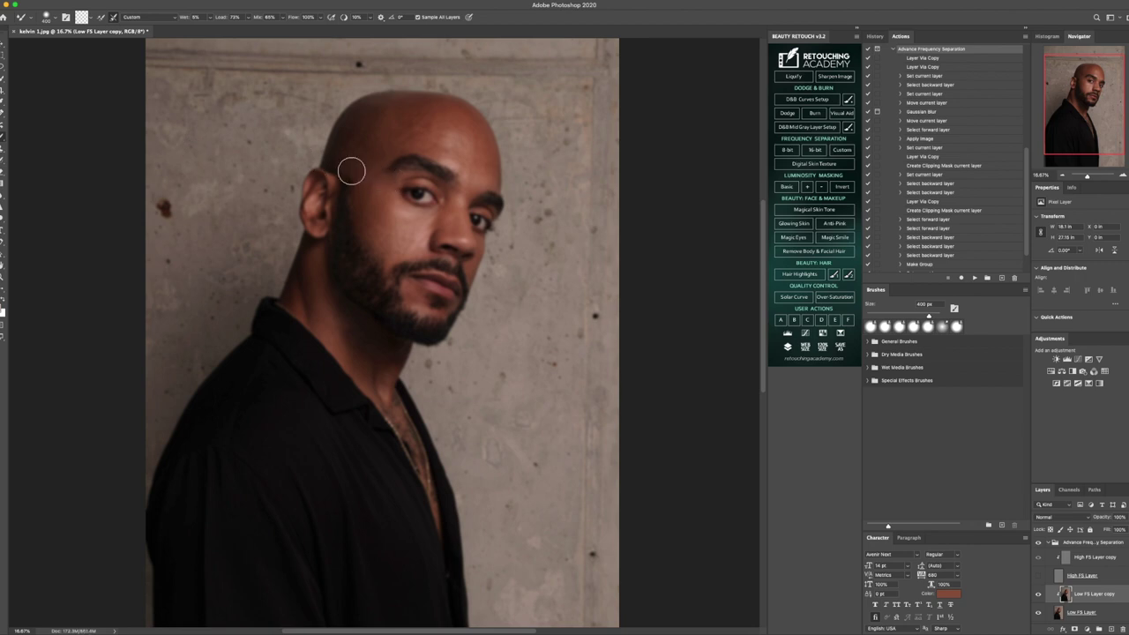
{"action": "key", "text": "z"}
{"action": "left_click", "coordinate": [383, 224]}
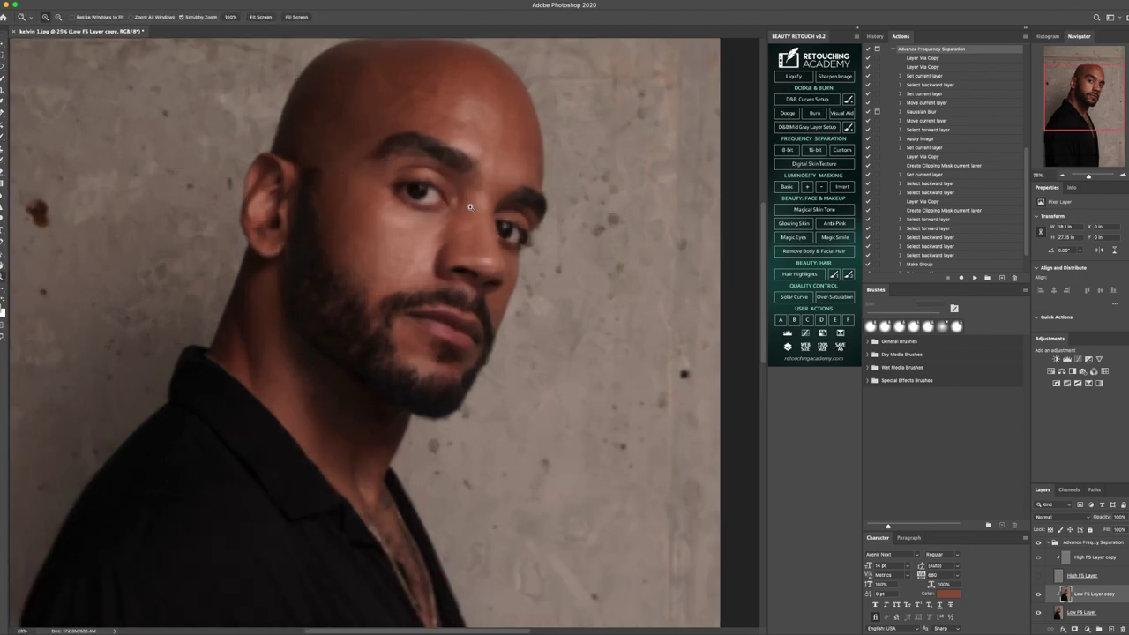
{"action": "key", "text": "b"}
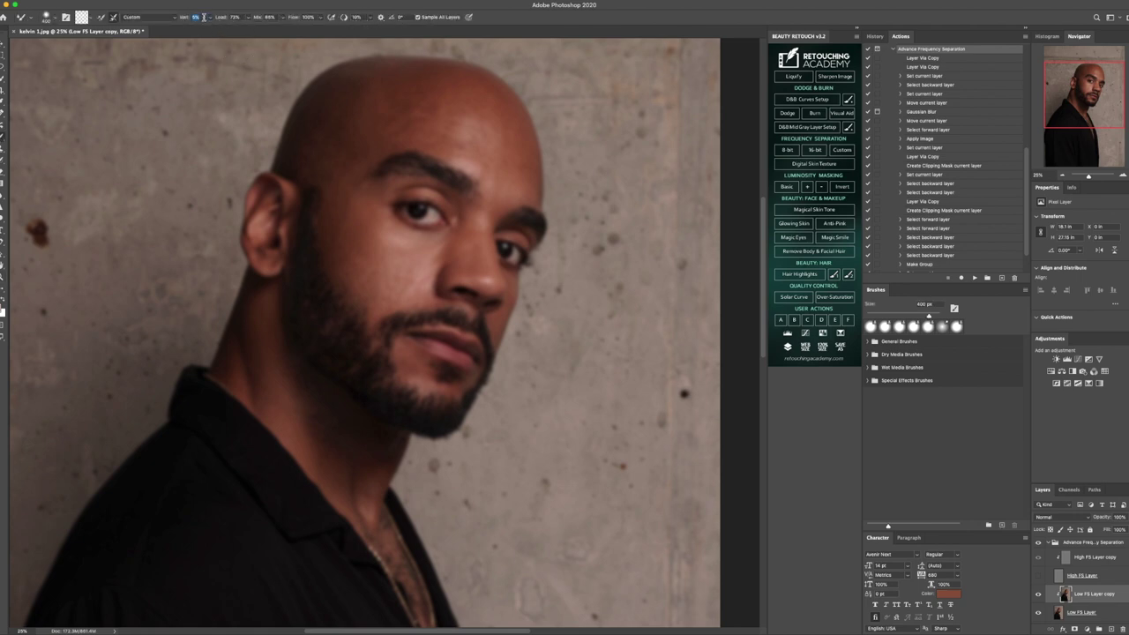
{"action": "mouse_move", "coordinate": [340, 185]}
{"action": "left_mouse_down"}
{"action": "mouse_move", "coordinate": [347, 239]}
{"action": "mouse_move", "coordinate": [331, 175]}
{"action": "left_mouse_up"}
{"action": "key", "text": "bracketleft"}
{"action": "key", "text": "bracketleft"}
{"action": "key", "text": "bracketleft"}
{"action": "key", "text": "bracketright"}
{"action": "key", "text": "bracketright"}
{"action": "key", "text": "bracketright"}
{"action": "key", "text": "bracketleft"}
{"action": "key", "text": "bracketleft"}
{"action": "key", "text": "bracketright"}
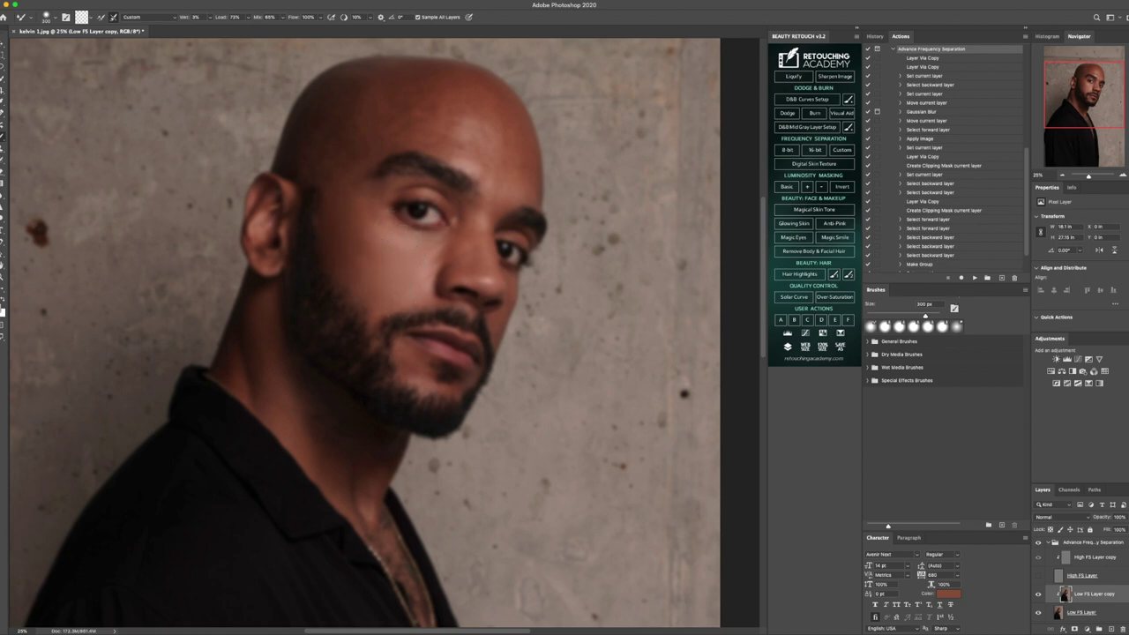
- Step back one Mixer Brush stroke in the history and blend the cheek below the near eye again, reducing the brush size
{"action": "left_click", "coordinate": [875, 36]}
{"action": "left_click", "coordinate": [904, 253]}
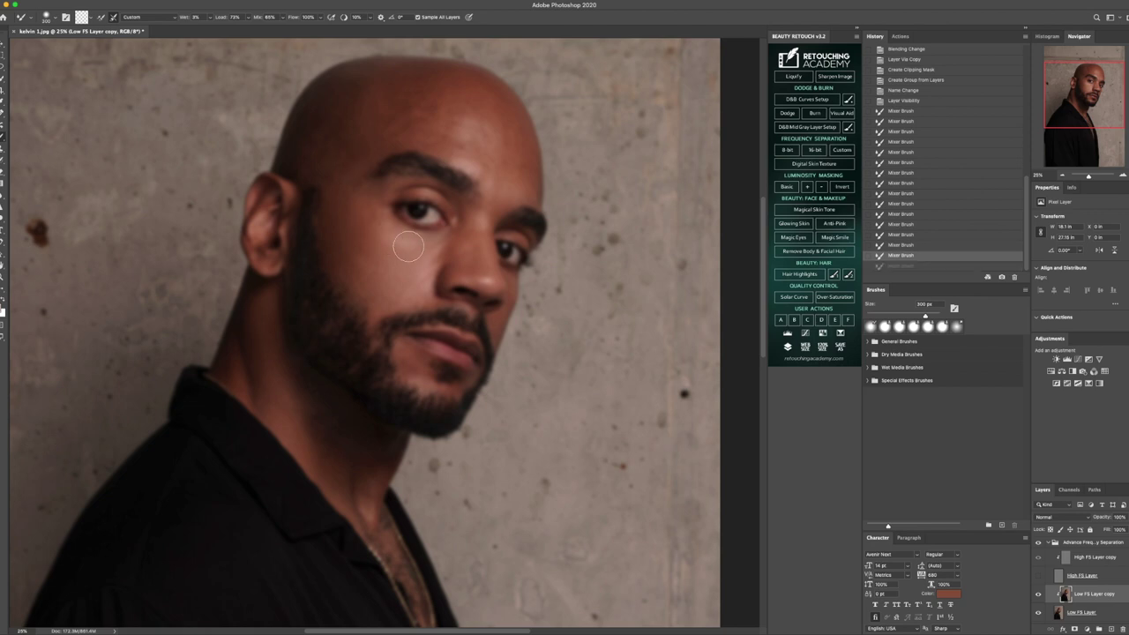
{"action": "mouse_move", "coordinate": [384, 221]}
{"action": "left_mouse_down"}
{"action": "mouse_move", "coordinate": [366, 186]}
{"action": "mouse_move", "coordinate": [400, 247]}
{"action": "left_mouse_up"}
{"action": "mouse_move", "coordinate": [355, 205]}
{"action": "left_mouse_down"}
{"action": "mouse_move", "coordinate": [382, 271]}
{"action": "mouse_move", "coordinate": [364, 239]}
{"action": "mouse_move", "coordinate": [423, 251]}
{"action": "mouse_move", "coordinate": [454, 241]}
{"action": "left_mouse_up"}
{"action": "key", "text": "bracketleft"}
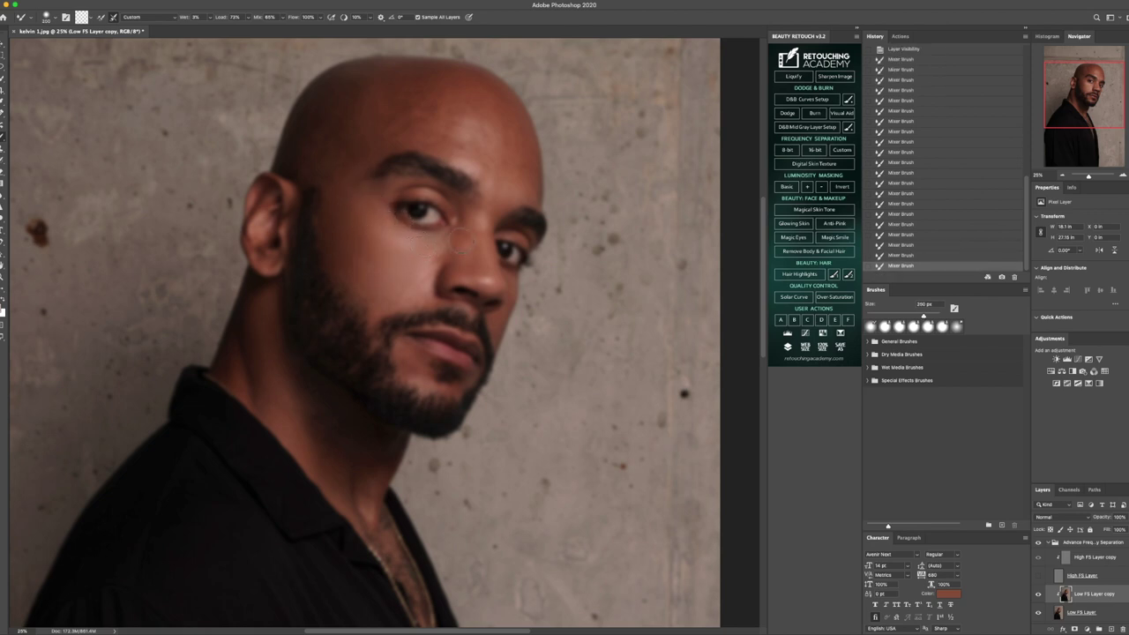
- Blend the nose bridge, forehead and temple skin tones on Low FS Layer copy with the Mixer Brush, varying the brush up to 300 px
{"action": "key", "text": "bracketright"}
{"action": "key", "text": "bracketleft"}
{"action": "key", "text": "bracketleft"}
{"action": "key", "text": "bracketleft"}
{"action": "key", "text": "bracketright"}
{"action": "key", "text": "bracketright"}
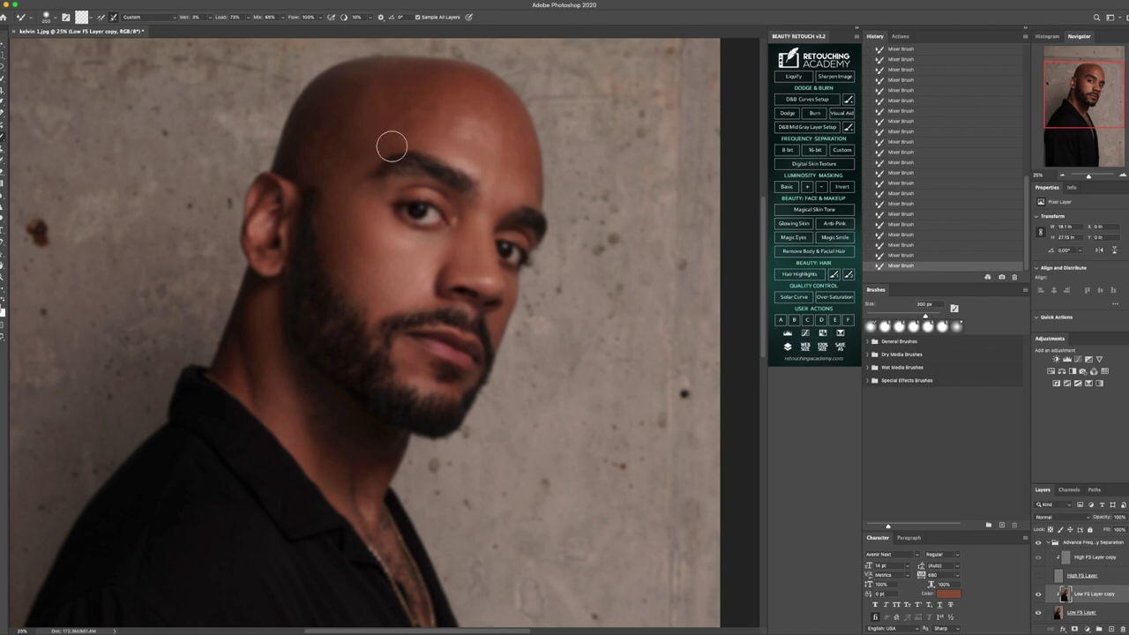
{"action": "key", "text": "bracketleft"}
{"action": "key", "text": "bracketright"}
{"action": "key", "text": "bracketright"}
{"action": "key", "text": "bracketleft"}
{"action": "key", "text": "bracketright"}
{"action": "key", "text": "bracketleft"}
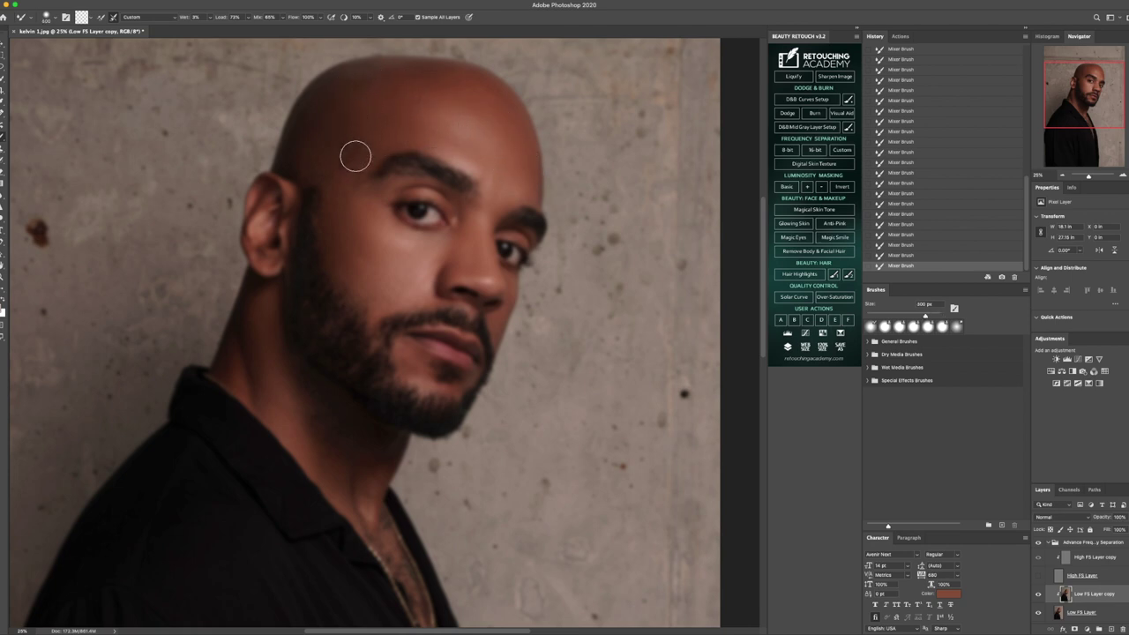
{"action": "key", "text": "bracketright"}
{"action": "key", "text": "bracketleft"}
{"action": "key", "text": "bracketleft"}
{"action": "key", "text": "bracketright"}
{"action": "key", "text": "bracketright"}
{"action": "key", "text": "bracketleft"}
{"action": "key", "text": "bracketleft"}
{"action": "key", "text": "bracketleft"}
{"action": "key", "text": "bracketleft"}
{"action": "key", "text": "bracketleft"}
{"action": "key", "text": "bracketright"}
- Show the High FS Layer and compare the retouched face with the first Mixer Brush state and the original snapshot in the history
{"action": "left_click", "coordinate": [1038, 577]}
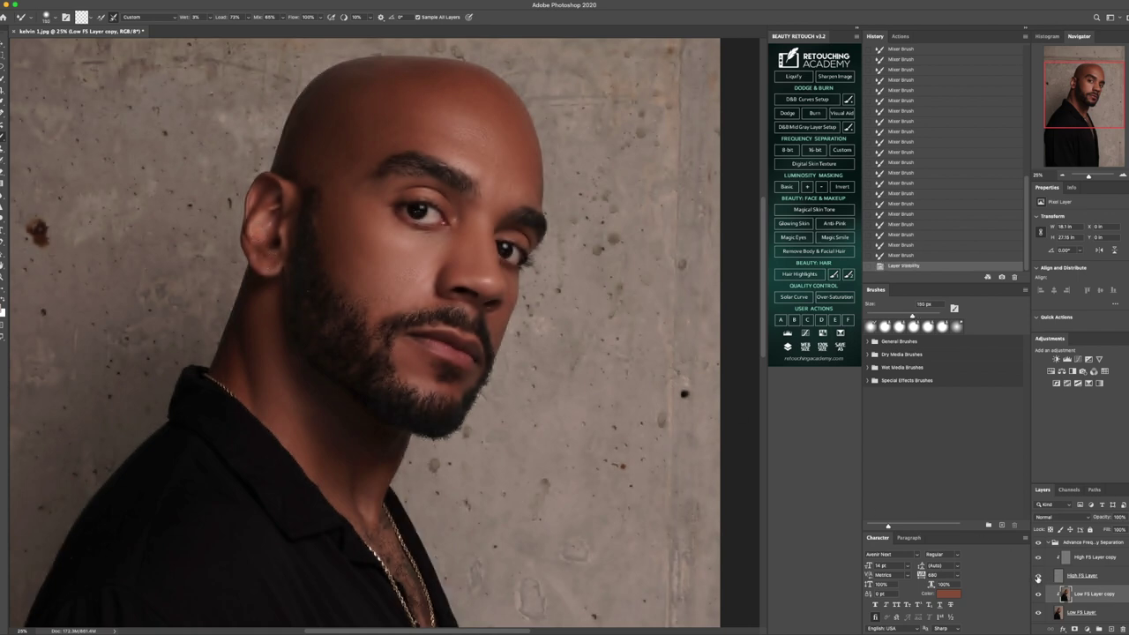
{"action": "scroll", "coordinate": [955, 193], "scroll_direction": "up", "scroll_amount": 10}
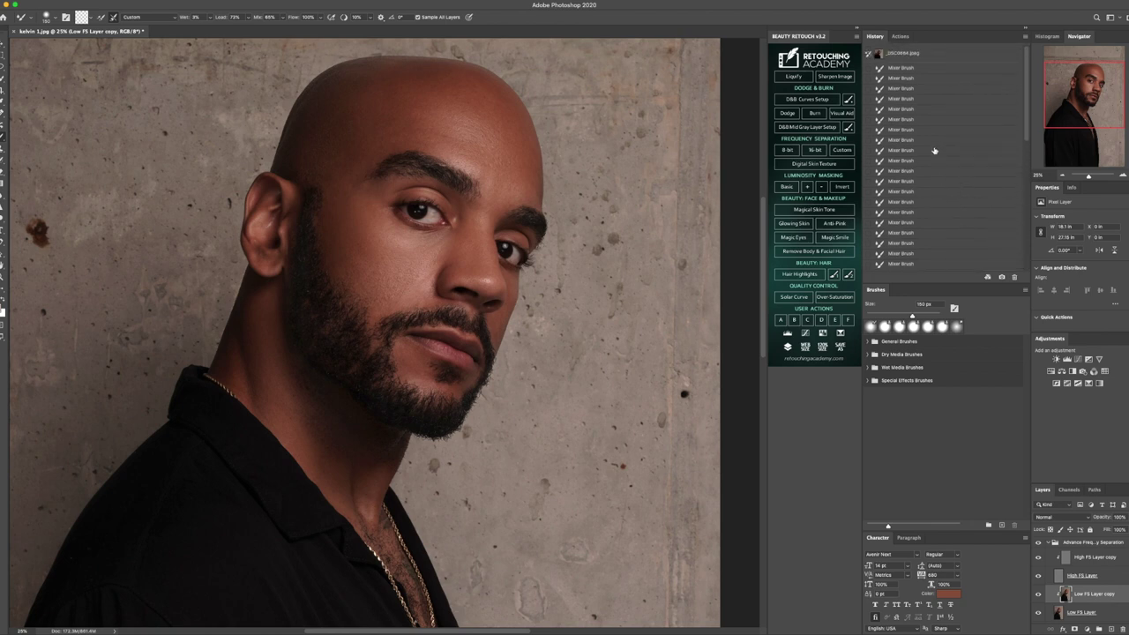
{"action": "left_click", "coordinate": [905, 69]}
{"action": "scroll", "coordinate": [914, 185], "scroll_direction": "down", "scroll_amount": 10}
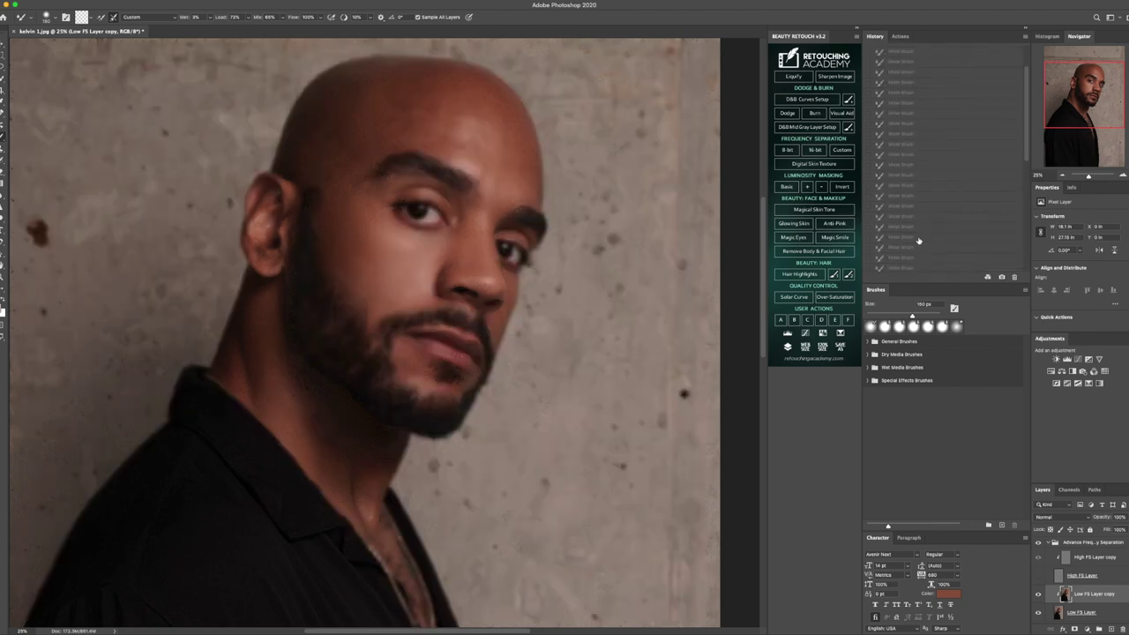
{"action": "left_click", "coordinate": [917, 266]}
{"action": "scroll", "coordinate": [916, 212], "scroll_direction": "up", "scroll_amount": 10}
{"action": "left_click", "coordinate": [912, 54]}
{"action": "scroll", "coordinate": [908, 166], "scroll_direction": "down", "scroll_amount": 10}
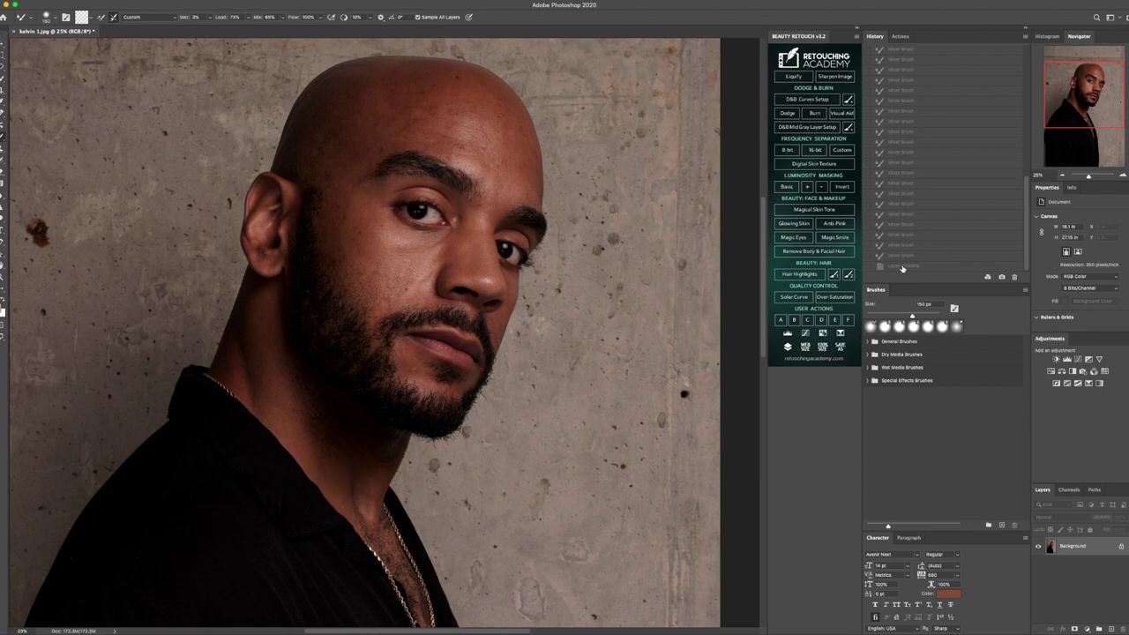
{"action": "left_click", "coordinate": [901, 267]}
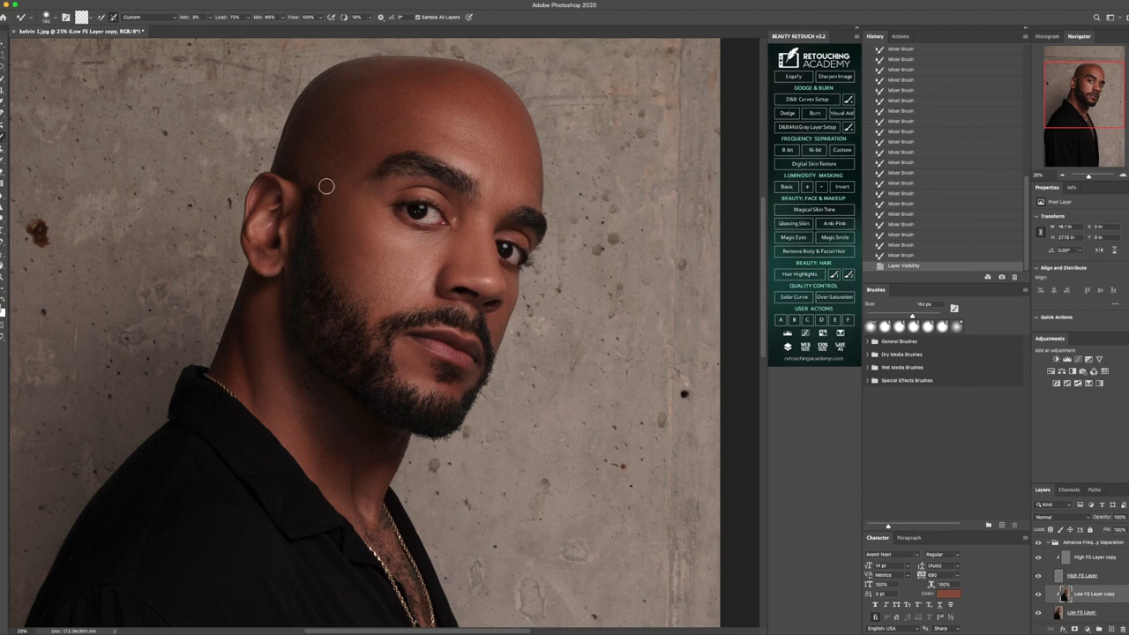
- Fit the whole portrait in view and compare the original snapshot with the latest history state
{"action": "left_click", "coordinate": [1, 277]}
{"action": "left_click", "coordinate": [261, 17]}
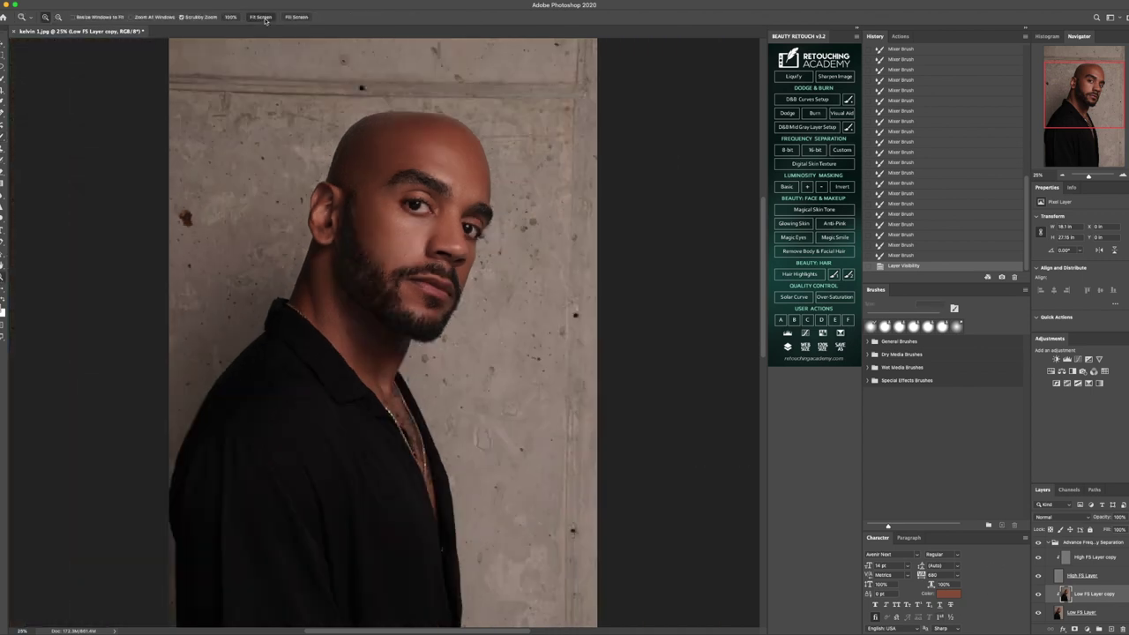
{"action": "scroll", "coordinate": [946, 137], "scroll_direction": "up", "scroll_amount": 10}
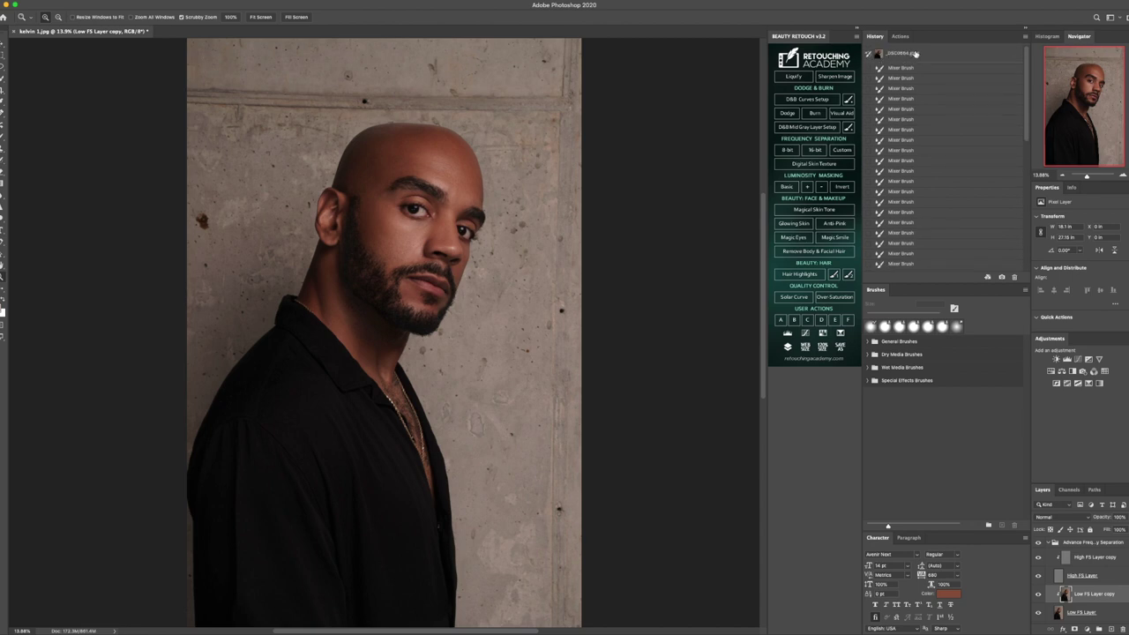
{"action": "left_click", "coordinate": [915, 54]}
{"action": "scroll", "coordinate": [925, 192], "scroll_direction": "down", "scroll_amount": 10}
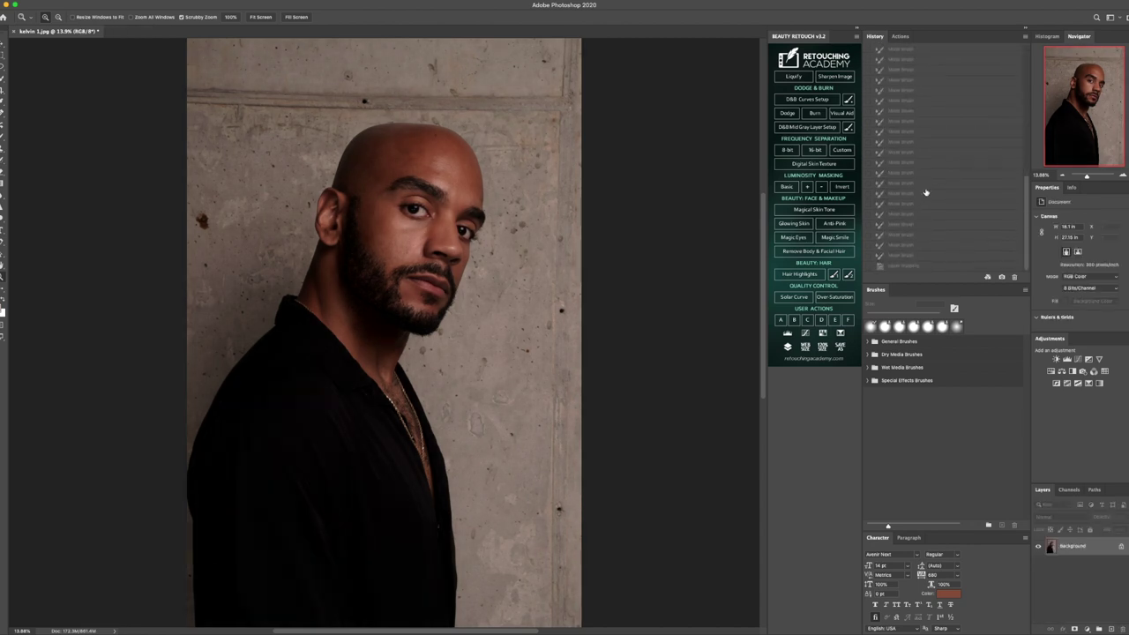
{"action": "left_click", "coordinate": [909, 267]}
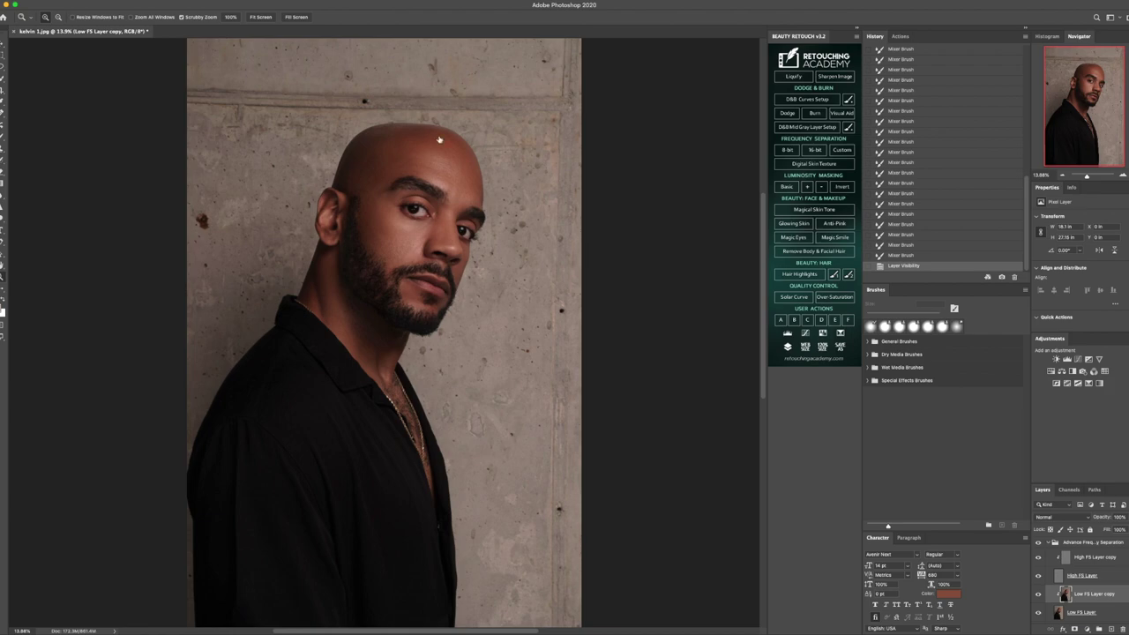
- Examine the skin texture on the near cheek beside the nose at up to 200% magnification
{"action": "left_click", "coordinate": [431, 175]}
{"action": "left_click", "coordinate": [430, 175]}
{"action": "left_click", "coordinate": [430, 176]}
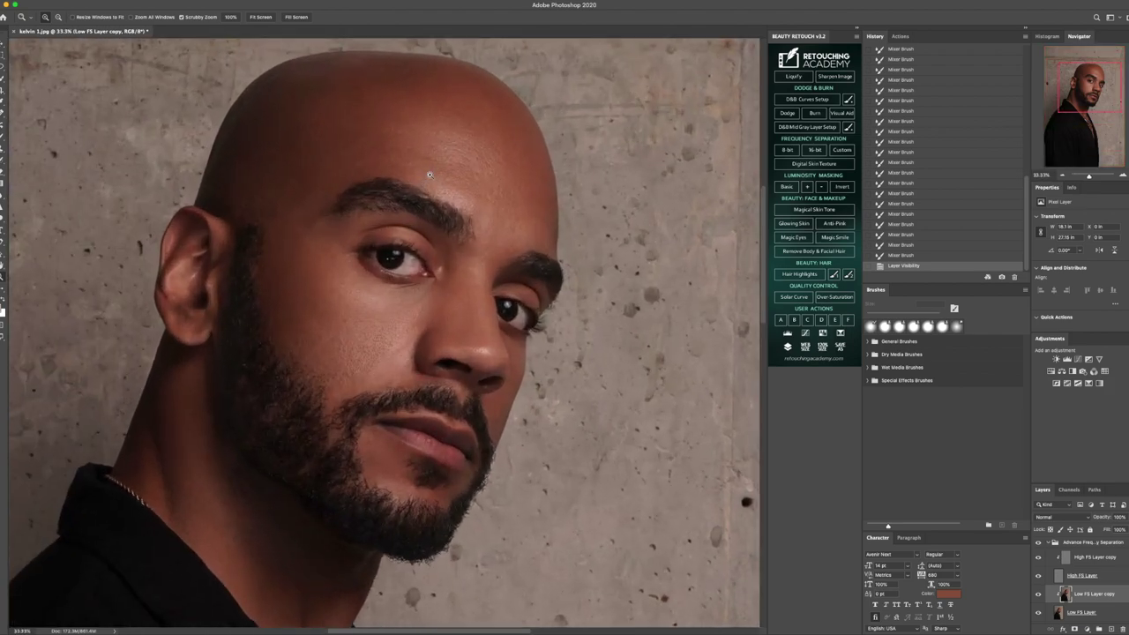
{"action": "left_click", "coordinate": [431, 180]}
{"action": "left_click", "coordinate": [430, 183]}
{"action": "left_click", "coordinate": [398, 352]}
{"action": "scroll", "coordinate": [346, 466], "scroll_direction": "down", "scroll_amount": 3}
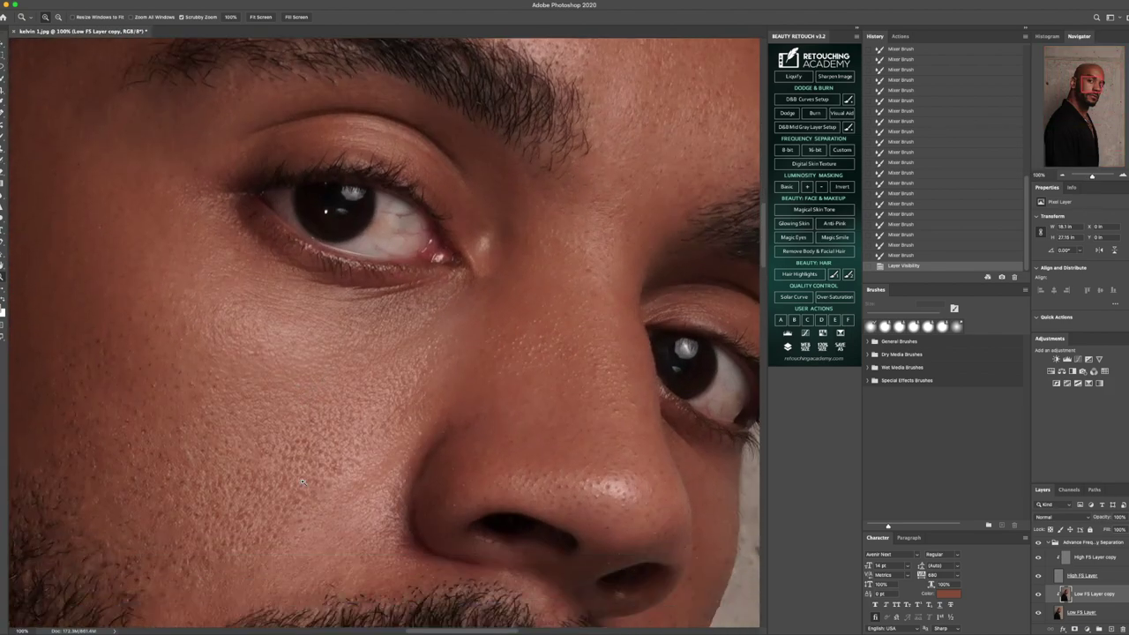
{"action": "left_click", "coordinate": [291, 477]}
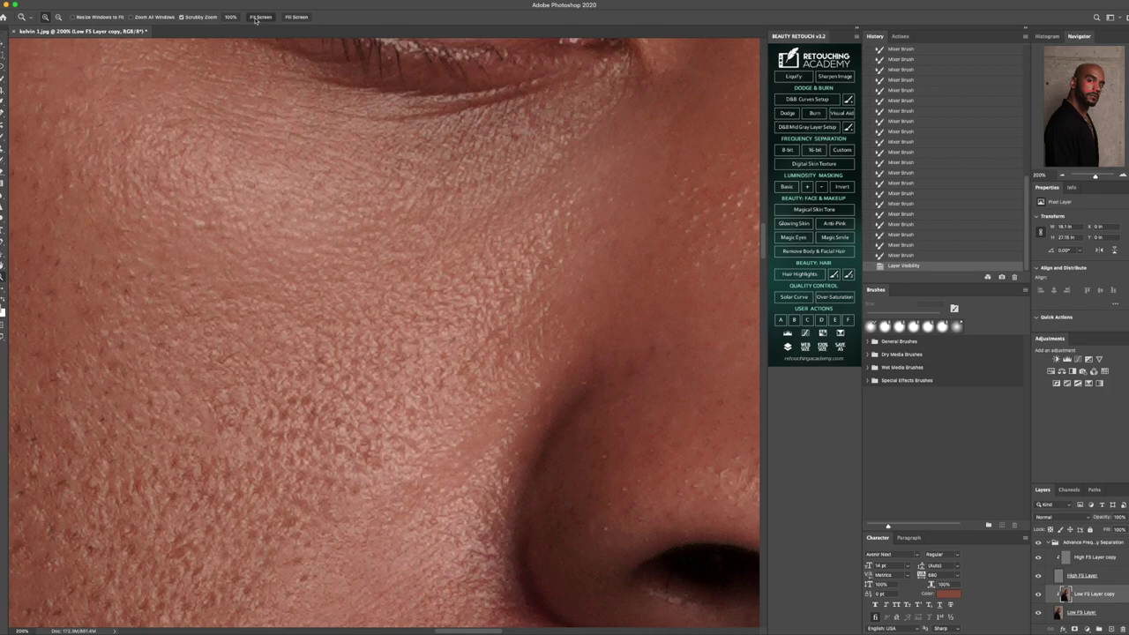
- Check the tone transitions across the whole portrait, the eye area and the forehead for remaining unevenness
{"action": "left_click", "coordinate": [258, 17]}
{"action": "scroll", "coordinate": [453, 276], "scroll_direction": "up", "scroll_amount": 2}
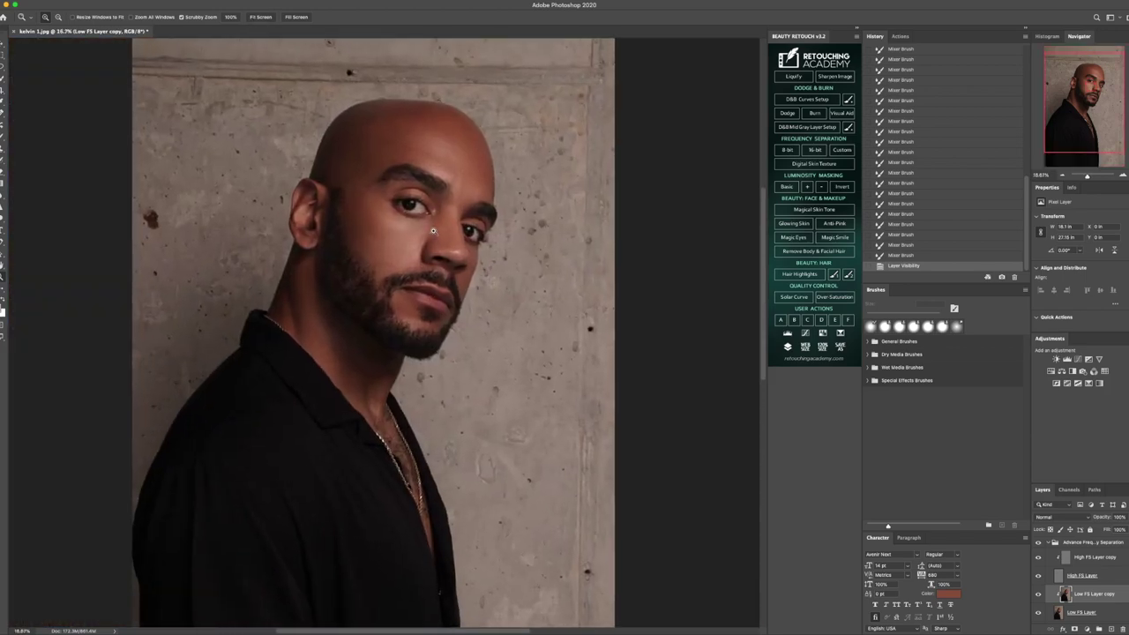
{"action": "scroll", "coordinate": [412, 269], "scroll_direction": "up", "scroll_amount": 3}
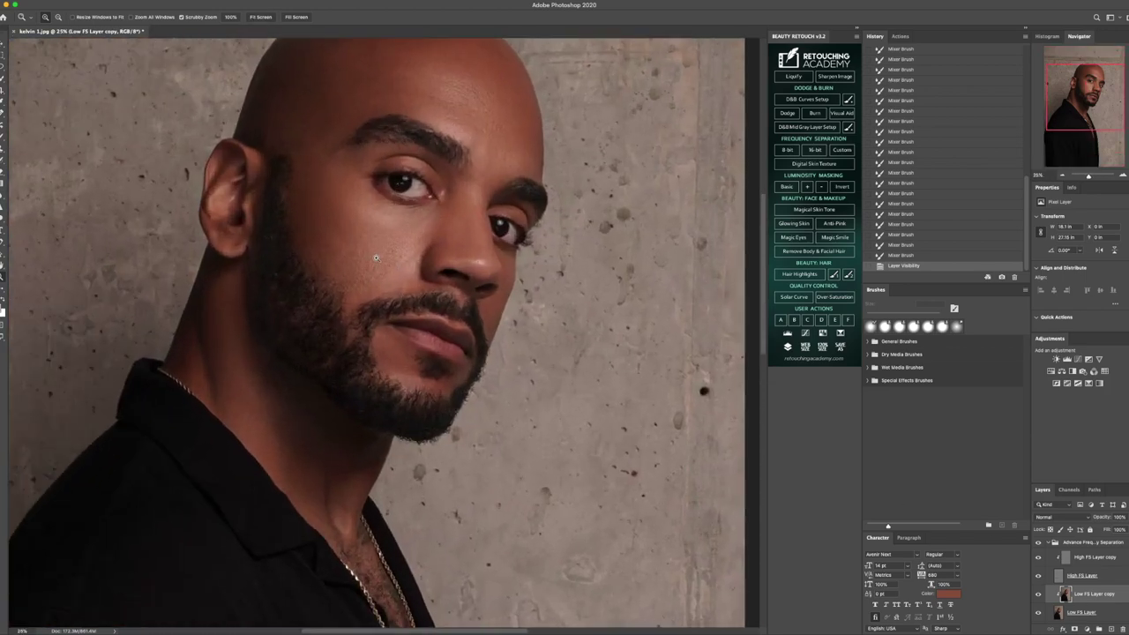
{"action": "scroll", "coordinate": [313, 223], "scroll_direction": "up", "scroll_amount": 8}
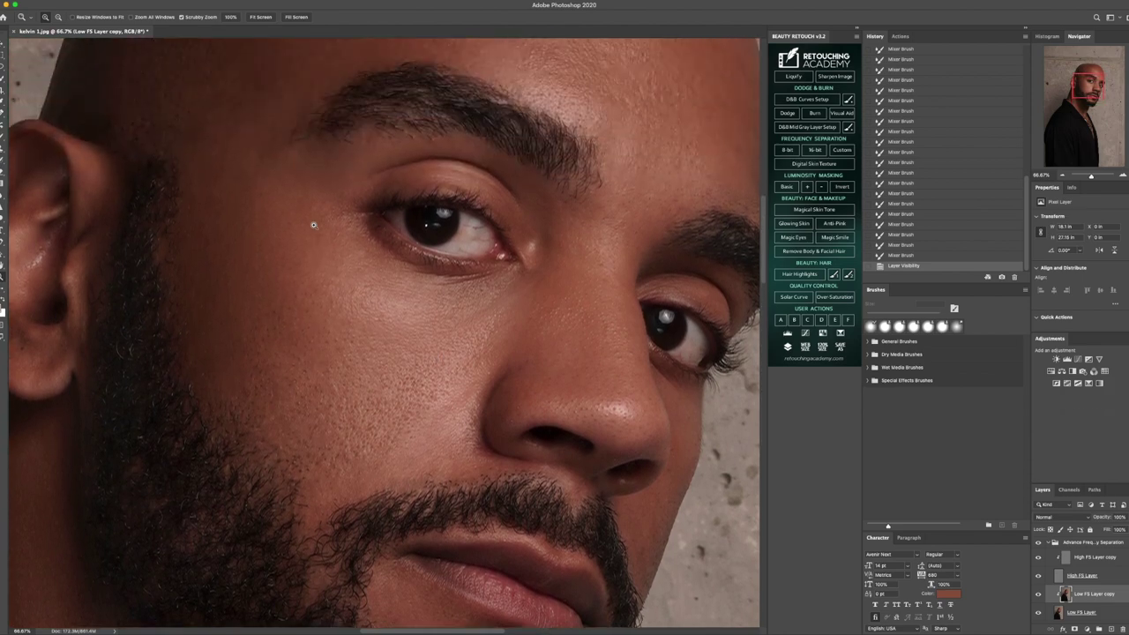
{"action": "scroll", "coordinate": [311, 225], "scroll_direction": "up", "scroll_amount": 2}
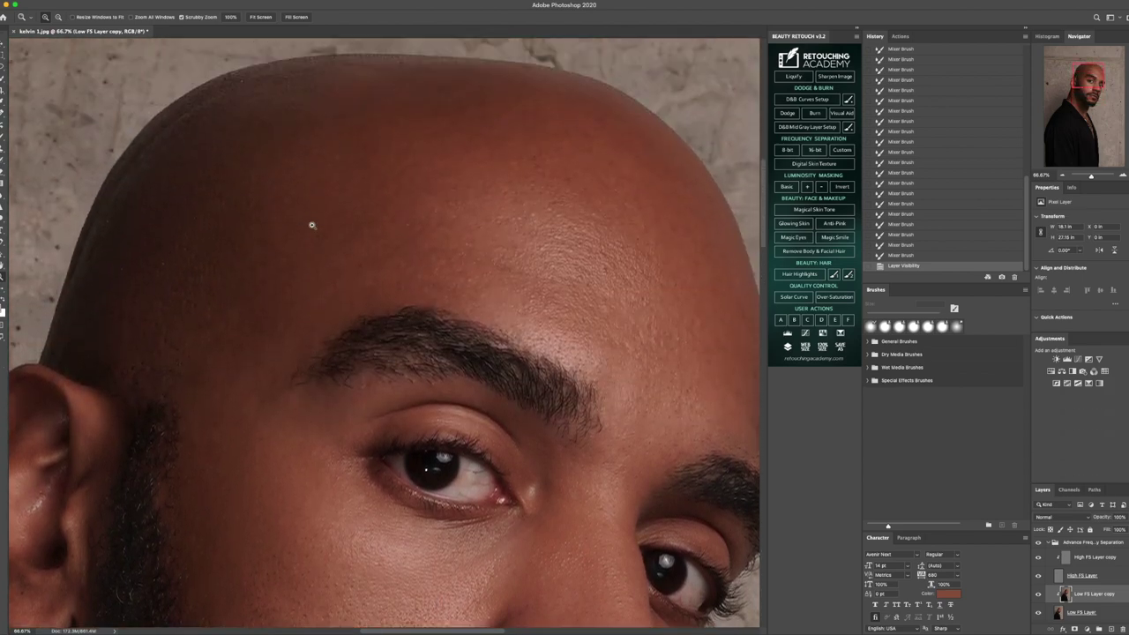
{"action": "left_click", "coordinate": [261, 17]}
{"action": "left_click", "coordinate": [453, 172]}
{"action": "left_click", "coordinate": [450, 172]}
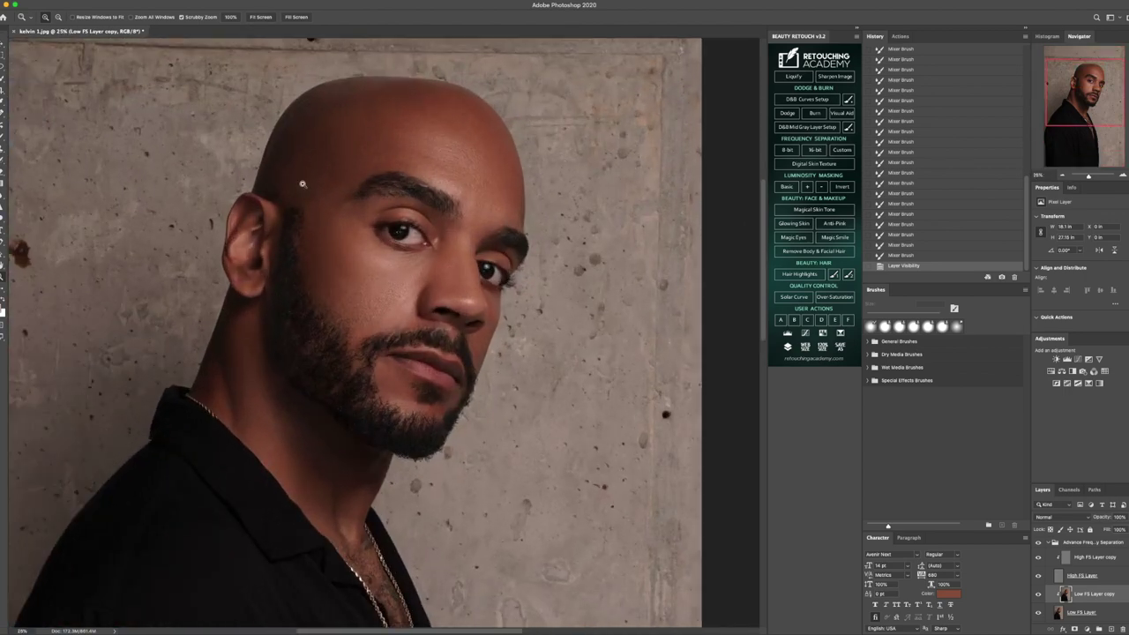
{"action": "scroll", "coordinate": [335, 404], "scroll_direction": "up", "scroll_amount": 1}
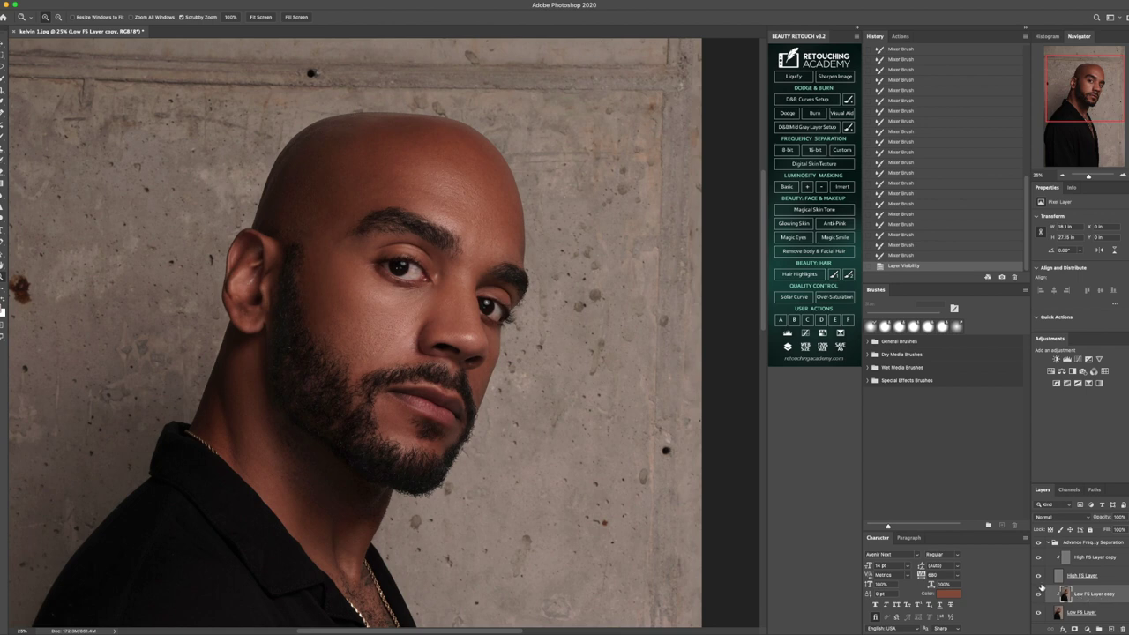
- Hide the High FS Layer and blend the tones around the nose on Low FS Layer copy with the Mixer Brush
{"action": "left_click", "coordinate": [1039, 575]}
{"action": "key", "text": "b"}
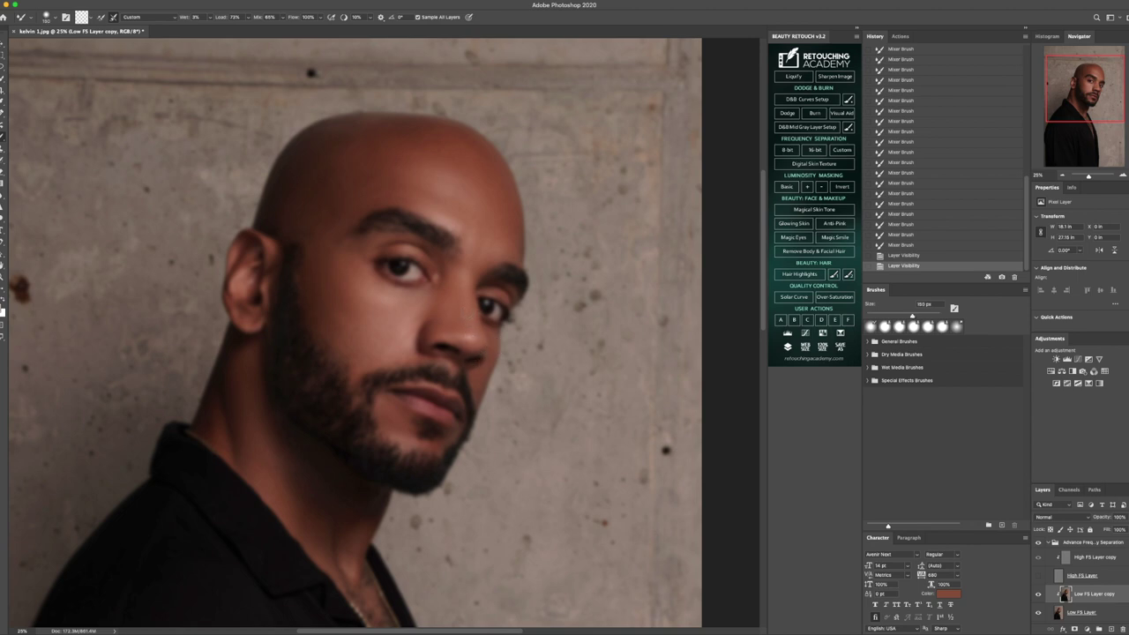
{"action": "left_click", "coordinate": [448, 332]}
{"action": "left_click", "coordinate": [448, 332]}
{"action": "left_click", "coordinate": [448, 332]}
{"action": "mouse_move", "coordinate": [455, 301]}
{"action": "left_mouse_down"}
{"action": "mouse_move", "coordinate": [458, 333]}
{"action": "mouse_move", "coordinate": [460, 293]}
{"action": "mouse_move", "coordinate": [505, 320]}
{"action": "left_mouse_up"}
{"action": "key", "text": "["}
{"action": "left_click", "coordinate": [492, 340]}
{"action": "left_click", "coordinate": [483, 374]}
{"action": "left_click", "coordinate": [478, 390]}
- Smooth the tones on the lips and along the moustache edge with a smaller Mixer Brush
{"action": "left_click", "coordinate": [421, 402]}
{"action": "left_click", "coordinate": [429, 404]}
{"action": "mouse_move", "coordinate": [437, 394]}
{"action": "left_mouse_down"}
{"action": "mouse_move", "coordinate": [419, 391]}
{"action": "mouse_move", "coordinate": [455, 407]}
{"action": "mouse_move", "coordinate": [443, 399]}
{"action": "left_mouse_up"}
{"action": "key", "text": "["}
{"action": "key", "text": "["}
{"action": "left_click", "coordinate": [403, 386]}
{"action": "left_click", "coordinate": [470, 408]}
- Enlarge the Mixer Brush and blend the area below the lower lip
{"action": "key", "text": "]"}
{"action": "key", "text": "]"}
{"action": "key", "text": "]"}
{"action": "key", "text": "]"}
{"action": "key", "text": "]"}
{"action": "left_click_drag", "start_coordinate": [400, 427], "coordinate": [424, 421]}
- Blend the near cheek with the Mixer Brush, step back one stroke in the history and repaint the cheek beside the beard
{"action": "mouse_move", "coordinate": [355, 348]}
{"action": "left_mouse_down"}
{"action": "mouse_move", "coordinate": [338, 338]}
{"action": "mouse_move", "coordinate": [353, 351]}
{"action": "mouse_move", "coordinate": [391, 342]}
{"action": "left_mouse_up"}
{"action": "key", "text": "]"}
{"action": "left_click", "coordinate": [925, 256]}
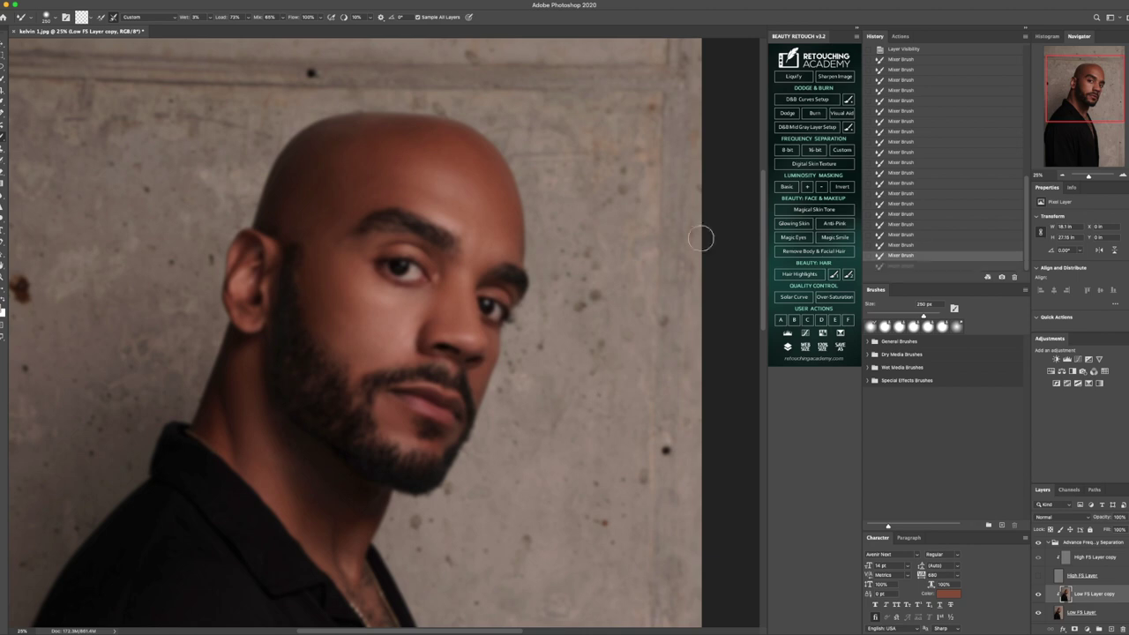
{"action": "left_click", "coordinate": [346, 347]}
{"action": "left_click", "coordinate": [323, 306]}
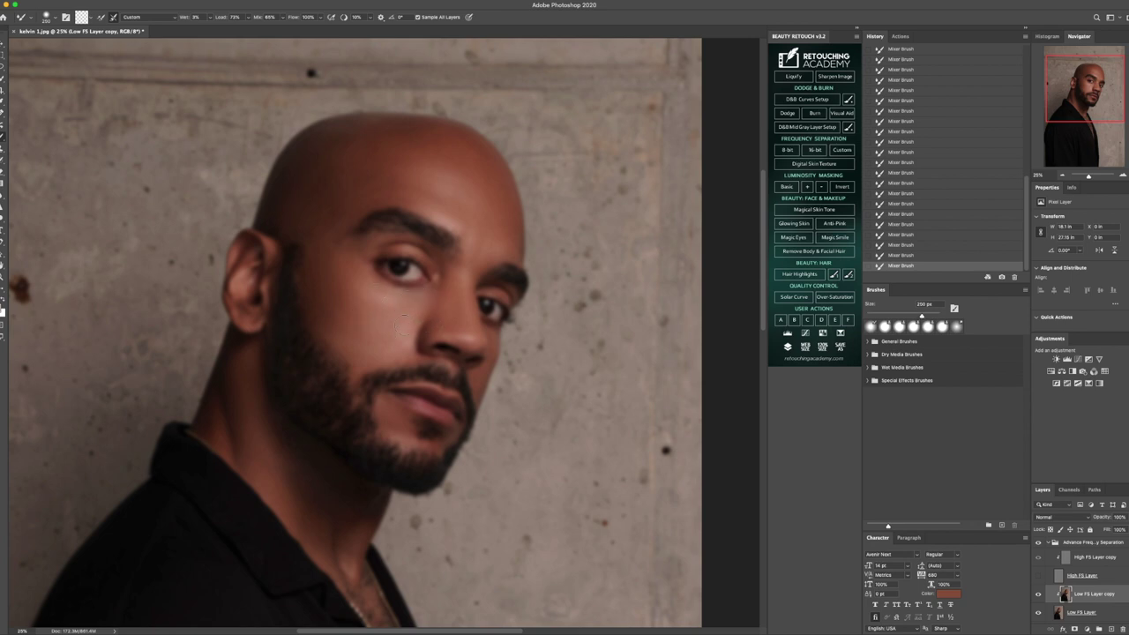
- Blend the cheek, jaw and neck tones with the Mixer Brush, varying the brush up to 300 px, and show the High FS Layer again
{"action": "key", "text": "bracketleft"}
{"action": "key", "text": "bracketleft"}
{"action": "key", "text": "bracketleft"}
{"action": "key", "text": "bracketleft"}
{"action": "key", "text": "bracketleft"}
{"action": "key", "text": "bracketleft"}
{"action": "key", "text": "bracketright"}
{"action": "key", "text": "bracketright"}
{"action": "key", "text": "bracketright"}
{"action": "key", "text": "bracketright"}
{"action": "key", "text": "bracketleft"}
{"action": "key", "text": "bracketright"}
{"action": "key", "text": "bracketright"}
{"action": "key", "text": "bracketright"}
{"action": "key", "text": "bracketleft"}
{"action": "key", "text": "bracketleft"}
{"action": "key", "text": "bracketright"}
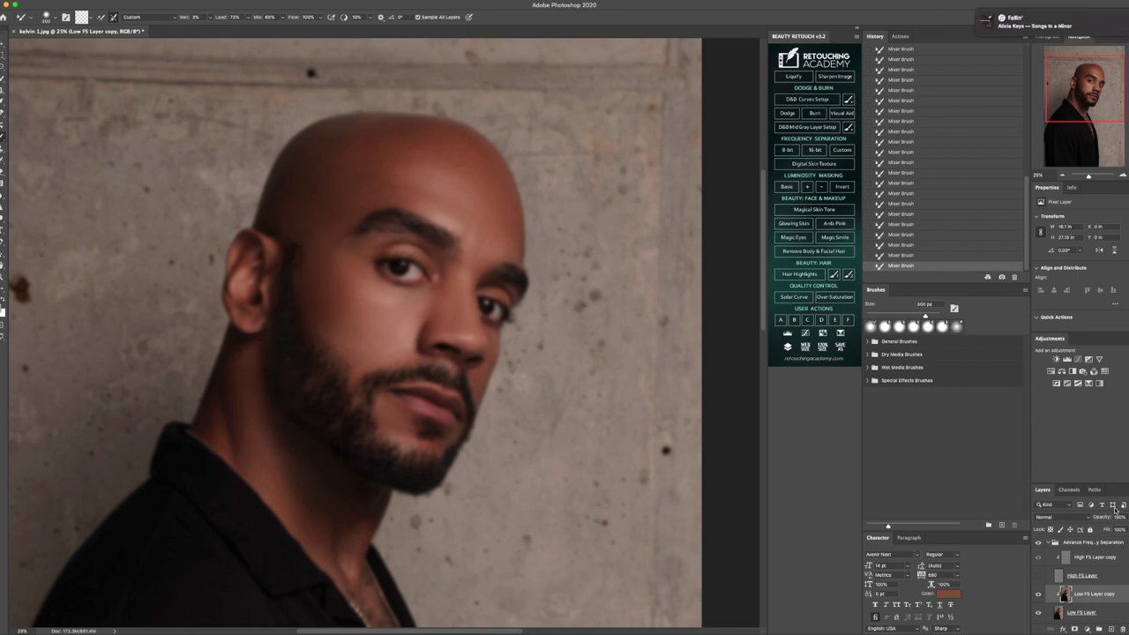
{"action": "left_click", "coordinate": [1038, 576]}
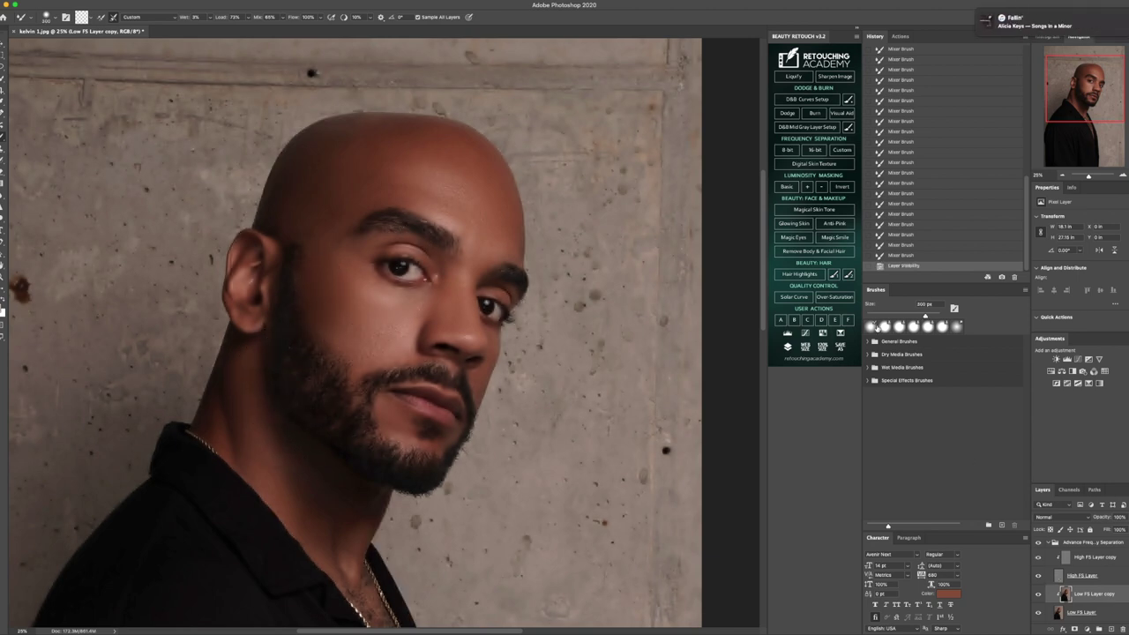
- Compare the retouched portrait with the original snapshot, returning to the latest history state
{"action": "scroll", "coordinate": [894, 179], "scroll_direction": "up", "scroll_amount": 5}
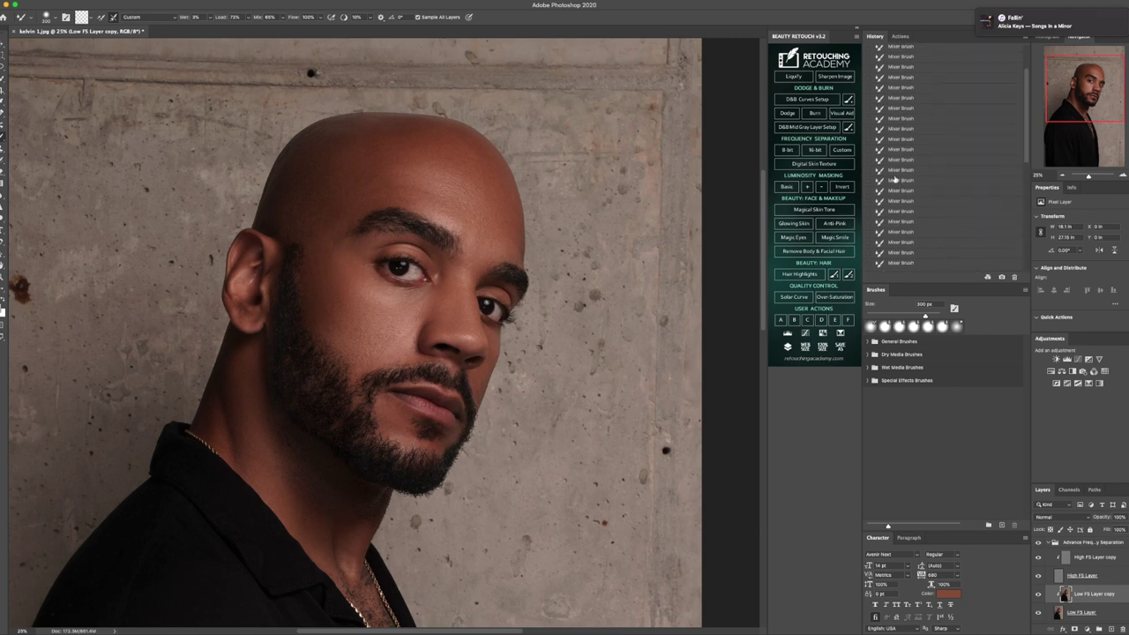
{"action": "left_click", "coordinate": [908, 53]}
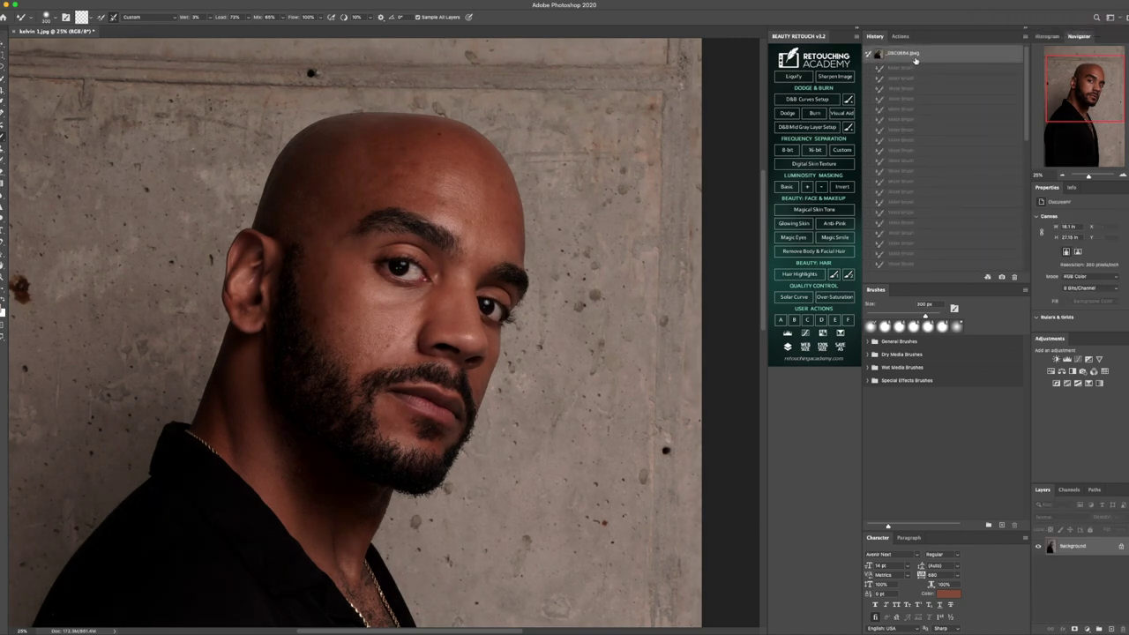
{"action": "scroll", "coordinate": [915, 221], "scroll_direction": "down", "scroll_amount": 5}
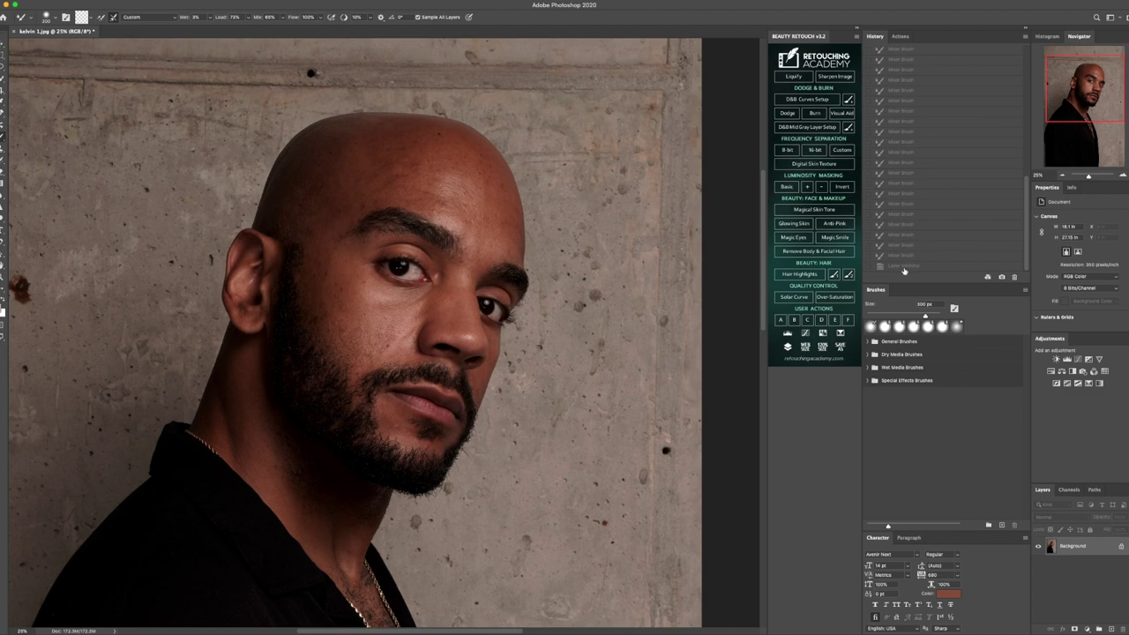
{"action": "left_click", "coordinate": [903, 267]}
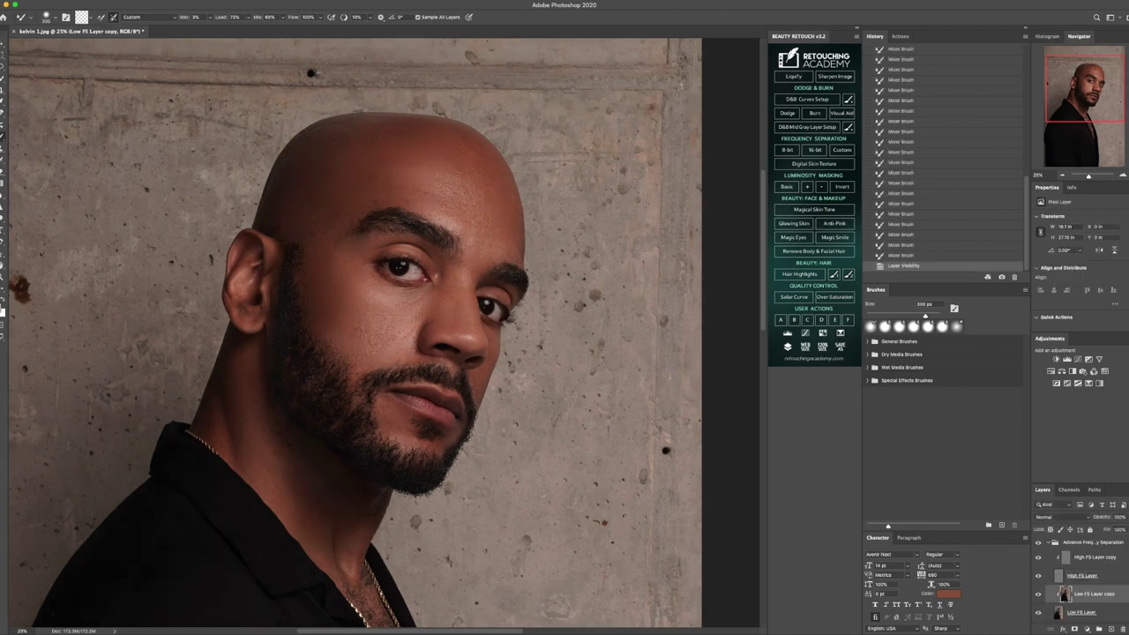
- Flatten the frequency separation group and all other layers into the Background
{"action": "left_click", "coordinate": [4, 277]}
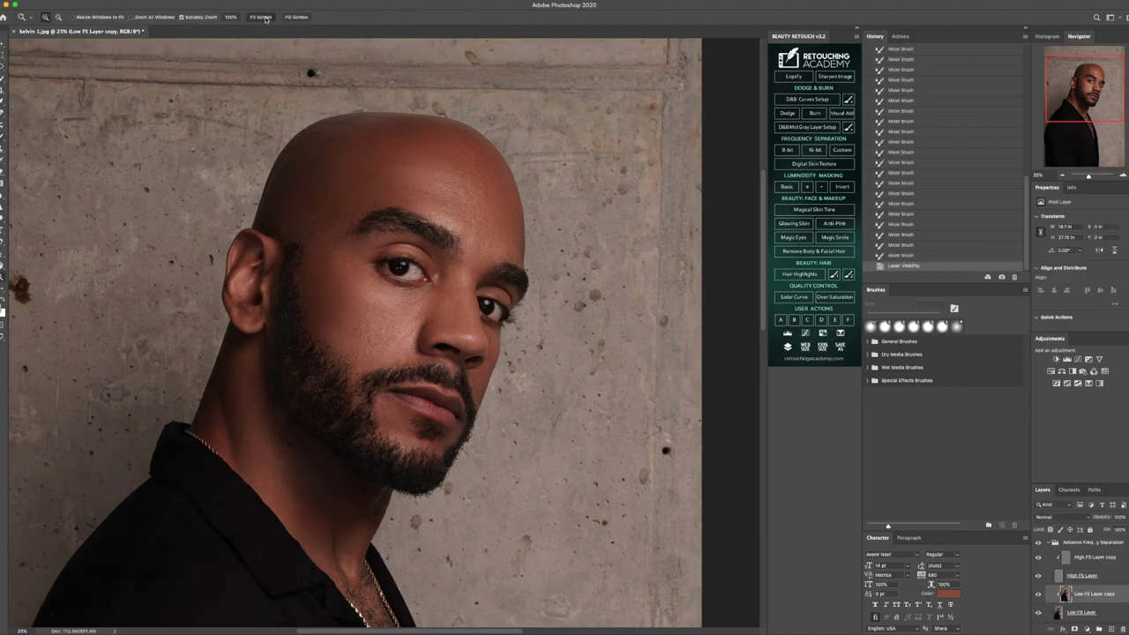
{"action": "left_click", "coordinate": [263, 18]}
{"action": "scroll", "coordinate": [1094, 583], "scroll_direction": "down", "scroll_amount": 1}
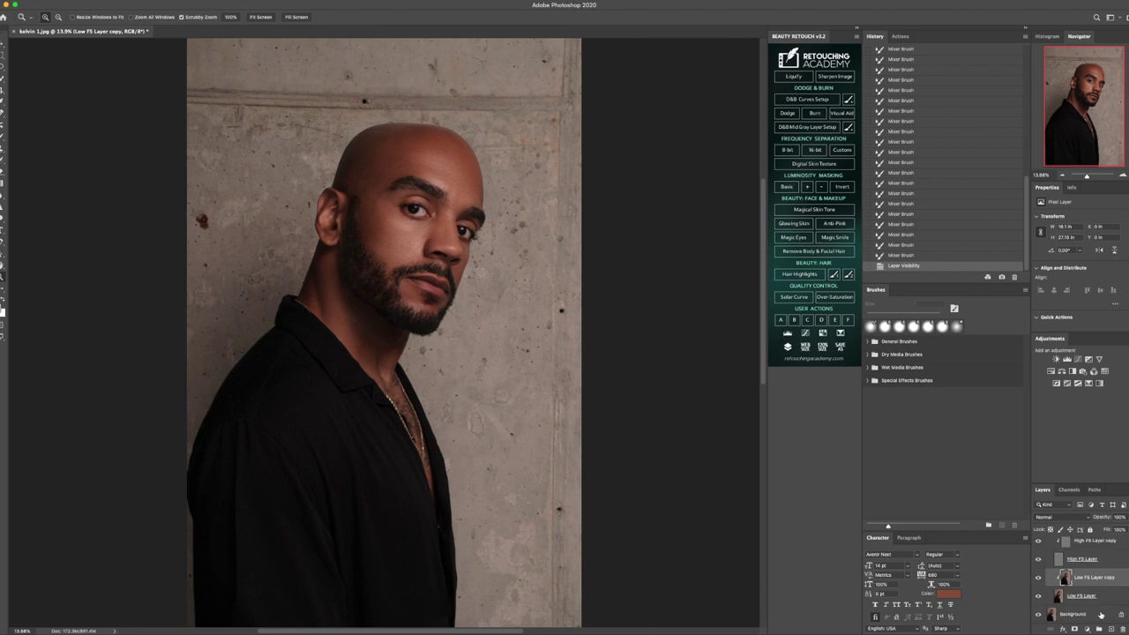
{"action": "right_click", "coordinate": [1100, 613]}
{"action": "left_click", "coordinate": [1064, 607]}
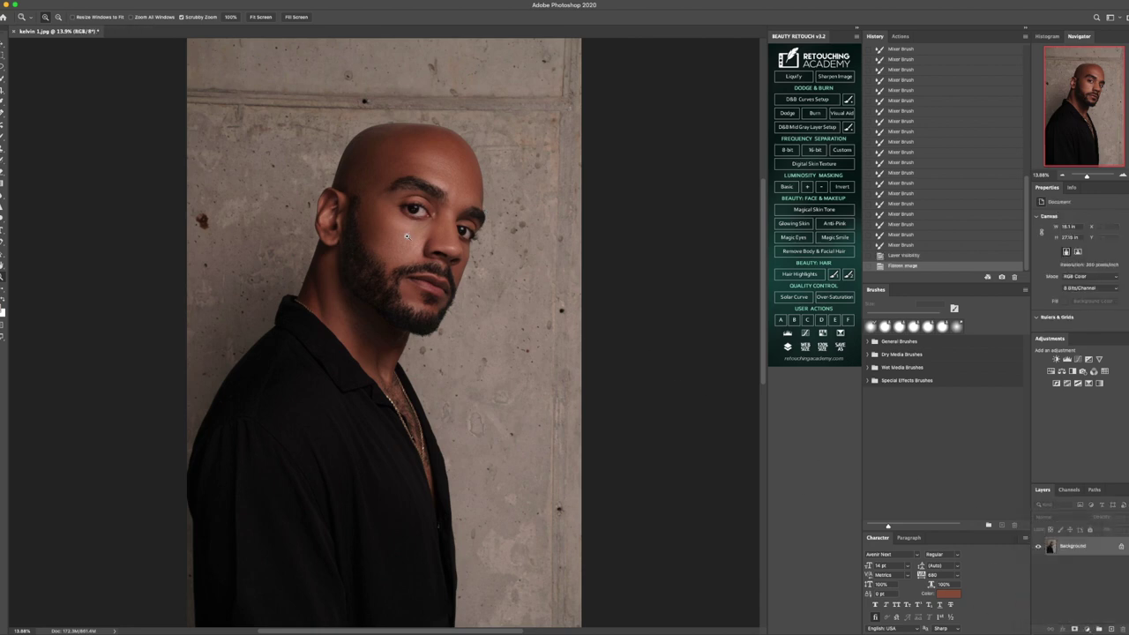
- Remove the stray hairs beneath the near eyebrow with the Spot Healing Brush
{"action": "left_click_drag", "start_coordinate": [412, 192], "coordinate": [460, 177]}
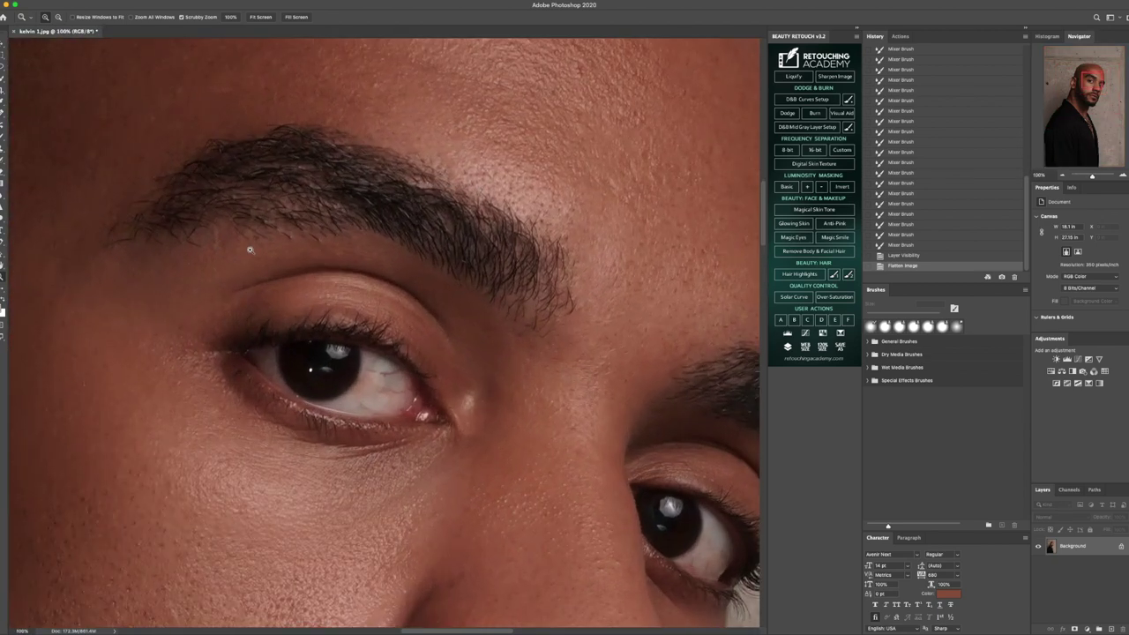
{"action": "scroll", "coordinate": [243, 252], "scroll_direction": "up", "scroll_amount": 4}
{"action": "left_click", "coordinate": [6, 135]}
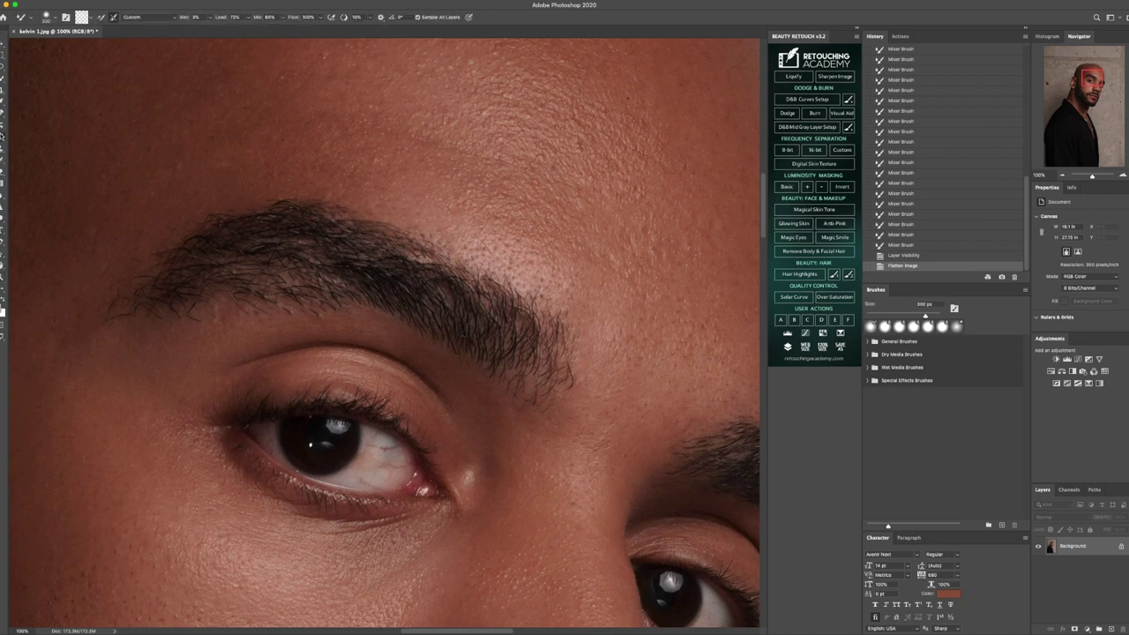
{"action": "left_click", "coordinate": [4, 114]}
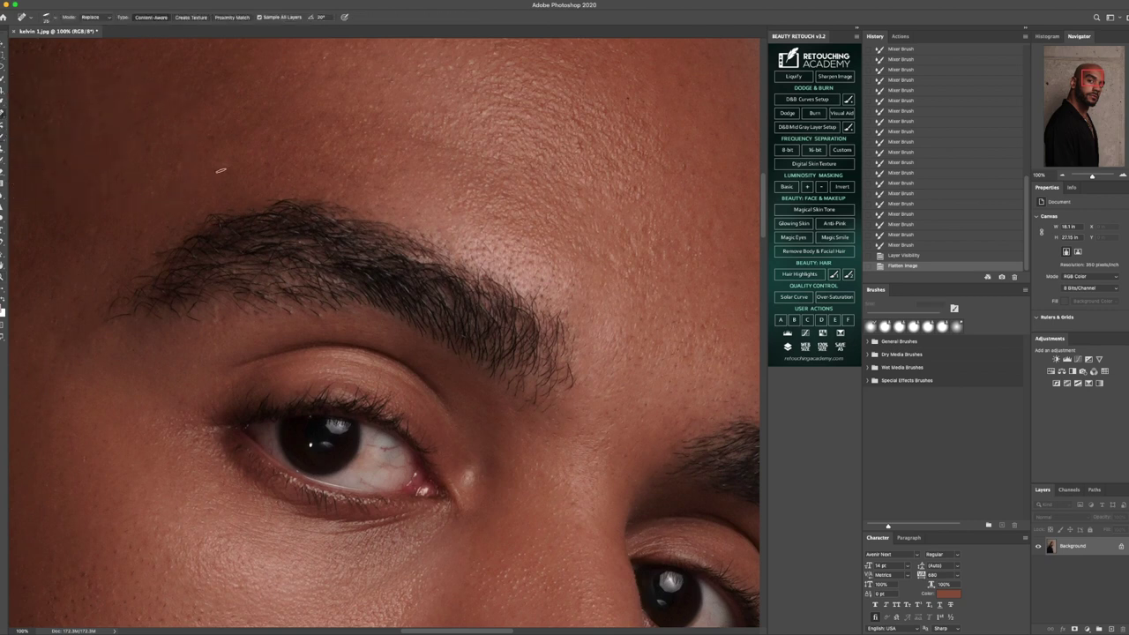
{"action": "left_click", "coordinate": [286, 309]}
{"action": "left_click", "coordinate": [326, 308]}
{"action": "left_click", "coordinate": [328, 309]}
- Heal the stray hairs around the inner end of the near eyebrow
{"action": "left_click", "coordinate": [573, 336]}
{"action": "left_click", "coordinate": [536, 293]}
{"action": "left_click", "coordinate": [551, 399]}
{"action": "left_click", "coordinate": [520, 411]}
{"action": "left_click", "coordinate": [528, 409]}
{"action": "left_click", "coordinate": [535, 408]}
{"action": "left_click", "coordinate": [564, 387]}
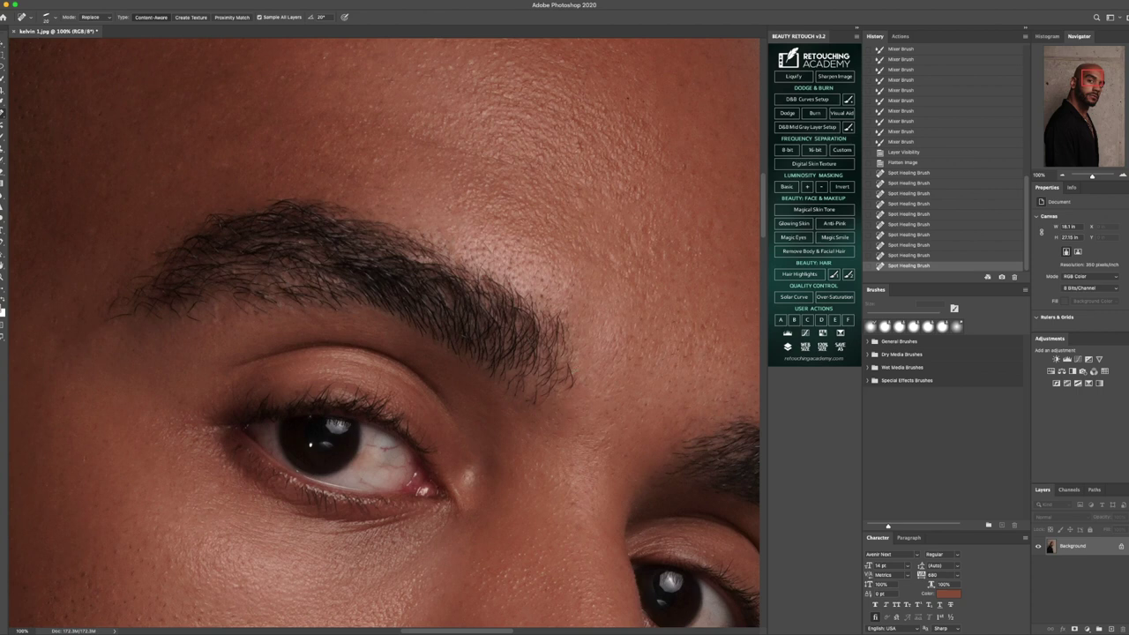
{"action": "left_click", "coordinate": [573, 381]}
{"action": "left_click", "coordinate": [570, 385]}
{"action": "left_click", "coordinate": [571, 394]}
{"action": "left_click", "coordinate": [580, 382]}
{"action": "left_click", "coordinate": [573, 370]}
{"action": "left_click", "coordinate": [568, 375]}
- Clean up the stray hairs at the outer tail of the near eyebrow
{"action": "left_click_drag", "start_coordinate": [112, 314], "coordinate": [134, 314]}
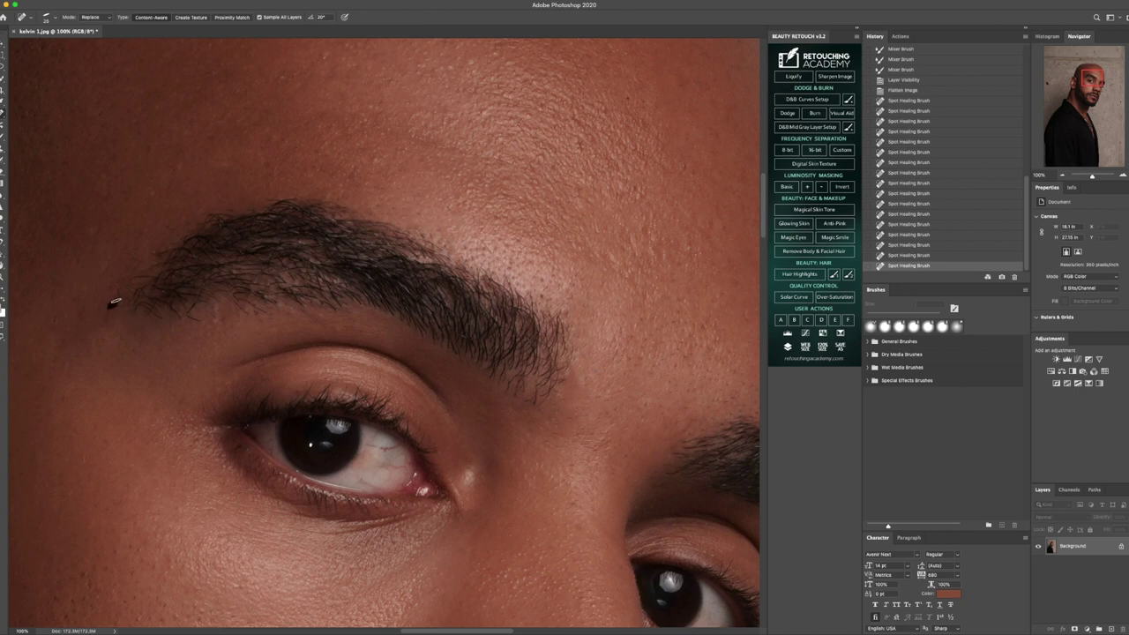
{"action": "left_click", "coordinate": [128, 301]}
{"action": "left_click", "coordinate": [134, 311]}
{"action": "left_click", "coordinate": [152, 252]}
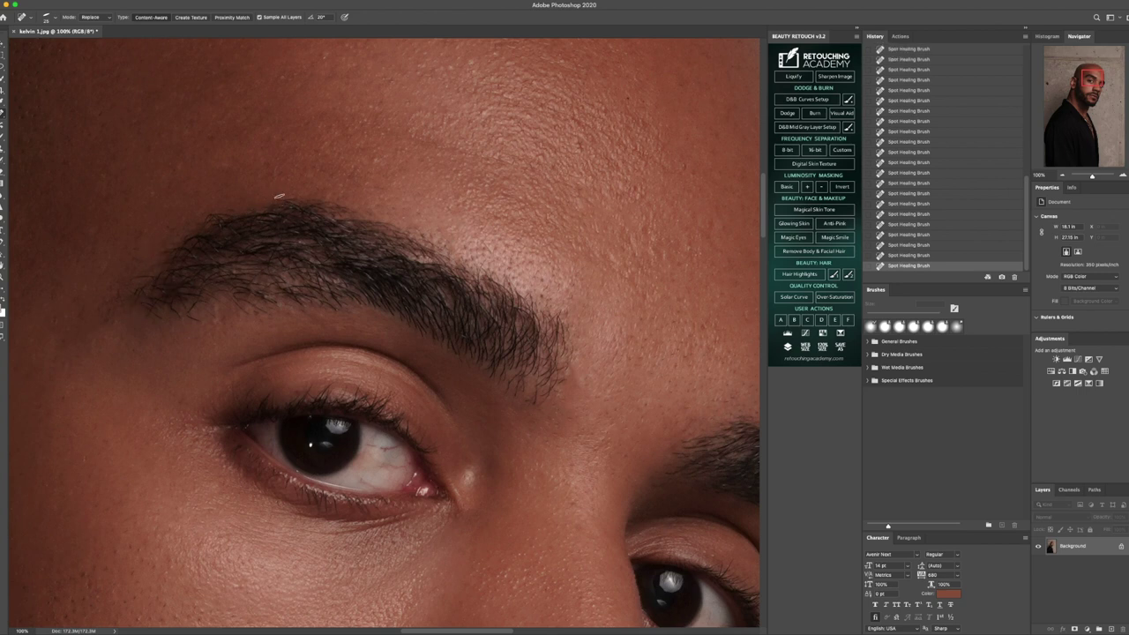
- Tidy the upper edge of the near eyebrow and heal the leftover spots around the brow and temple
{"action": "left_click_drag", "start_coordinate": [368, 202], "coordinate": [446, 238]}
{"action": "left_click", "coordinate": [511, 277]}
{"action": "left_click", "coordinate": [489, 246]}
{"action": "left_click", "coordinate": [486, 271]}
{"action": "left_click", "coordinate": [527, 399]}
{"action": "left_click", "coordinate": [180, 403]}
{"action": "left_click", "coordinate": [197, 321]}
- Compare the cleaned eyebrow with the flattened-image history state, returning to the latest state
{"action": "scroll", "coordinate": [944, 146], "scroll_direction": "up", "scroll_amount": 1}
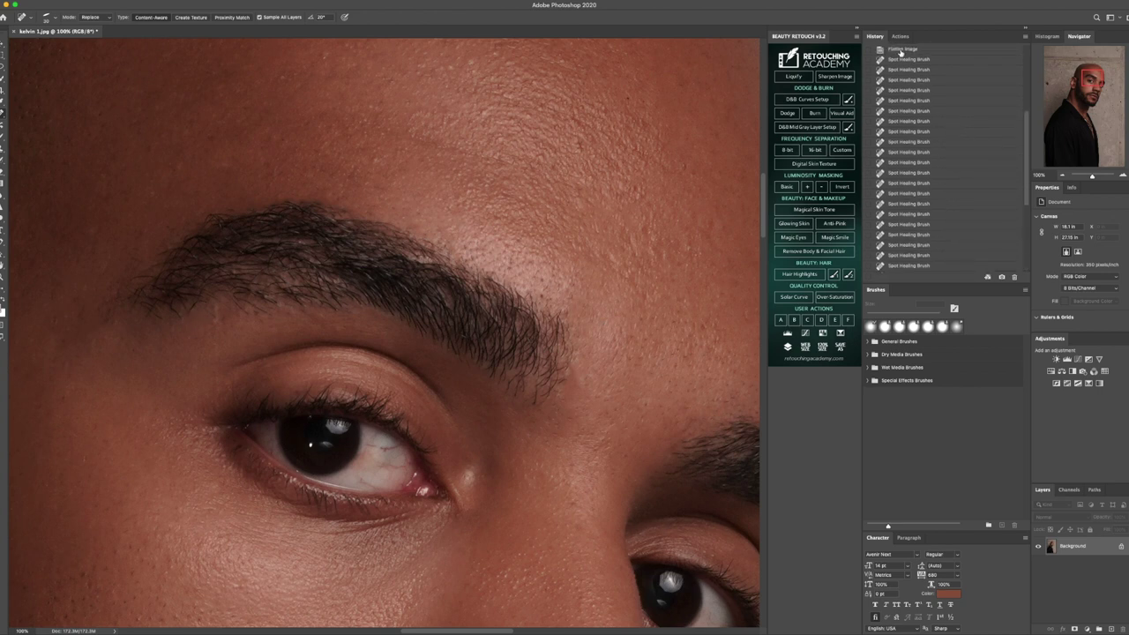
{"action": "left_click", "coordinate": [900, 50]}
{"action": "scroll", "coordinate": [915, 183], "scroll_direction": "down", "scroll_amount": 2}
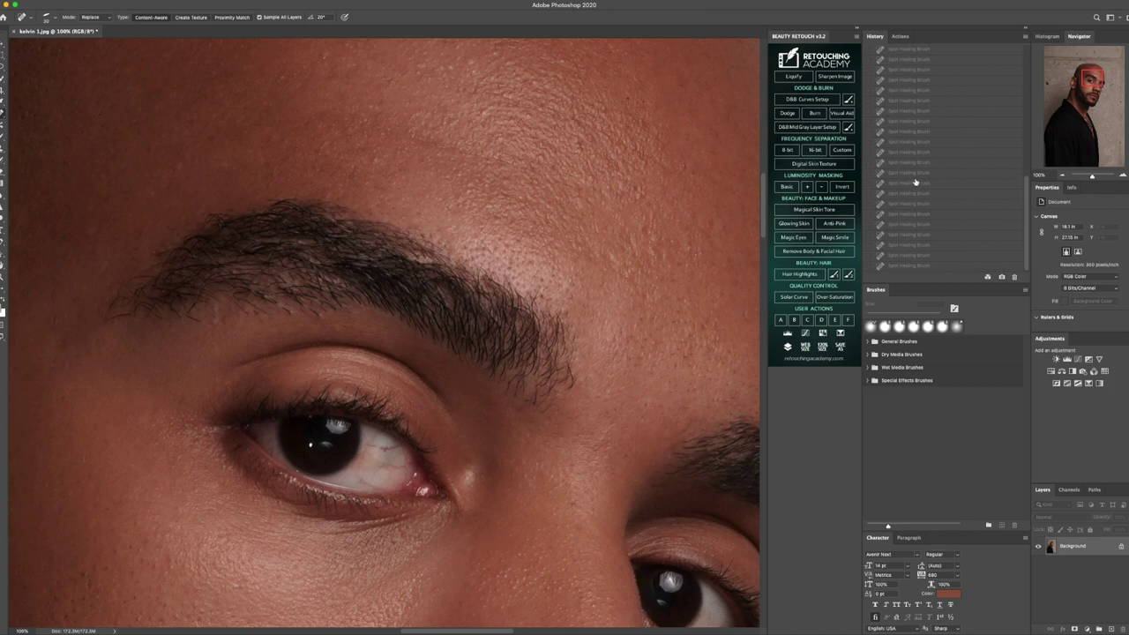
{"action": "left_click", "coordinate": [919, 268]}
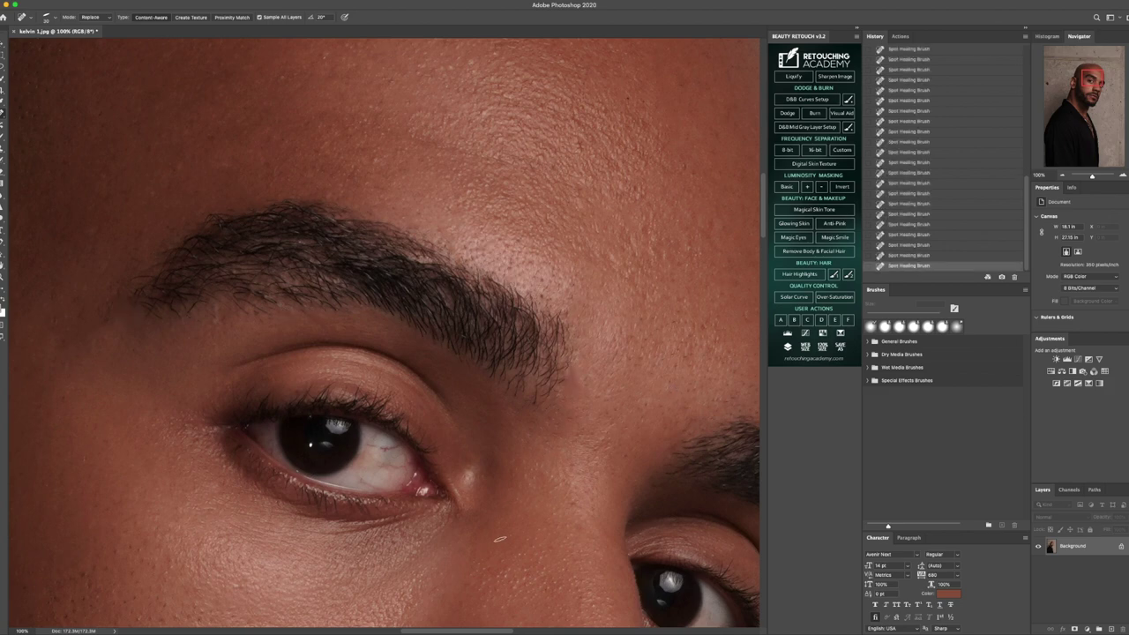
- Heal the stray hairs between the far eyebrow's outer tail and the upper eyelashes
{"action": "left_click_drag", "start_coordinate": [499, 630], "coordinate": [569, 631]}
{"action": "scroll", "coordinate": [501, 532], "scroll_direction": "down", "scroll_amount": 2}
{"action": "mouse_move", "coordinate": [481, 532]}
{"action": "left_mouse_down"}
{"action": "mouse_move", "coordinate": [499, 510]}
{"action": "mouse_move", "coordinate": [469, 536]}
{"action": "left_mouse_up"}
{"action": "left_click", "coordinate": [474, 534]}
{"action": "left_click", "coordinate": [469, 532]}
{"action": "left_click", "coordinate": [461, 537]}
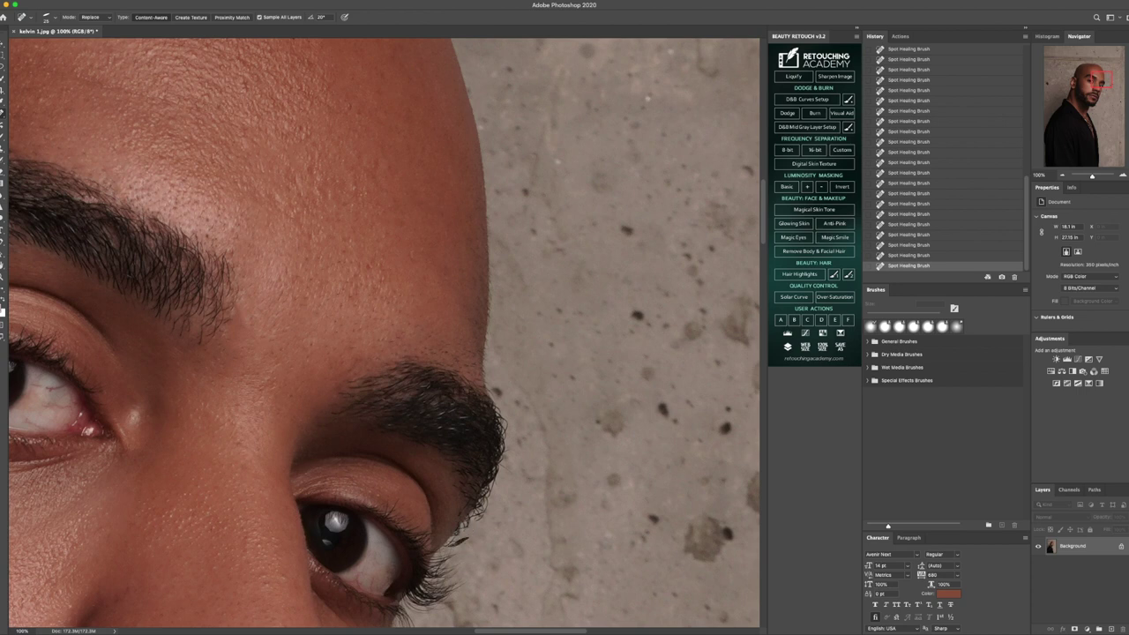
{"action": "left_click", "coordinate": [456, 542]}
{"action": "left_click", "coordinate": [457, 537]}
{"action": "left_click", "coordinate": [464, 533]}
{"action": "left_click", "coordinate": [457, 538]}
{"action": "left_click", "coordinate": [479, 519]}
- Clean up the far eyebrow's outer edge, the forehead outline and the leftover spots around both brows
{"action": "left_click", "coordinate": [509, 468]}
{"action": "left_click", "coordinate": [506, 421]}
{"action": "left_click", "coordinate": [507, 453]}
{"action": "left_click", "coordinate": [493, 392]}
{"action": "left_click", "coordinate": [492, 284]}
{"action": "left_click_drag", "start_coordinate": [493, 310], "coordinate": [493, 324]}
{"action": "left_click", "coordinate": [413, 257]}
{"action": "left_click", "coordinate": [900, 36]}
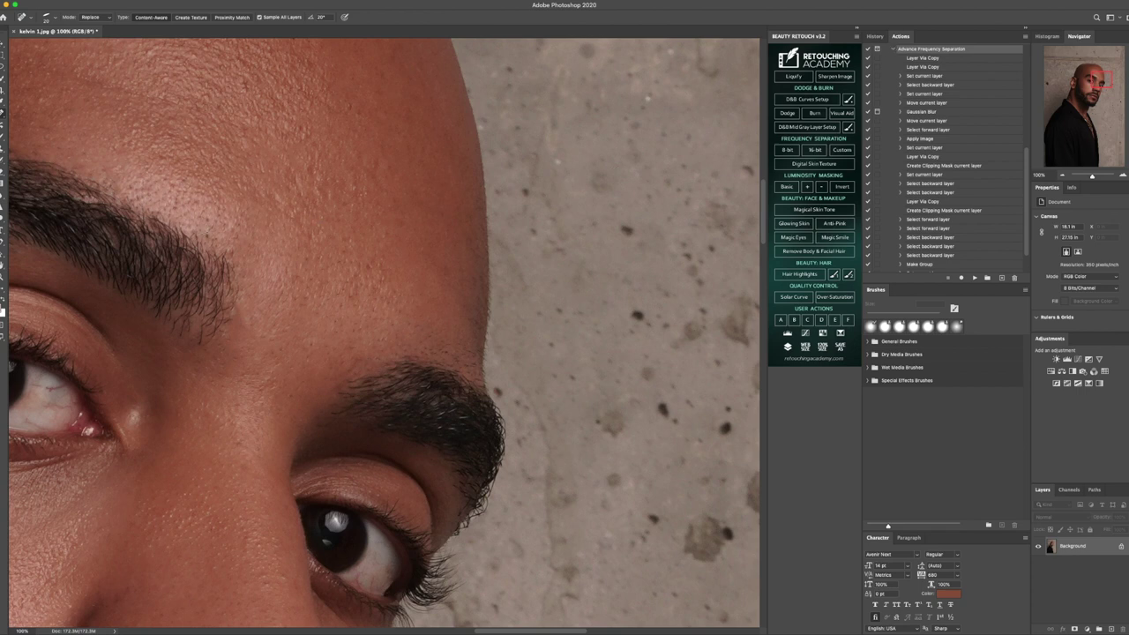
{"action": "left_click", "coordinate": [874, 36]}
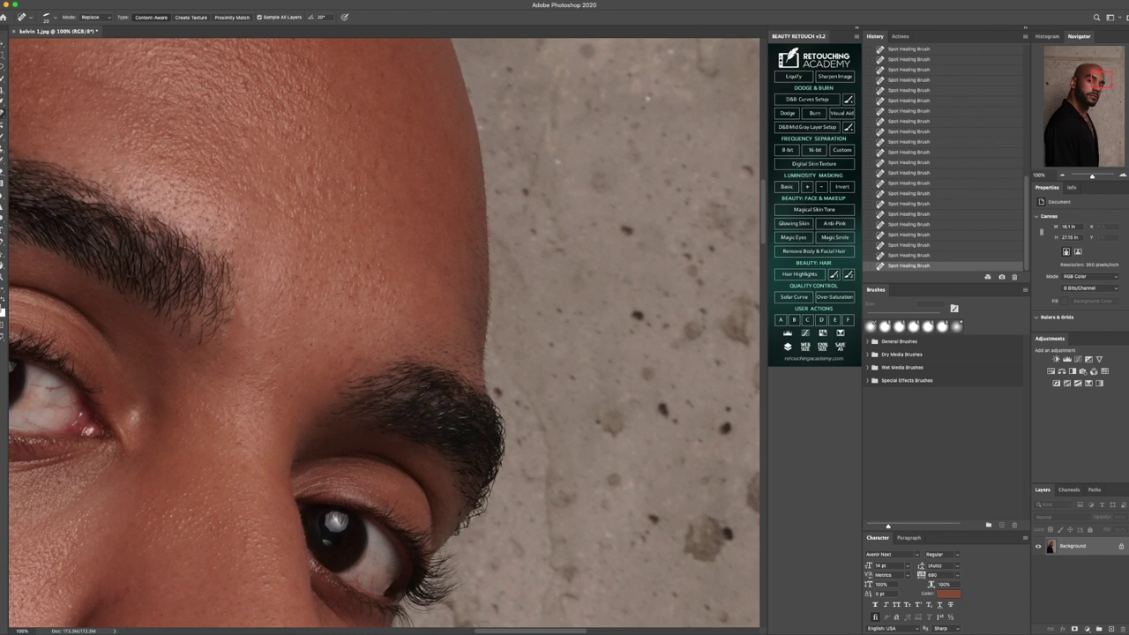
{"action": "left_click", "coordinate": [239, 286]}
- Fit the portrait on screen and compare it with an early history state, returning to the latest state
{"action": "left_click", "coordinate": [5, 279]}
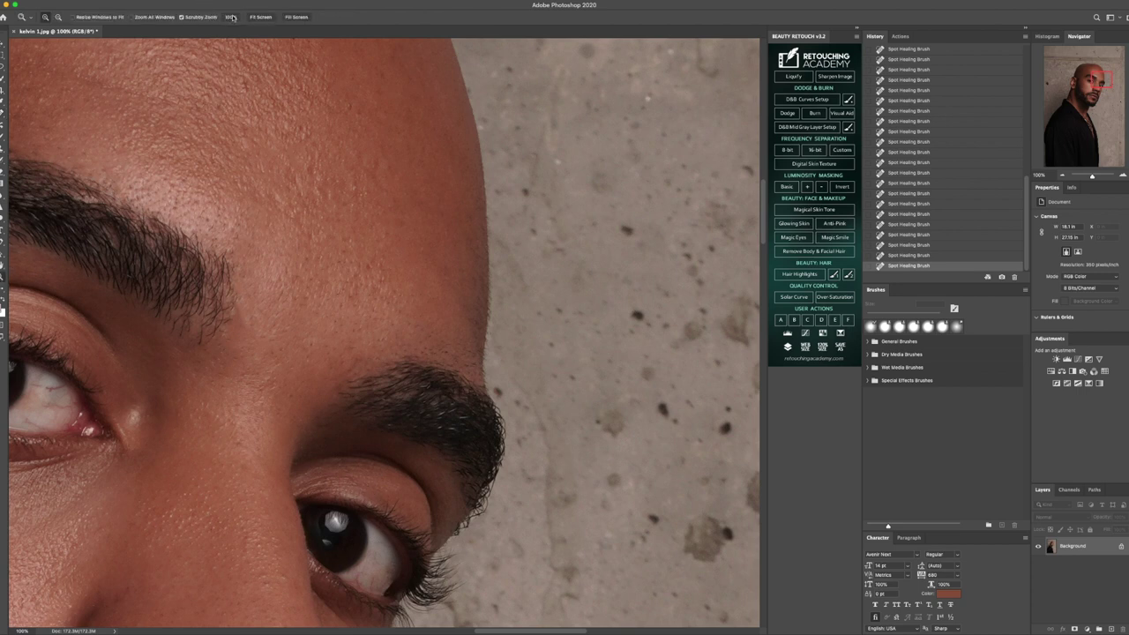
{"action": "left_click", "coordinate": [256, 17]}
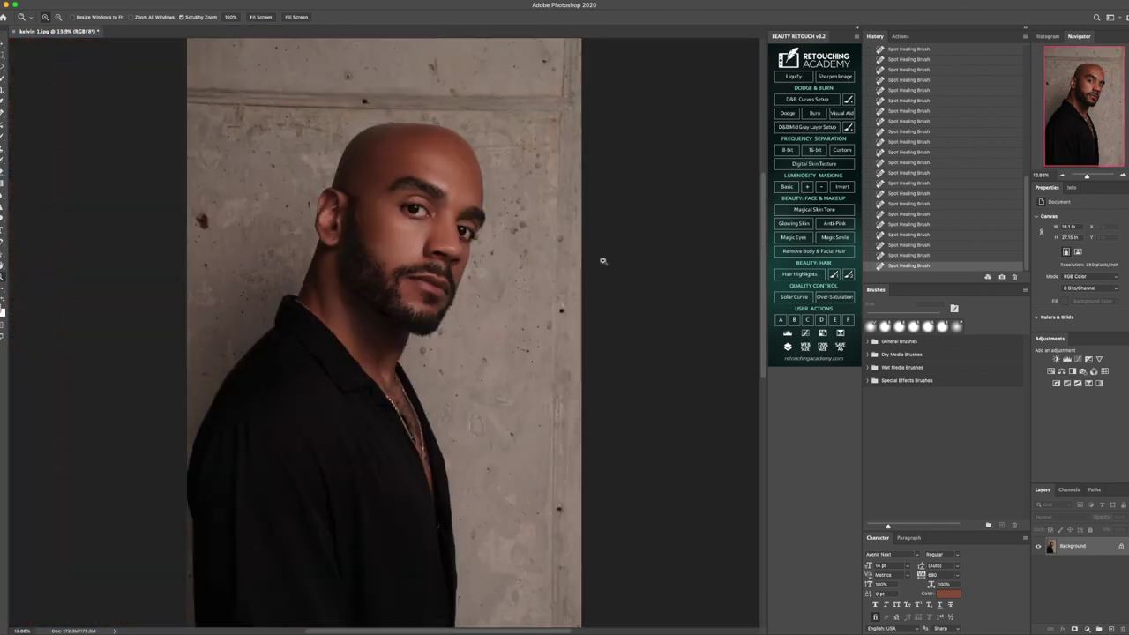
{"action": "scroll", "coordinate": [944, 192], "scroll_direction": "up", "scroll_amount": 15}
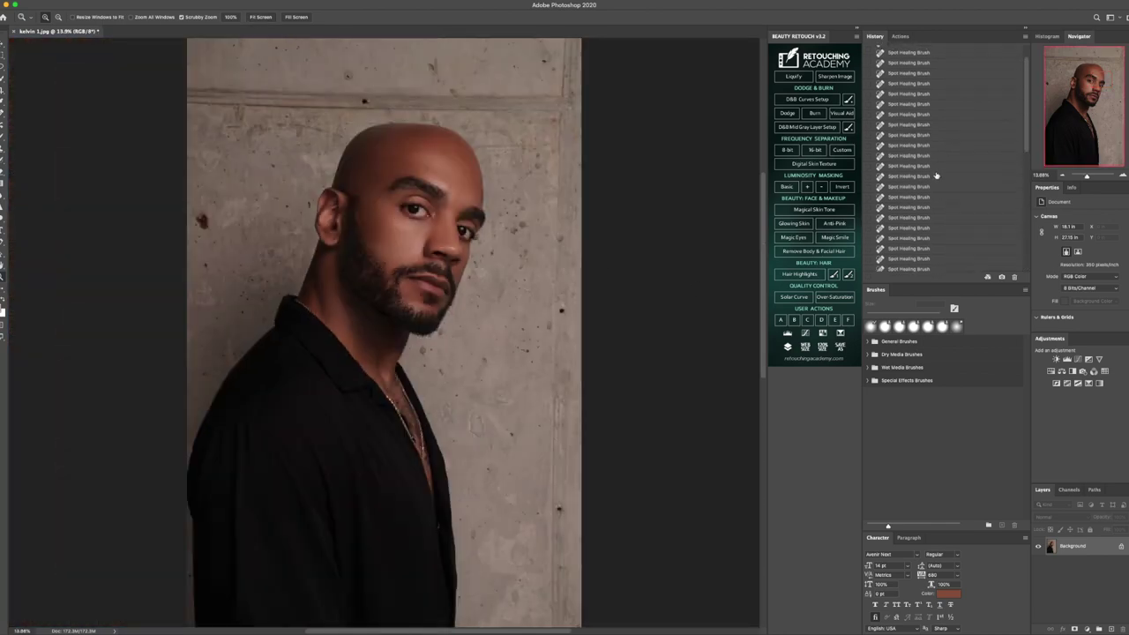
{"action": "left_click", "coordinate": [922, 54]}
{"action": "scroll", "coordinate": [924, 176], "scroll_direction": "down", "scroll_amount": 10}
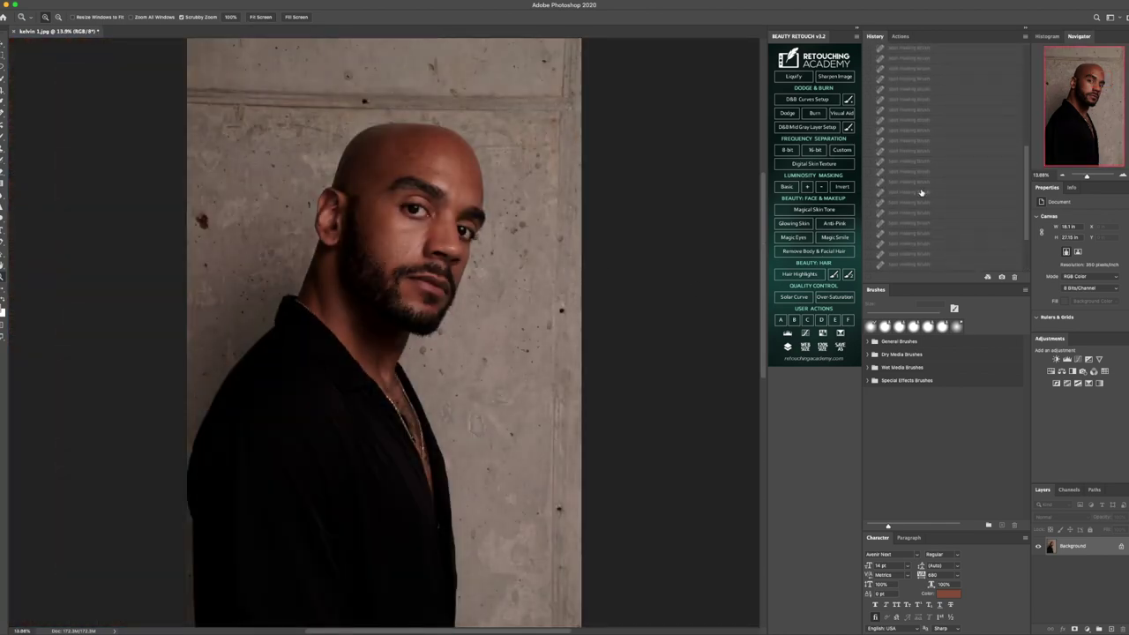
{"action": "left_click", "coordinate": [917, 268]}
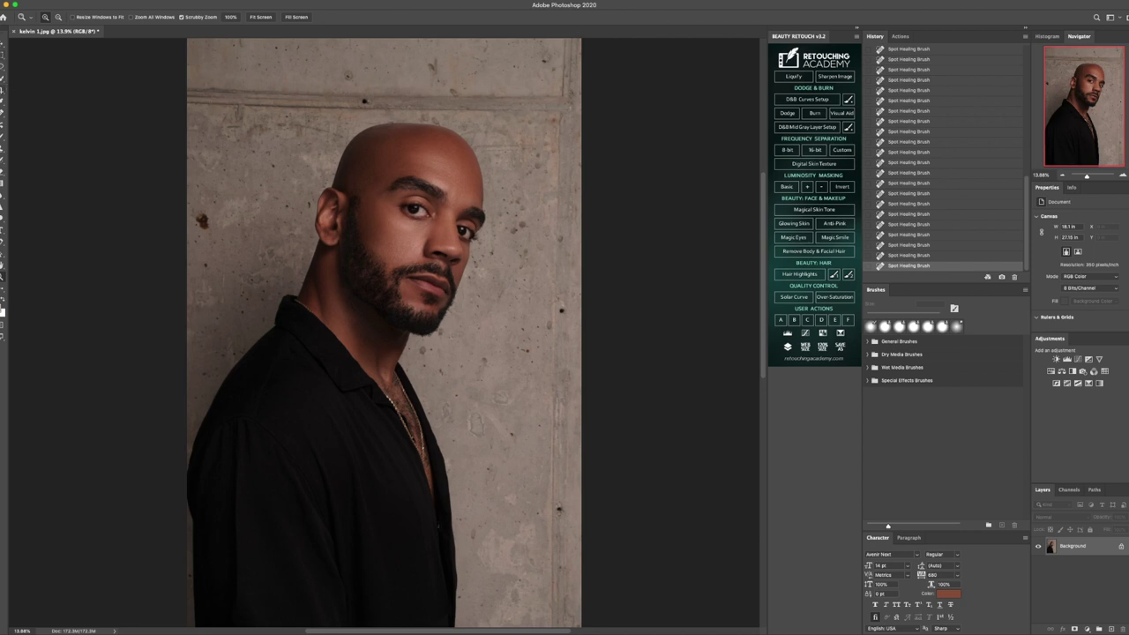
- Remove the dark holes and marks from the concrete wall around the head with the Spot Healing Brush
{"action": "left_click", "coordinate": [3, 114]}
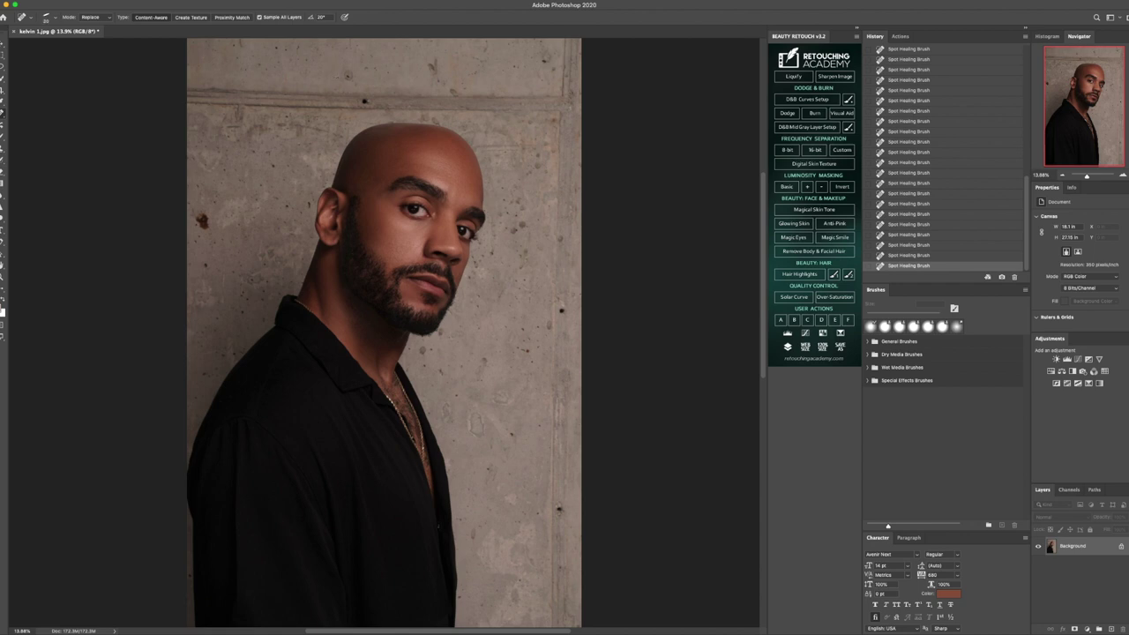
{"action": "left_click_drag", "start_coordinate": [342, 81], "coordinate": [356, 73]}
{"action": "mouse_move", "coordinate": [432, 74]}
{"action": "left_mouse_down"}
{"action": "mouse_move", "coordinate": [440, 56]}
{"action": "mouse_move", "coordinate": [457, 93]}
{"action": "left_mouse_up"}
{"action": "left_click_drag", "start_coordinate": [357, 100], "coordinate": [372, 103]}
{"action": "mouse_move", "coordinate": [201, 213]}
{"action": "left_mouse_down"}
{"action": "mouse_move", "coordinate": [209, 235]}
{"action": "mouse_move", "coordinate": [206, 215]}
{"action": "left_mouse_up"}
{"action": "left_click_drag", "start_coordinate": [254, 124], "coordinate": [345, 136]}
{"action": "left_click_drag", "start_coordinate": [562, 235], "coordinate": [564, 245]}
- Paint out the vertical groove in the wall to the image's bottom edge, using a smaller brush for the corner
{"action": "mouse_move", "coordinate": [566, 113]}
{"action": "left_mouse_down"}
{"action": "mouse_move", "coordinate": [554, 353]}
{"action": "mouse_move", "coordinate": [568, 463]}
{"action": "mouse_move", "coordinate": [556, 628]}
{"action": "left_mouse_up"}
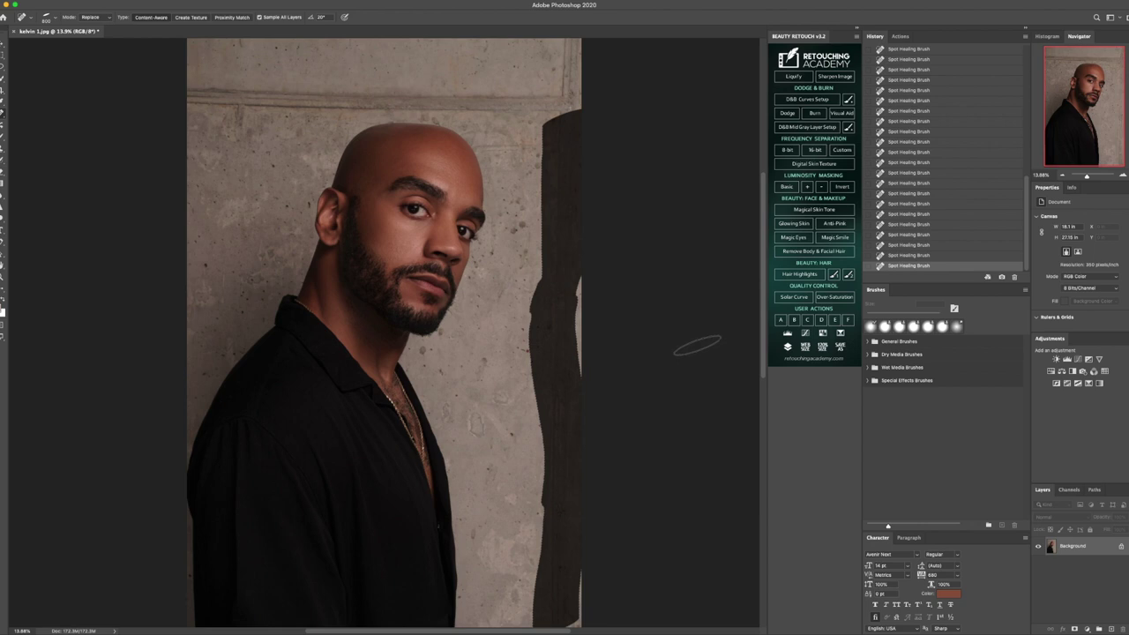
{"action": "scroll", "coordinate": [214, 99], "scroll_direction": "down", "scroll_amount": 3}
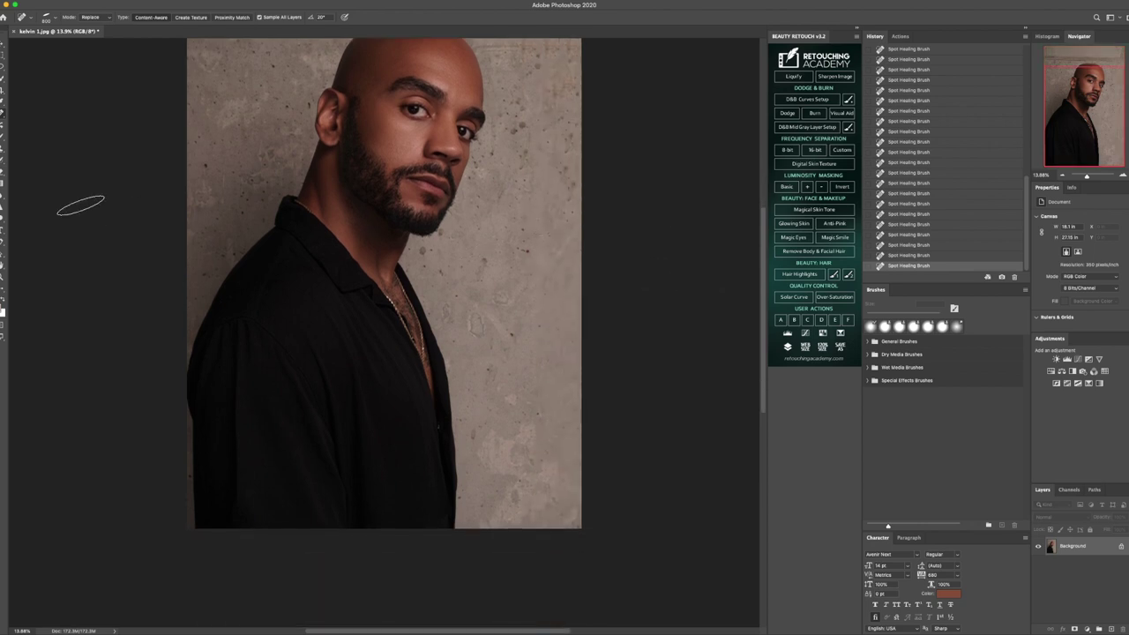
{"action": "key", "text": "bracketleft"}
{"action": "key", "text": "bracketleft"}
{"action": "key", "text": "bracketleft"}
{"action": "left_click", "coordinate": [577, 527]}
- Heal the wall strip beside the top of the head and the remaining vertical groove in the upper corner
{"action": "scroll", "coordinate": [652, 454], "scroll_direction": "up", "scroll_amount": 5}
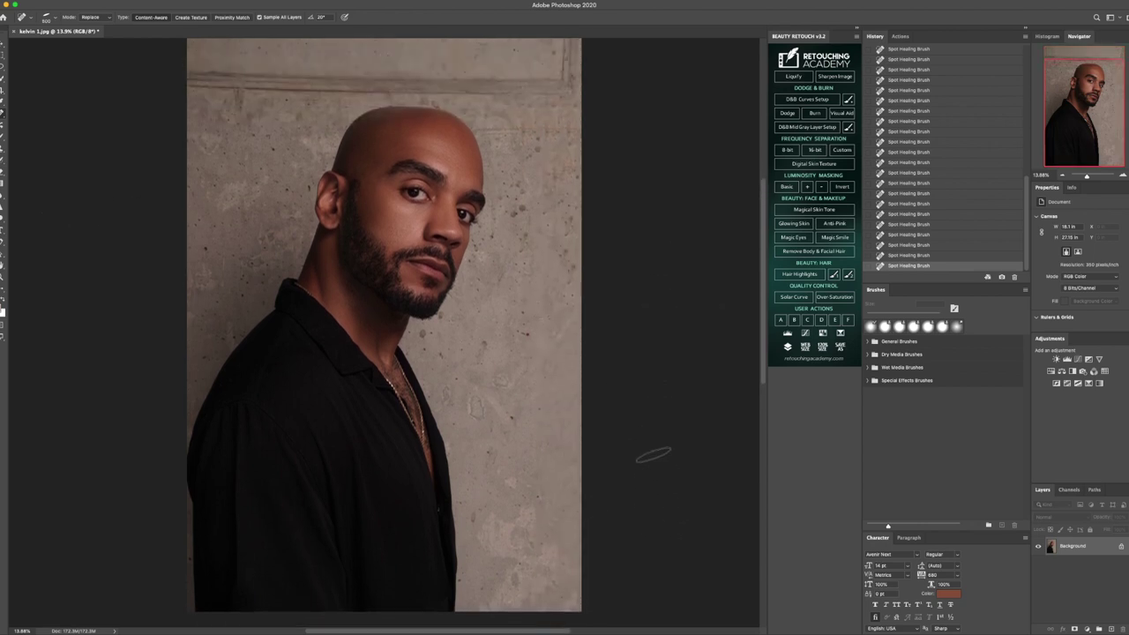
{"action": "mouse_move", "coordinate": [498, 206]}
{"action": "left_mouse_down"}
{"action": "mouse_move", "coordinate": [545, 226]}
{"action": "mouse_move", "coordinate": [568, 217]}
{"action": "mouse_move", "coordinate": [669, 229]}
{"action": "left_mouse_up"}
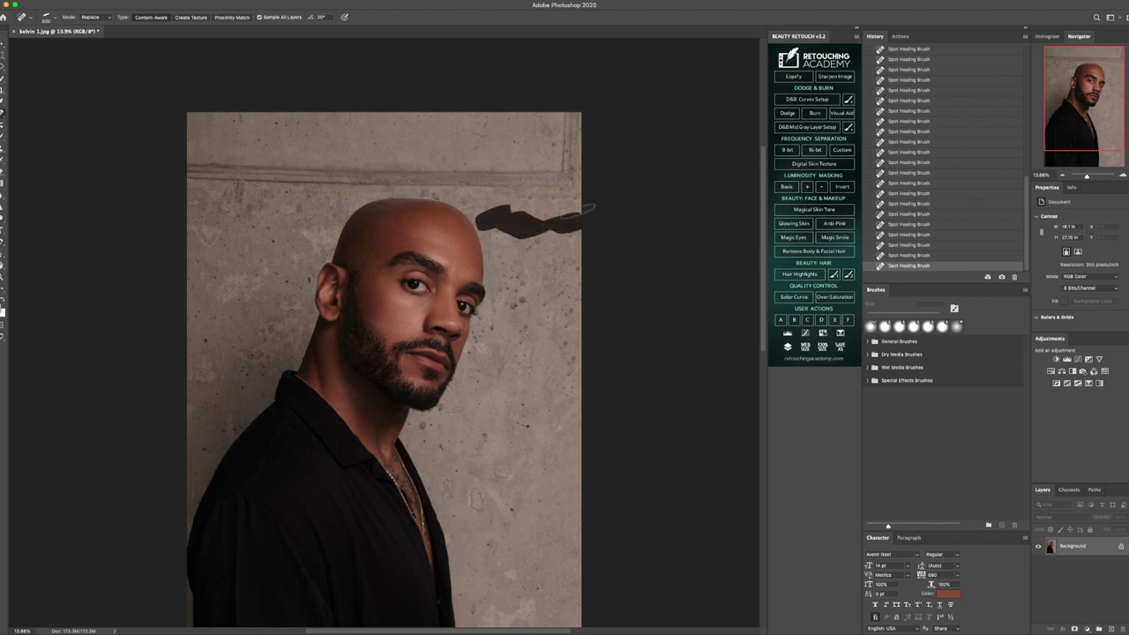
{"action": "left_click_drag", "start_coordinate": [585, 209], "coordinate": [571, 104]}
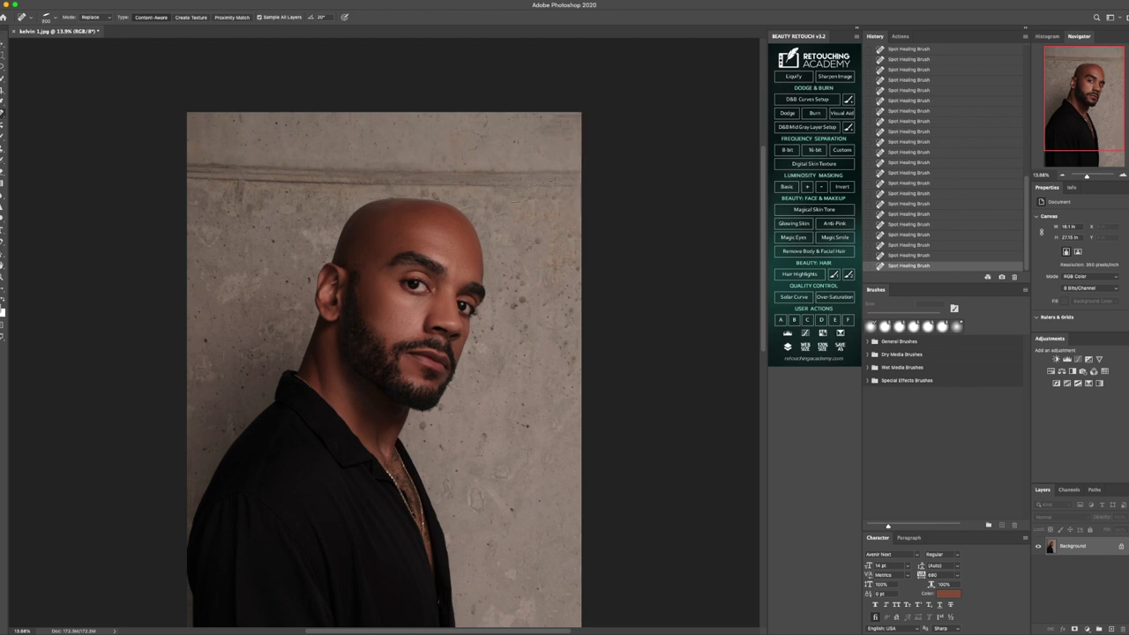
- Rotate the elliptical healing brush to near vertical and paint out the horizontal ridge across the wall above the head
{"action": "right_click", "coordinate": [553, 190]}
{"action": "left_click_drag", "start_coordinate": [586, 272], "coordinate": [575, 258]}
{"action": "key", "text": "Return"}
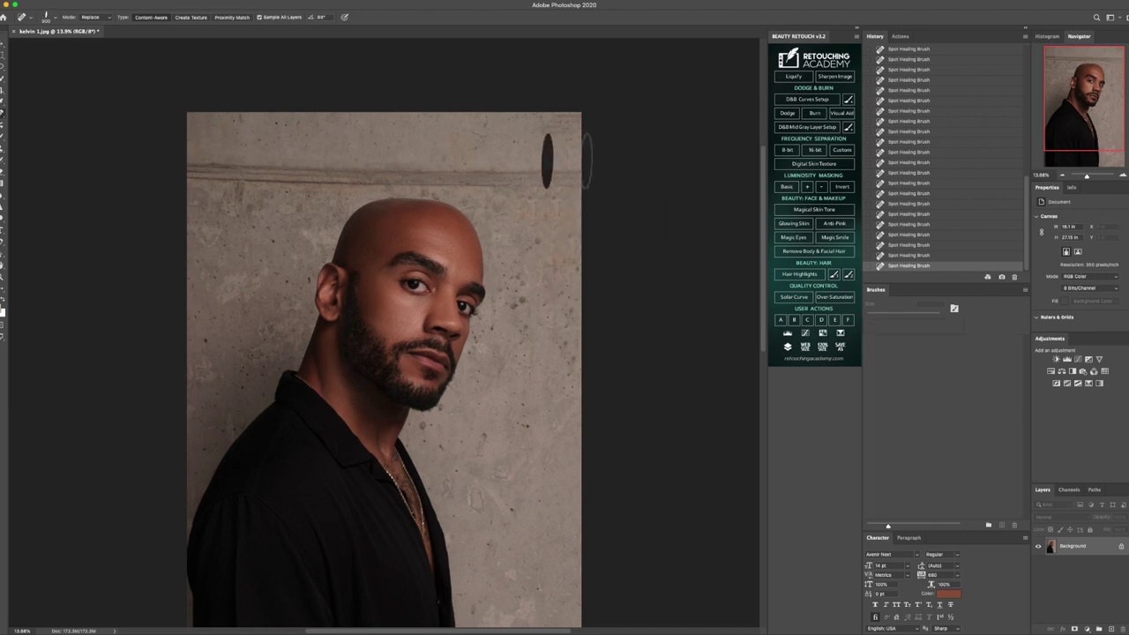
{"action": "left_click_drag", "start_coordinate": [589, 172], "coordinate": [543, 170]}
{"action": "mouse_move", "coordinate": [487, 171]}
{"action": "left_mouse_down"}
{"action": "mouse_move", "coordinate": [203, 172]}
{"action": "mouse_move", "coordinate": [194, 181]}
{"action": "mouse_move", "coordinate": [255, 191]}
{"action": "left_mouse_up"}
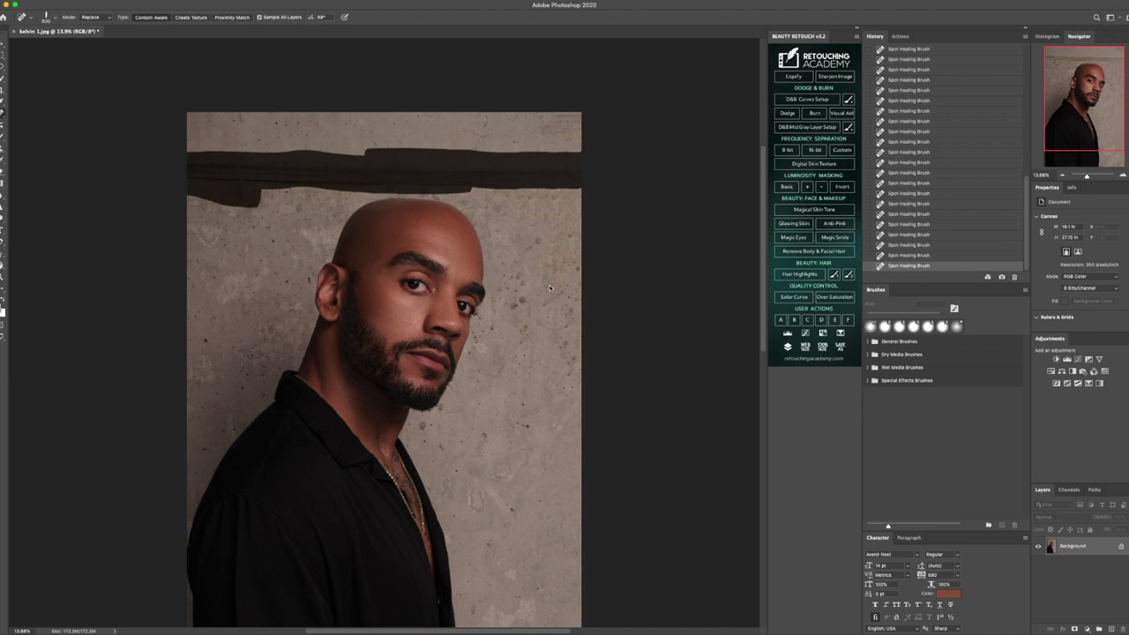
- Heal the remaining small holes and marks on the wall on both sides of the man
{"action": "left_click", "coordinate": [509, 506]}
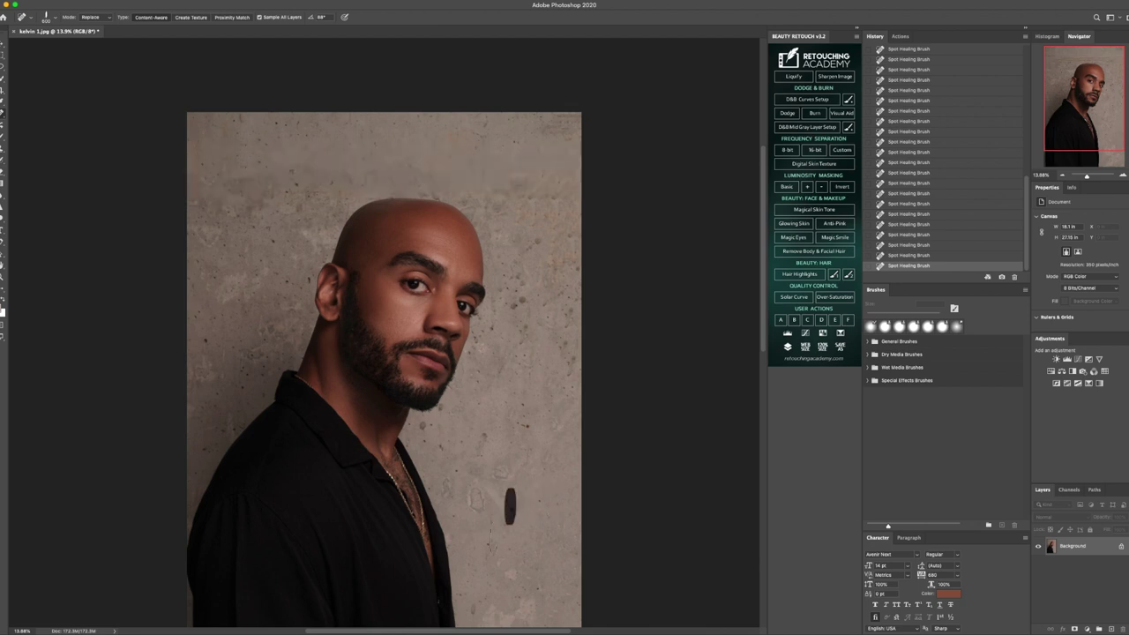
{"action": "left_click", "coordinate": [488, 538]}
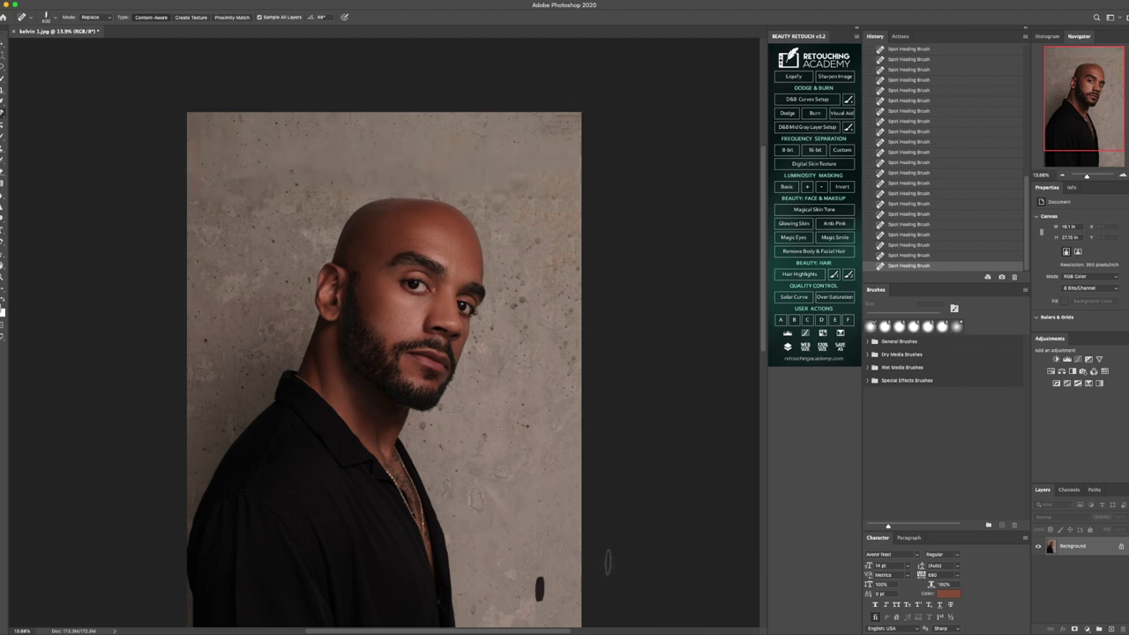
{"action": "left_click", "coordinate": [513, 304]}
{"action": "left_click", "coordinate": [523, 300]}
{"action": "left_click", "coordinate": [524, 325]}
{"action": "left_click", "coordinate": [521, 338]}
{"action": "left_click", "coordinate": [534, 243]}
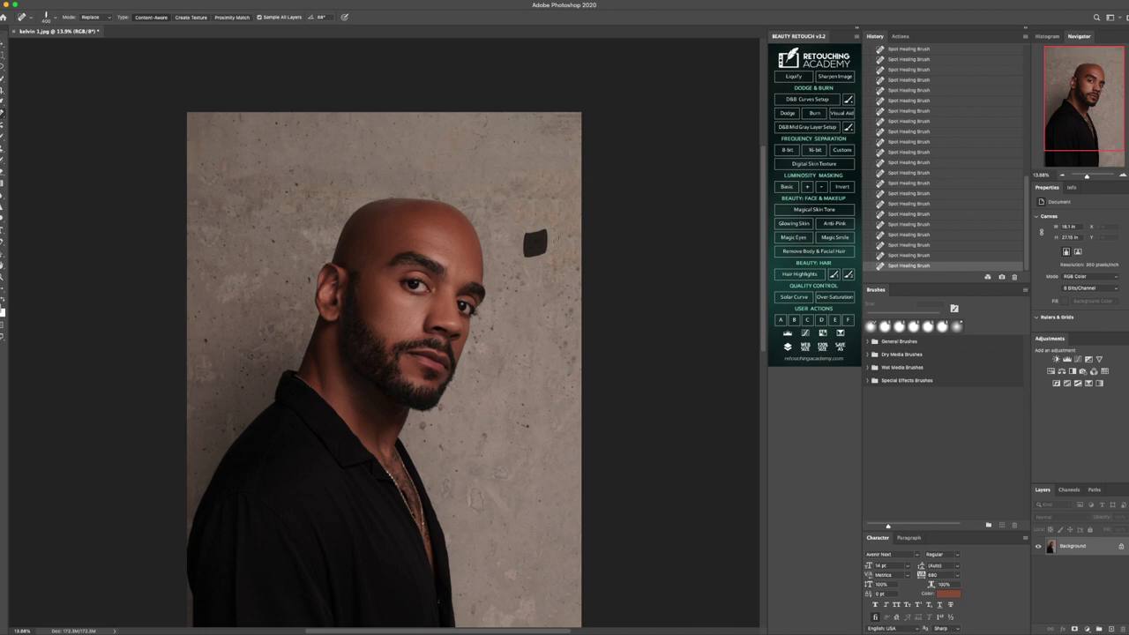
{"action": "left_click", "coordinate": [296, 182]}
{"action": "left_click_drag", "start_coordinate": [202, 340], "coordinate": [222, 343]}
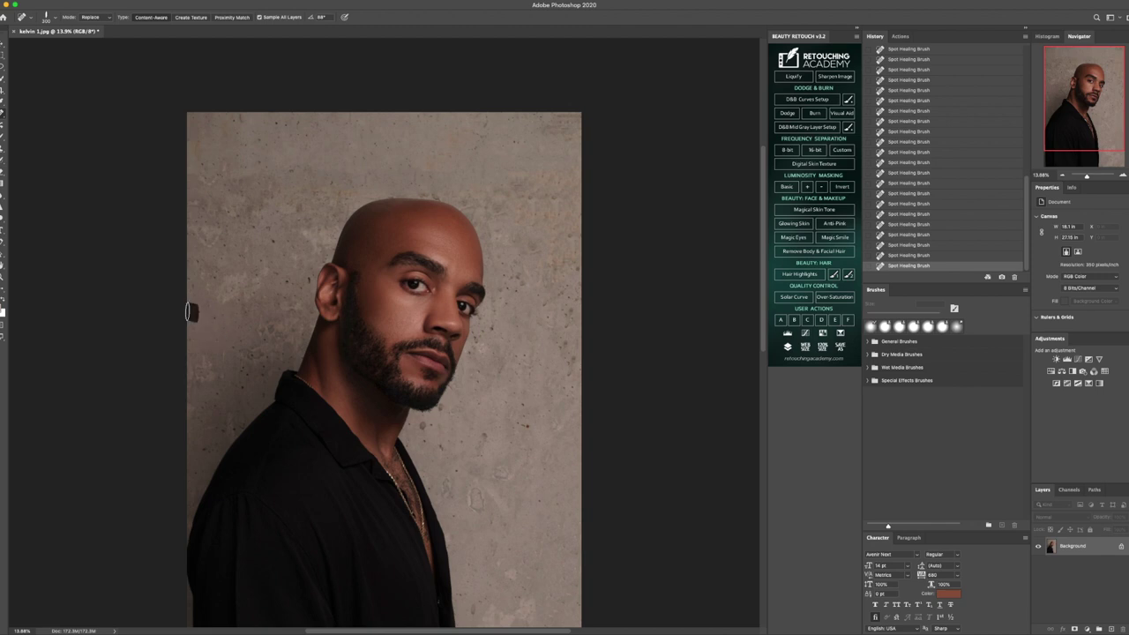
{"action": "left_click", "coordinate": [233, 424]}
- Add a Black & White adjustment layer above the Background and set its Reds to -48
{"action": "left_click", "coordinate": [1080, 371]}
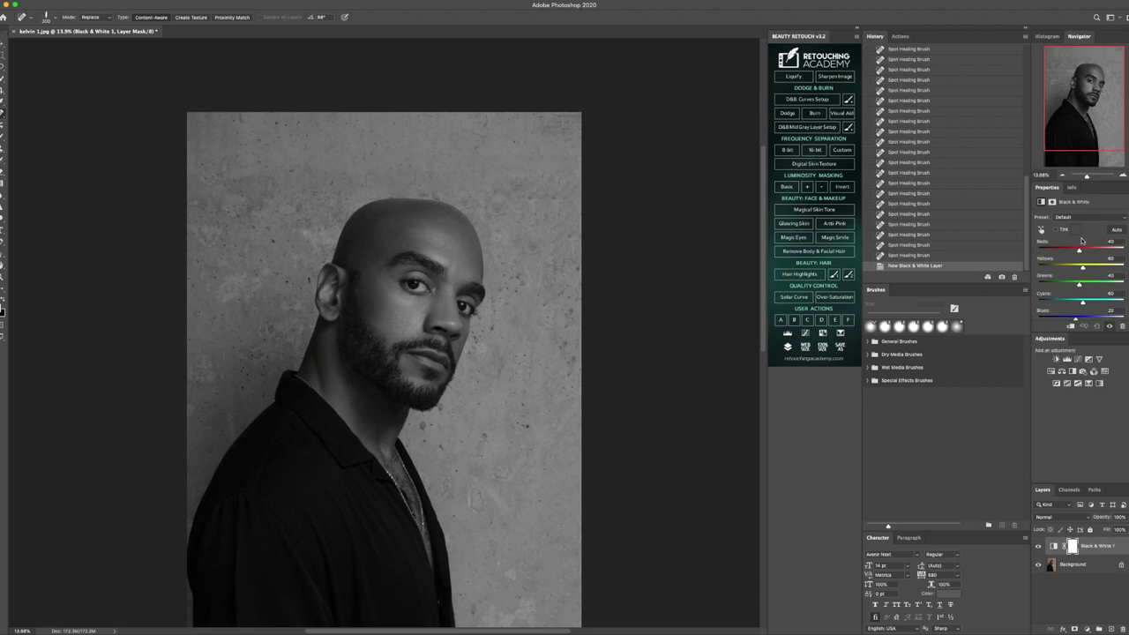
{"action": "left_click_drag", "start_coordinate": [1074, 252], "coordinate": [1066, 253]}
- Select the Background layer and dodge the midtones along the nose and its bridge, raising the Dodge exposure to 11%
{"action": "left_click", "coordinate": [4, 275]}
{"action": "left_click", "coordinate": [463, 309]}
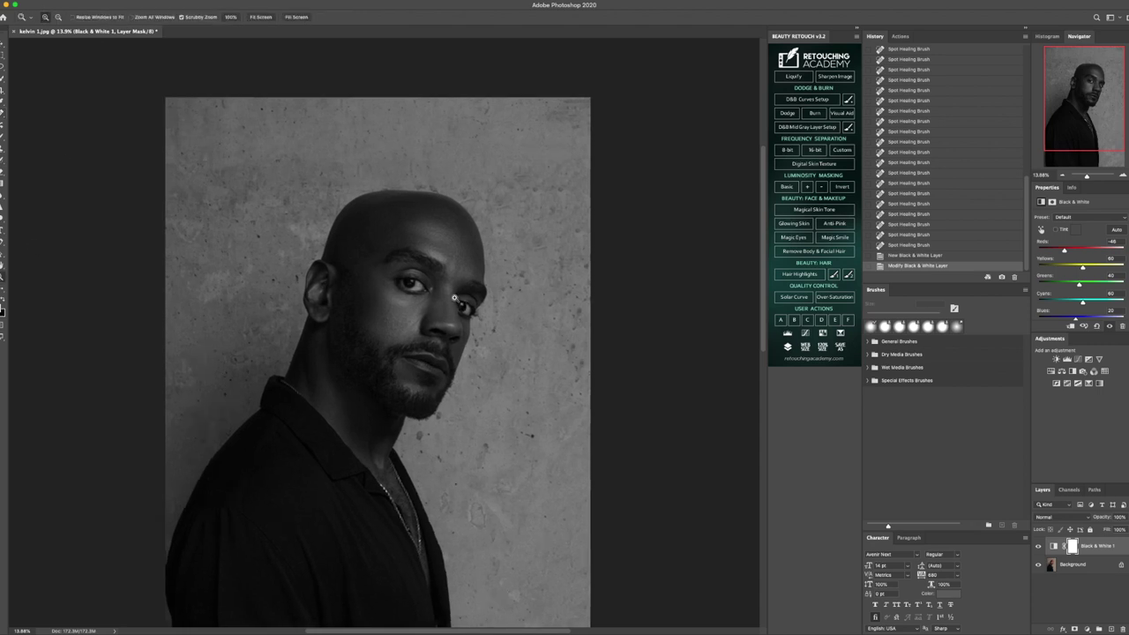
{"action": "left_click", "coordinate": [434, 282]}
{"action": "left_click", "coordinate": [1092, 566]}
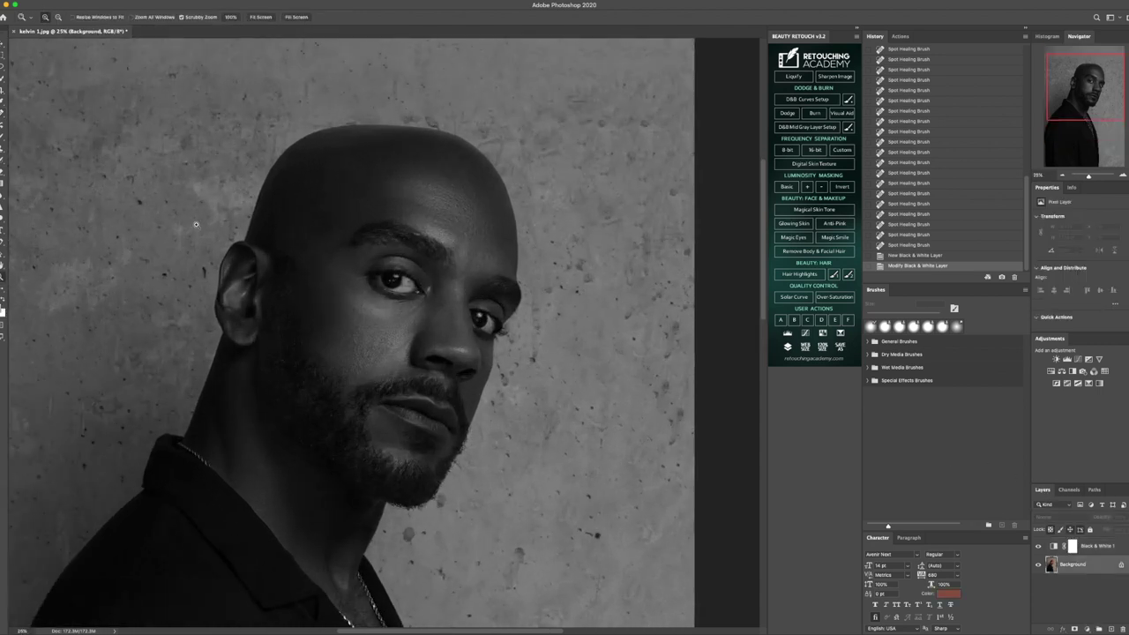
{"action": "key", "text": "o"}
{"action": "left_click", "coordinate": [5, 219]}
{"action": "left_click", "coordinate": [3, 218]}
{"action": "left_click", "coordinate": [3, 219]}
{"action": "left_click", "coordinate": [36, 218]}
{"action": "key", "text": "bracketleft"}
{"action": "key", "text": "bracketleft"}
{"action": "key", "text": "bracketleft"}
{"action": "key", "text": "bracketleft"}
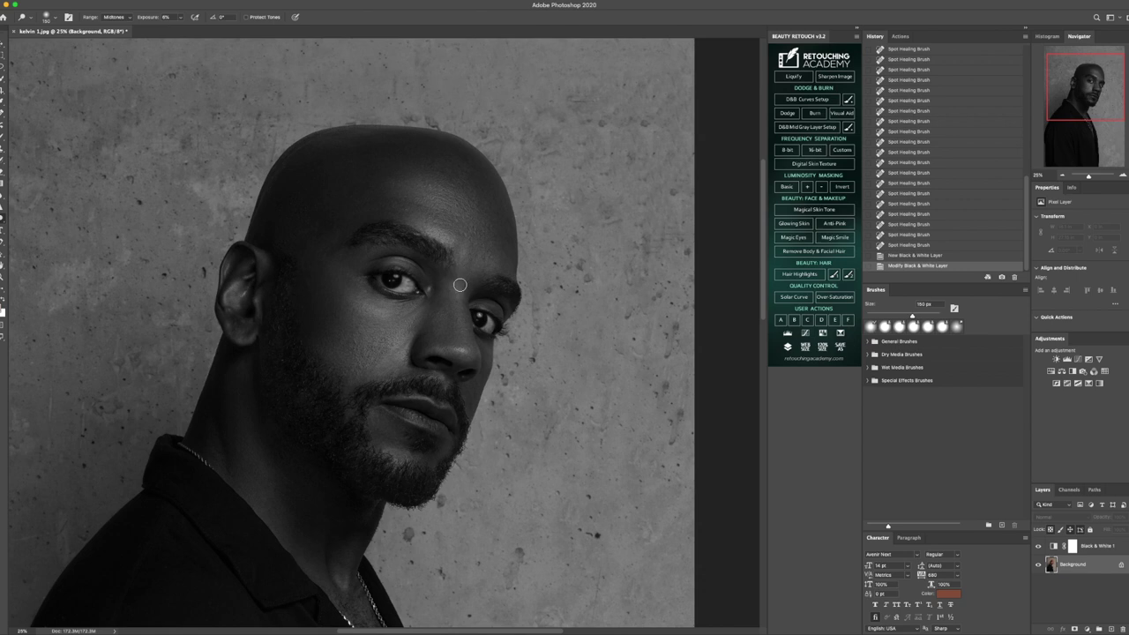
{"action": "mouse_move", "coordinate": [461, 324]}
{"action": "left_mouse_down"}
{"action": "mouse_move", "coordinate": [482, 366]}
{"action": "mouse_move", "coordinate": [508, 346]}
{"action": "left_mouse_up"}
{"action": "left_click_drag", "start_coordinate": [457, 289], "coordinate": [473, 354]}
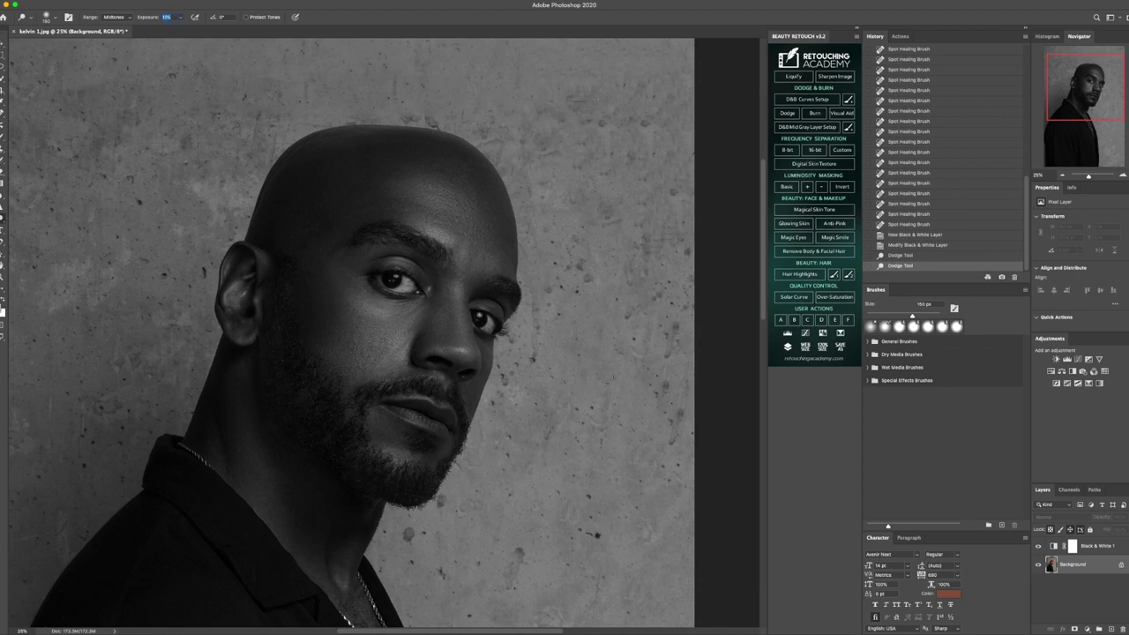
{"action": "left_click_drag", "start_coordinate": [459, 284], "coordinate": [457, 323]}
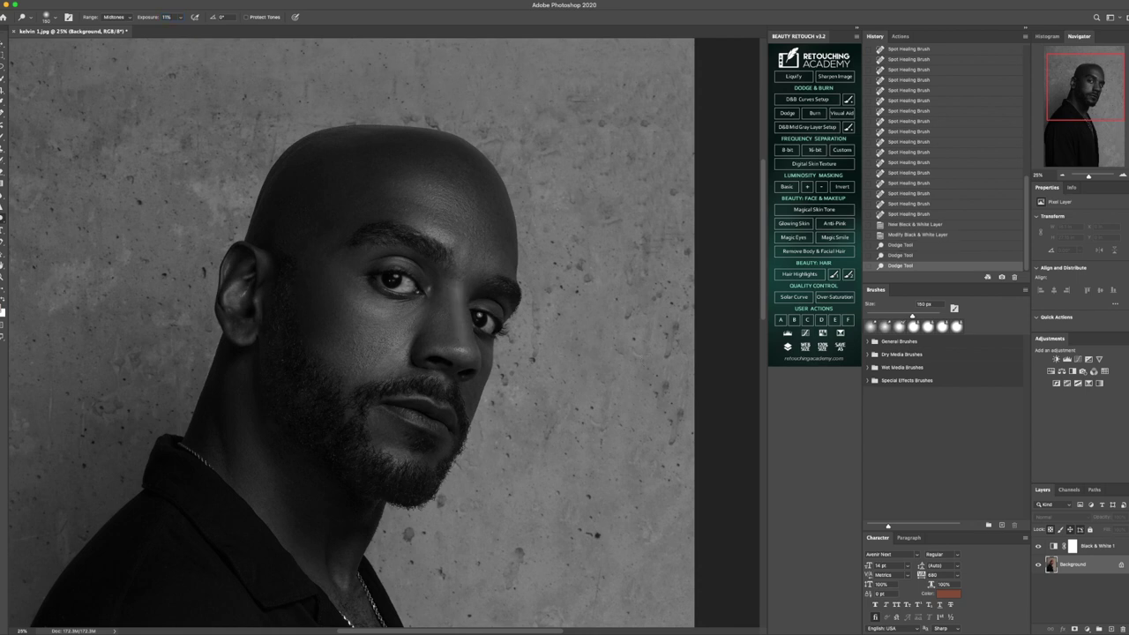
- Compare the face in colour with earlier history states, restore the latest state and show the Black & White layer again
{"action": "left_click", "coordinate": [1039, 546]}
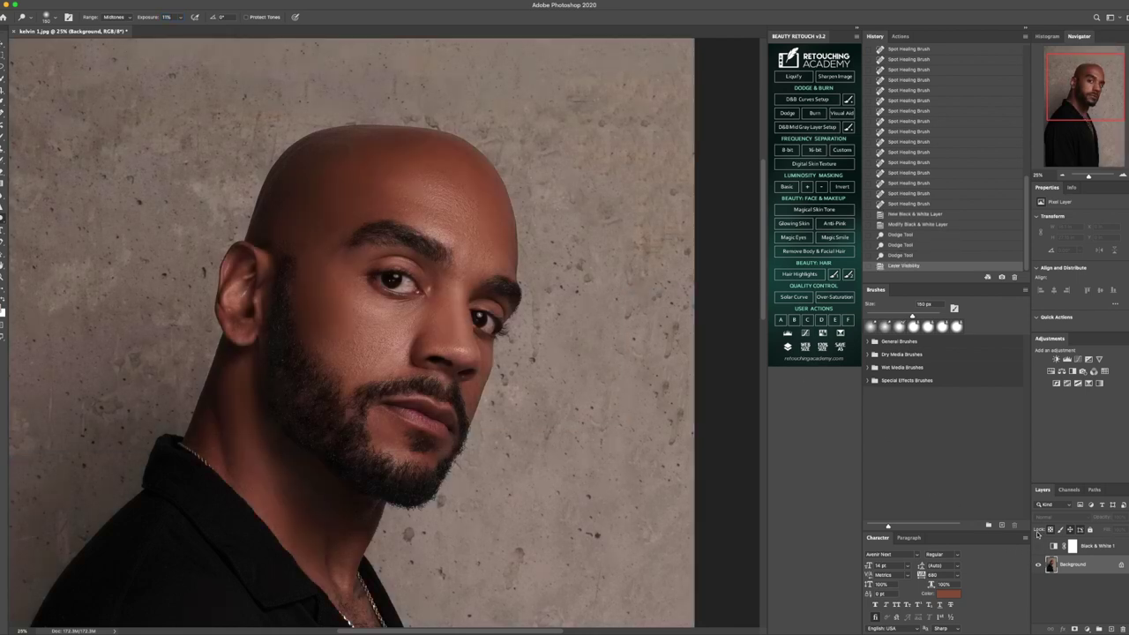
{"action": "left_click", "coordinate": [907, 224]}
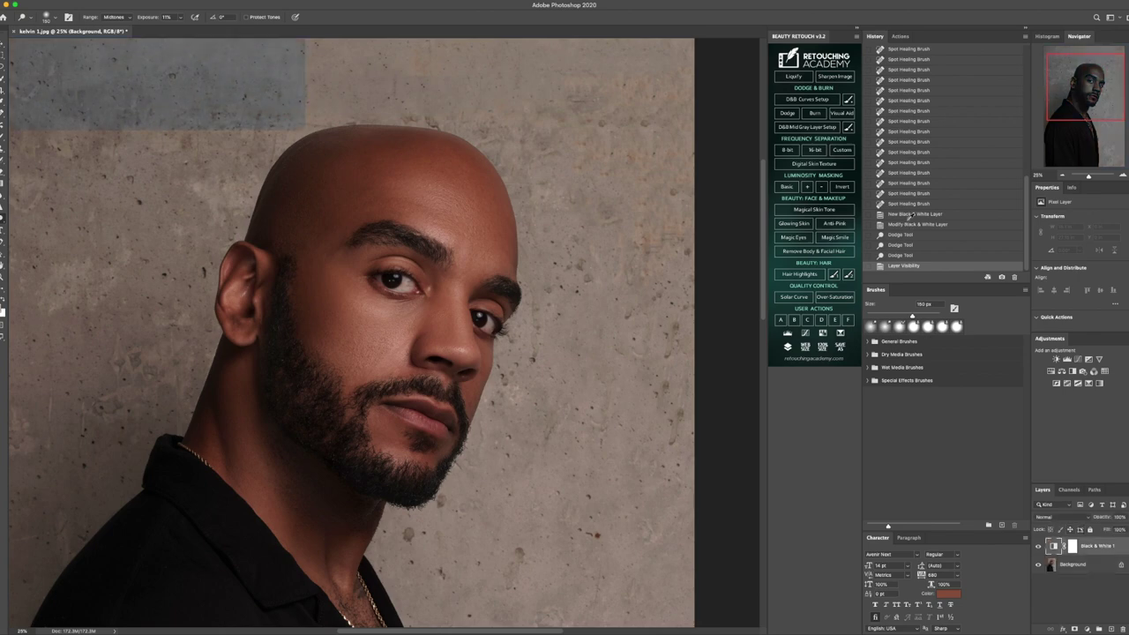
{"action": "left_click", "coordinate": [908, 266]}
{"action": "left_click", "coordinate": [918, 162]}
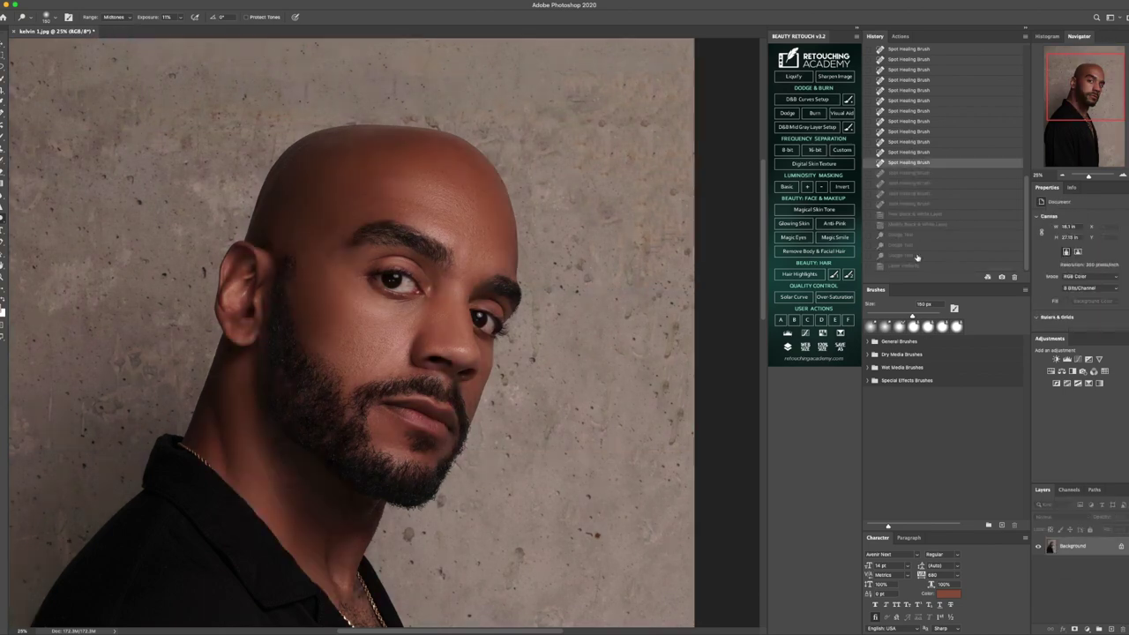
{"action": "left_click", "coordinate": [907, 266]}
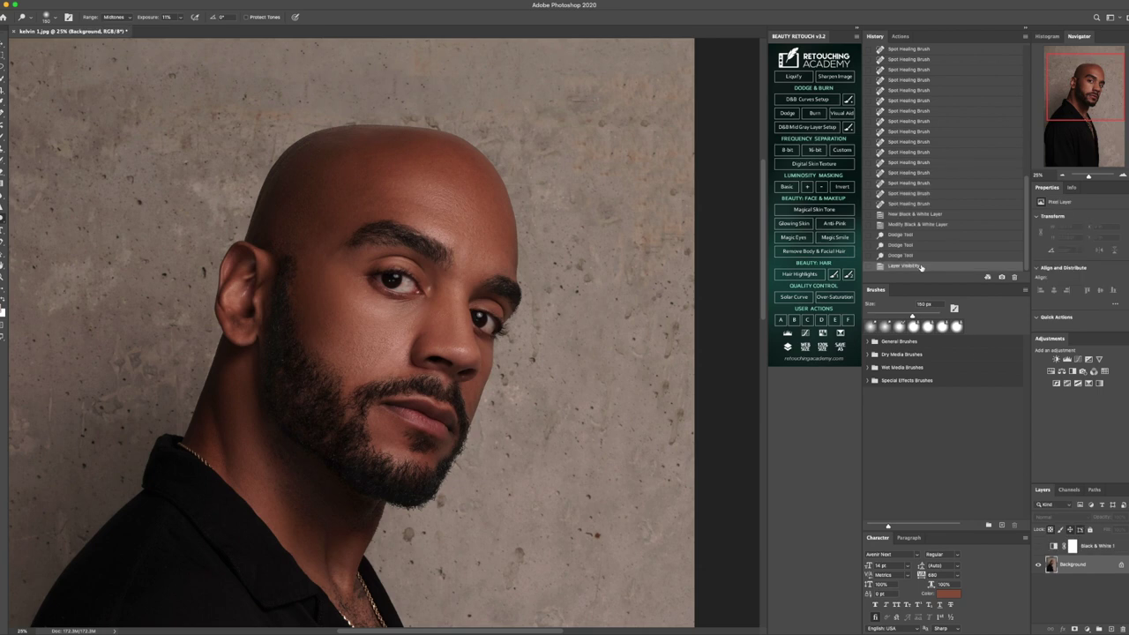
{"action": "left_click", "coordinate": [1039, 547]}
- Dodge the bridge and side of the nose and the skin beside the nostril with a small brush
{"action": "key", "text": "["}
{"action": "mouse_move", "coordinate": [441, 311]}
{"action": "left_mouse_down"}
{"action": "mouse_move", "coordinate": [398, 349]}
{"action": "mouse_move", "coordinate": [448, 336]}
{"action": "mouse_move", "coordinate": [434, 320]}
{"action": "mouse_move", "coordinate": [436, 287]}
{"action": "mouse_move", "coordinate": [434, 330]}
{"action": "mouse_move", "coordinate": [435, 305]}
{"action": "mouse_move", "coordinate": [451, 330]}
{"action": "left_mouse_up"}
{"action": "left_click", "coordinate": [456, 331]}
{"action": "key", "text": "["}
{"action": "key", "text": "["}
{"action": "left_click_drag", "start_coordinate": [446, 287], "coordinate": [454, 298]}
{"action": "left_click_drag", "start_coordinate": [457, 337], "coordinate": [461, 300]}
{"action": "key", "text": "bracketleft"}
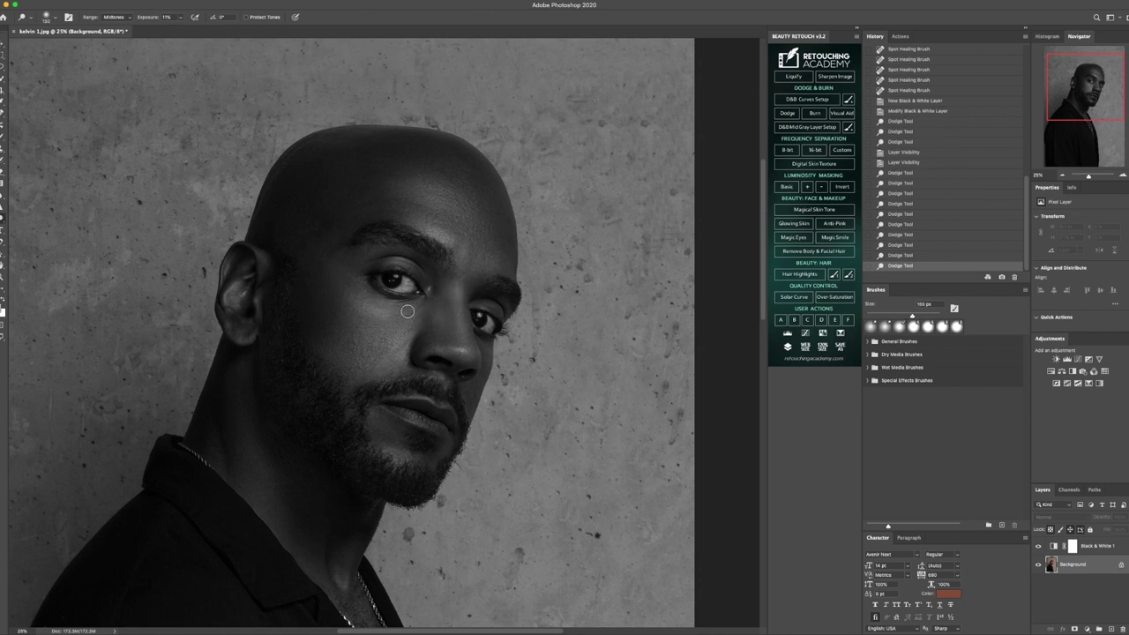
{"action": "key", "text": "bracketright"}
{"action": "key", "text": "bracketright"}
{"action": "mouse_move", "coordinate": [435, 347]}
{"action": "left_mouse_down"}
{"action": "mouse_move", "coordinate": [483, 365]}
{"action": "mouse_move", "coordinate": [423, 359]}
{"action": "left_mouse_up"}
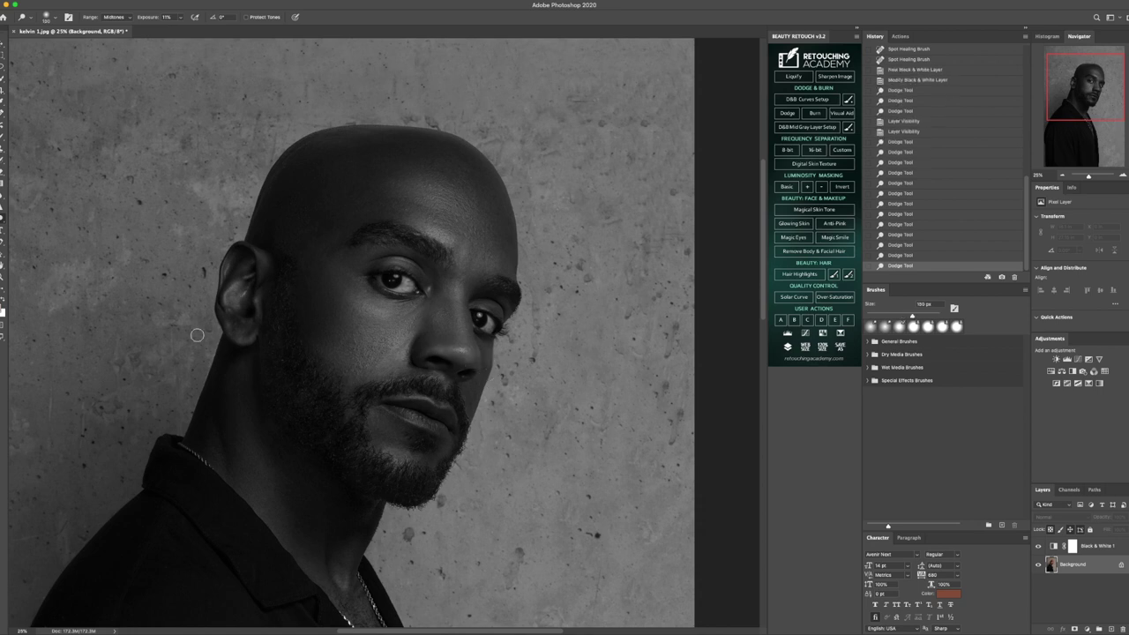
- Dodge a small dark patch in the middle of the cheek with a 20 px brush at 100% view
{"action": "left_click", "coordinate": [3, 277]}
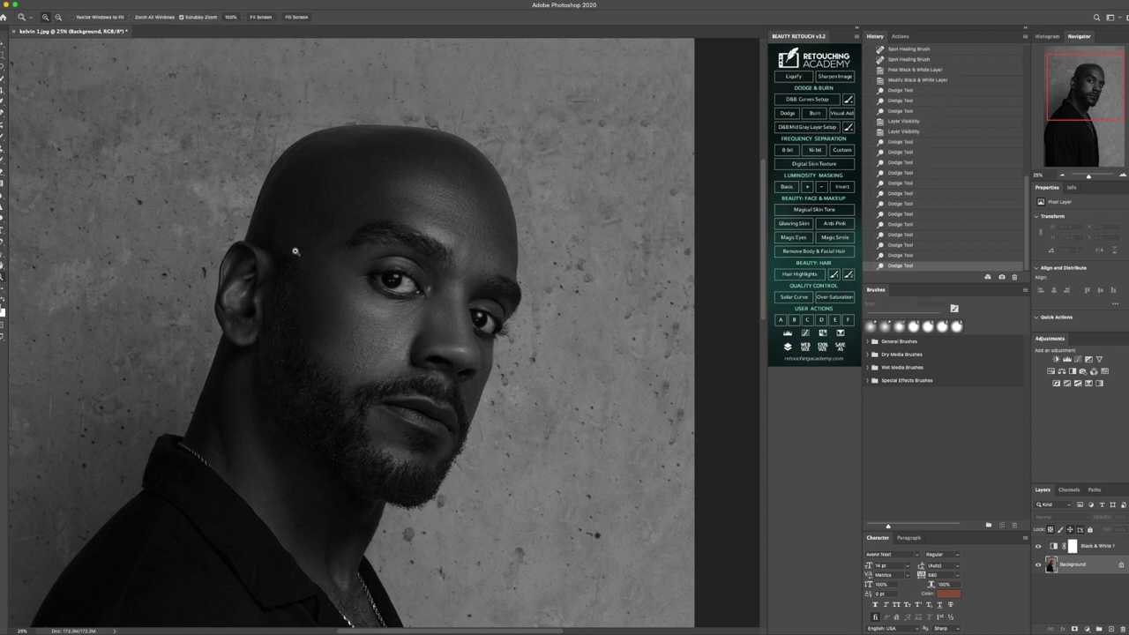
{"action": "left_click_drag", "start_coordinate": [383, 329], "coordinate": [553, 376]}
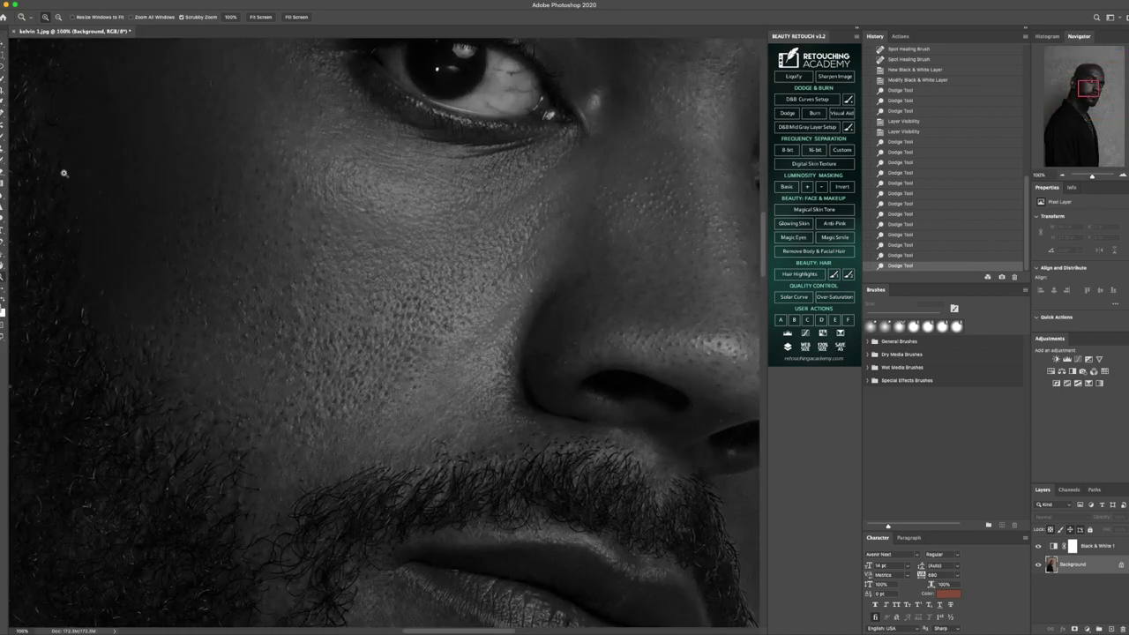
{"action": "key", "text": "o"}
{"action": "key", "text": "bracketleft"}
{"action": "key", "text": "bracketleft"}
{"action": "key", "text": "bracketleft"}
{"action": "key", "text": "bracketleft"}
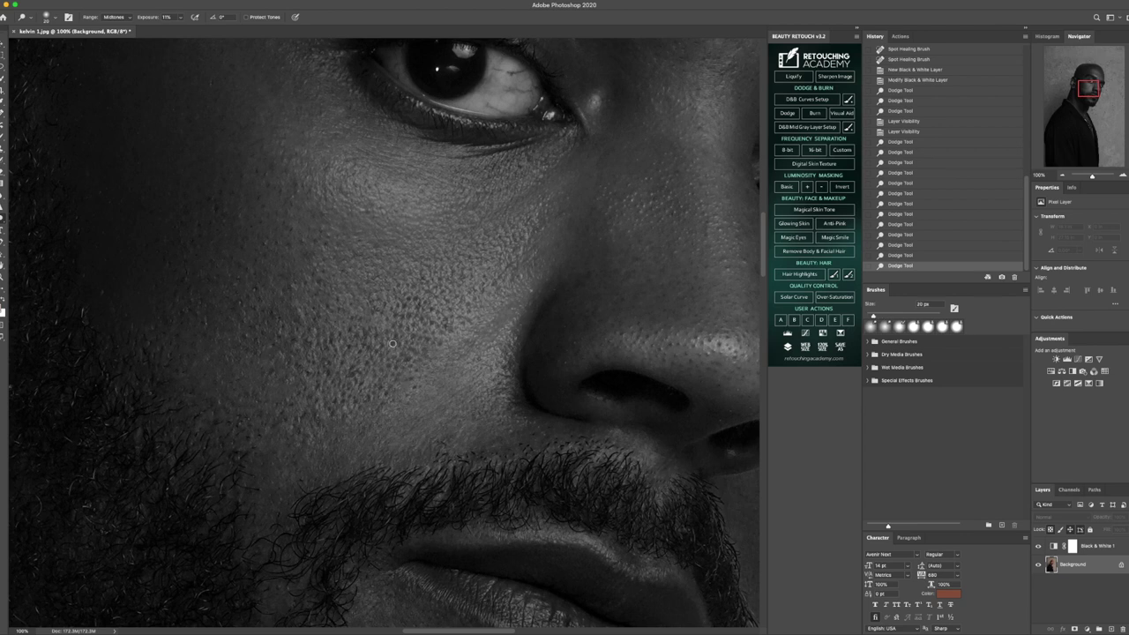
{"action": "left_click", "coordinate": [394, 344]}
{"action": "left_click", "coordinate": [395, 344]}
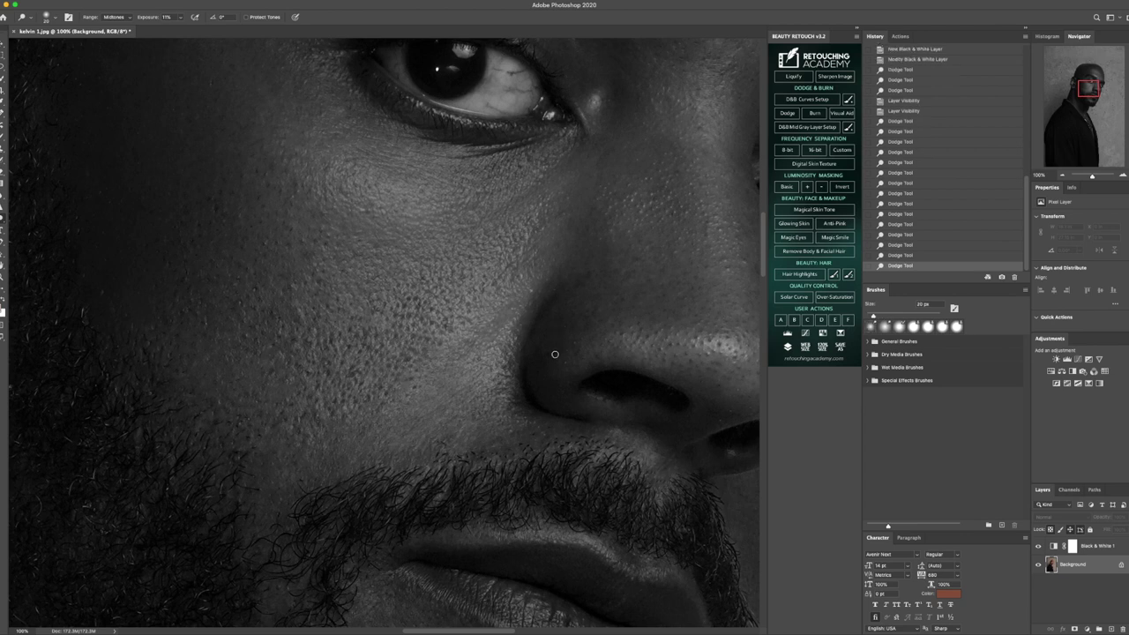
- Dodge the dark spots on the wing and shaded side of the nose
{"action": "left_click", "coordinate": [547, 351]}
{"action": "key", "text": "bracketright"}
{"action": "left_click", "coordinate": [587, 279]}
{"action": "left_click", "coordinate": [584, 282]}
{"action": "left_click", "coordinate": [578, 288]}
{"action": "left_click", "coordinate": [579, 297]}
{"action": "left_click", "coordinate": [579, 299]}
- Dodge the small dark spots on the cheek just above the moustache, adjusting the brush size to the spots
{"action": "key", "text": "bracketleft"}
{"action": "key", "text": "bracketleft"}
{"action": "key", "text": "bracketright"}
{"action": "key", "text": "bracketright"}
{"action": "key", "text": "bracketright"}
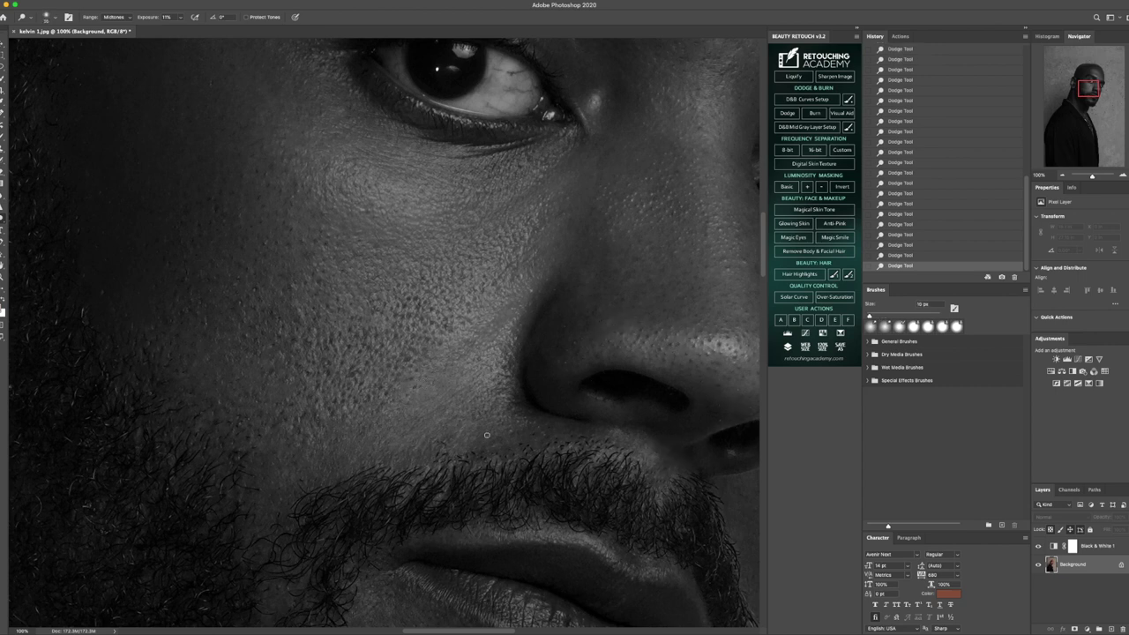
{"action": "key", "text": "bracketright"}
{"action": "key", "text": "bracketright"}
{"action": "key", "text": "bracketright"}
{"action": "key", "text": "bracketright"}
{"action": "key", "text": "bracketleft"}
{"action": "key", "text": "bracketleft"}
- Dodge the skin around the eye and toward the nose bridge with a brush of about 100 px
{"action": "scroll", "coordinate": [512, 373], "scroll_direction": "up", "scroll_amount": 3}
{"action": "key", "text": "bracketright"}
{"action": "key", "text": "bracketright"}
{"action": "key", "text": "bracketright"}
{"action": "key", "text": "bracketright"}
{"action": "key", "text": "bracketright"}
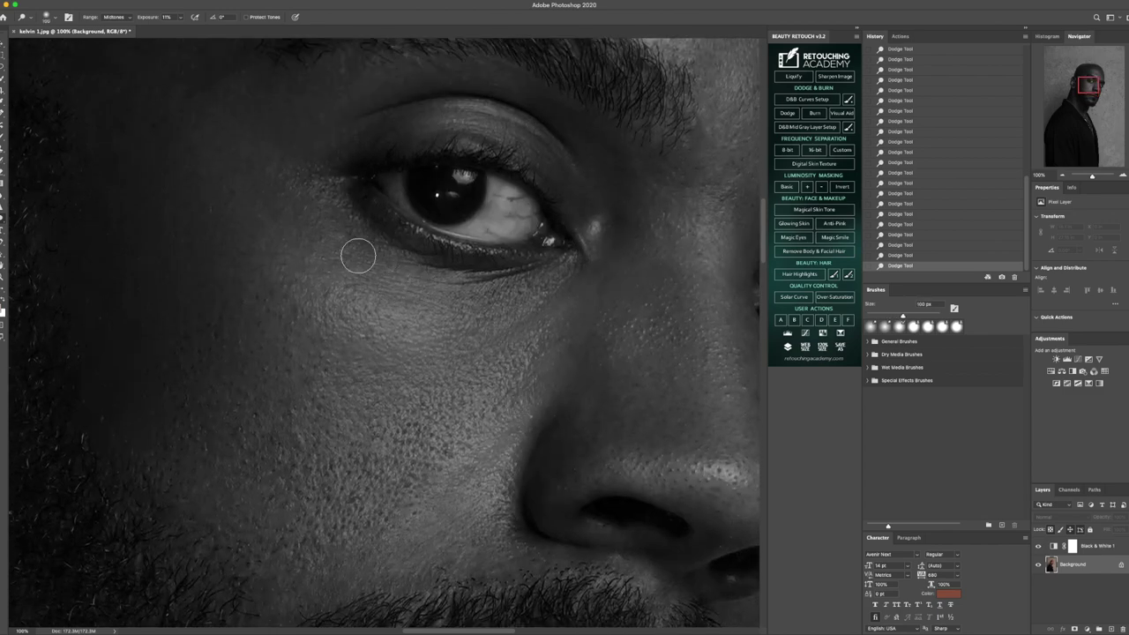
{"action": "key", "text": "bracketleft"}
{"action": "key", "text": "bracketleft"}
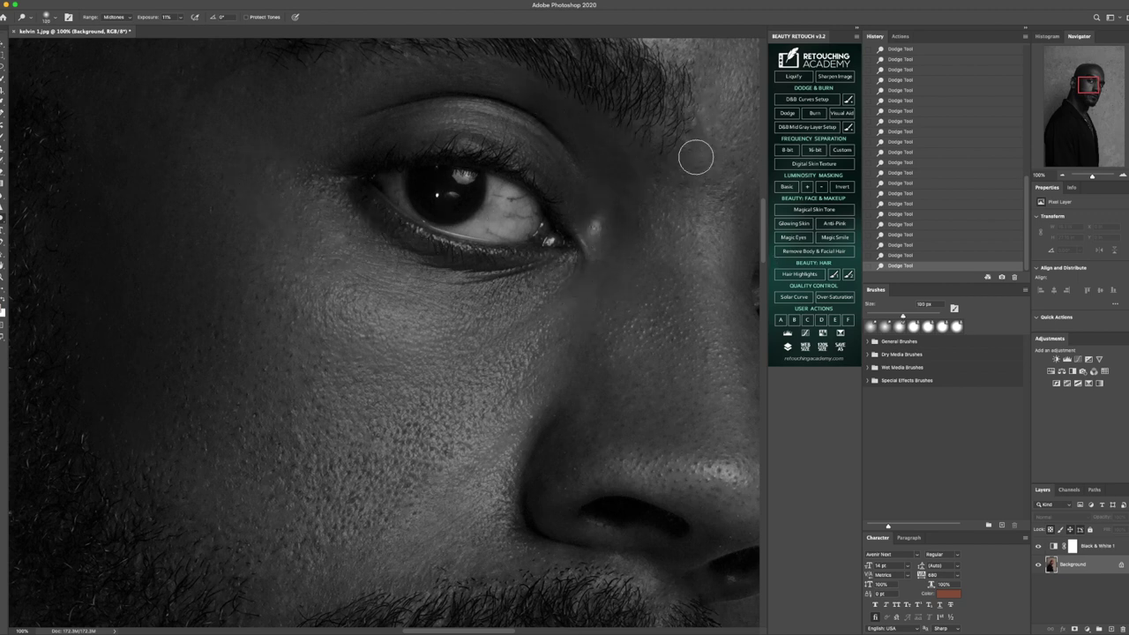
{"action": "scroll", "coordinate": [231, 322], "scroll_direction": "up", "scroll_amount": 5}
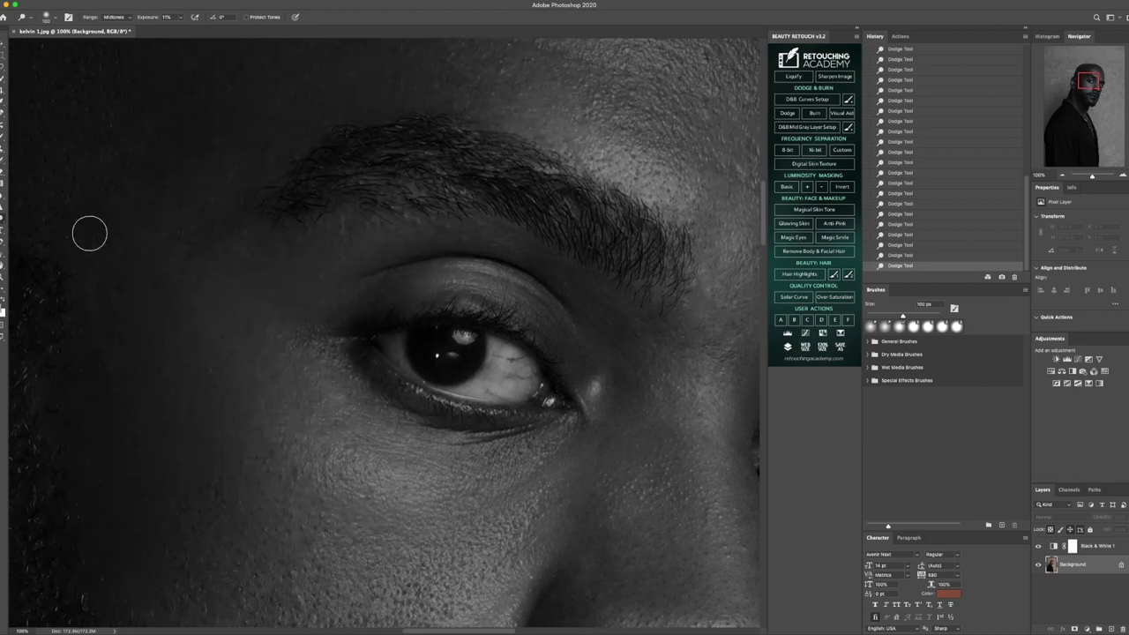
{"action": "key", "text": "bracketleft"}
- Dodge broader areas of the nose bridge and forehead, enlarging the brush to 400 px
{"action": "left_click", "coordinate": [4, 279]}
{"action": "left_click", "coordinate": [263, 18]}
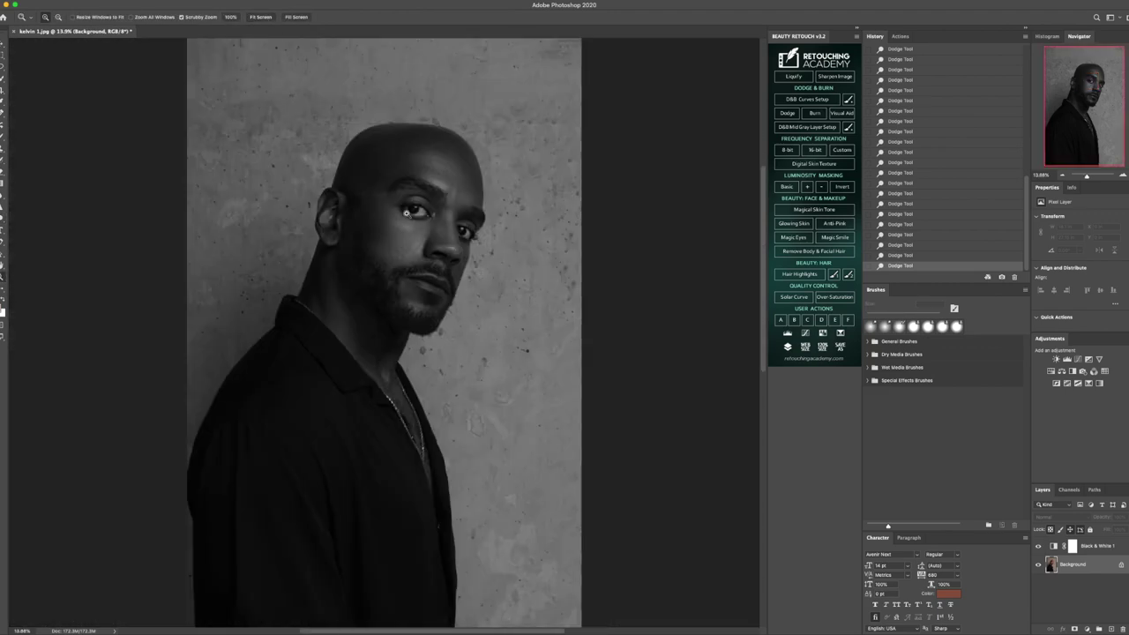
{"action": "left_click_drag", "start_coordinate": [417, 204], "coordinate": [408, 199]}
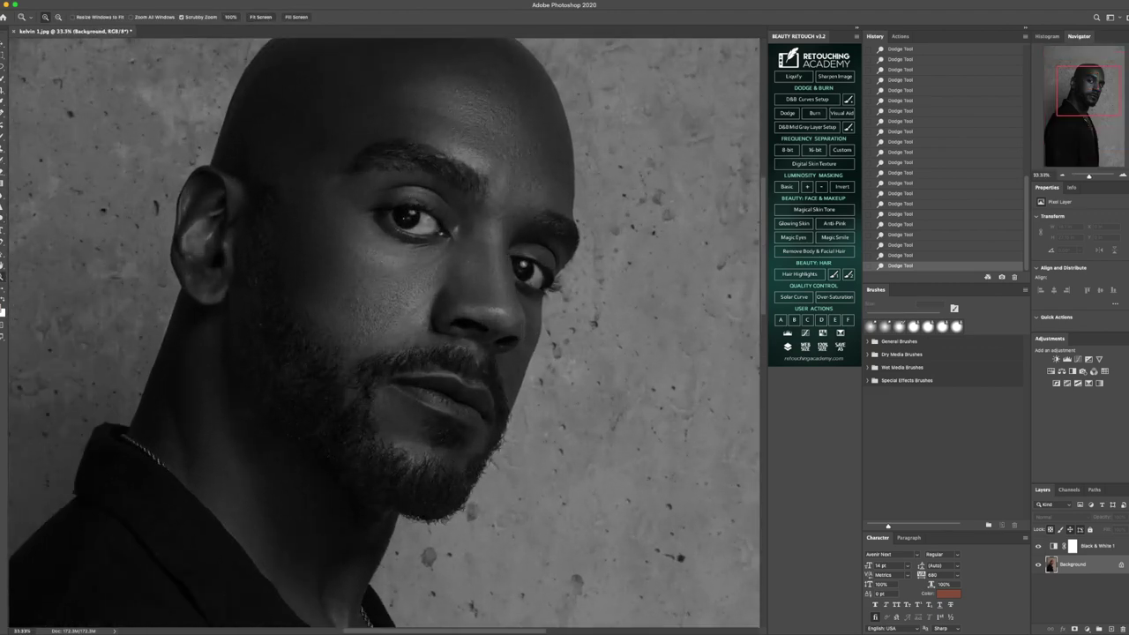
{"action": "left_click", "coordinate": [3, 212]}
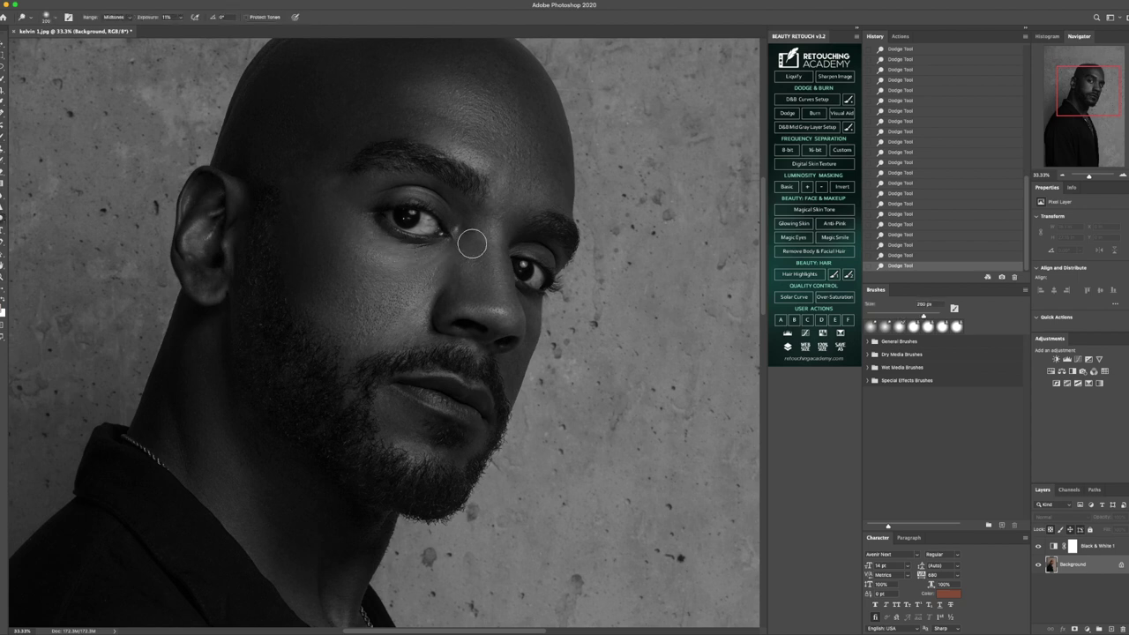
{"action": "key", "text": "bracketleft"}
{"action": "key", "text": "bracketleft"}
{"action": "key", "text": "bracketright"}
{"action": "key", "text": "bracketright"}
{"action": "key", "text": "bracketright"}
{"action": "key", "text": "bracketright"}
{"action": "key", "text": "bracketright"}
{"action": "key", "text": "bracketright"}
{"action": "key", "text": "bracketright"}
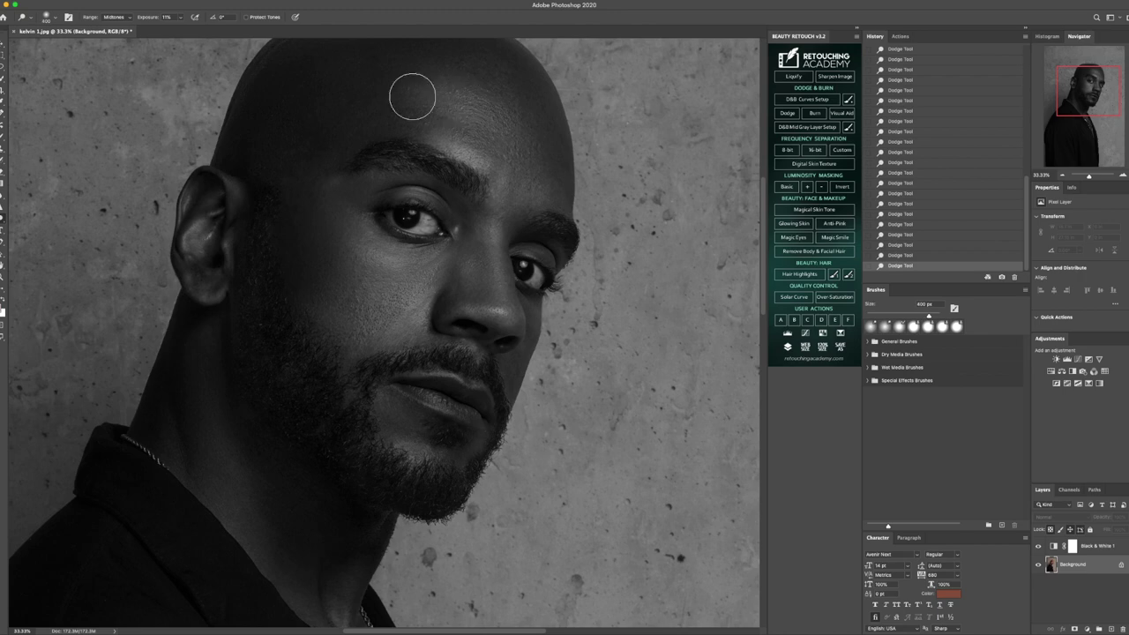
- Check the dodging in colour and roll the history back to remove the last few Dodge strokes
{"action": "left_click", "coordinate": [1038, 546]}
{"action": "left_click", "coordinate": [1038, 546]}
{"action": "left_click", "coordinate": [900, 255]}
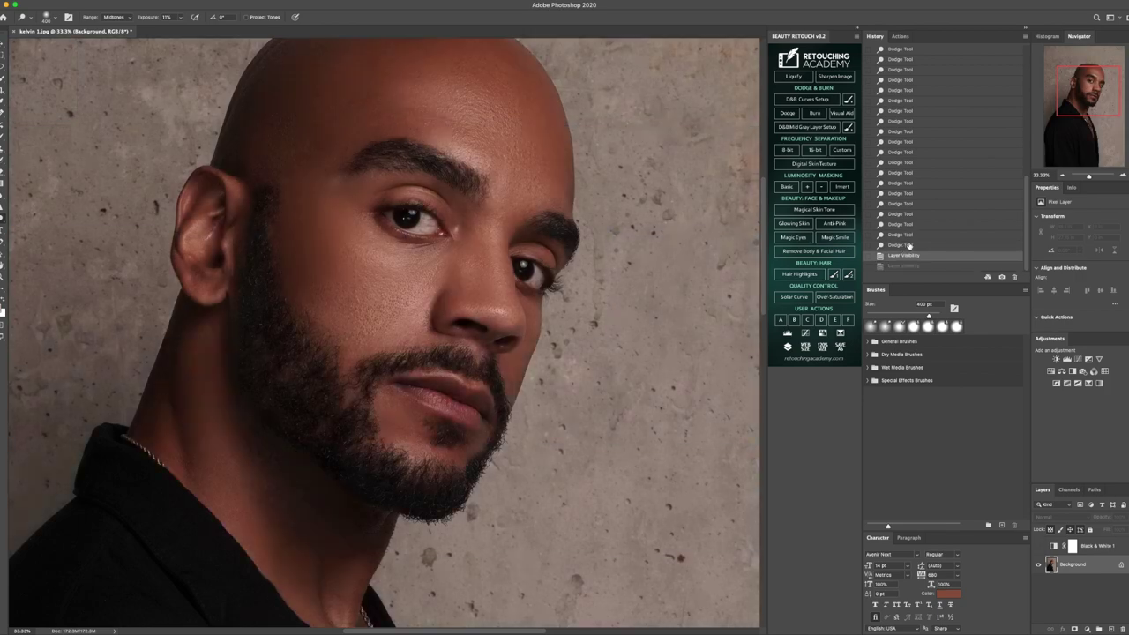
{"action": "left_click", "coordinate": [906, 235]}
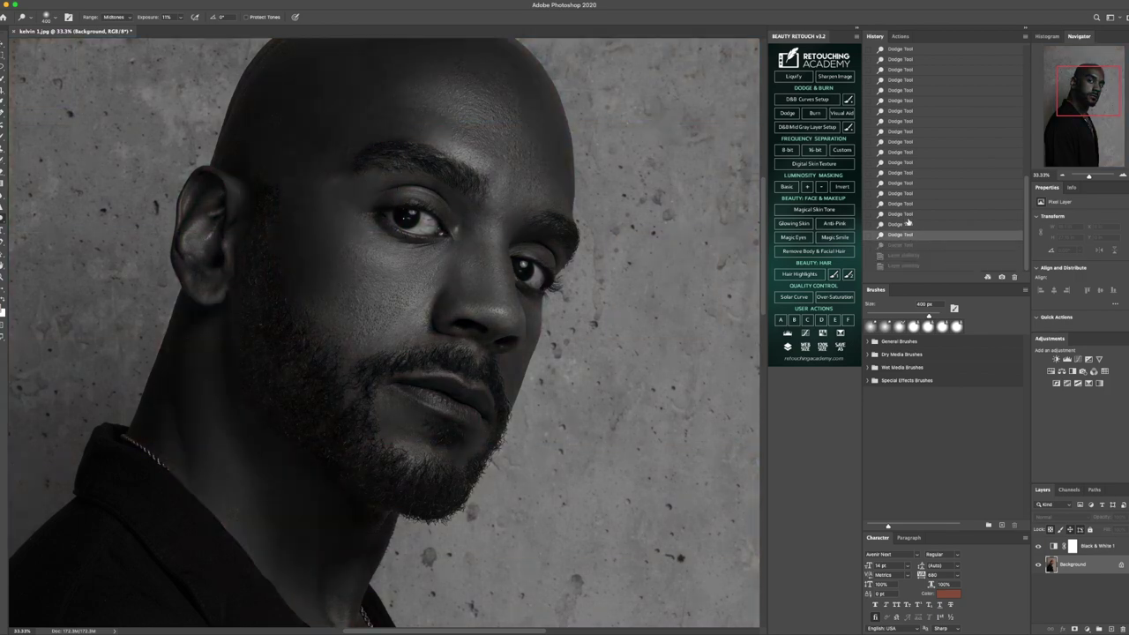
{"action": "left_click", "coordinate": [908, 224]}
{"action": "left_click", "coordinate": [908, 214]}
{"action": "left_click", "coordinate": [905, 195]}
{"action": "left_click", "coordinate": [907, 205]}
- Hide the Black & White layer and dodge the top of the head, the chin and the neck in colour
{"action": "key", "text": "z"}
{"action": "left_click", "coordinate": [262, 17]}
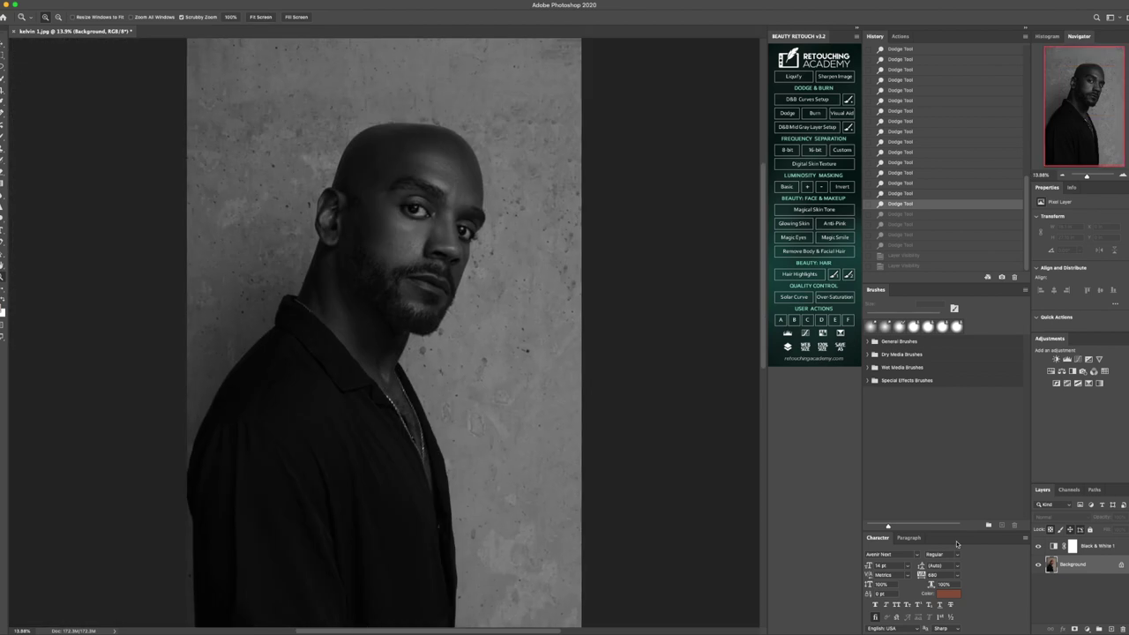
{"action": "left_click", "coordinate": [1038, 547]}
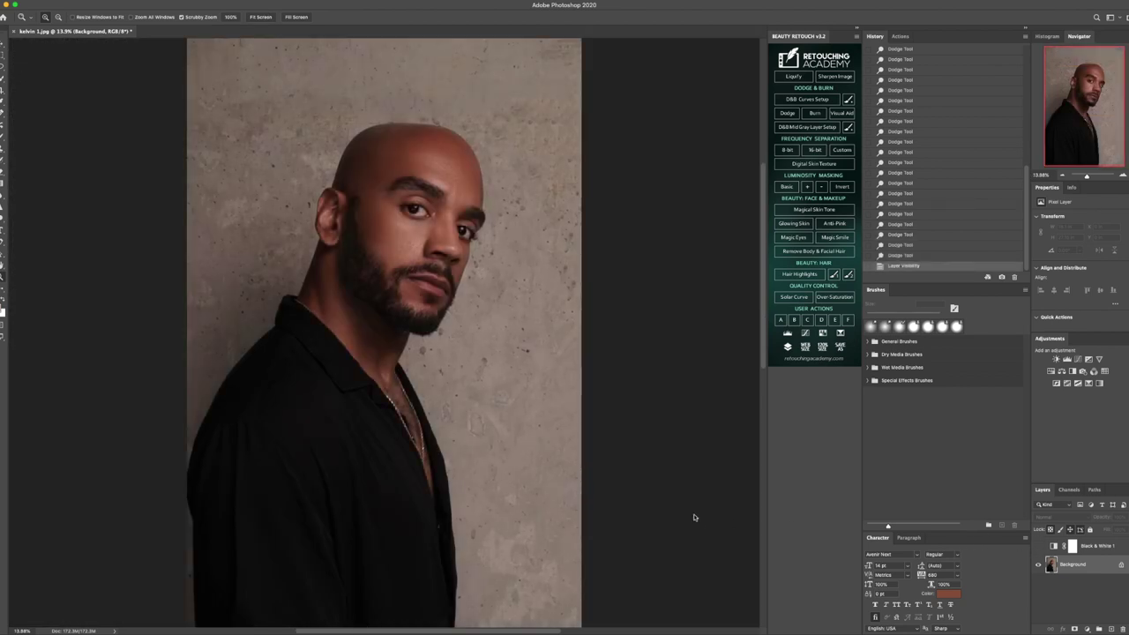
{"action": "left_click", "coordinate": [3, 217]}
{"action": "mouse_move", "coordinate": [380, 169]}
{"action": "left_mouse_down"}
{"action": "mouse_move", "coordinate": [360, 198]}
{"action": "mouse_move", "coordinate": [377, 153]}
{"action": "mouse_move", "coordinate": [367, 141]}
{"action": "left_mouse_up"}
{"action": "key", "text": "["}
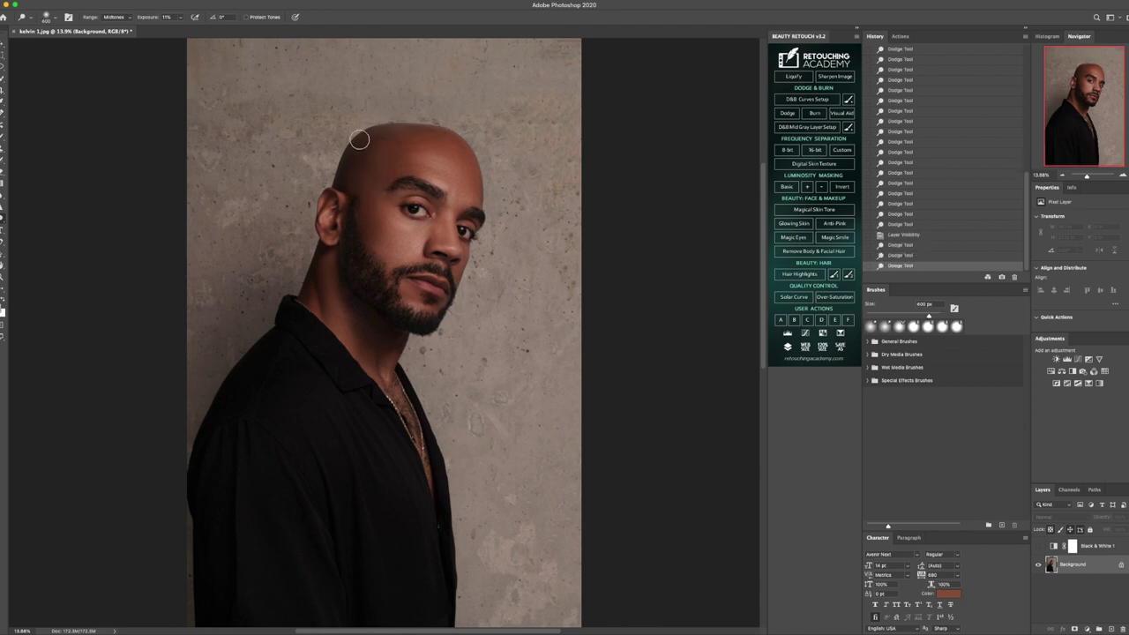
{"action": "key", "text": "bracketleft"}
{"action": "left_click_drag", "start_coordinate": [400, 296], "coordinate": [405, 288]}
{"action": "key", "text": "bracketright"}
{"action": "key", "text": "bracketright"}
{"action": "key", "text": "bracketright"}
{"action": "left_click_drag", "start_coordinate": [306, 299], "coordinate": [329, 250]}
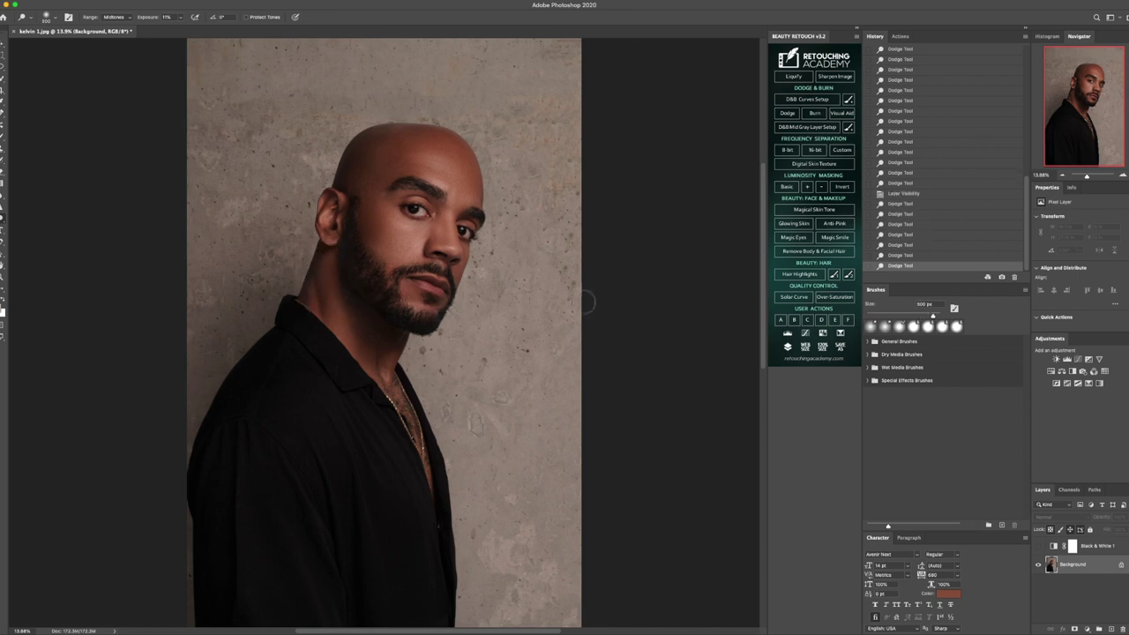
- Undo the last neck stroke and dodge the ear, temple and cheek, using a smaller brush around the ear
{"action": "left_click", "coordinate": [907, 255]}
{"action": "key", "text": "bracketleft"}
{"action": "key", "text": "bracketleft"}
{"action": "key", "text": "bracketleft"}
{"action": "key", "text": "bracketleft"}
{"action": "key", "text": "bracketleft"}
{"action": "left_click", "coordinate": [326, 231]}
{"action": "left_click", "coordinate": [345, 229]}
{"action": "left_click_drag", "start_coordinate": [338, 191], "coordinate": [349, 188]}
{"action": "key", "text": "bracketright"}
{"action": "key", "text": "bracketright"}
{"action": "key", "text": "bracketright"}
{"action": "key", "text": "bracketright"}
{"action": "key", "text": "bracketright"}
{"action": "left_click", "coordinate": [371, 229]}
- Dodge the highlight along the upper lip's edge with a 40 px brush at 100% view
{"action": "key", "text": "z"}
{"action": "left_click_drag", "start_coordinate": [432, 280], "coordinate": [422, 260]}
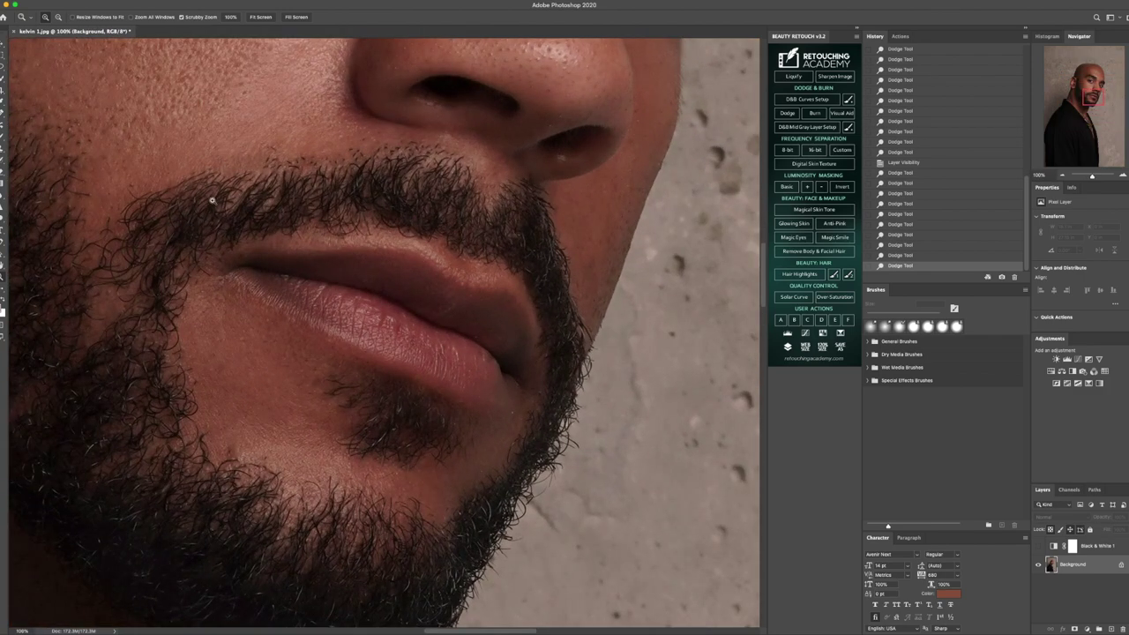
{"action": "left_click", "coordinate": [3, 218]}
{"action": "key", "text": "bracketleft"}
{"action": "key", "text": "bracketleft"}
{"action": "key", "text": "bracketleft"}
{"action": "key", "text": "bracketleft"}
{"action": "key", "text": "bracketleft"}
{"action": "key", "text": "bracketleft"}
{"action": "key", "text": "bracketleft"}
{"action": "key", "text": "bracketleft"}
{"action": "key", "text": "bracketleft"}
{"action": "key", "text": "bracketleft"}
{"action": "key", "text": "bracketleft"}
{"action": "key", "text": "bracketleft"}
{"action": "key", "text": "bracketleft"}
{"action": "key", "text": "bracketleft"}
{"action": "key", "text": "bracketleft"}
{"action": "mouse_move", "coordinate": [359, 243]}
{"action": "left_mouse_down"}
{"action": "mouse_move", "coordinate": [430, 243]}
{"action": "mouse_move", "coordinate": [482, 290]}
{"action": "mouse_move", "coordinate": [378, 243]}
{"action": "left_mouse_up"}
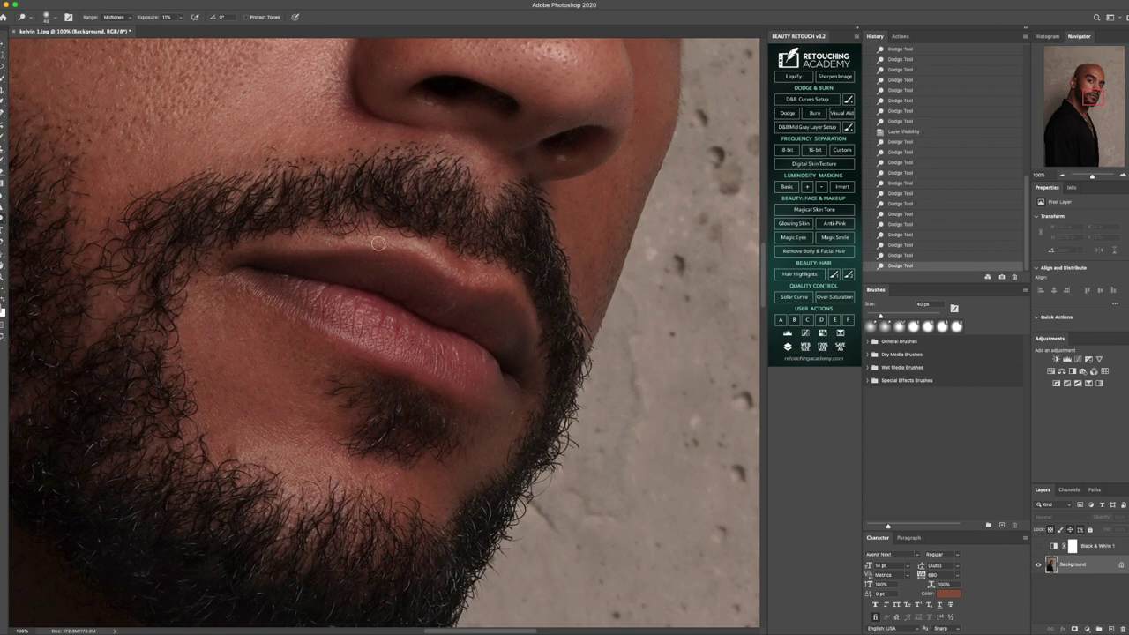
{"action": "left_click", "coordinate": [479, 280]}
- Dodge the highlights across the lower lip with a small brush
{"action": "key", "text": "]"}
{"action": "key", "text": "["}
{"action": "key", "text": "["}
{"action": "mouse_move", "coordinate": [377, 346]}
{"action": "left_mouse_down"}
{"action": "mouse_move", "coordinate": [377, 318]}
{"action": "mouse_move", "coordinate": [403, 326]}
{"action": "mouse_move", "coordinate": [395, 341]}
{"action": "mouse_move", "coordinate": [401, 325]}
{"action": "mouse_move", "coordinate": [412, 347]}
{"action": "mouse_move", "coordinate": [440, 346]}
{"action": "left_mouse_up"}
{"action": "left_click", "coordinate": [401, 326]}
{"action": "left_click", "coordinate": [441, 346]}
{"action": "key", "text": "]"}
{"action": "key", "text": "bracketleft"}
- Remove small blemishes at the mouth corner and on the lips and upper lip edge with the Spot Healing Brush
{"action": "key", "text": "j"}
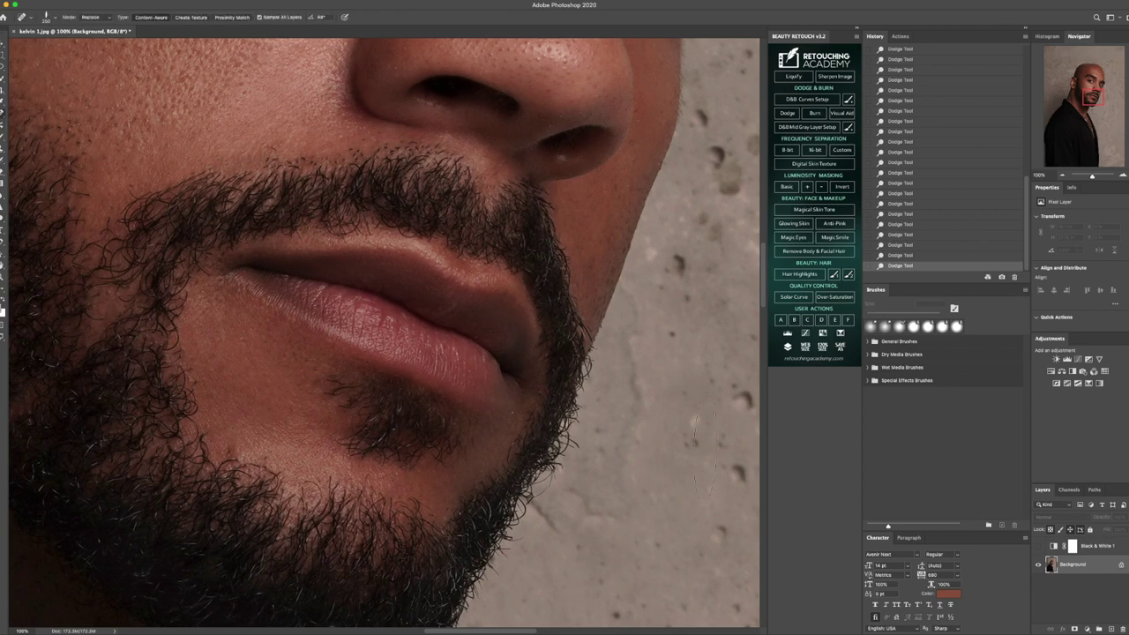
{"action": "left_click", "coordinate": [511, 413]}
{"action": "left_click", "coordinate": [526, 395]}
{"action": "left_click", "coordinate": [474, 336]}
{"action": "left_click", "coordinate": [299, 235]}
{"action": "left_click", "coordinate": [315, 252]}
- Heal stray hairs and specks on the chin and along the beard's outer edge against the wall
{"action": "left_click", "coordinate": [472, 441]}
{"action": "left_click", "coordinate": [529, 431]}
{"action": "left_click", "coordinate": [580, 412]}
{"action": "left_click", "coordinate": [549, 425]}
{"action": "left_click", "coordinate": [552, 428]}
{"action": "left_click", "coordinate": [574, 442]}
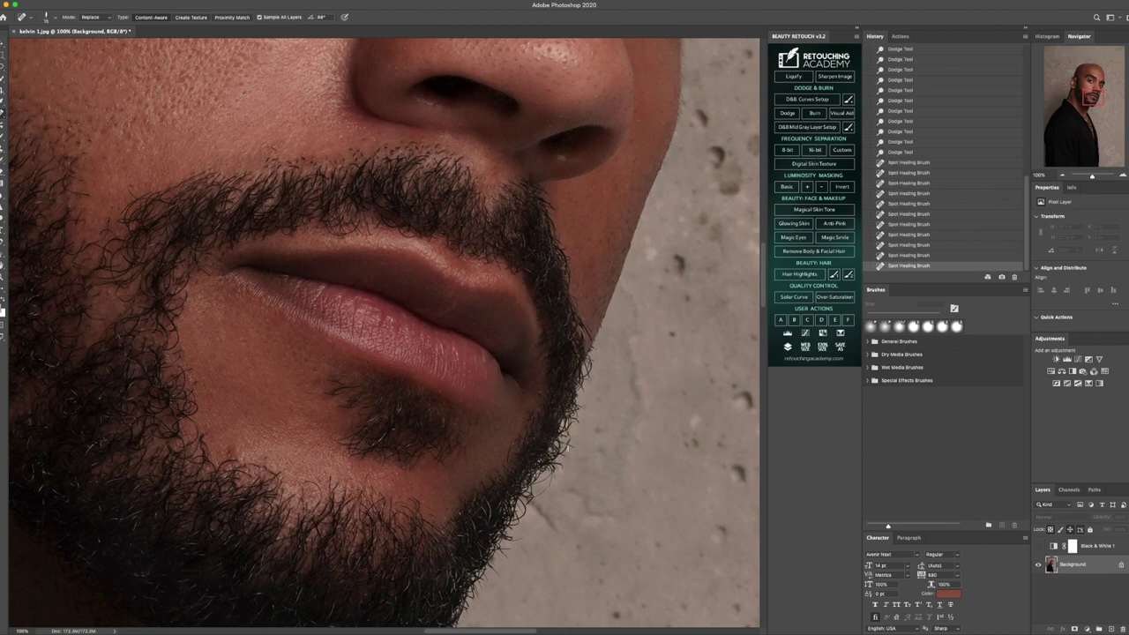
- Heal stray hairs along the beard's outer edge against the wall and on the skin inside the beard near the mouth corner
{"action": "left_click", "coordinate": [575, 447]}
{"action": "left_click", "coordinate": [564, 460]}
{"action": "left_click", "coordinate": [539, 492]}
{"action": "left_click_drag", "start_coordinate": [229, 446], "coordinate": [249, 450]}
{"action": "left_click", "coordinate": [264, 456]}
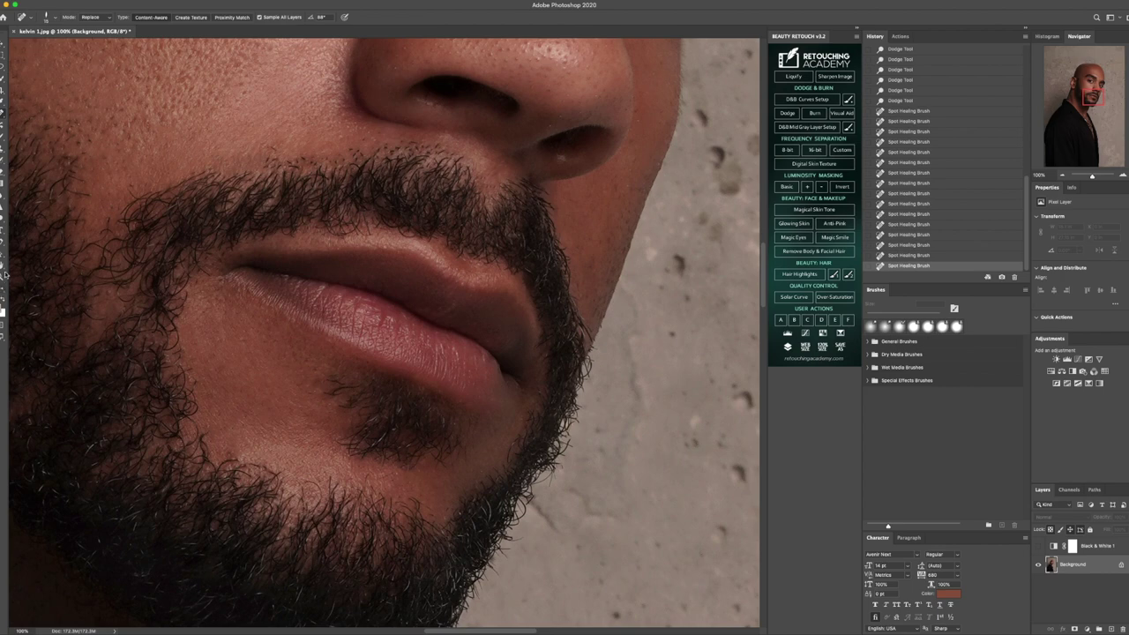
- Heal stray hairs along the upper edge of the moustache and on the adjoining cheek with the Spot Healing Brush
{"action": "left_click_drag", "start_coordinate": [129, 189], "coordinate": [131, 193]}
{"action": "left_click", "coordinate": [267, 149]}
{"action": "left_click", "coordinate": [270, 158]}
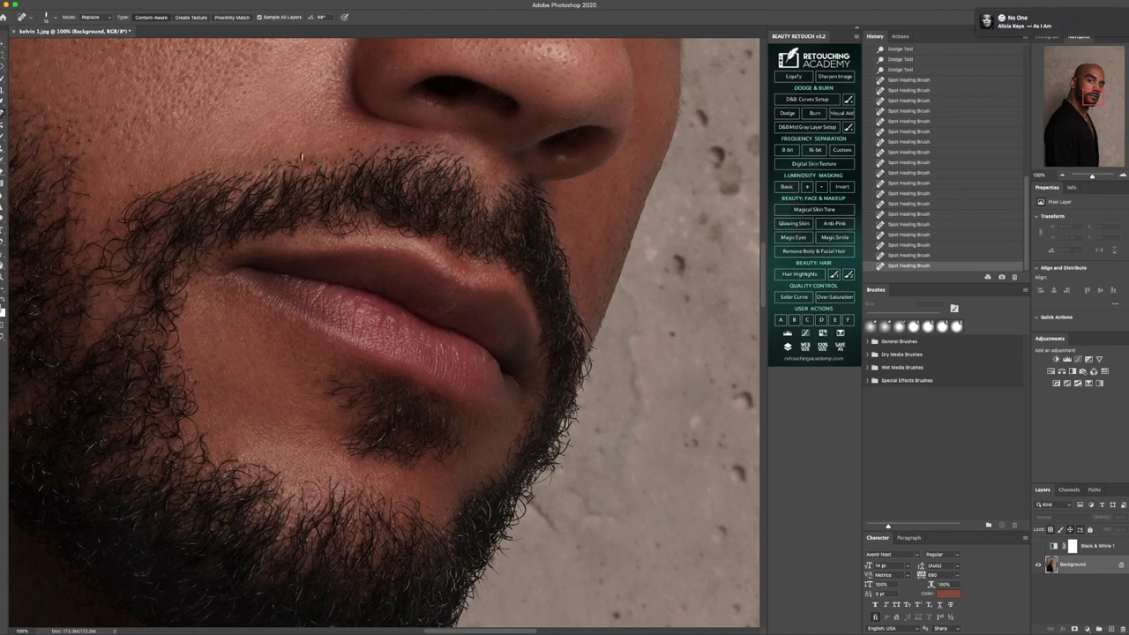
{"action": "left_click", "coordinate": [301, 157]}
{"action": "left_click", "coordinate": [349, 149]}
{"action": "left_click", "coordinate": [356, 154]}
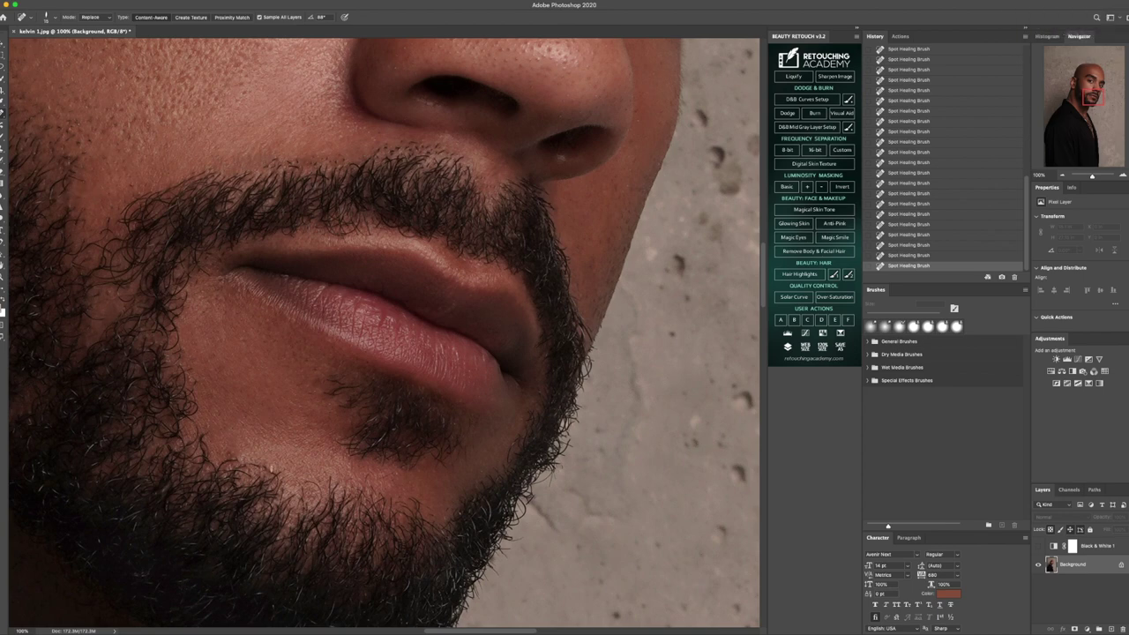
- Run the Skin Smoothing FS action from the PM Frequency Separation set on the portrait
{"action": "key", "text": "z"}
{"action": "left_click", "coordinate": [270, 18]}
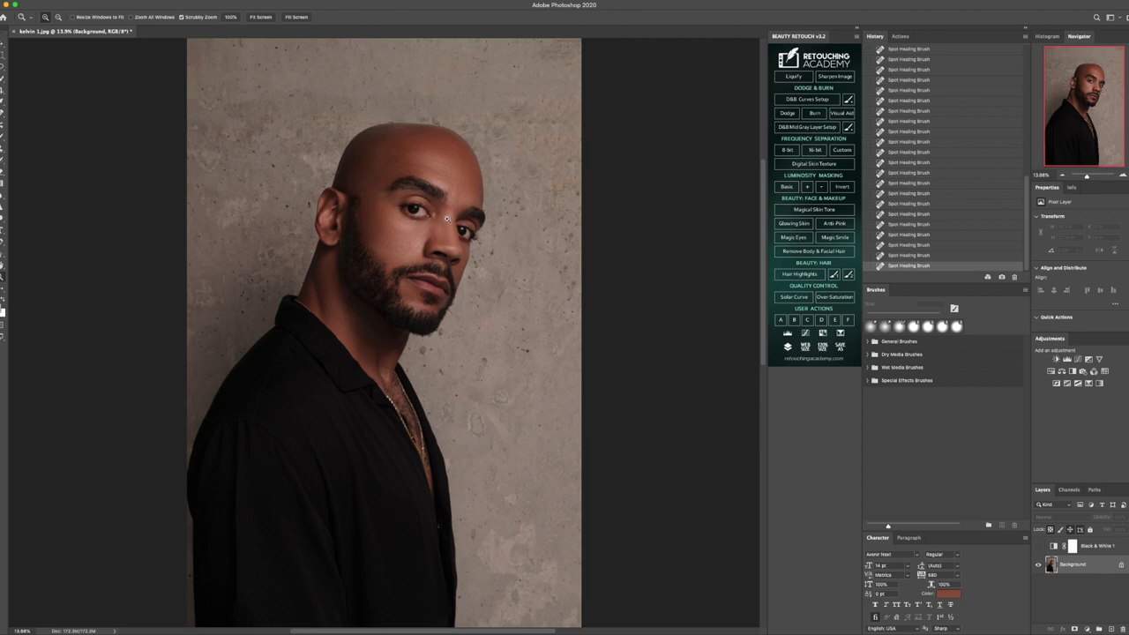
{"action": "left_click", "coordinate": [894, 39]}
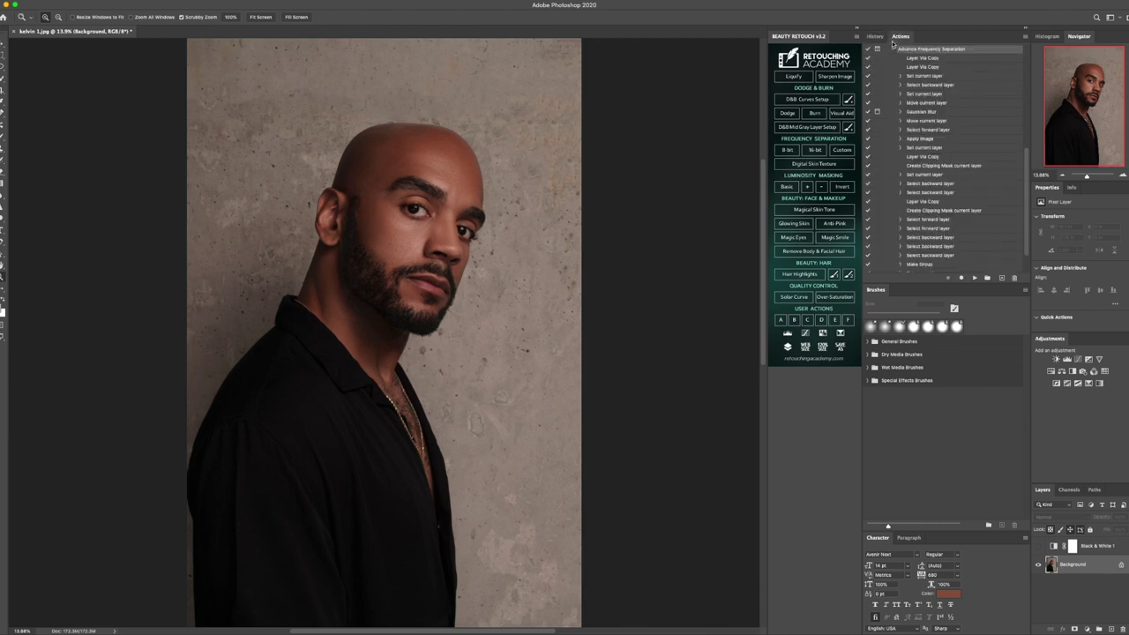
{"action": "scroll", "coordinate": [893, 49], "scroll_direction": "down", "scroll_amount": 3}
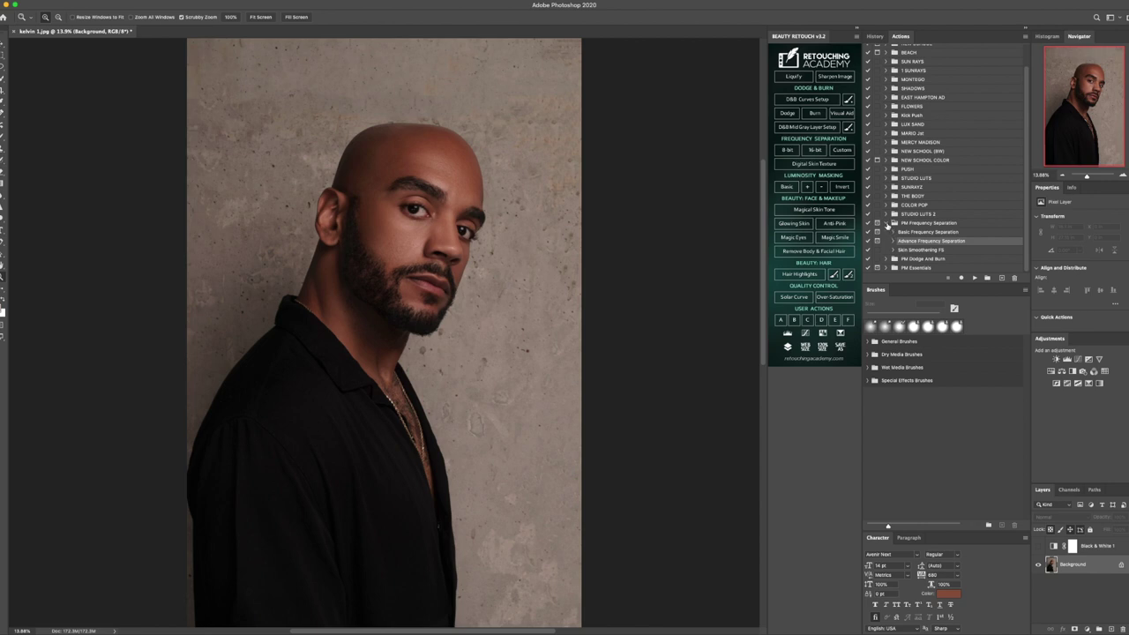
{"action": "left_click", "coordinate": [887, 224]}
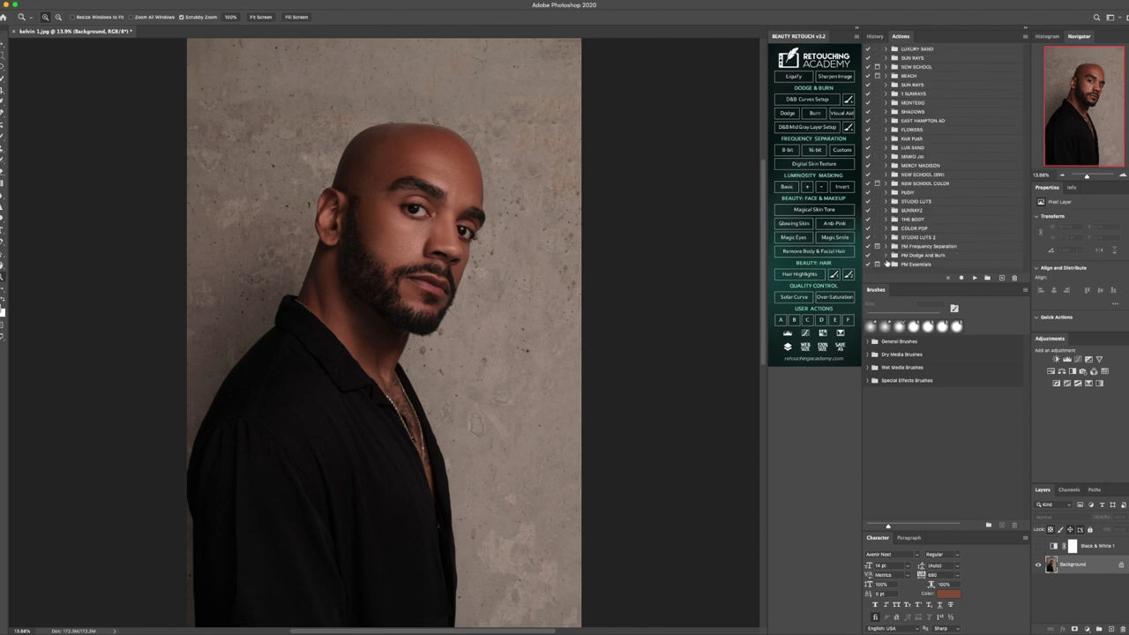
{"action": "left_click", "coordinate": [886, 247]}
{"action": "scroll", "coordinate": [933, 238], "scroll_direction": "down", "scroll_amount": 1}
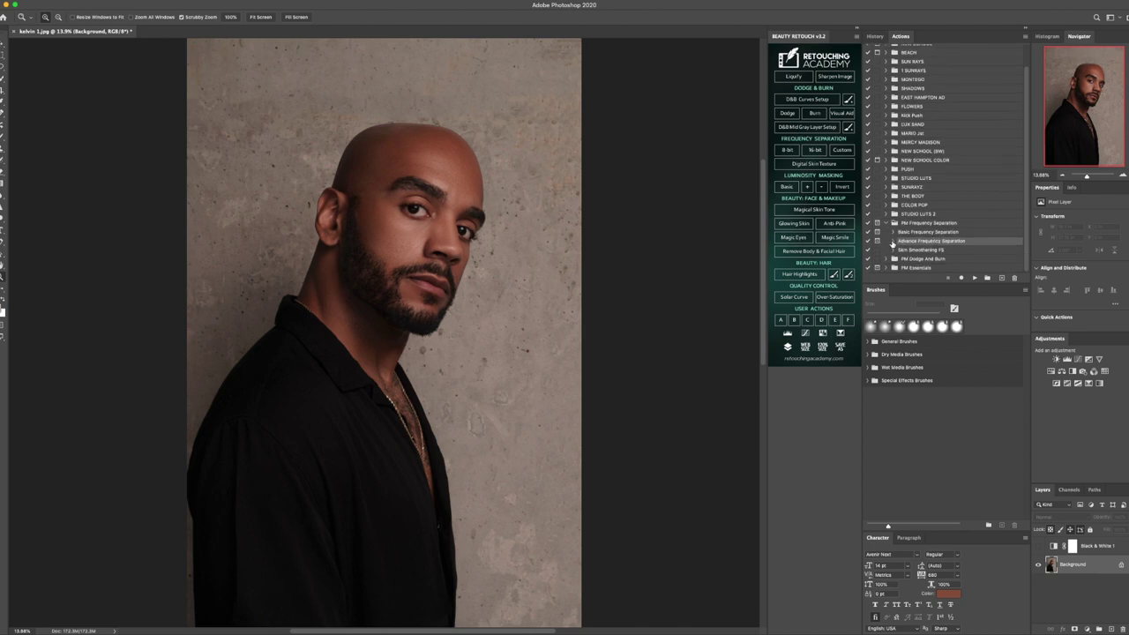
{"action": "left_click", "coordinate": [886, 223]}
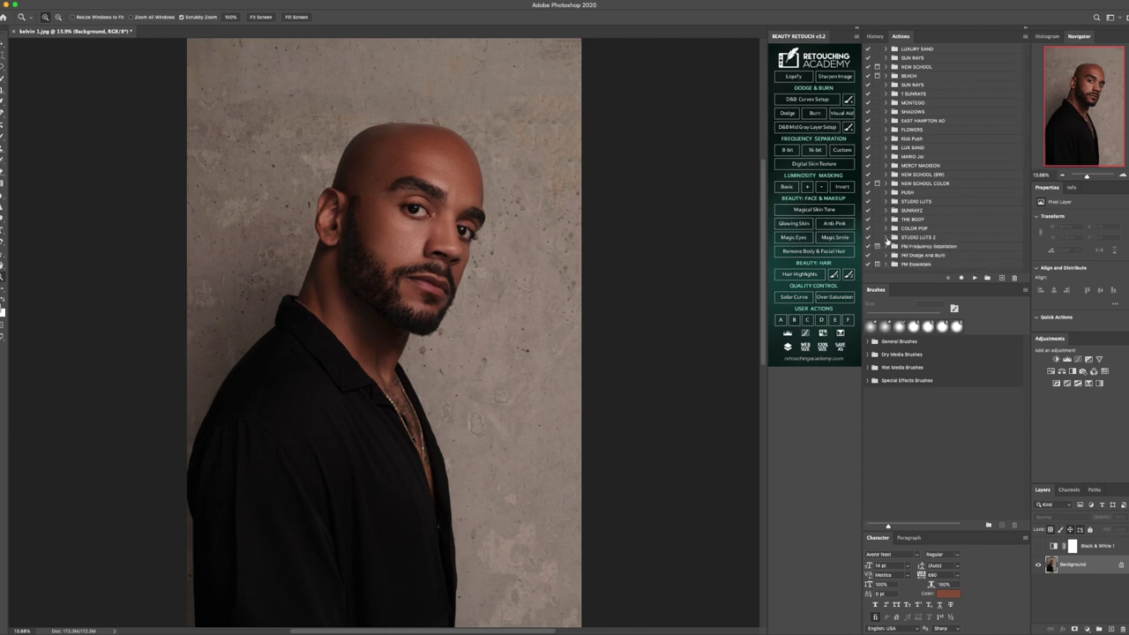
{"action": "left_click", "coordinate": [886, 249]}
{"action": "scroll", "coordinate": [918, 262], "scroll_direction": "down", "scroll_amount": 1}
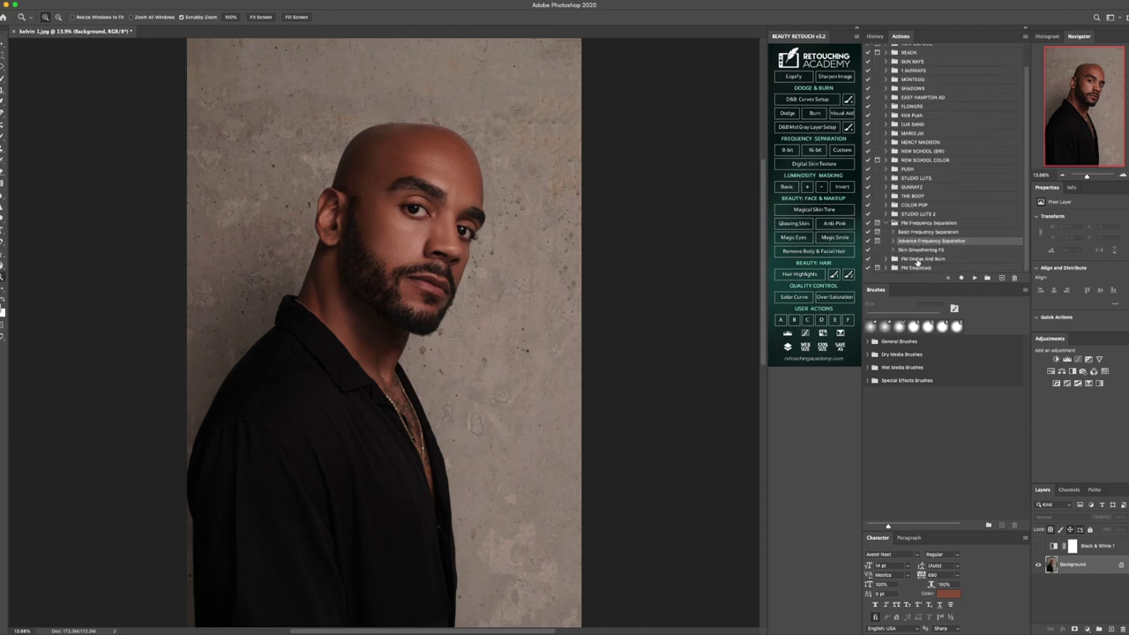
{"action": "left_click", "coordinate": [917, 252]}
{"action": "left_click", "coordinate": [892, 251]}
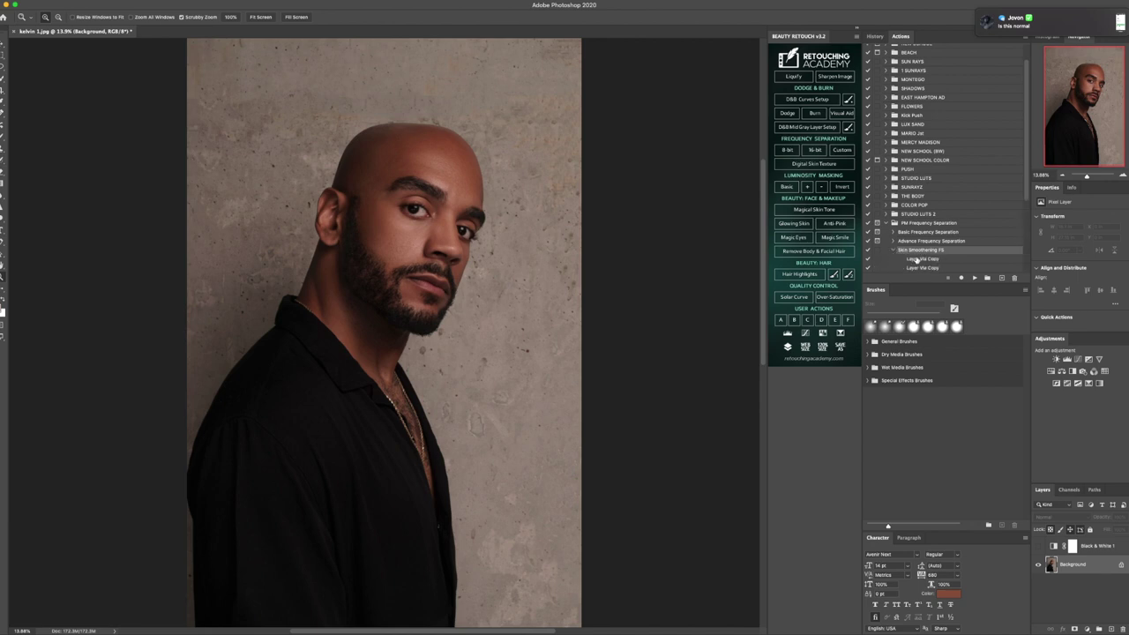
{"action": "left_click", "coordinate": [920, 259]}
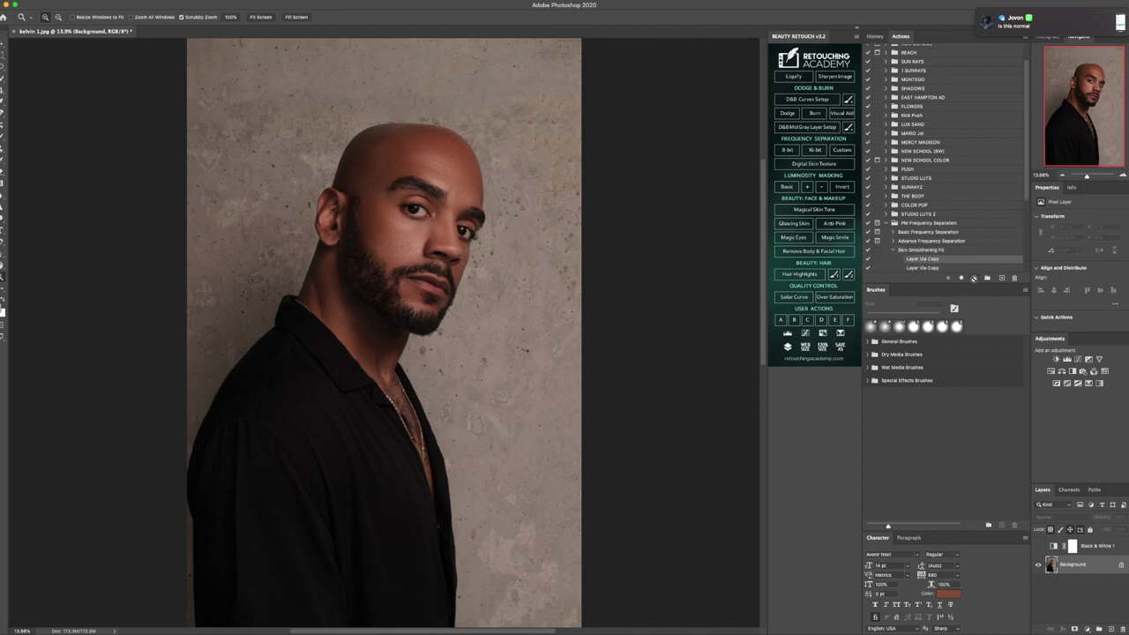
{"action": "left_click", "coordinate": [973, 278]}
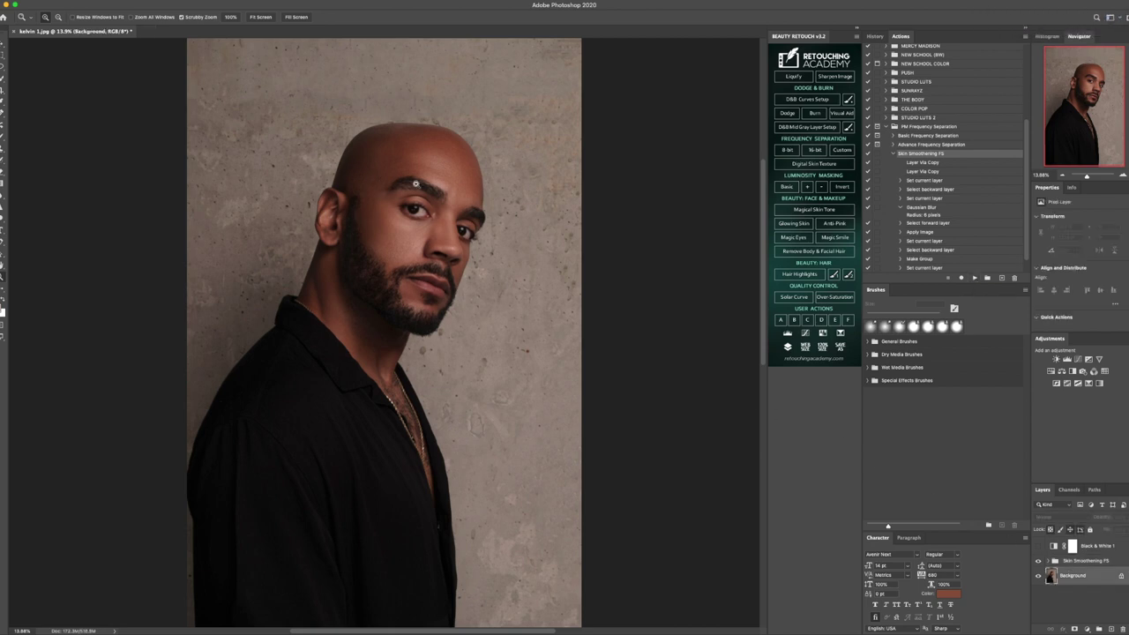
- Expand the Skin Smoothing FS group, hide its High Layer and select the Low Layer
{"action": "left_click", "coordinate": [415, 184]}
{"action": "left_click", "coordinate": [413, 183]}
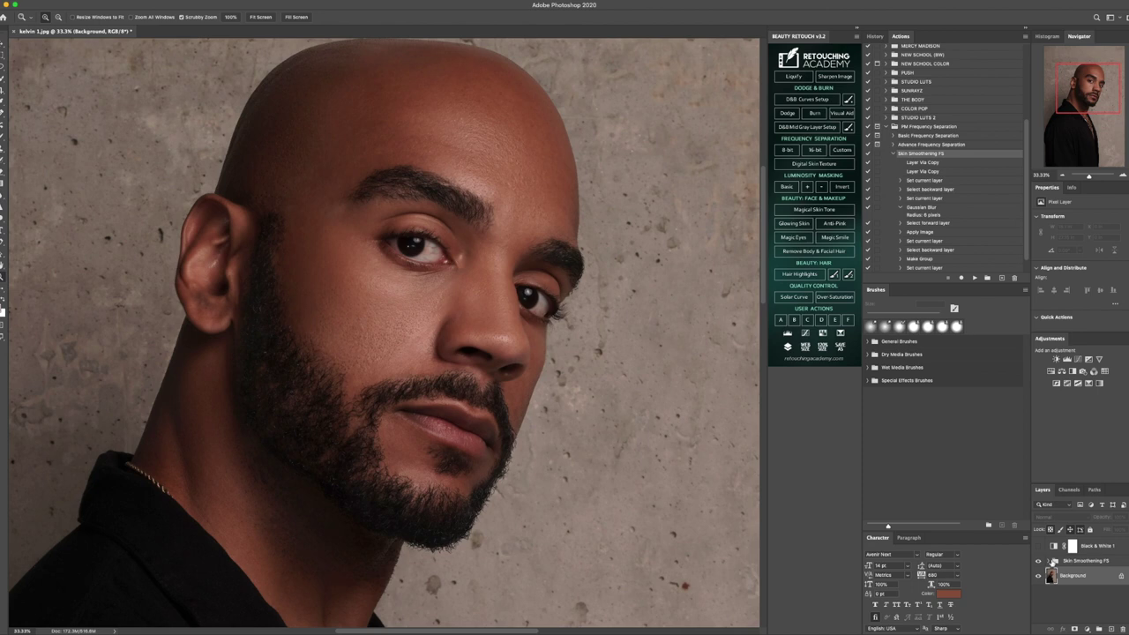
{"action": "left_click", "coordinate": [1055, 561]}
{"action": "left_click", "coordinate": [1038, 576]}
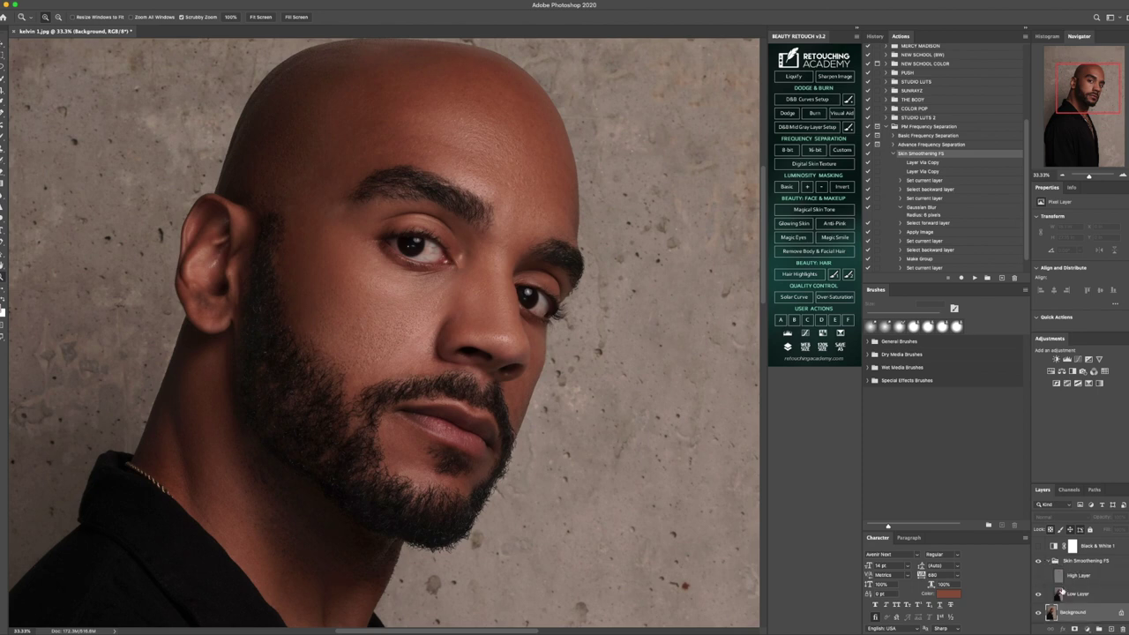
{"action": "left_click", "coordinate": [1077, 595]}
- Blend the skin tones across the face on the Low Layer with a Mixer Brush of about 300 px
{"action": "left_click", "coordinate": [3, 137]}
{"action": "key", "text": "]"}
{"action": "key", "text": "bracketleft"}
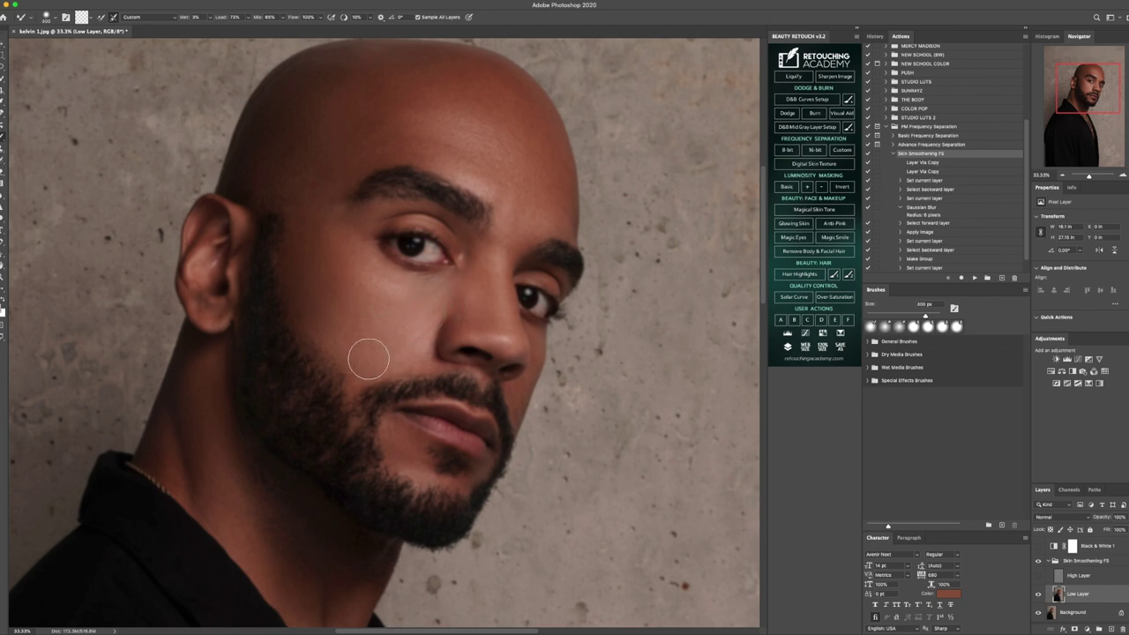
{"action": "key", "text": "bracketright"}
{"action": "key", "text": "bracketleft"}
{"action": "key", "text": "bracketright"}
{"action": "key", "text": "bracketright"}
{"action": "key", "text": "bracketleft"}
{"action": "key", "text": "bracketleft"}
{"action": "key", "text": "bracketleft"}
{"action": "key", "text": "bracketright"}
{"action": "key", "text": "bracketright"}
{"action": "key", "text": "bracketleft"}
- Compare the face before and after the Mixer Brush smoothing using the history states, returning to the latest one
{"action": "left_click", "coordinate": [875, 37]}
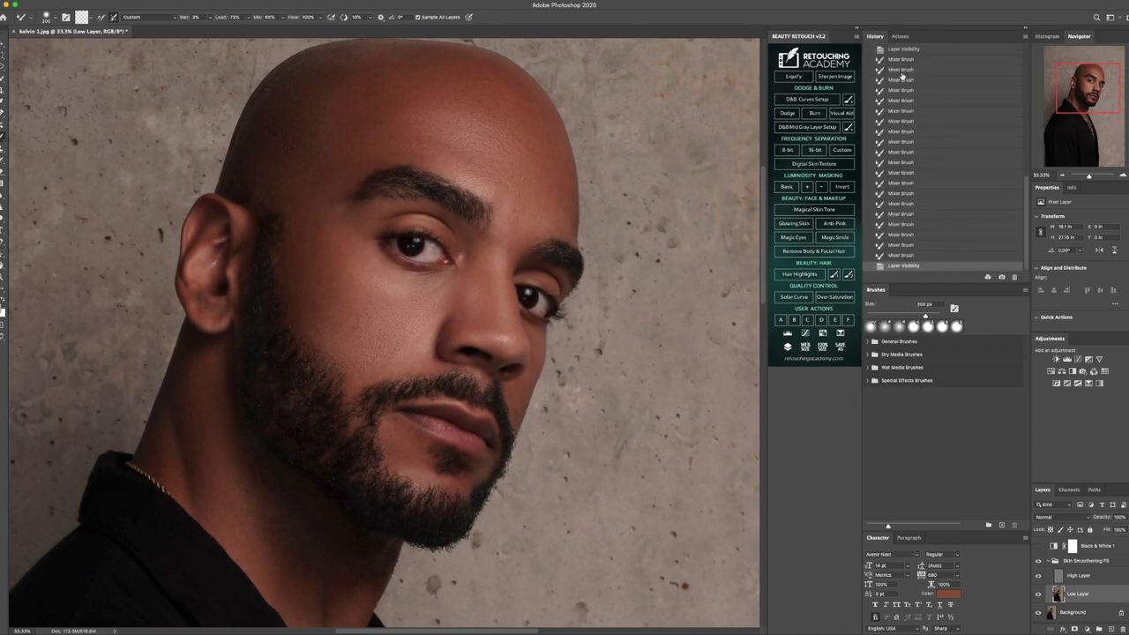
{"action": "left_click", "coordinate": [900, 50]}
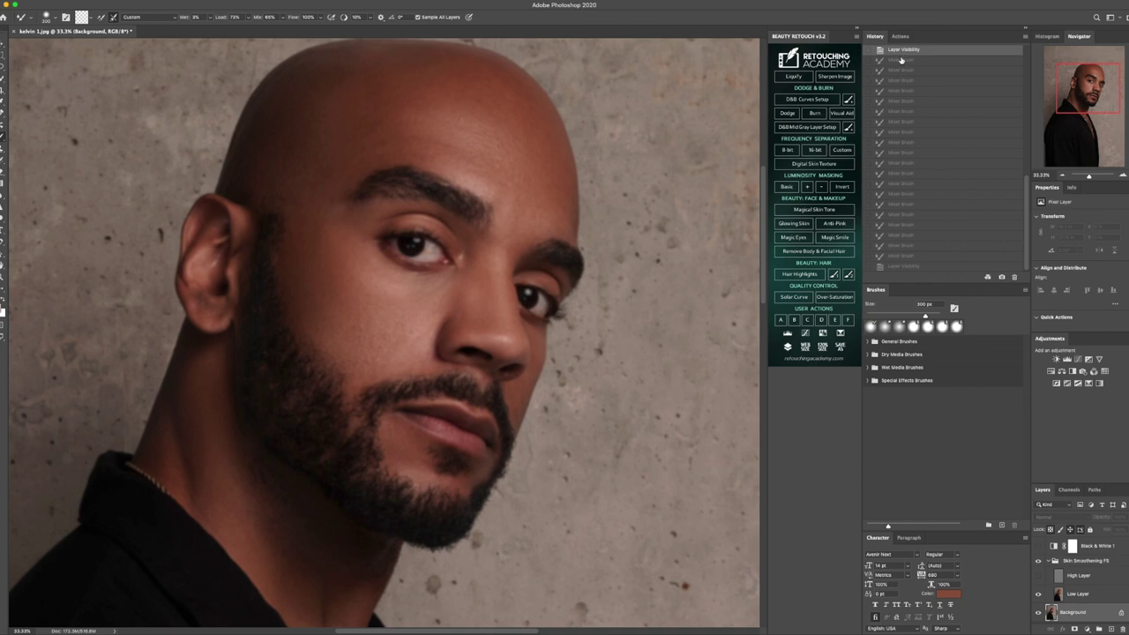
{"action": "scroll", "coordinate": [900, 61], "scroll_direction": "up", "scroll_amount": 1}
{"action": "left_click", "coordinate": [904, 77]}
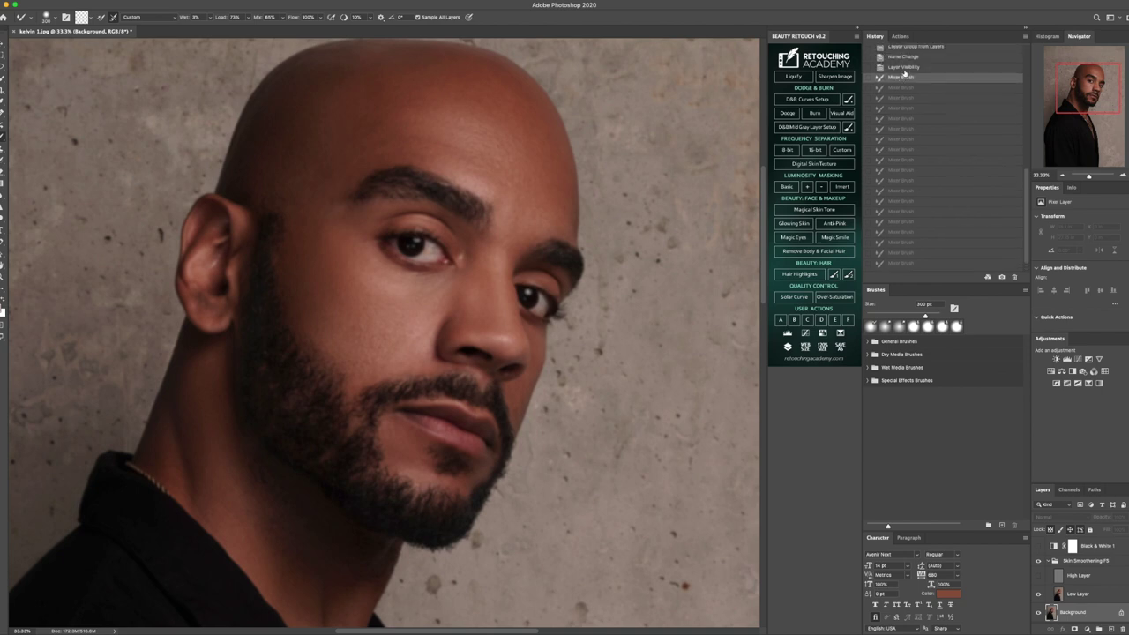
{"action": "left_click", "coordinate": [902, 57]}
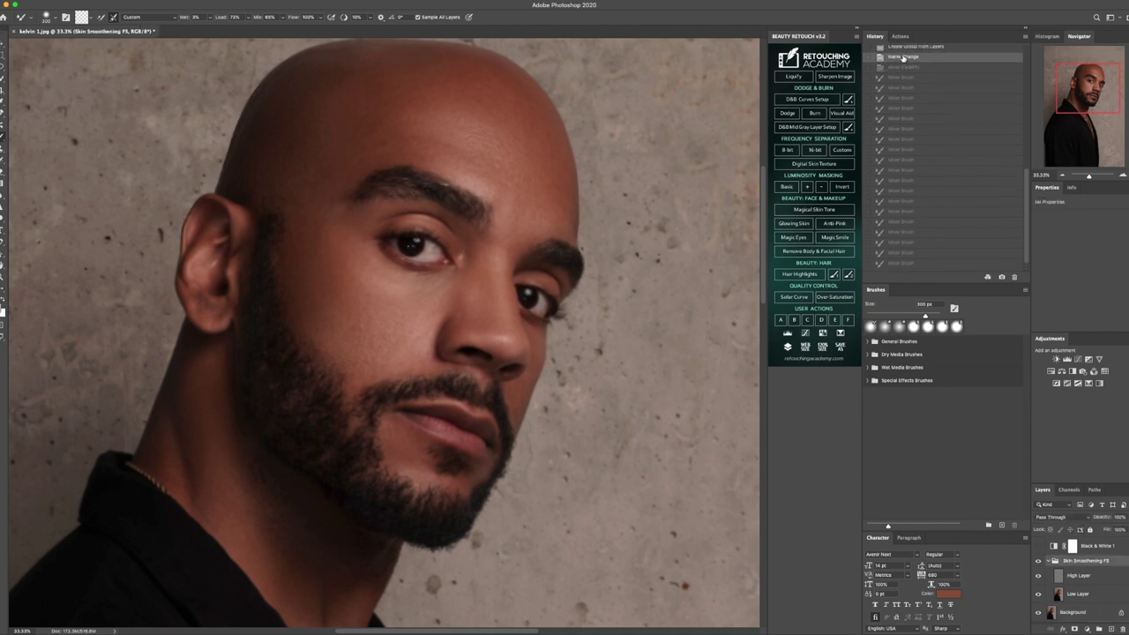
{"action": "scroll", "coordinate": [920, 246], "scroll_direction": "down", "scroll_amount": 2}
{"action": "left_click", "coordinate": [915, 266]}
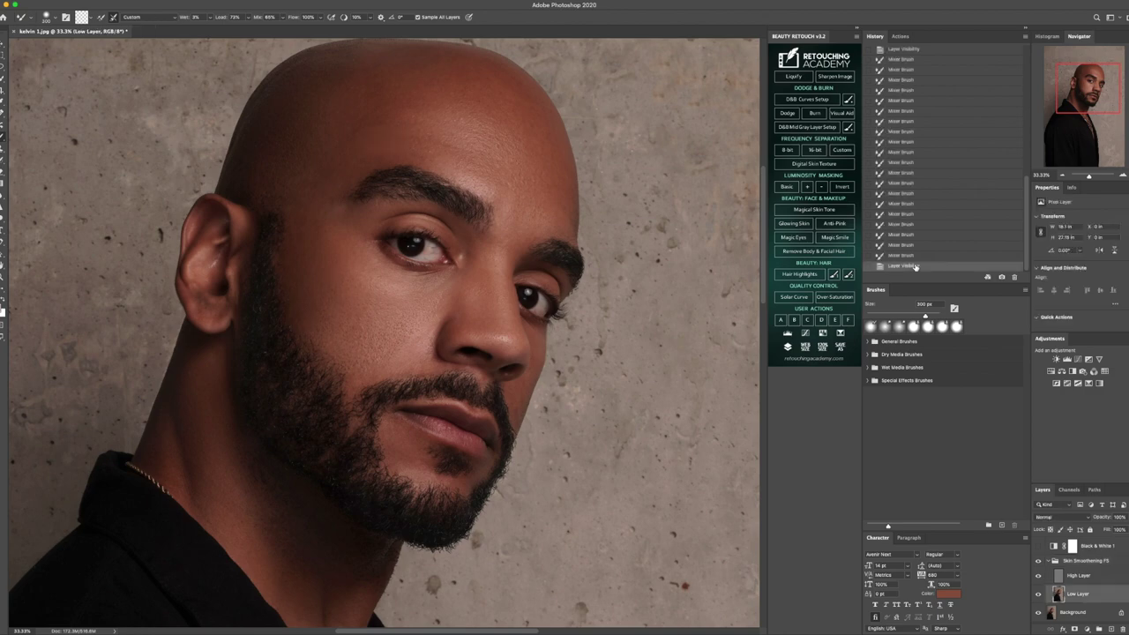
- Fit the portrait on screen and flatten the image, discarding the hidden layers
{"action": "key", "text": "z"}
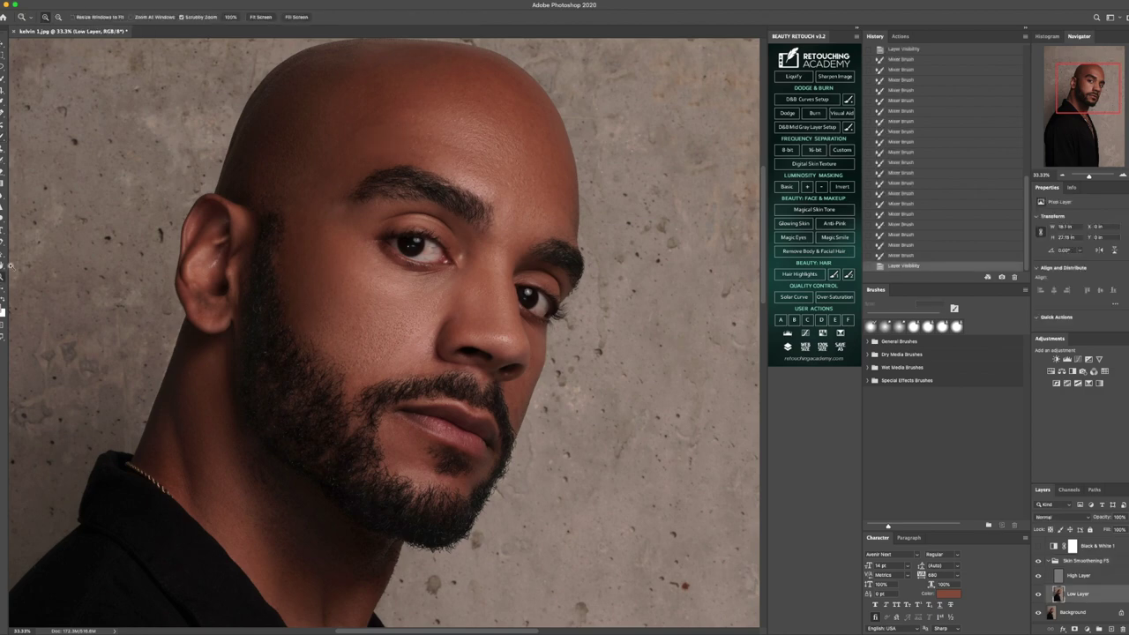
{"action": "left_click", "coordinate": [261, 18]}
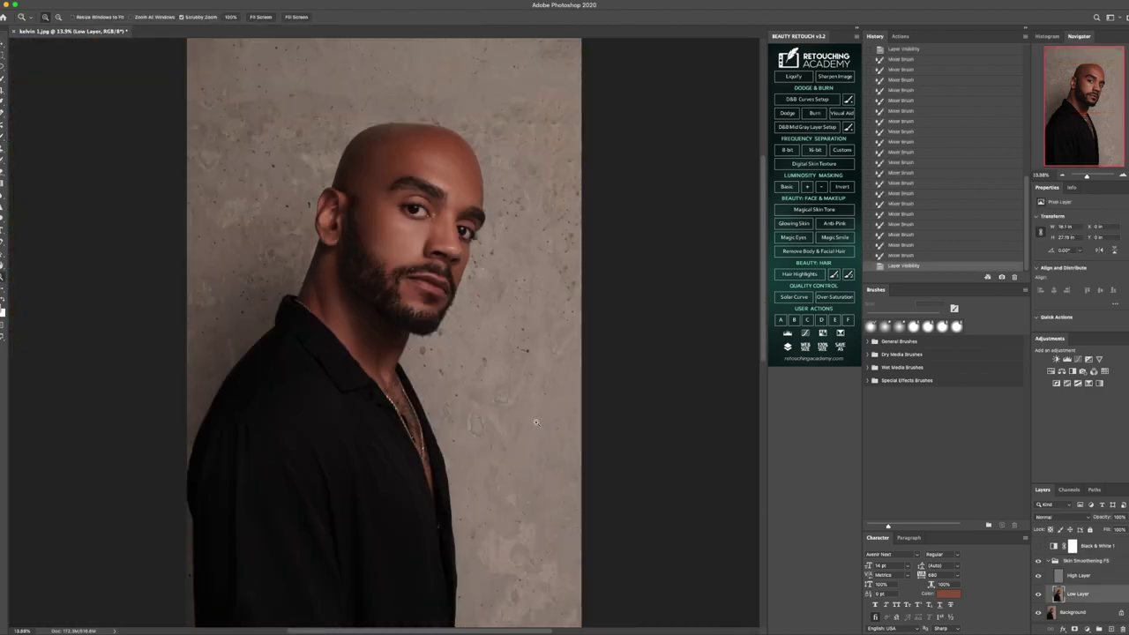
{"action": "right_click", "coordinate": [1084, 616]}
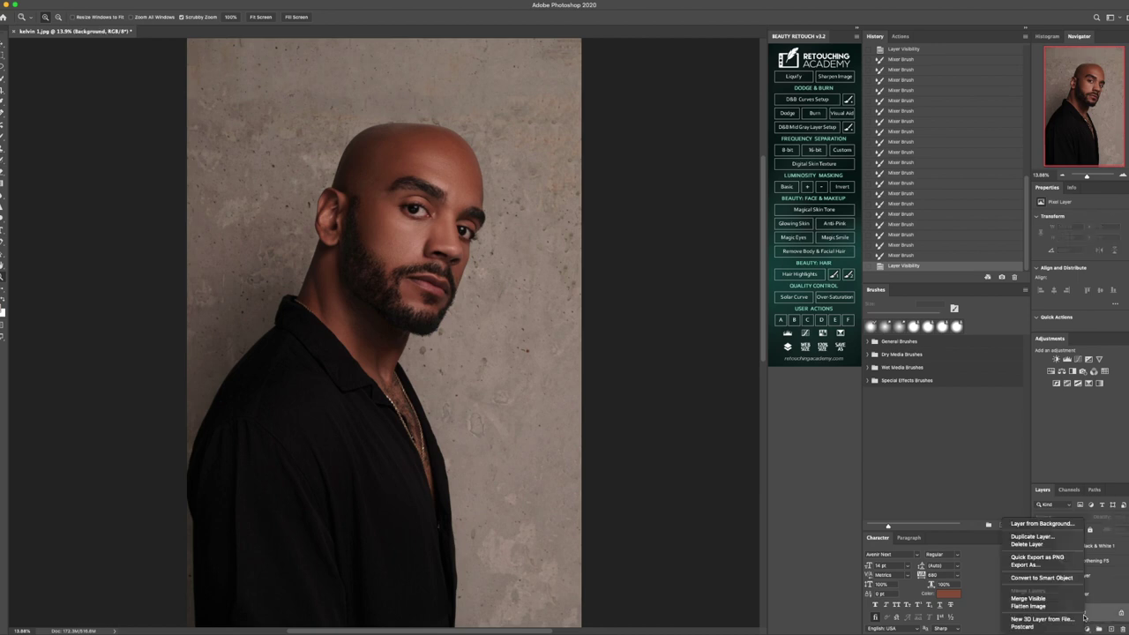
{"action": "left_click", "coordinate": [1030, 607]}
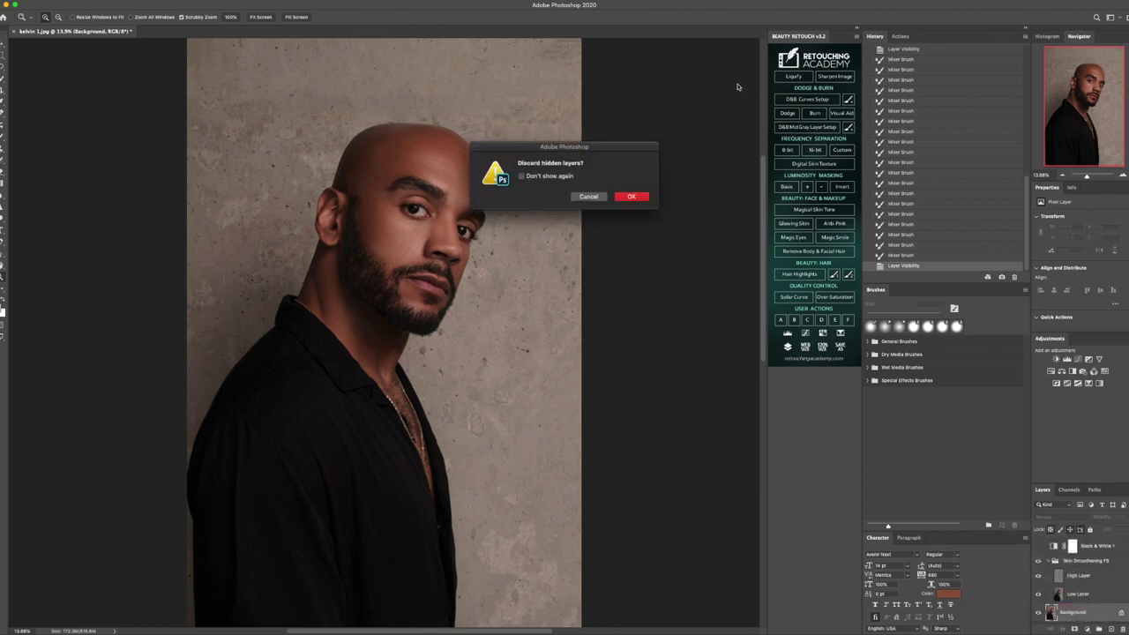
{"action": "left_click", "coordinate": [629, 197]}
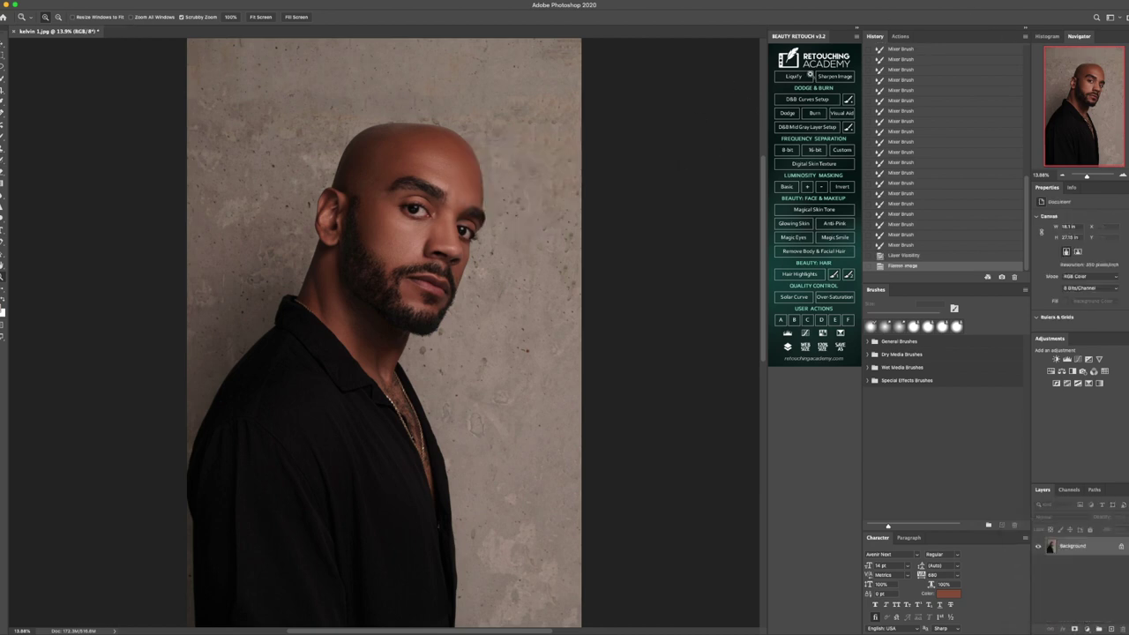
- Run the Smart Sharpen action from the PM Essentials set and accept its High Pass radius
{"action": "left_click", "coordinate": [900, 36]}
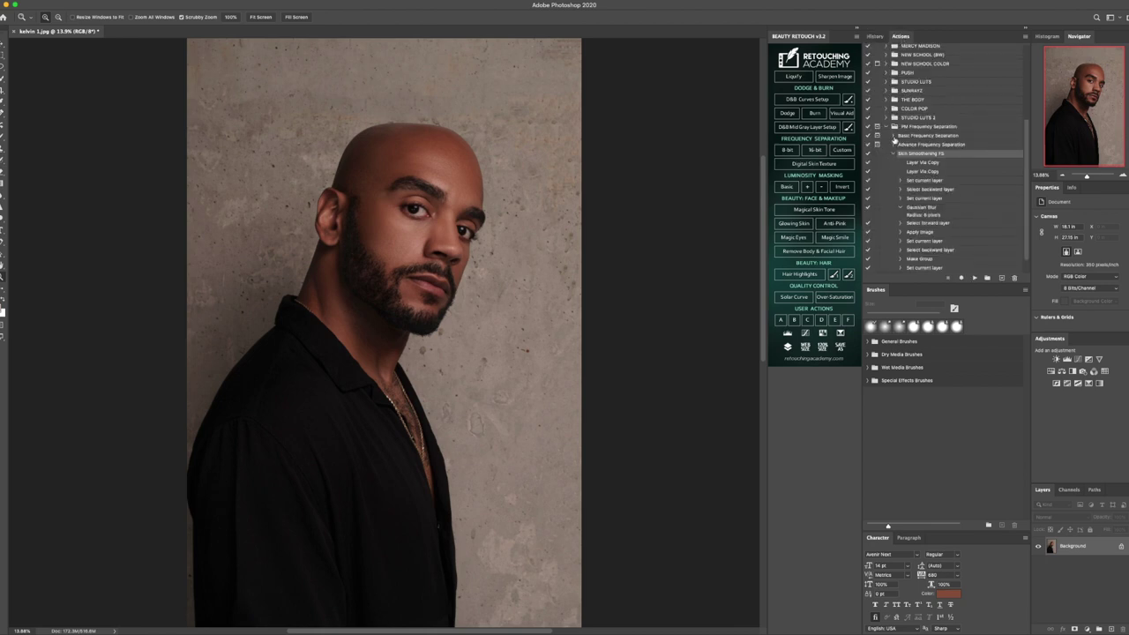
{"action": "left_click", "coordinate": [885, 127]}
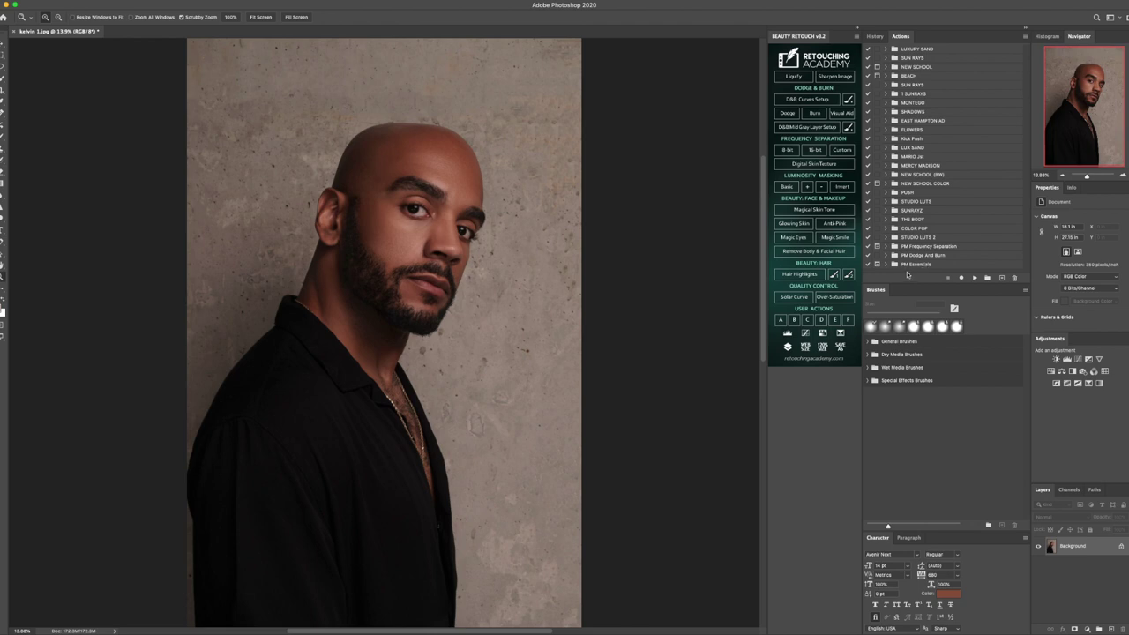
{"action": "left_click", "coordinate": [885, 264]}
{"action": "scroll", "coordinate": [922, 253], "scroll_direction": "down", "scroll_amount": 3}
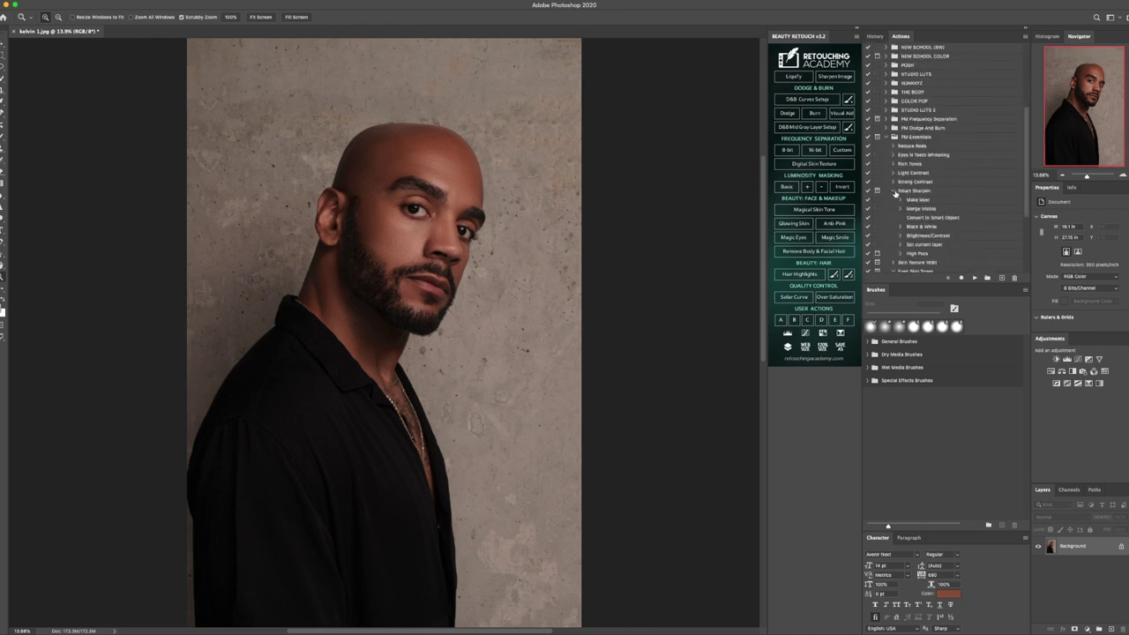
{"action": "left_click", "coordinate": [913, 192]}
{"action": "left_click", "coordinate": [913, 200]}
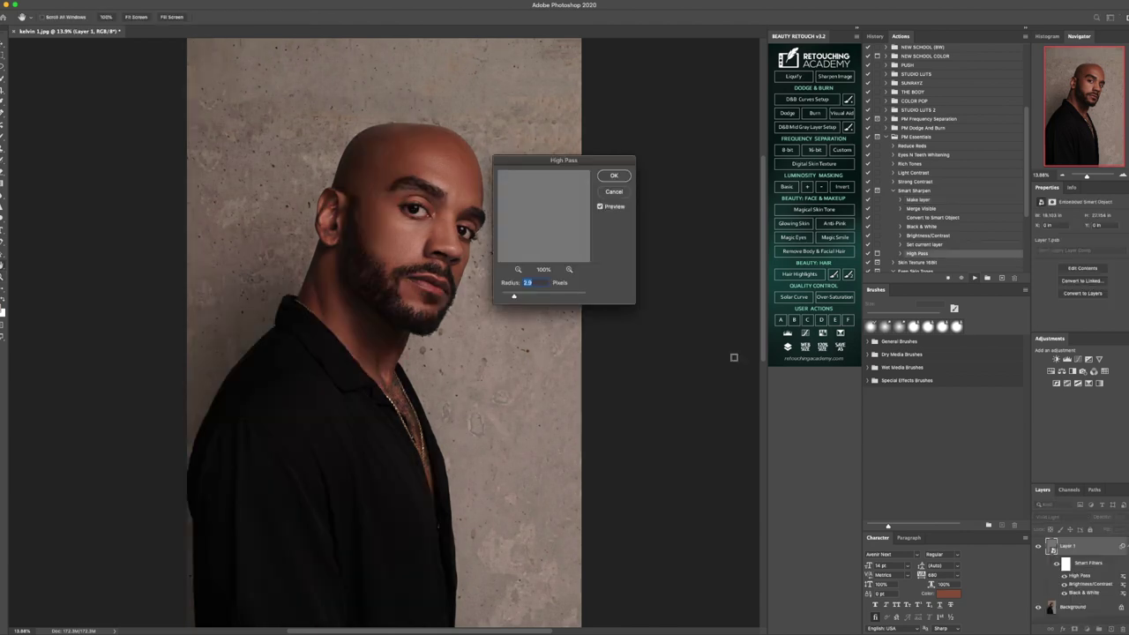
{"action": "left_click", "coordinate": [614, 175]}
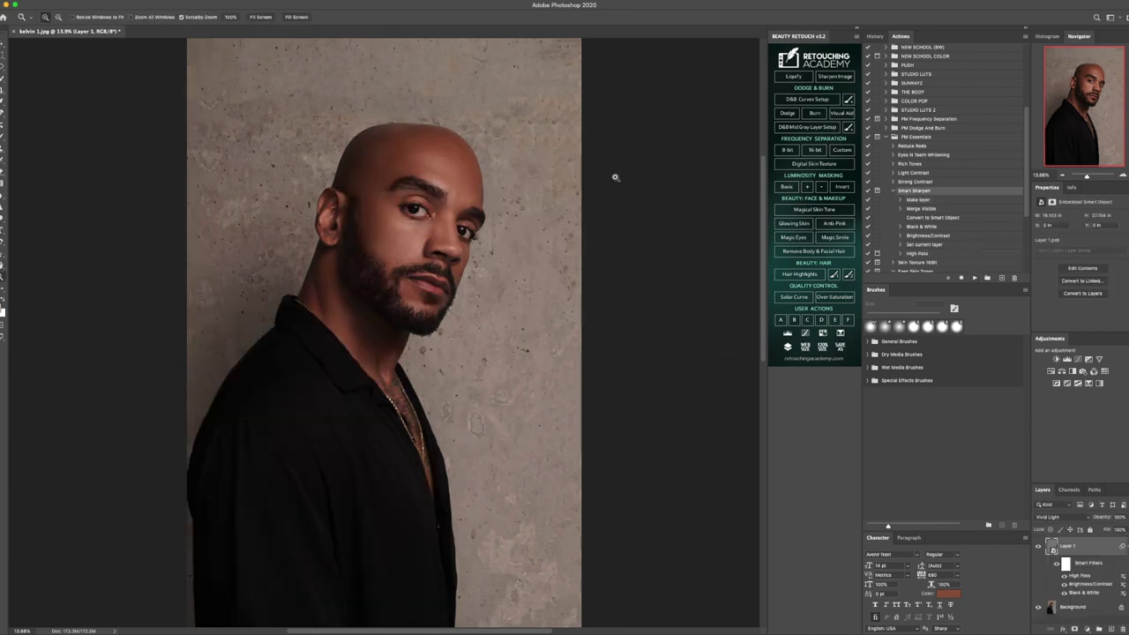
- Inspect the sharpening on the eyes and facial skin up close and at overview size
{"action": "left_click_drag", "start_coordinate": [417, 183], "coordinate": [446, 201]}
{"action": "left_click", "coordinate": [446, 200]}
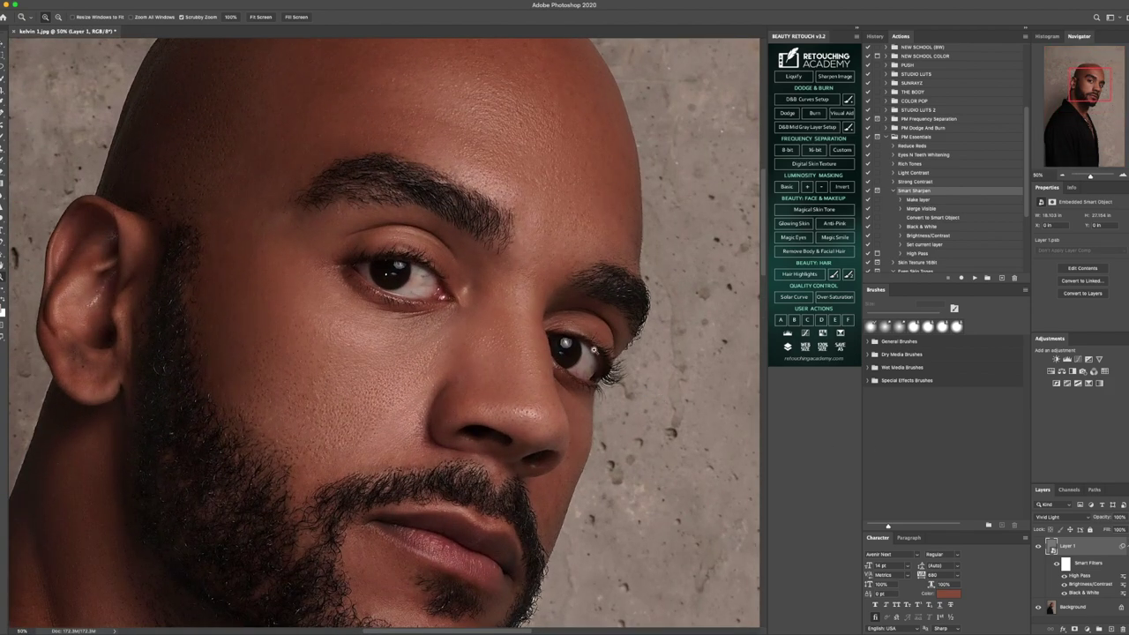
{"action": "left_click", "coordinate": [416, 314]}
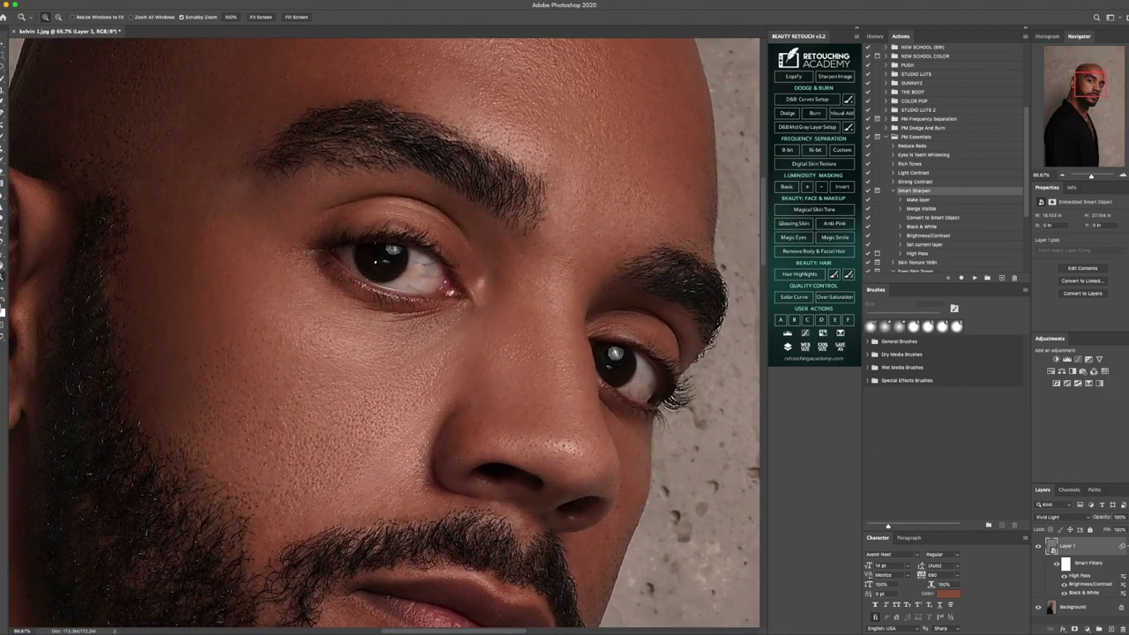
{"action": "left_click", "coordinate": [58, 16]}
{"action": "left_click", "coordinate": [377, 374]}
{"action": "left_click", "coordinate": [377, 374]}
{"action": "left_click", "coordinate": [376, 374]}
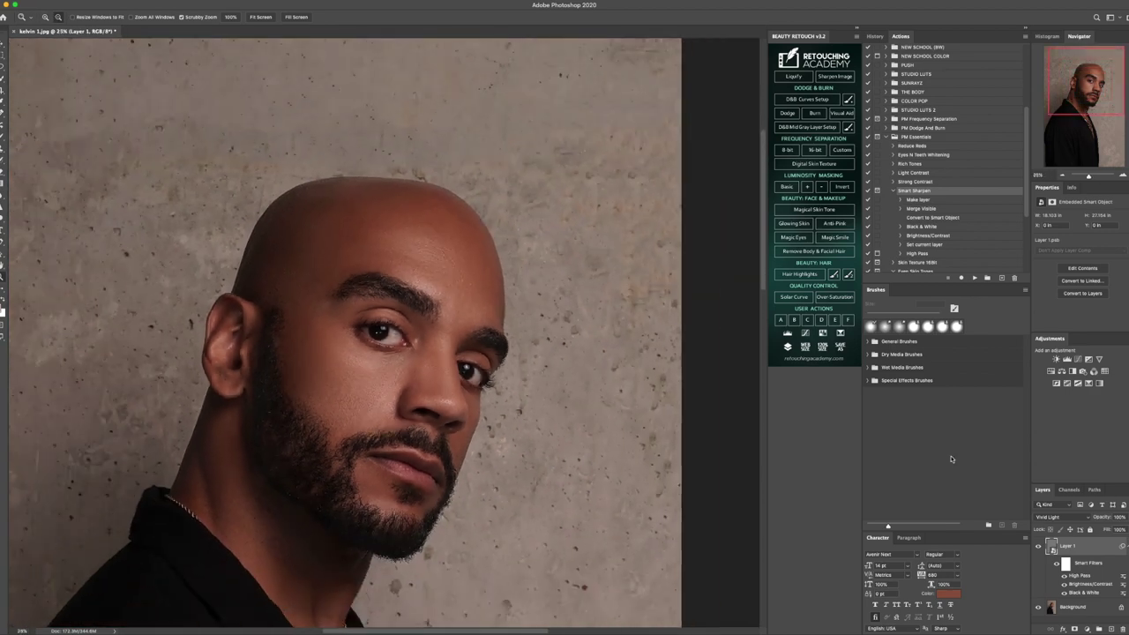
- Slightly lower the opacity of the Smart Sharpen layer and flatten the image
{"action": "left_click", "coordinate": [1126, 517]}
{"action": "left_click_drag", "start_coordinate": [1102, 529], "coordinate": [1099, 529]}
{"action": "right_click", "coordinate": [1067, 611]}
{"action": "left_click", "coordinate": [1050, 607]}
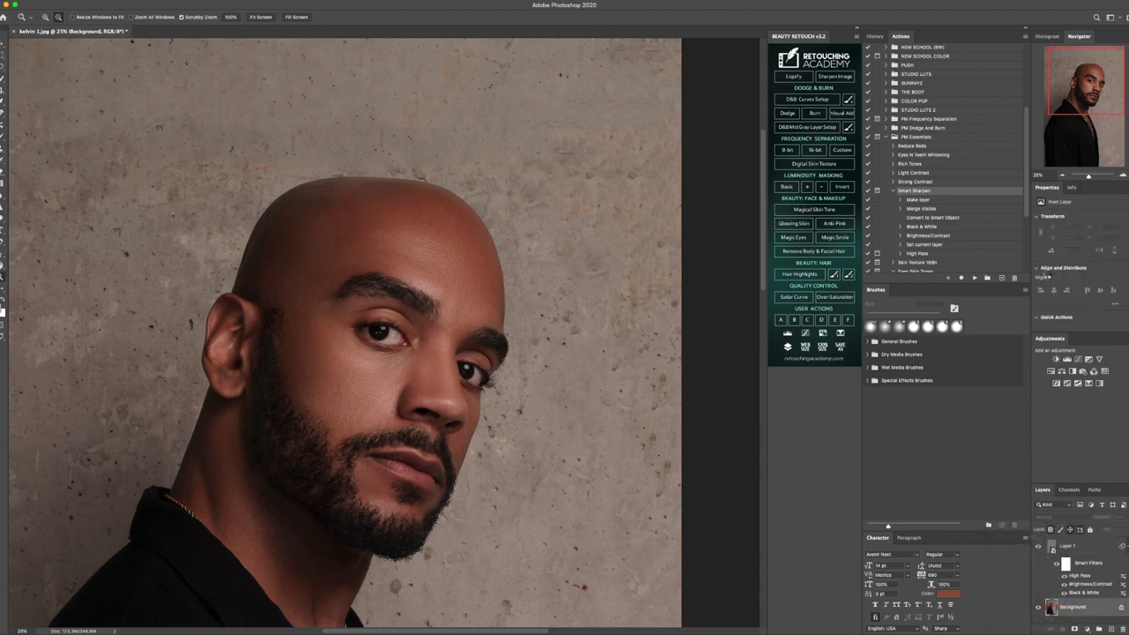
- Compare the portrait before and after sharpening using the history states, return to the latest one, and fit the image on screen
{"action": "left_click", "coordinate": [876, 37]}
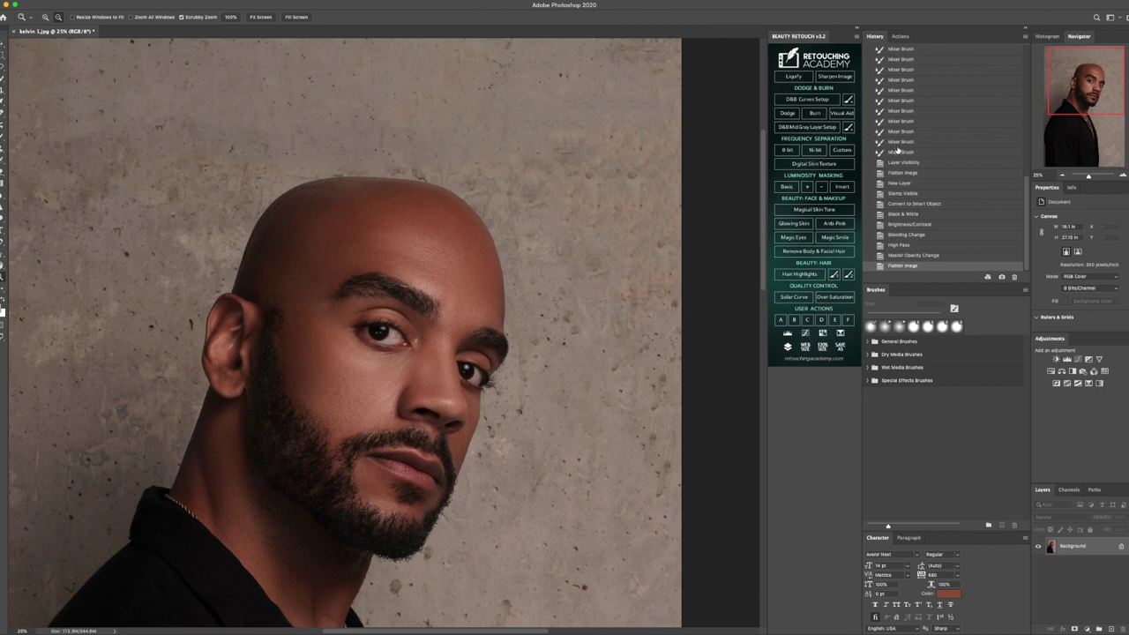
{"action": "left_click", "coordinate": [897, 145]}
{"action": "left_click", "coordinate": [898, 154]}
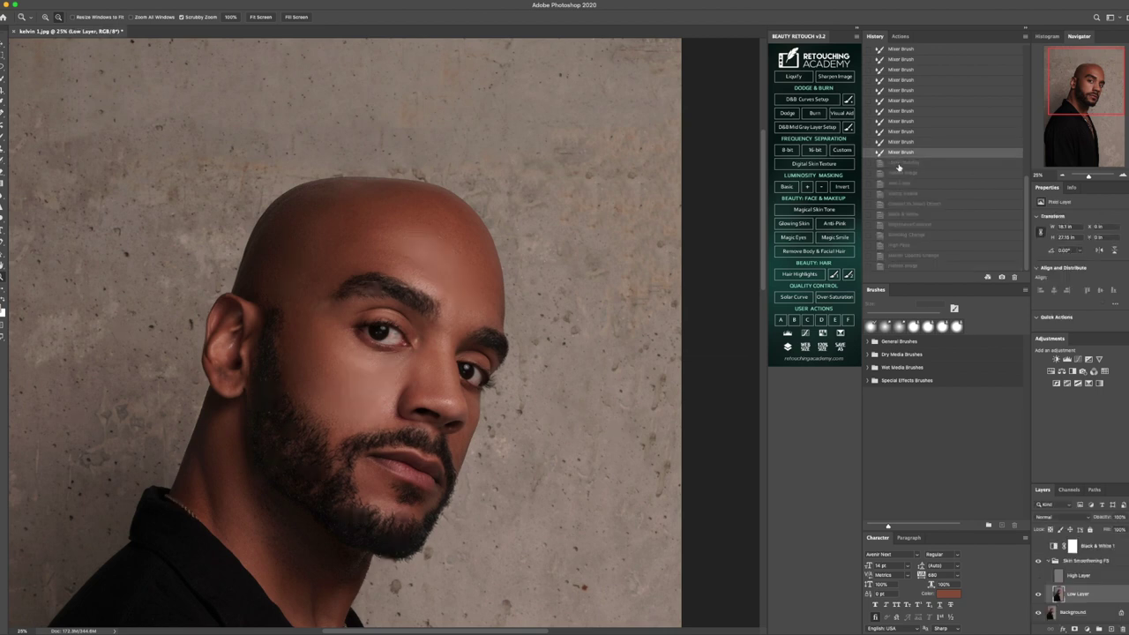
{"action": "left_click", "coordinate": [899, 165]}
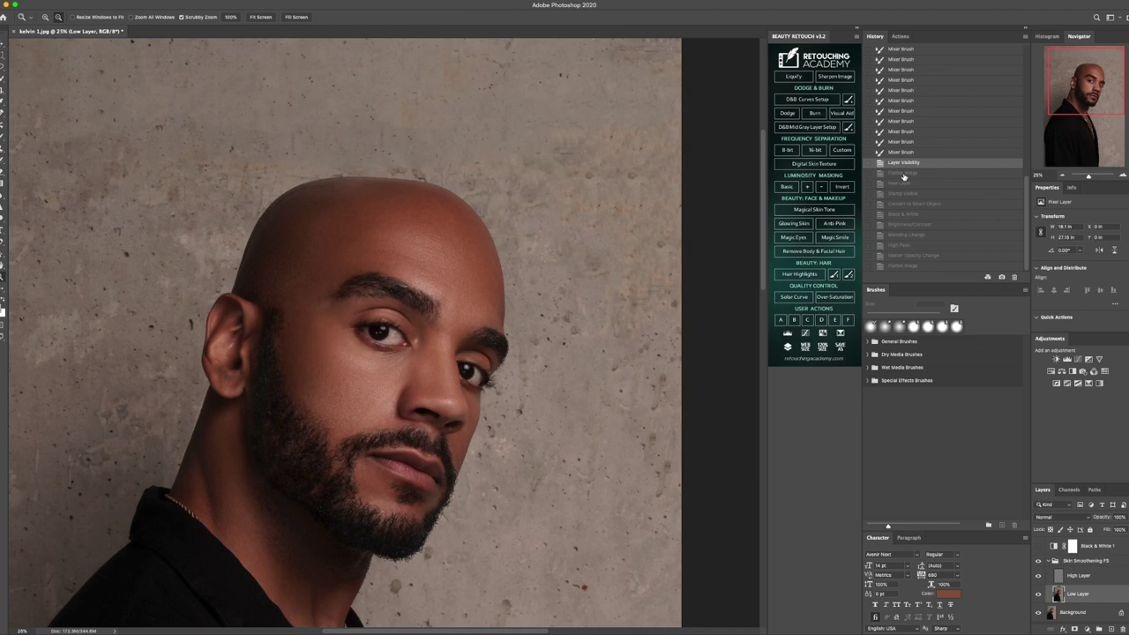
{"action": "left_click", "coordinate": [903, 174]}
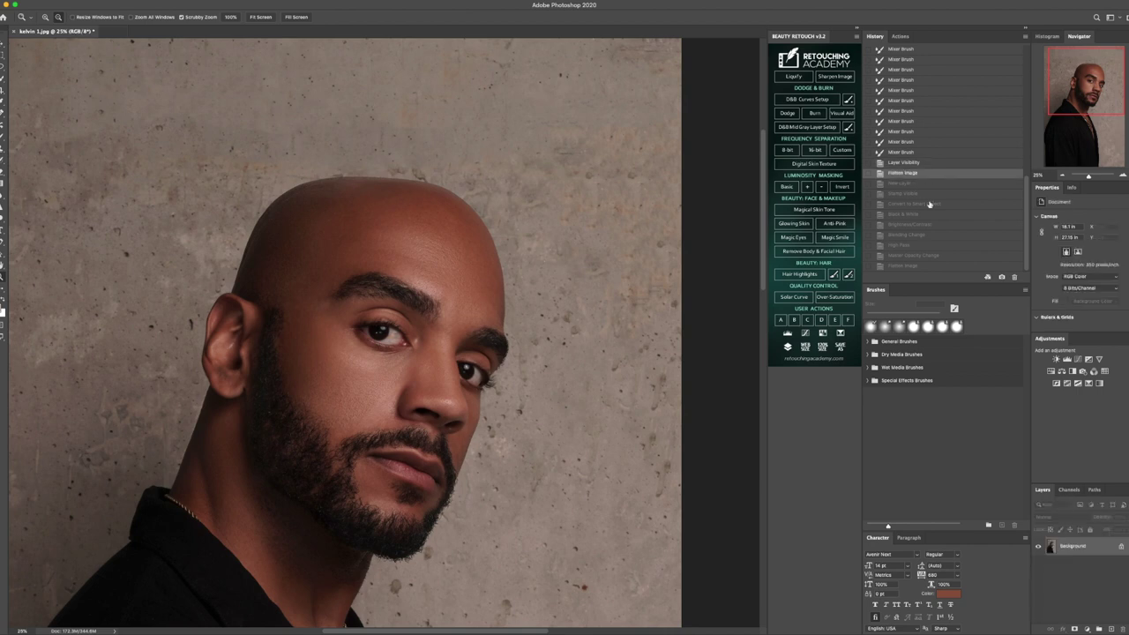
{"action": "left_click", "coordinate": [913, 267]}
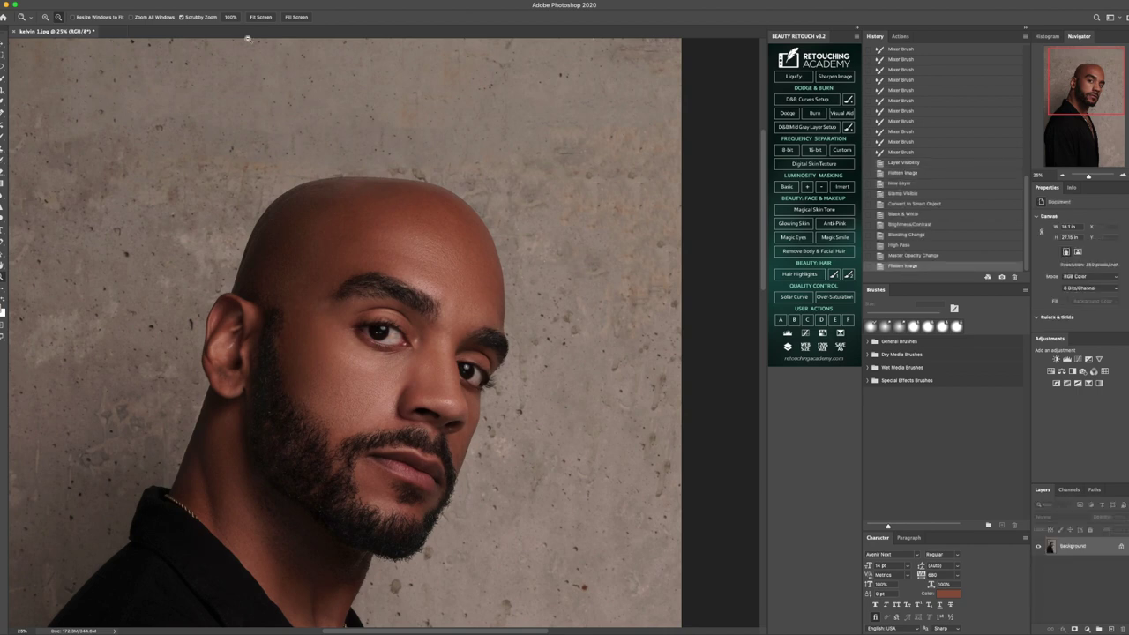
{"action": "left_click", "coordinate": [343, 231]}
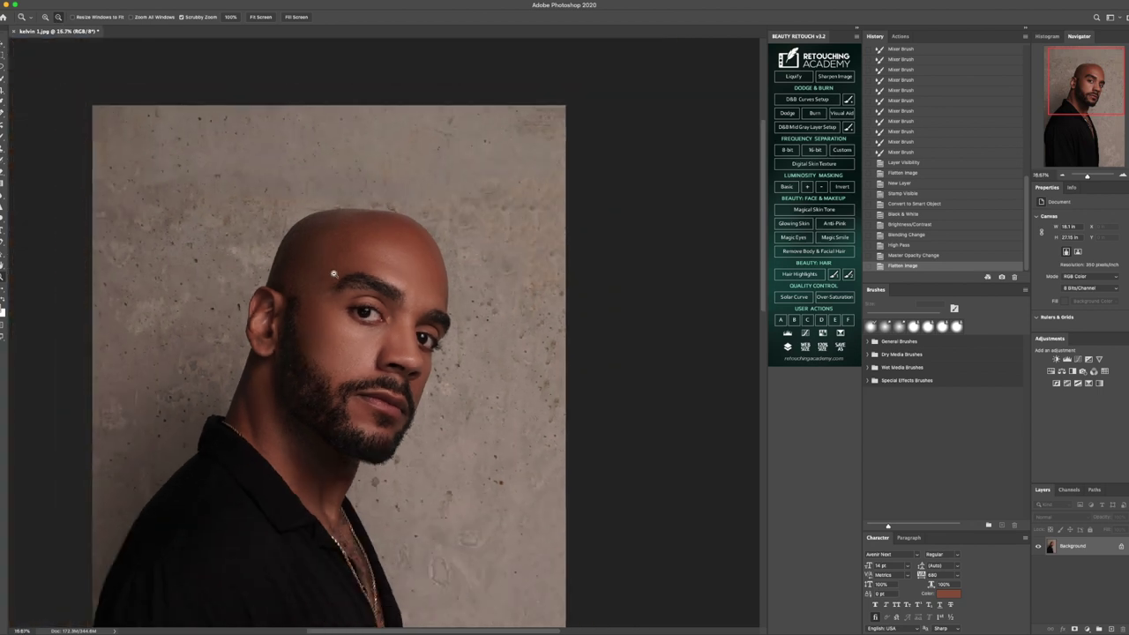
{"action": "left_click", "coordinate": [261, 18]}
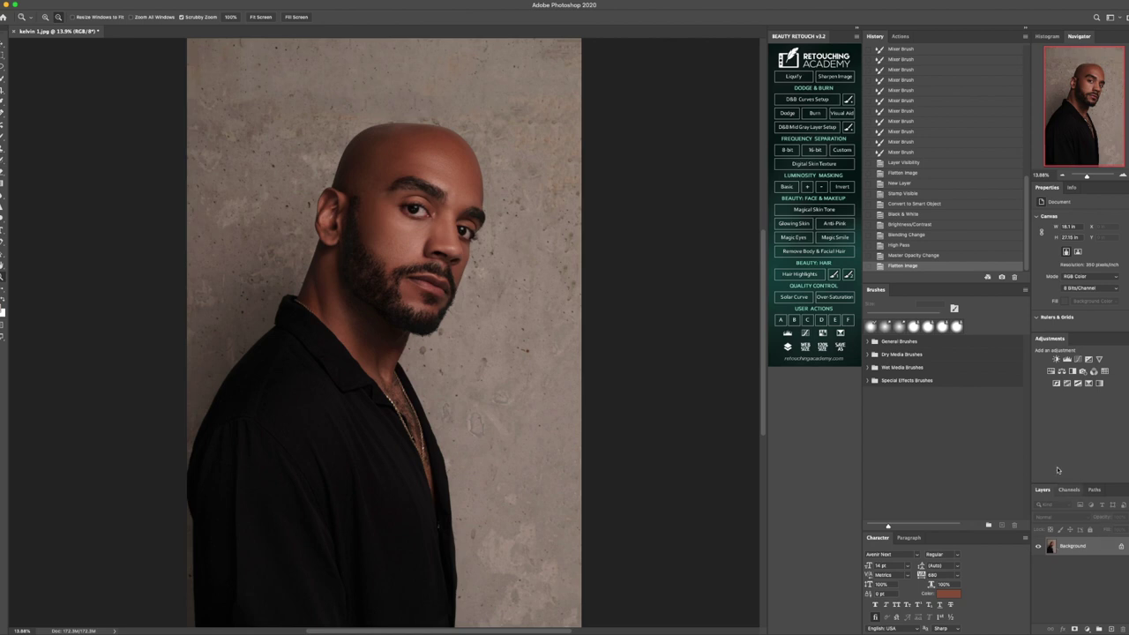
- Run Action 1 from the LUXURY SAND set to color grade the portrait
{"action": "left_click", "coordinate": [900, 37]}
{"action": "scroll", "coordinate": [914, 88], "scroll_direction": "up", "scroll_amount": 5}
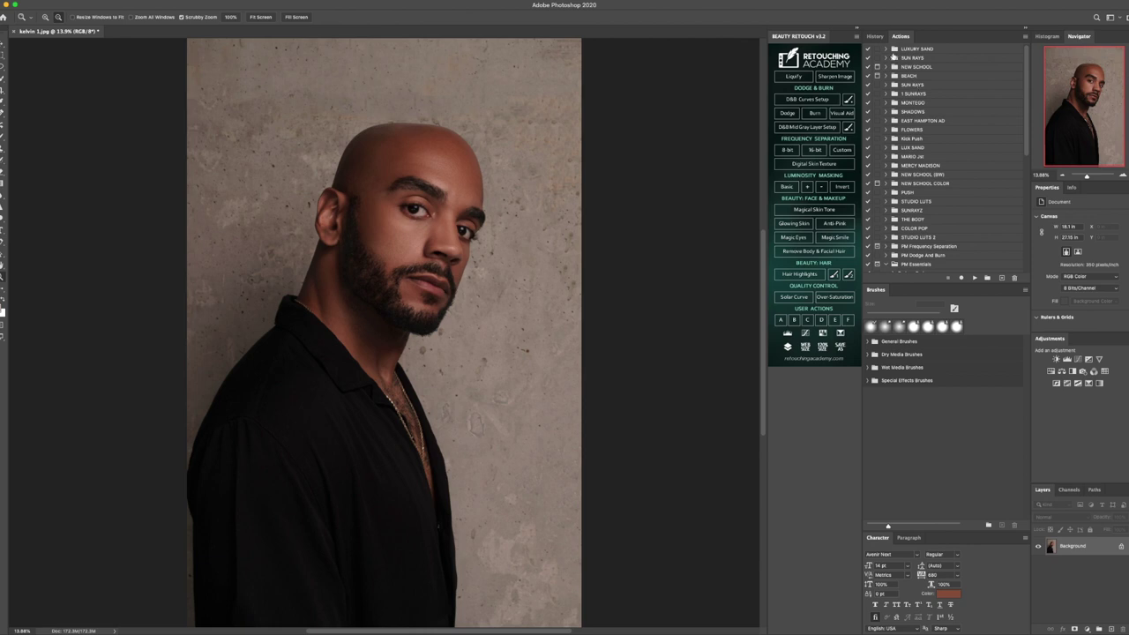
{"action": "left_click", "coordinate": [885, 50]}
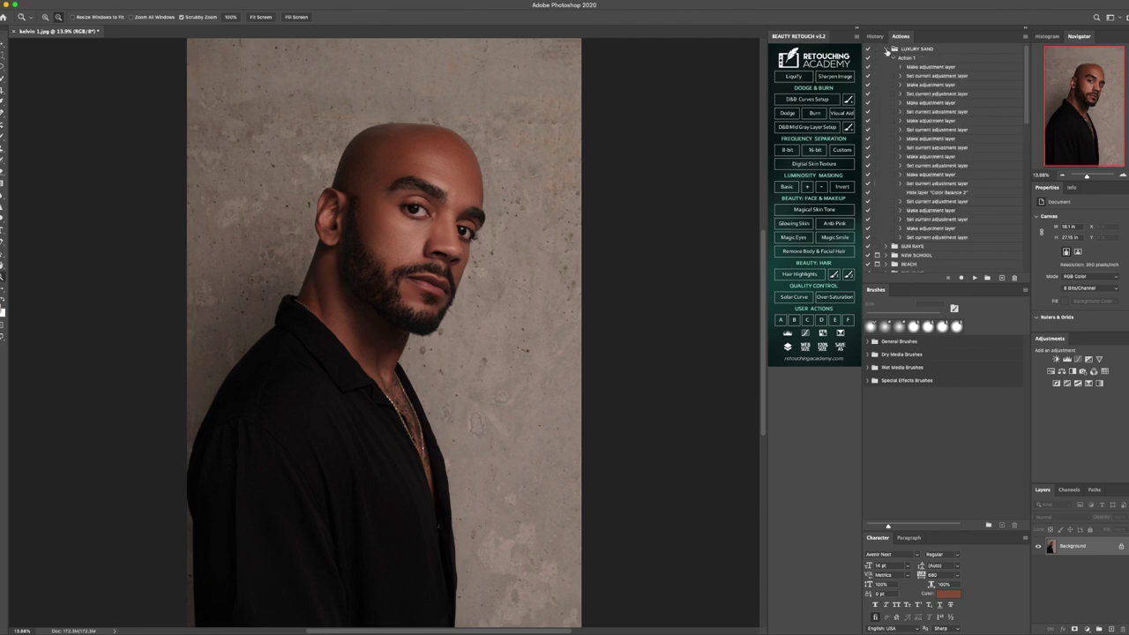
{"action": "left_click", "coordinate": [909, 58]}
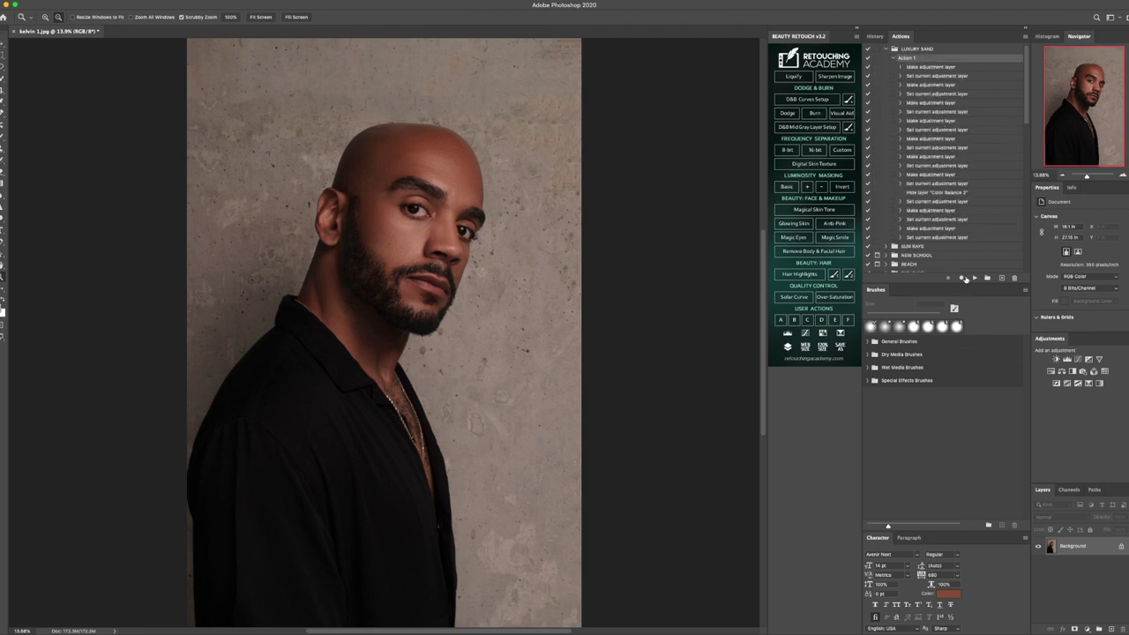
{"action": "left_click", "coordinate": [974, 277]}
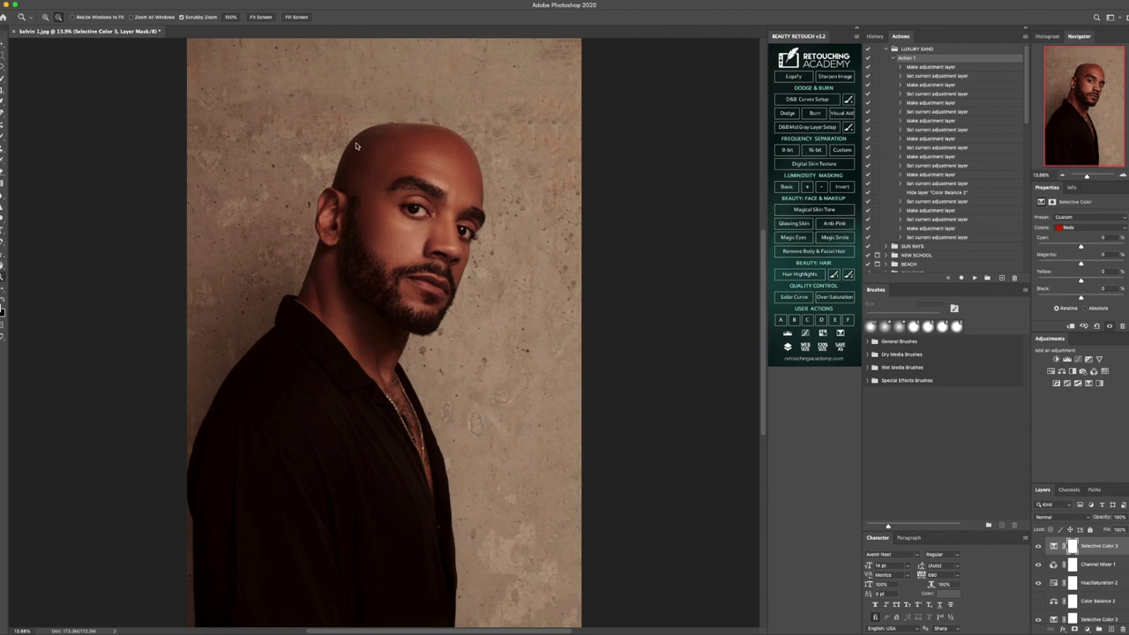
- Add a Brightness/Contrast adjustment layer above the color grade and raise its brightness to about 22
{"action": "key", "text": "v"}
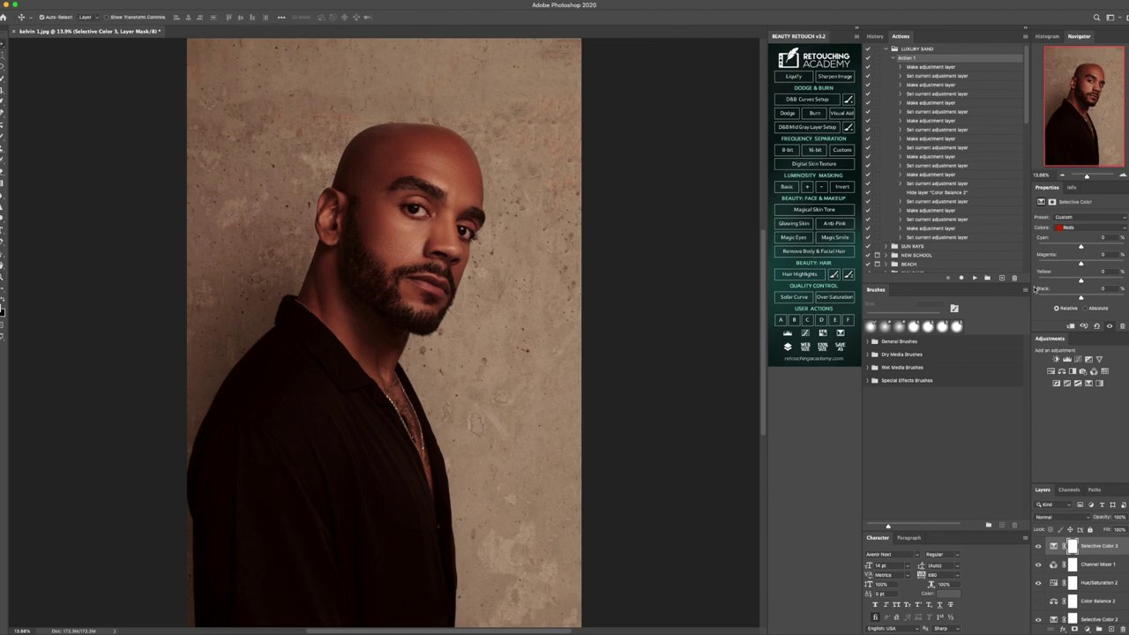
{"action": "left_click", "coordinate": [1056, 359]}
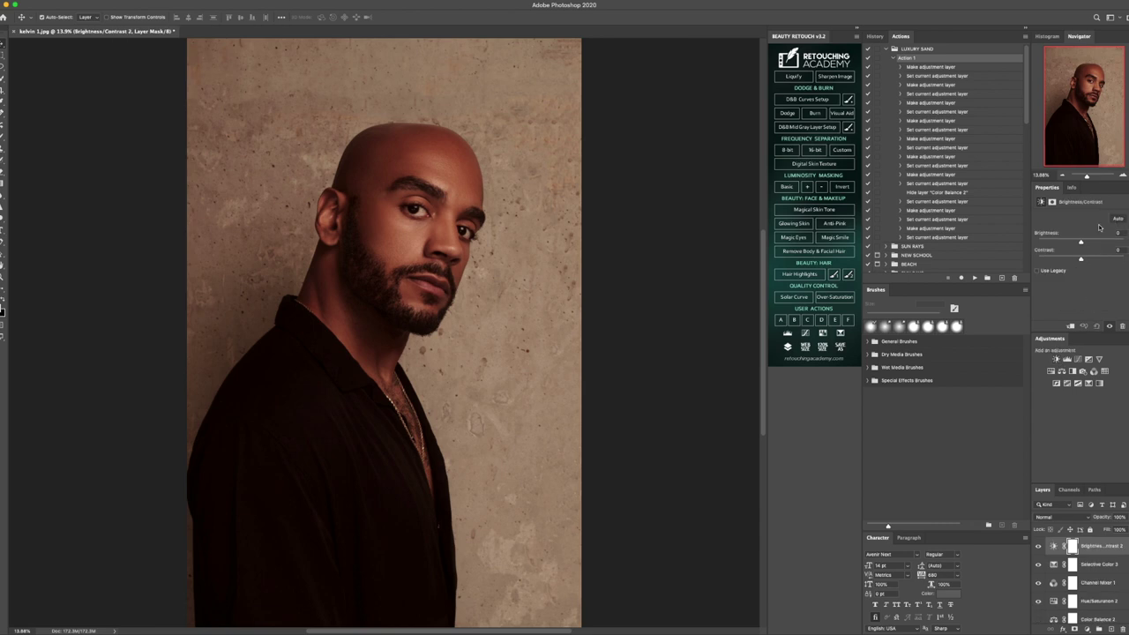
{"action": "left_click_drag", "start_coordinate": [1082, 243], "coordinate": [1087, 242]}
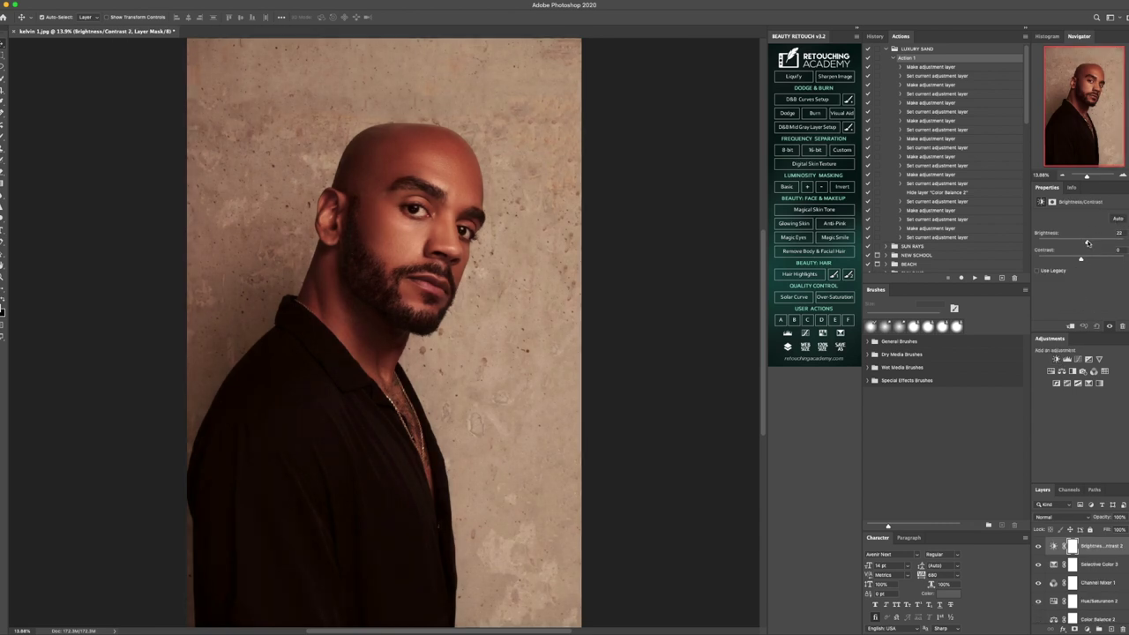
- Add a Color Balance adjustment layer and set its midtones to -24 Cyan–Red and +9 Yellow–Blue
{"action": "left_click", "coordinate": [1063, 371]}
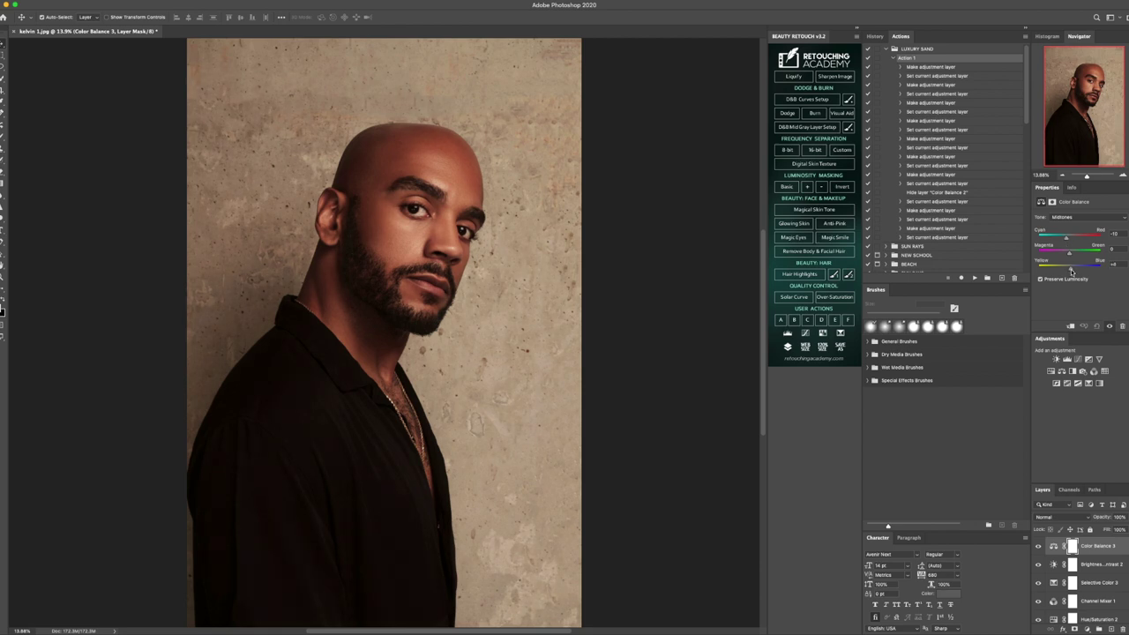
{"action": "left_click_drag", "start_coordinate": [1075, 271], "coordinate": [1072, 270]}
{"action": "left_click_drag", "start_coordinate": [1067, 240], "coordinate": [1064, 241]}
- Compare the portrait before and after the color grading using the history states, returning to the latest Color Balance change
{"action": "left_click", "coordinate": [875, 36]}
{"action": "scroll", "coordinate": [939, 174], "scroll_direction": "up", "scroll_amount": 3}
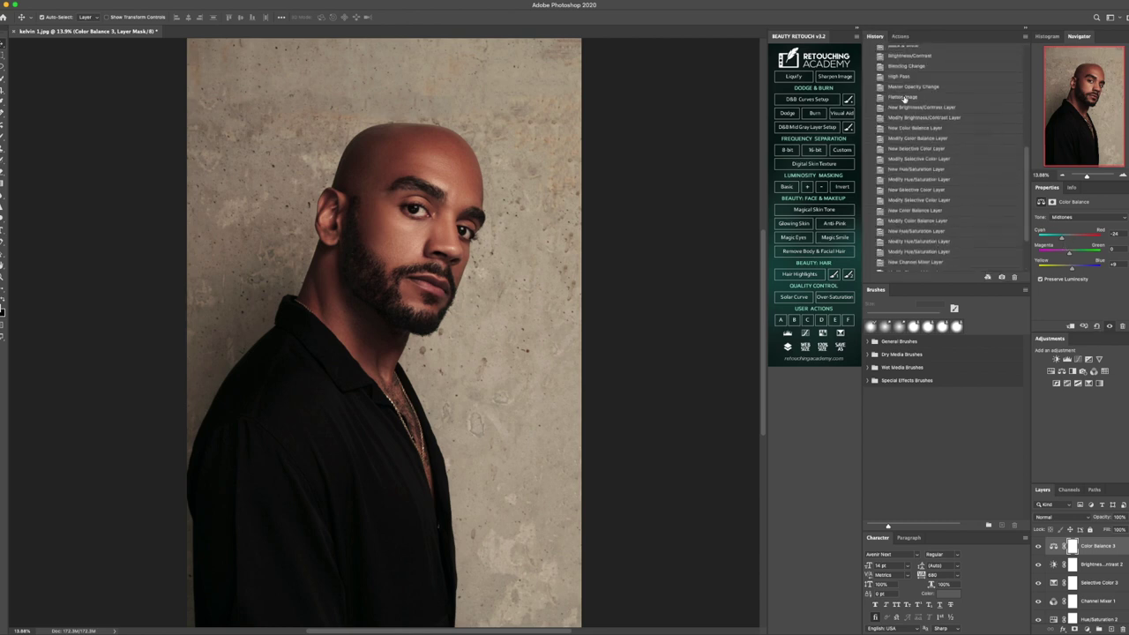
{"action": "left_click", "coordinate": [904, 98]}
{"action": "scroll", "coordinate": [942, 192], "scroll_direction": "down", "scroll_amount": 3}
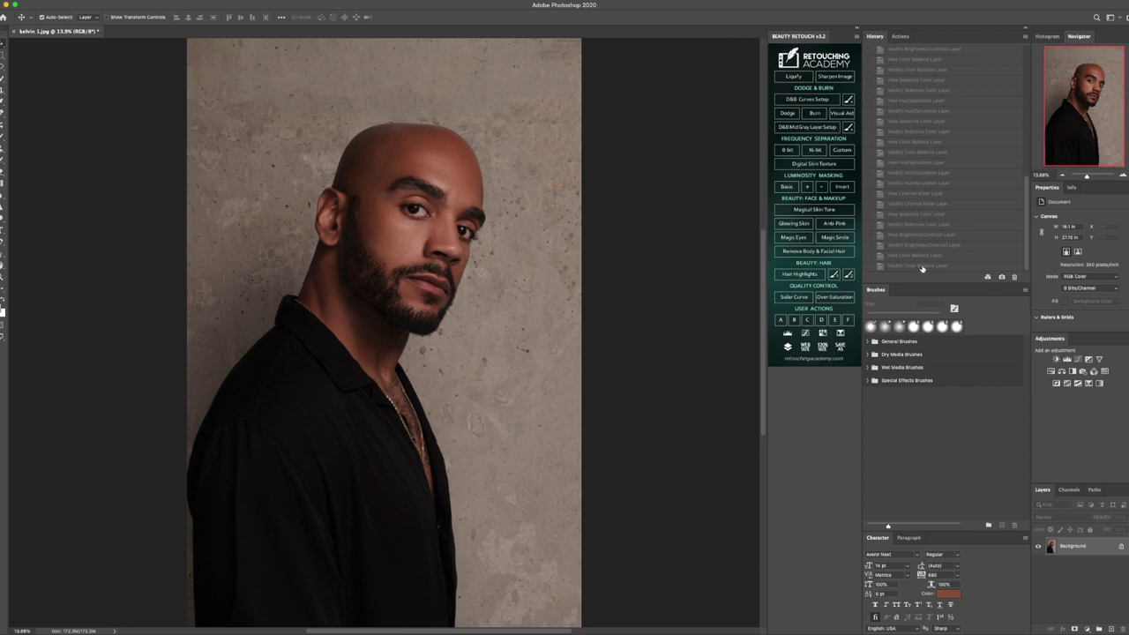
{"action": "left_click", "coordinate": [922, 265]}
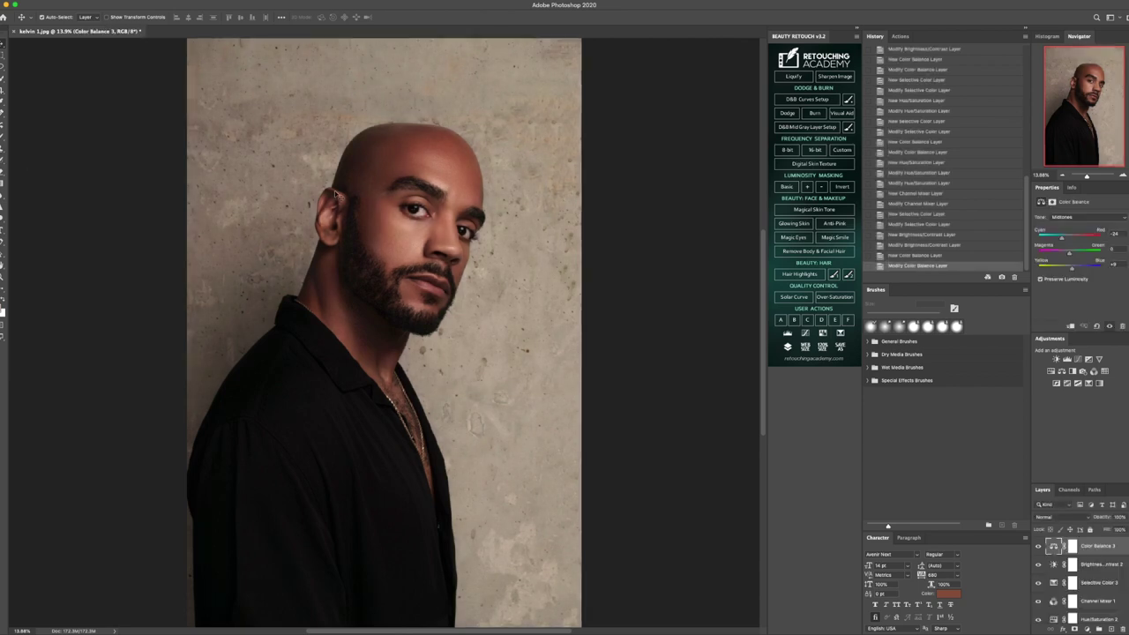
- View the whole graded portrait at reduced size and compare it with the original opening snapshot, returning to the latest history state
{"action": "left_click", "coordinate": [3, 277]}
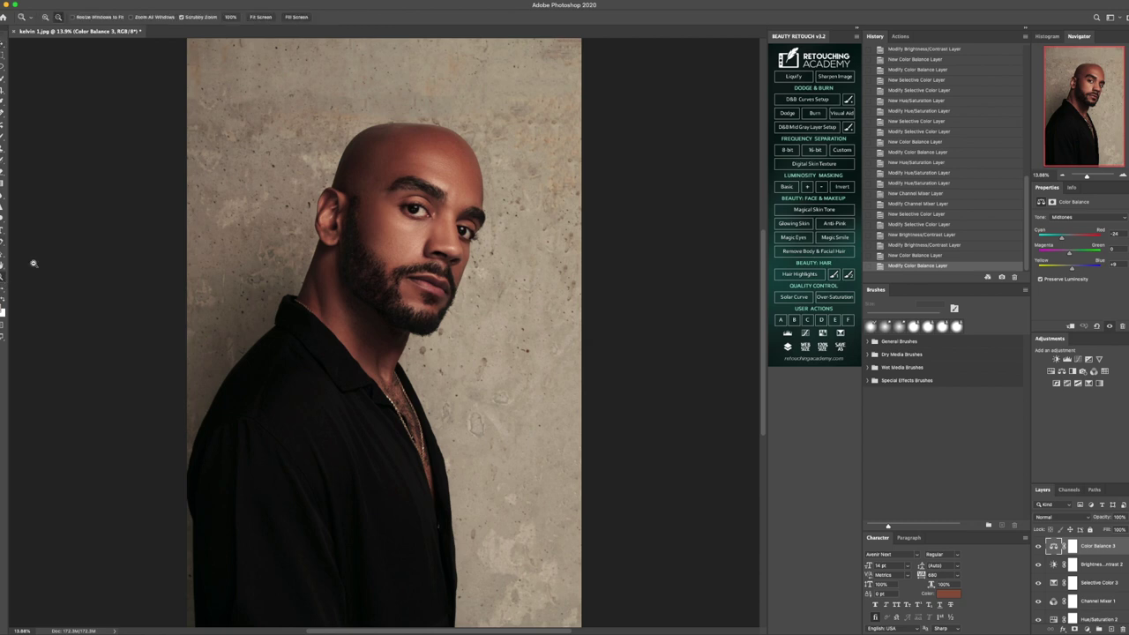
{"action": "left_click", "coordinate": [428, 314]}
{"action": "left_click", "coordinate": [428, 314]}
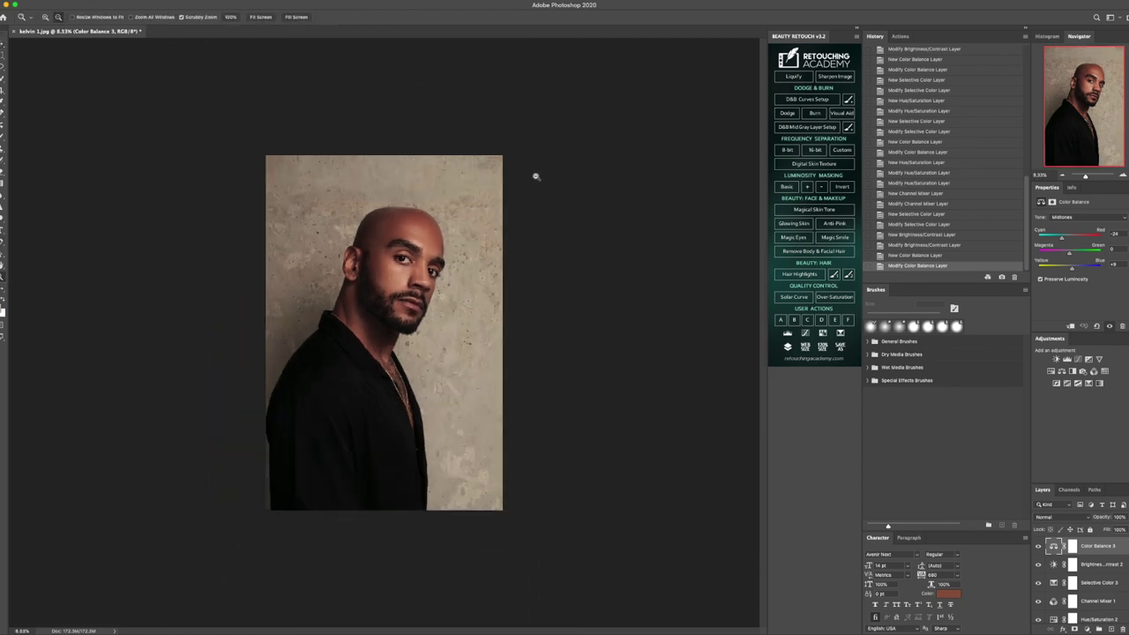
{"action": "left_click", "coordinate": [261, 17]}
{"action": "scroll", "coordinate": [947, 169], "scroll_direction": "up", "scroll_amount": 15}
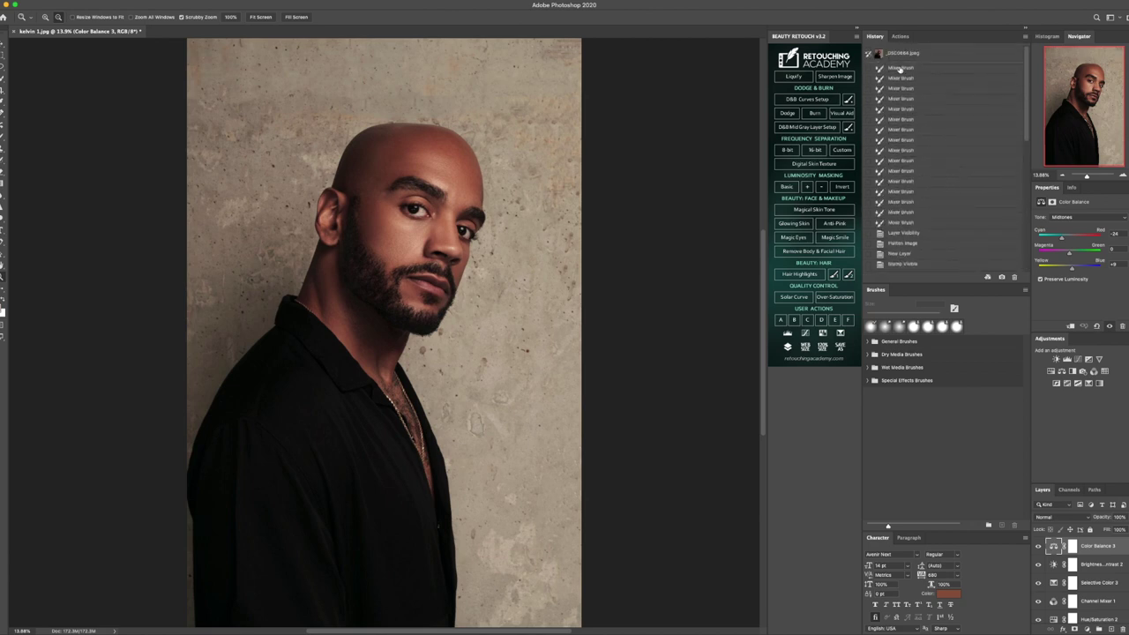
{"action": "left_click", "coordinate": [913, 54]}
{"action": "scroll", "coordinate": [916, 243], "scroll_direction": "down", "scroll_amount": 10}
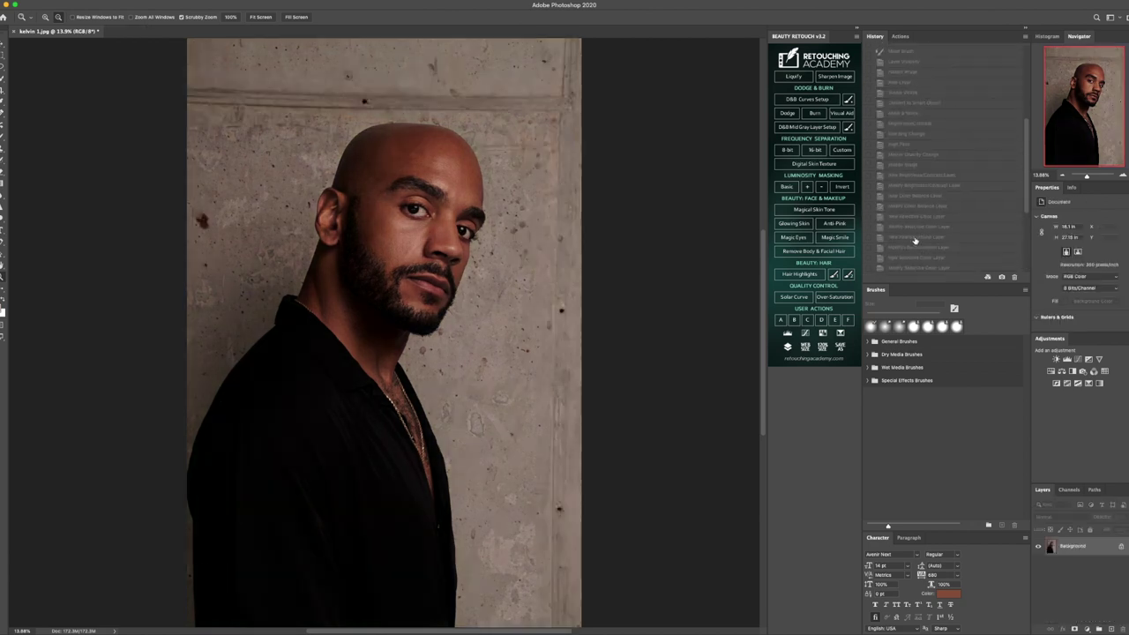
{"action": "left_click", "coordinate": [915, 267]}
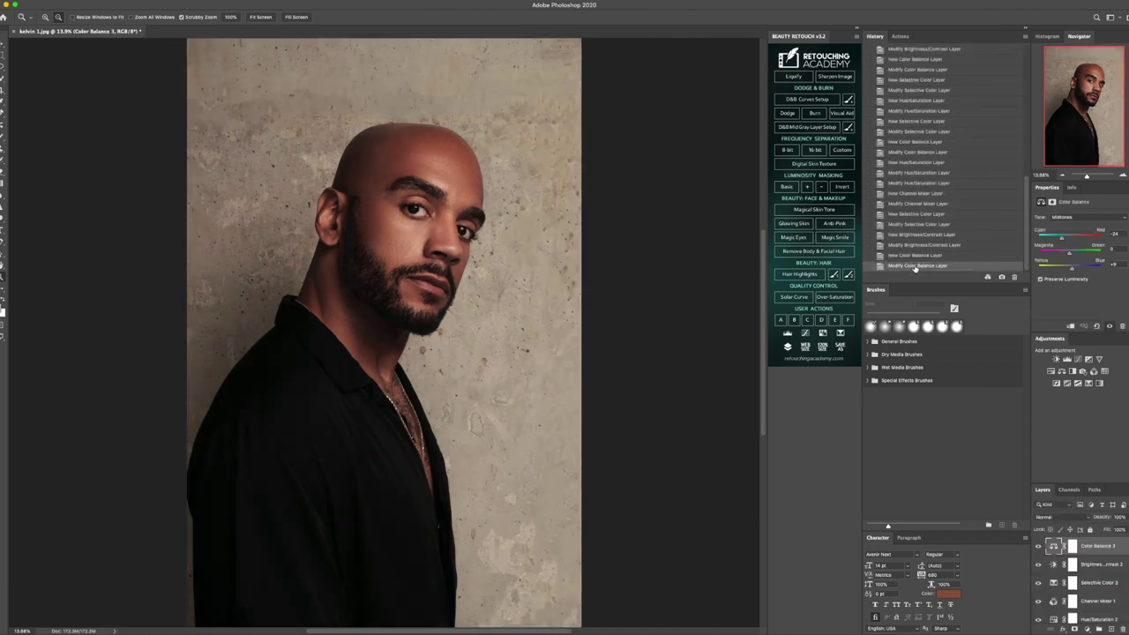
- Compare the face up close between the original snapshot and the latest history state, ending with the full portrait in view
{"action": "left_click_drag", "start_coordinate": [362, 159], "coordinate": [633, 152]}
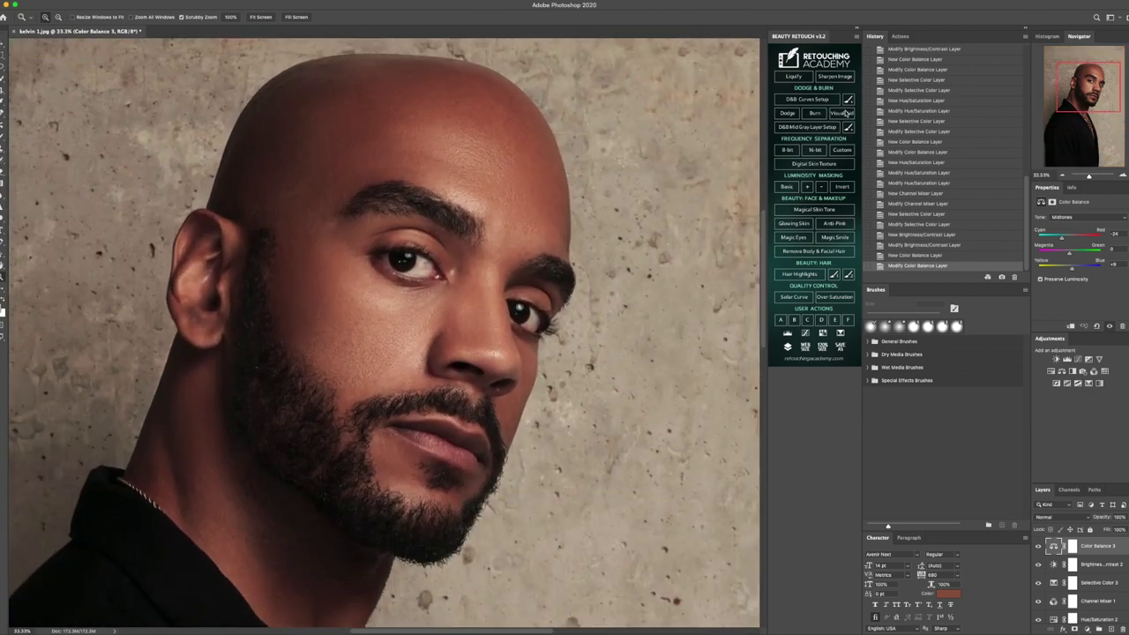
{"action": "scroll", "coordinate": [934, 53], "scroll_direction": "up", "scroll_amount": 15}
{"action": "left_click", "coordinate": [931, 53]}
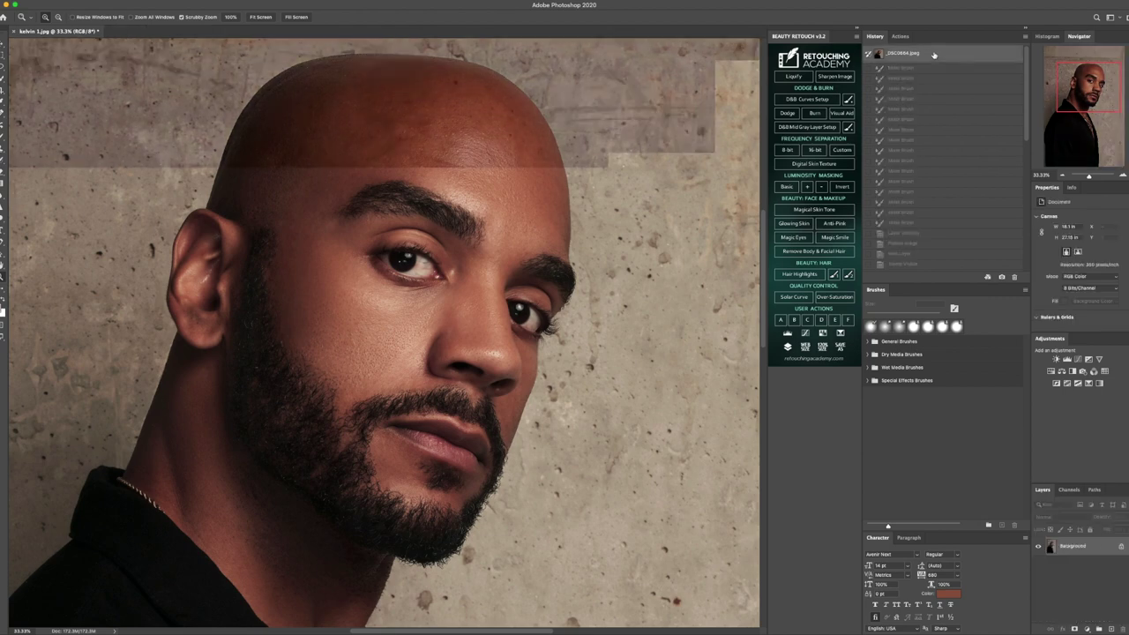
{"action": "scroll", "coordinate": [937, 227], "scroll_direction": "down", "scroll_amount": 10}
{"action": "left_click", "coordinate": [902, 268]}
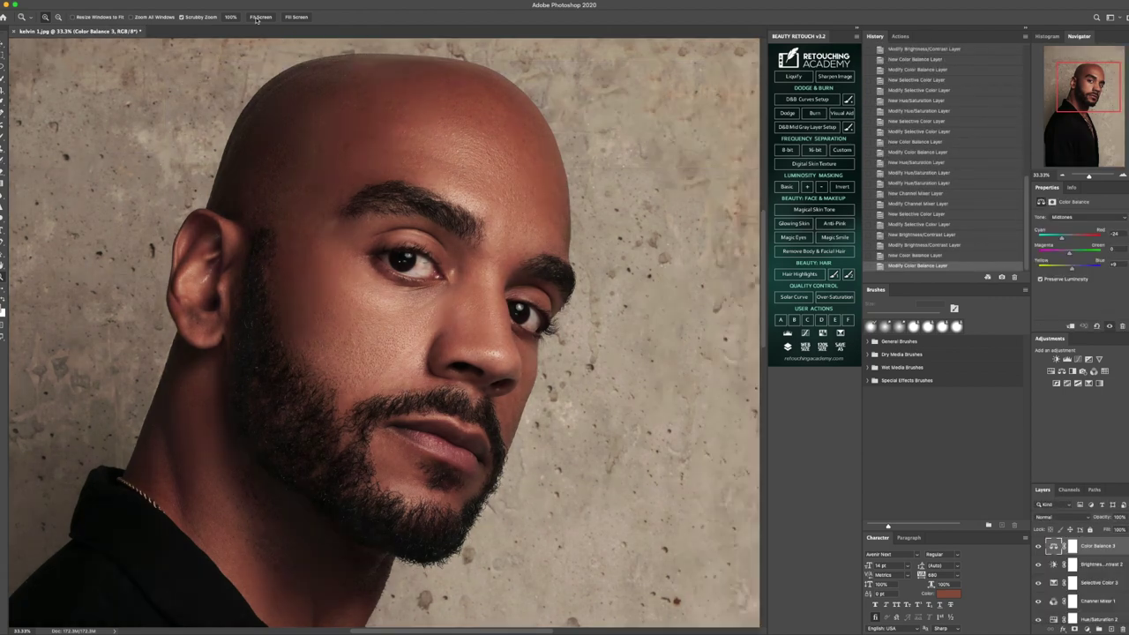
{"action": "left_click", "coordinate": [257, 18]}
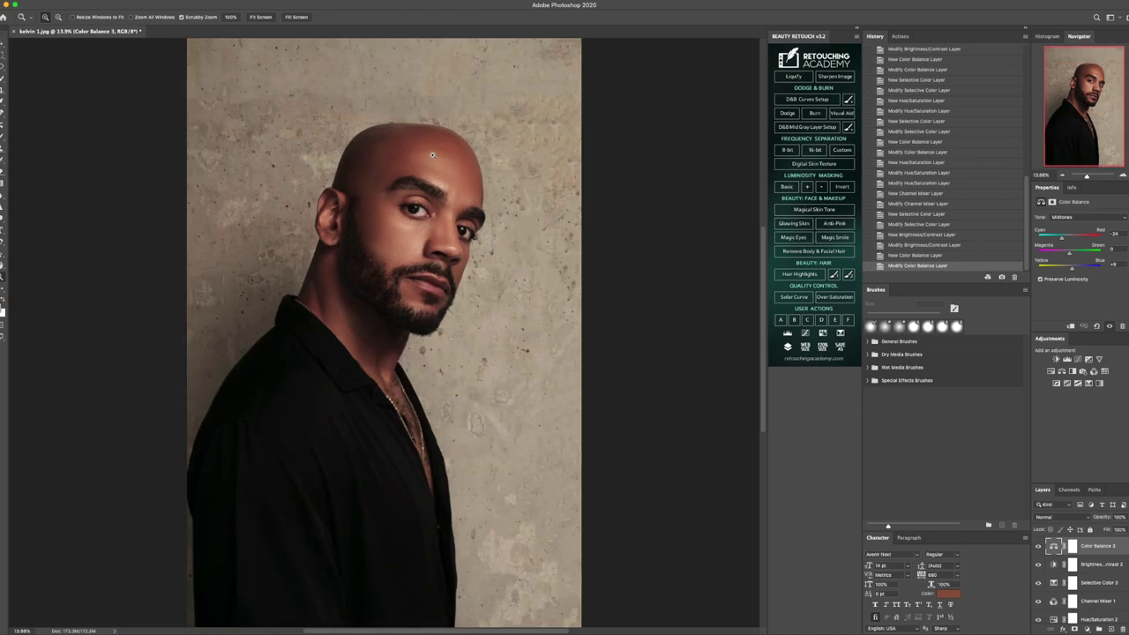
- Flatten the color grading layers into the Background, discarding the hidden layers
{"action": "scroll", "coordinate": [1088, 608], "scroll_direction": "down", "scroll_amount": 5}
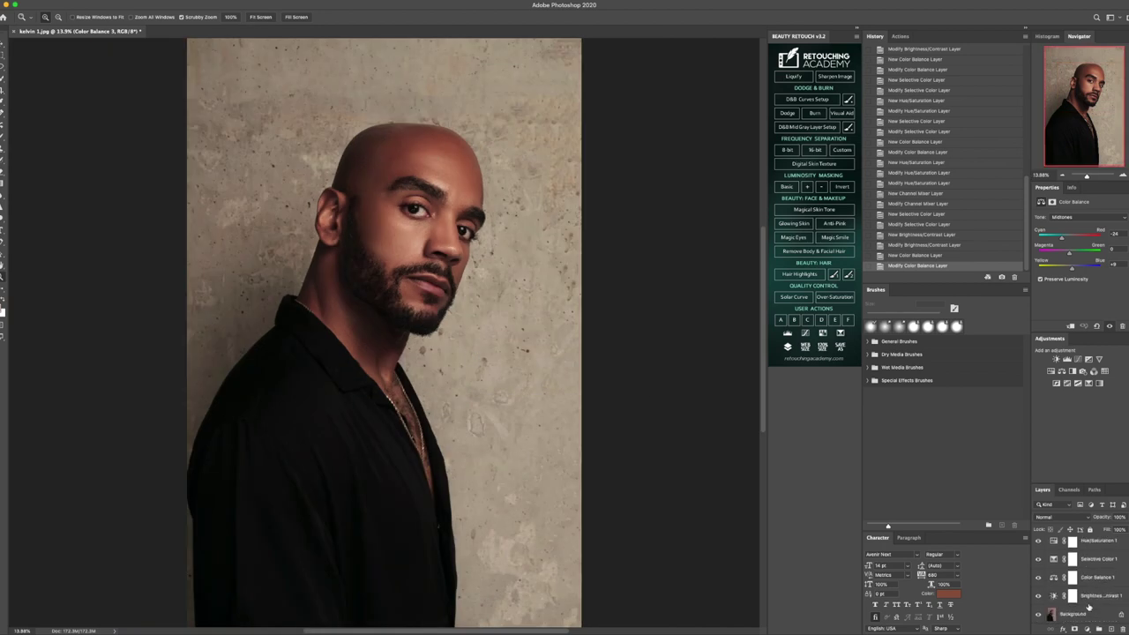
{"action": "left_click", "coordinate": [1088, 615]}
{"action": "right_click", "coordinate": [1088, 615]}
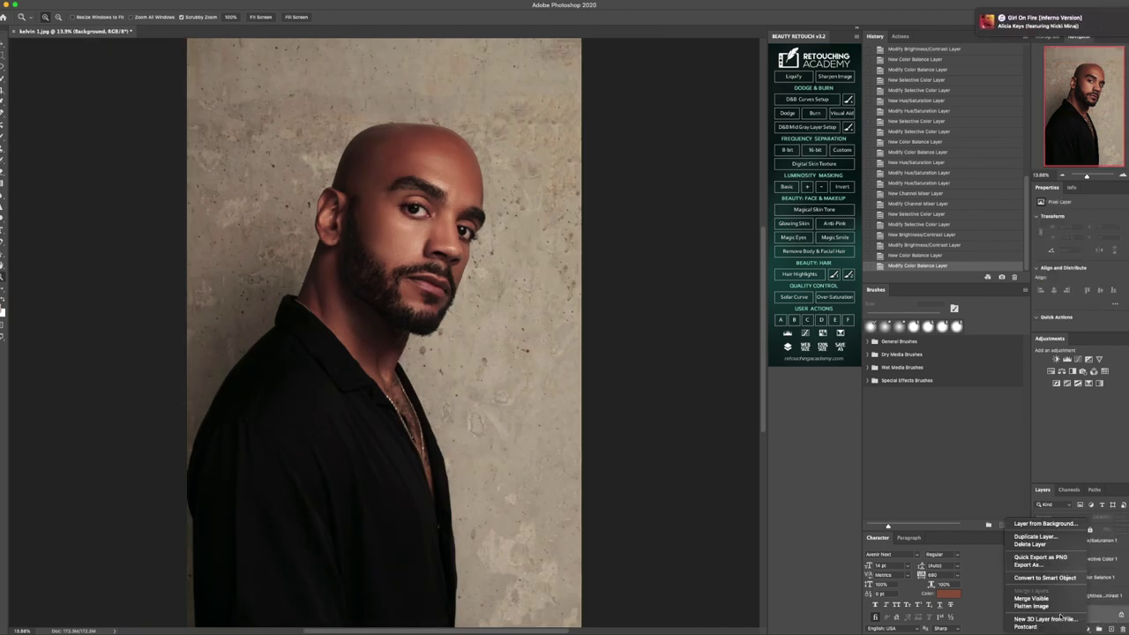
{"action": "left_click", "coordinate": [1032, 606]}
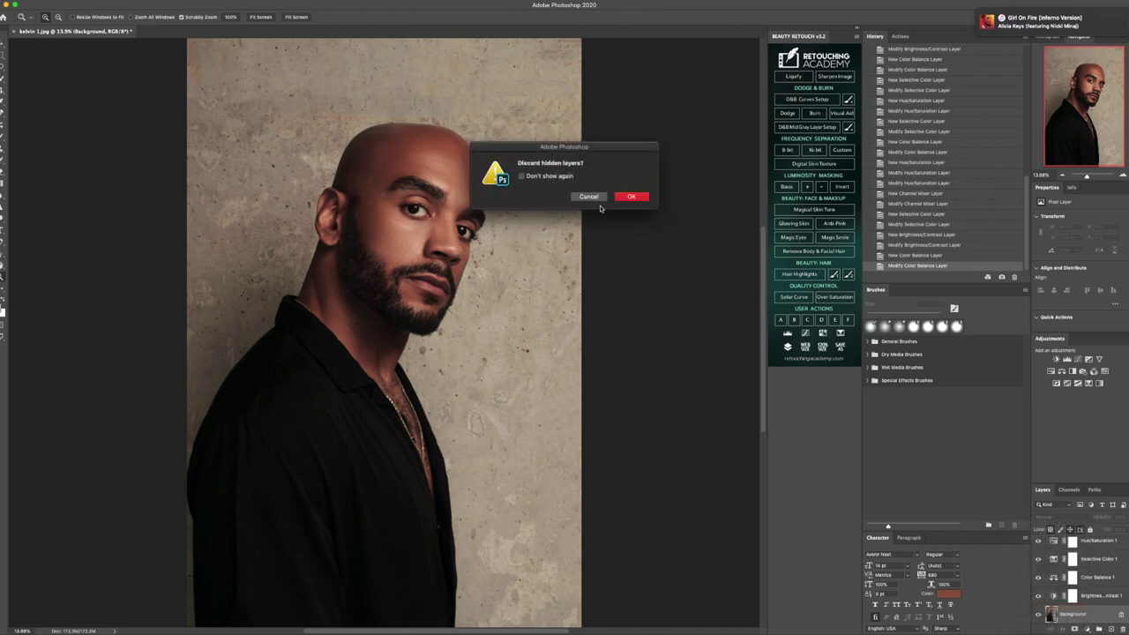
{"action": "key", "text": "Return"}
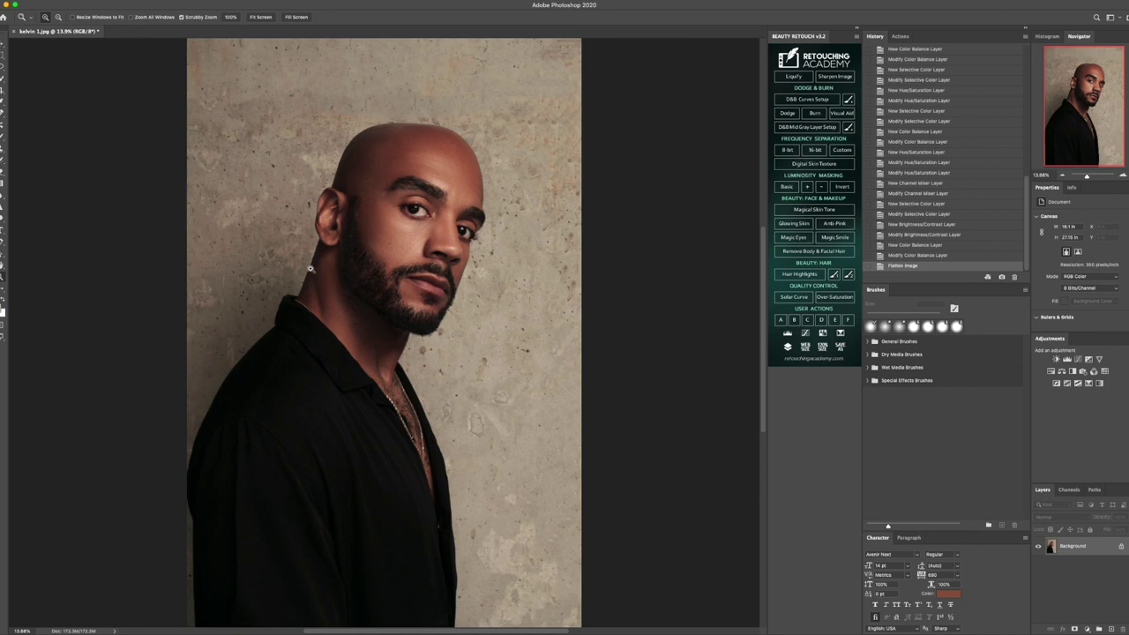
- Apply the Liquify filter to the flattened portrait with the brush size raised to 1700
{"action": "left_click", "coordinate": [204, 9]}
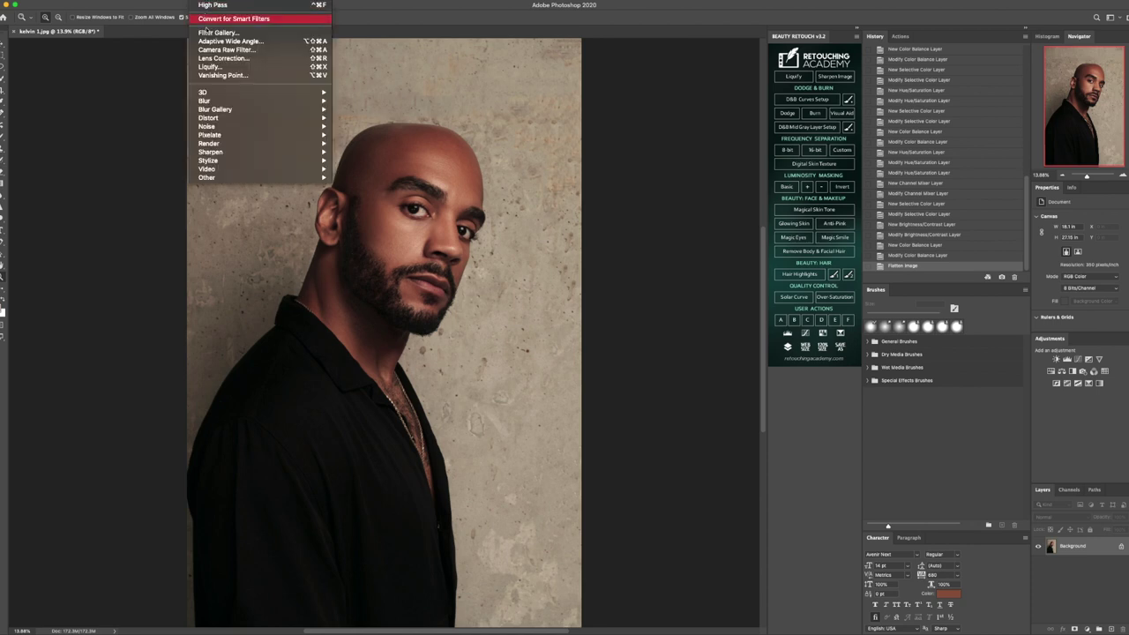
{"action": "left_click", "coordinate": [210, 67]}
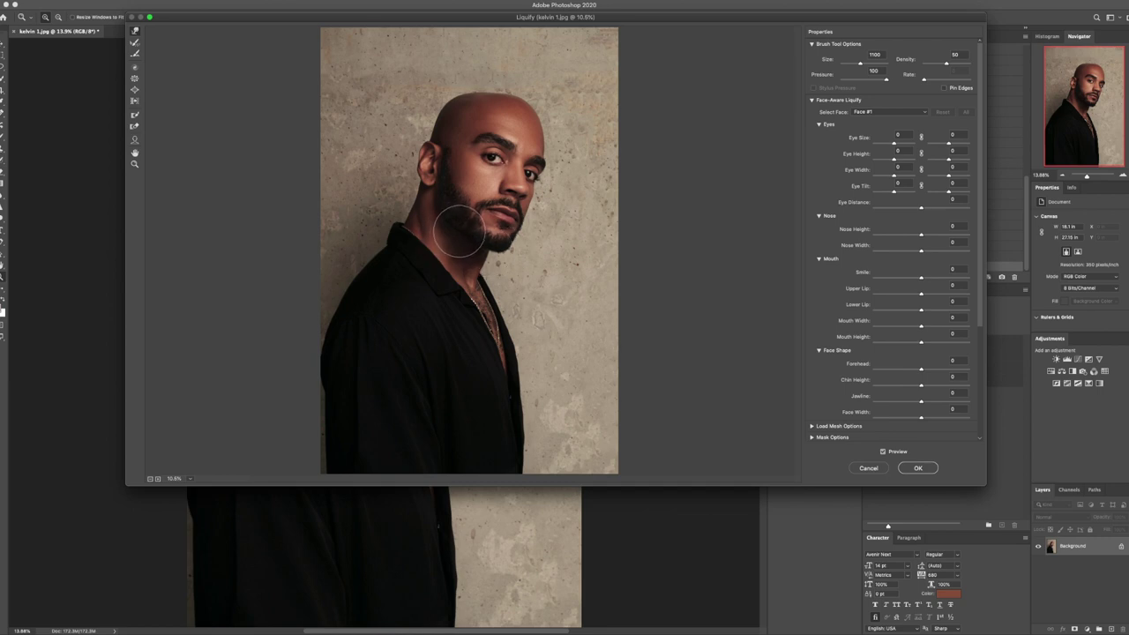
{"action": "key", "text": "bracketleft"}
{"action": "key", "text": "bracketright"}
{"action": "key", "text": "bracketright"}
{"action": "key", "text": "bracketright"}
{"action": "key", "text": "bracketright"}
{"action": "key", "text": "bracketright"}
{"action": "key", "text": "bracketright"}
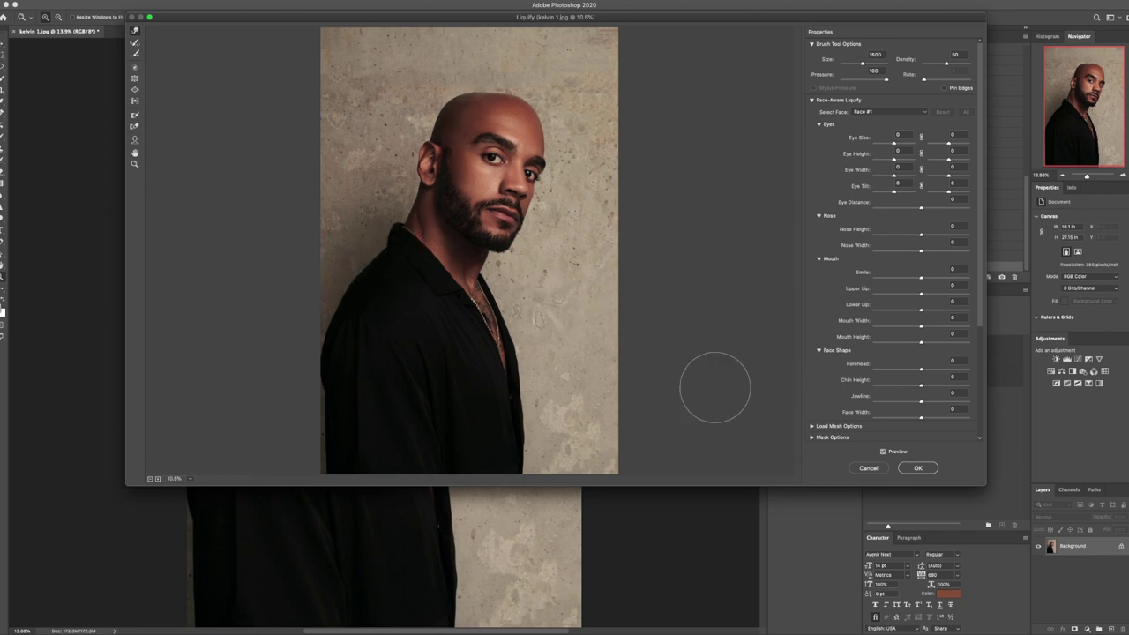
{"action": "key", "text": "bracketright"}
{"action": "left_click", "coordinate": [929, 469]}
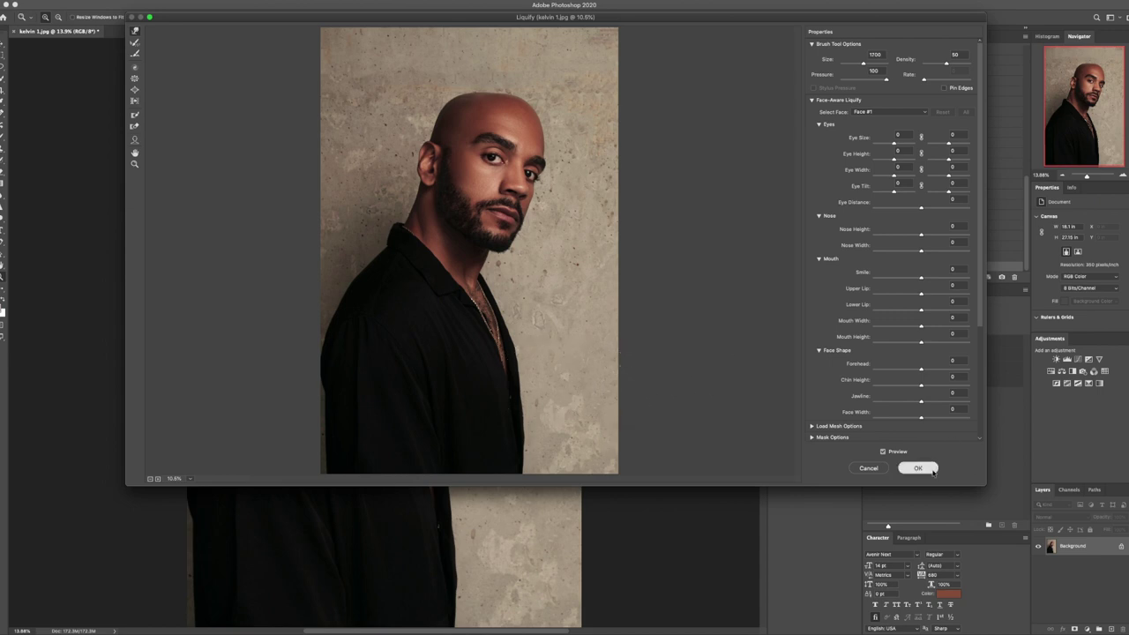
{"action": "key", "text": "Return"}
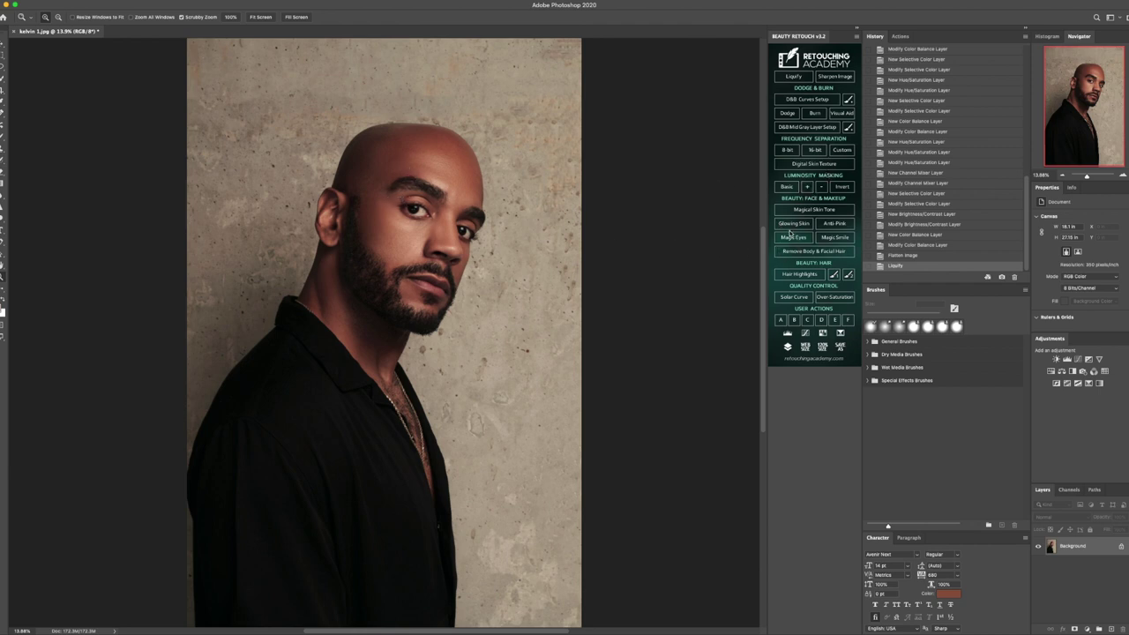
- Inspect the face up close, then compare the full portrait with the original opening snapshot, returning to the Liquify history state
{"action": "left_click_drag", "start_coordinate": [418, 217], "coordinate": [465, 244]}
{"action": "left_click", "coordinate": [465, 244]}
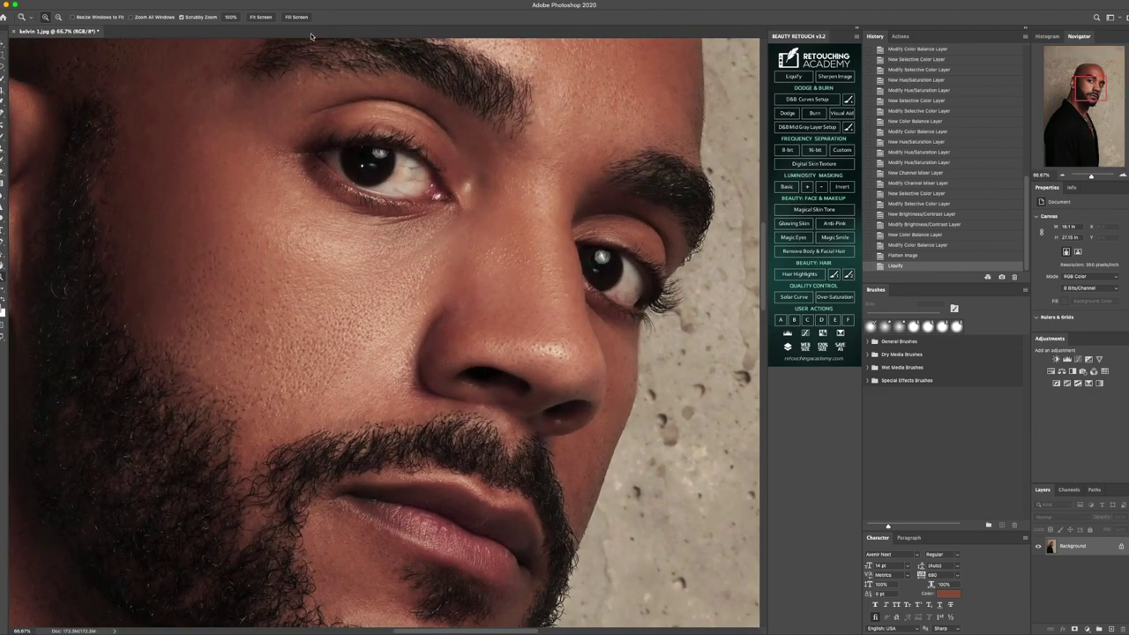
{"action": "left_click", "coordinate": [260, 17]}
{"action": "scroll", "coordinate": [913, 73], "scroll_direction": "up", "scroll_amount": 10}
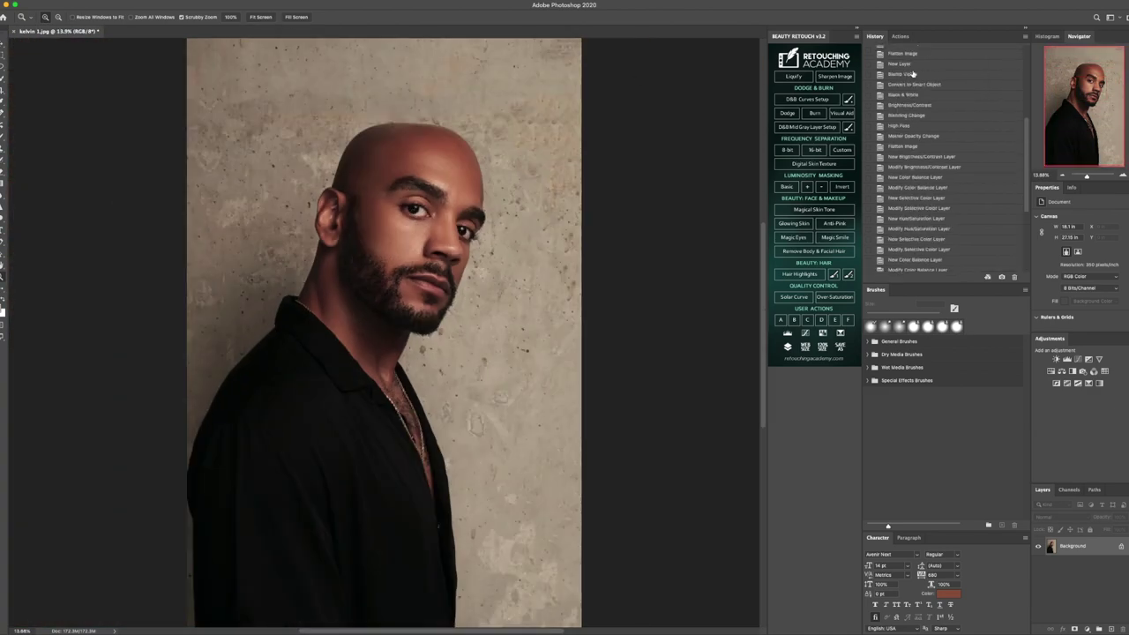
{"action": "left_click", "coordinate": [909, 54]}
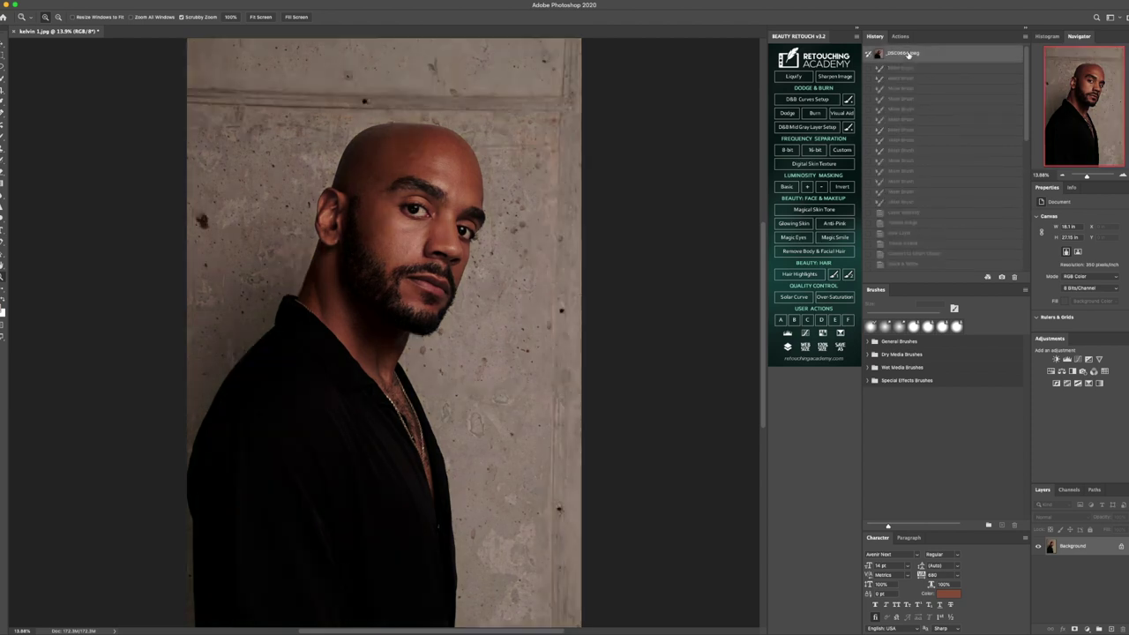
{"action": "scroll", "coordinate": [903, 244], "scroll_direction": "down", "scroll_amount": 10}
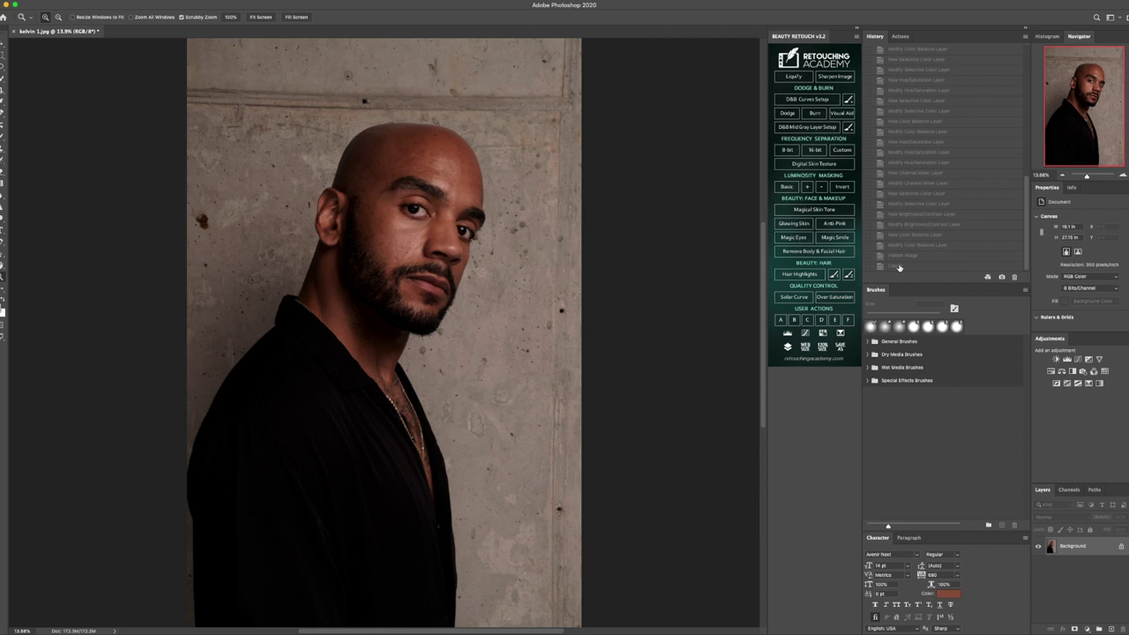
{"action": "left_click", "coordinate": [899, 266]}
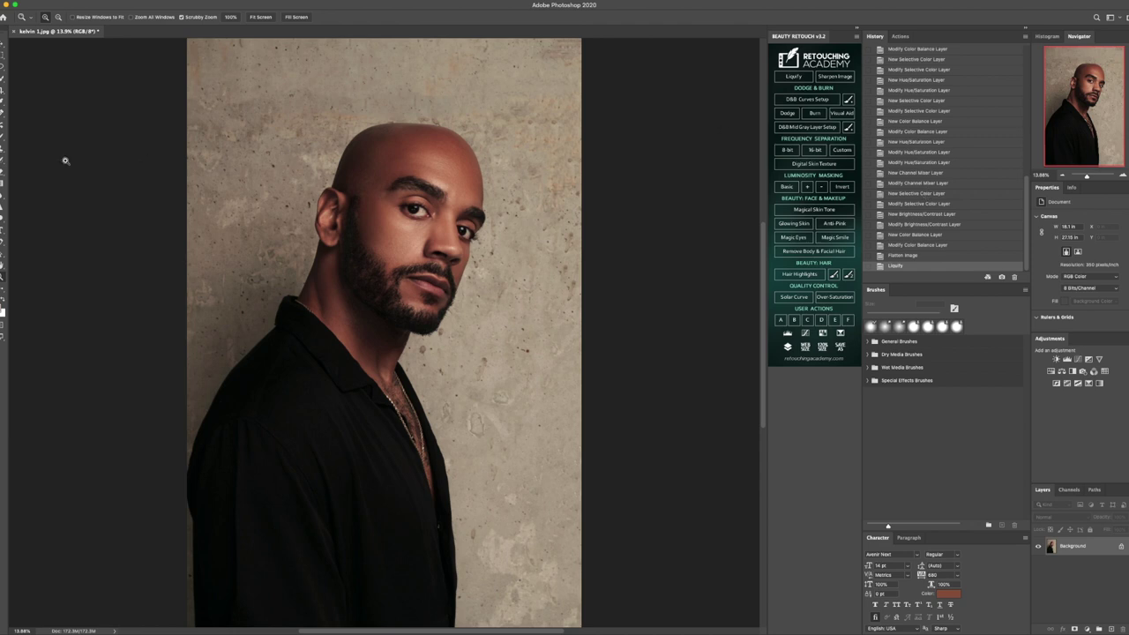
- Heal the blemishes on the temple beside the eyebrow with the Spot Healing Brush, stepping back from the last stroke in the history
{"action": "left_click", "coordinate": [3, 146]}
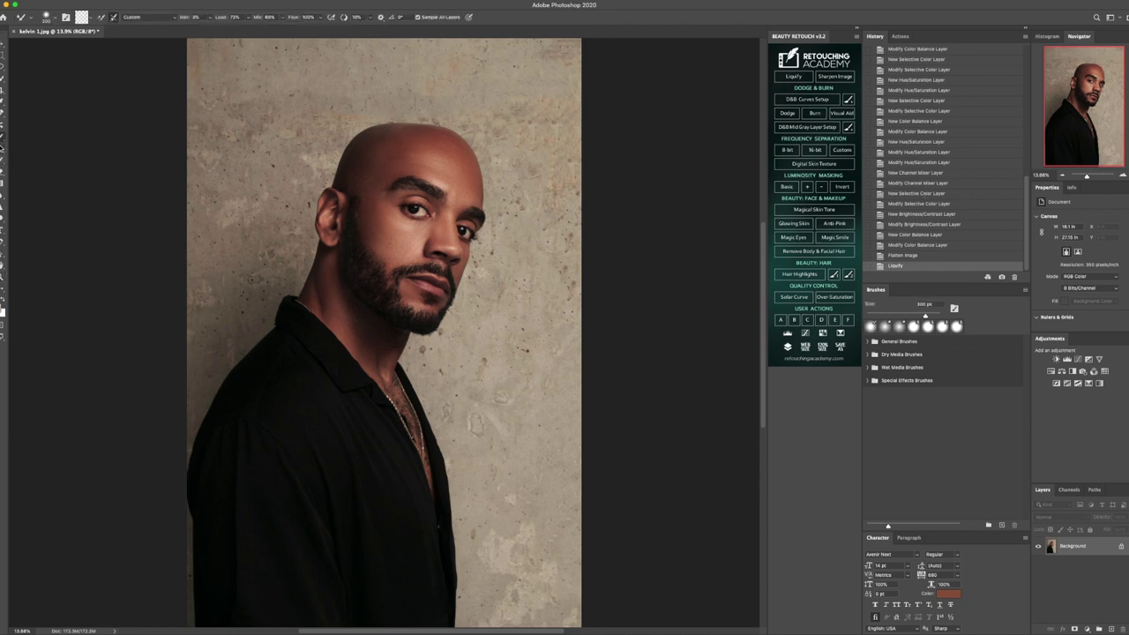
{"action": "left_click", "coordinate": [4, 114]}
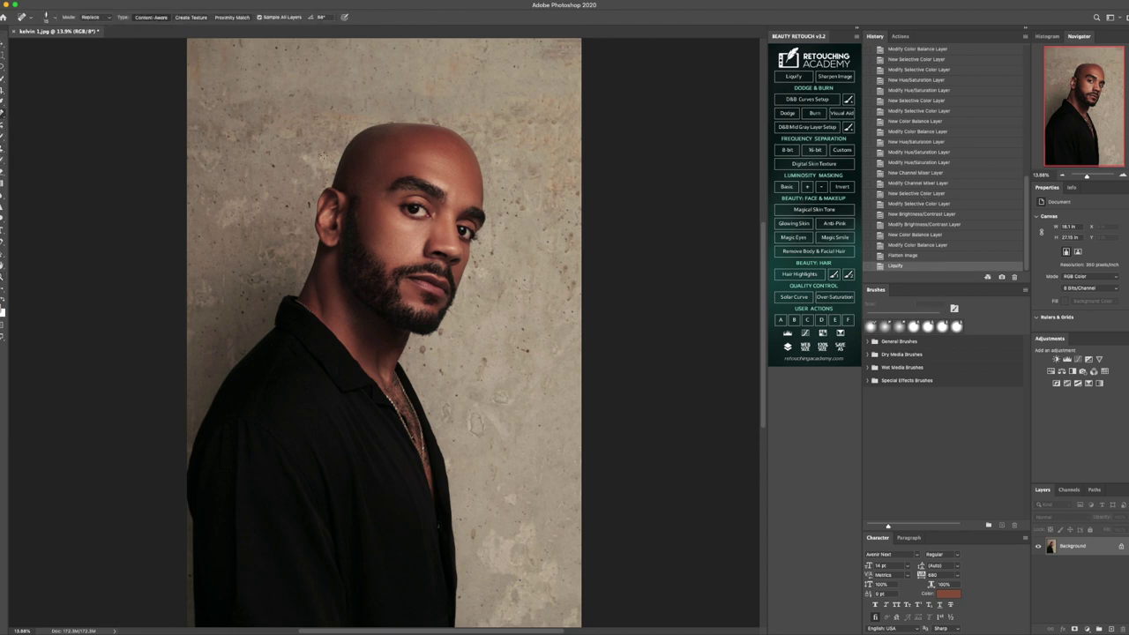
{"action": "left_click", "coordinate": [387, 195]}
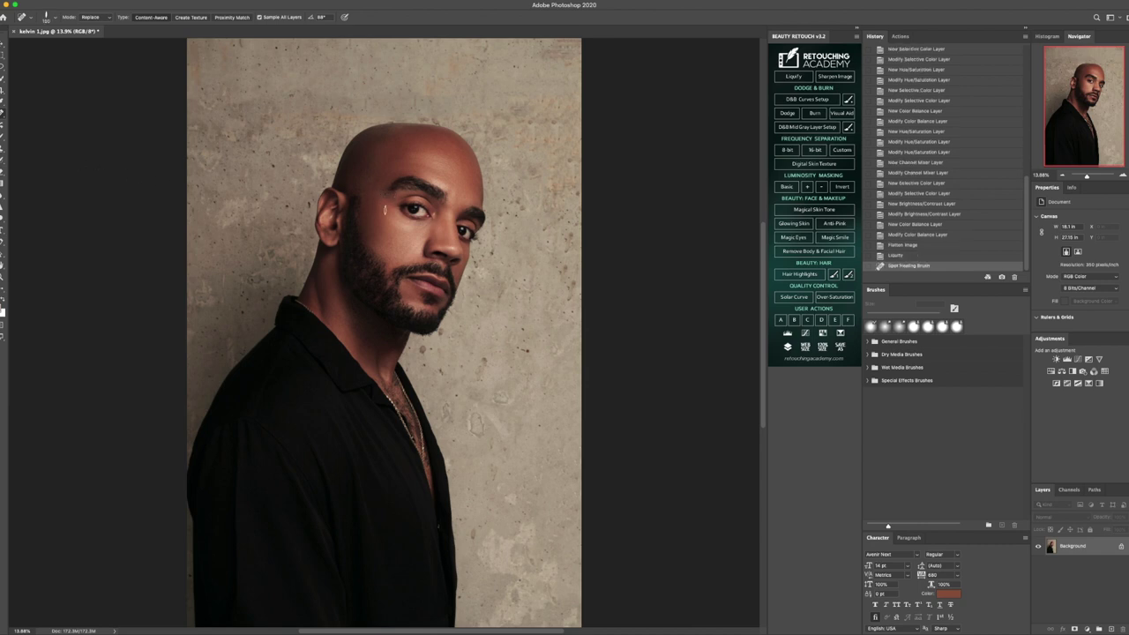
{"action": "left_click", "coordinate": [379, 189]}
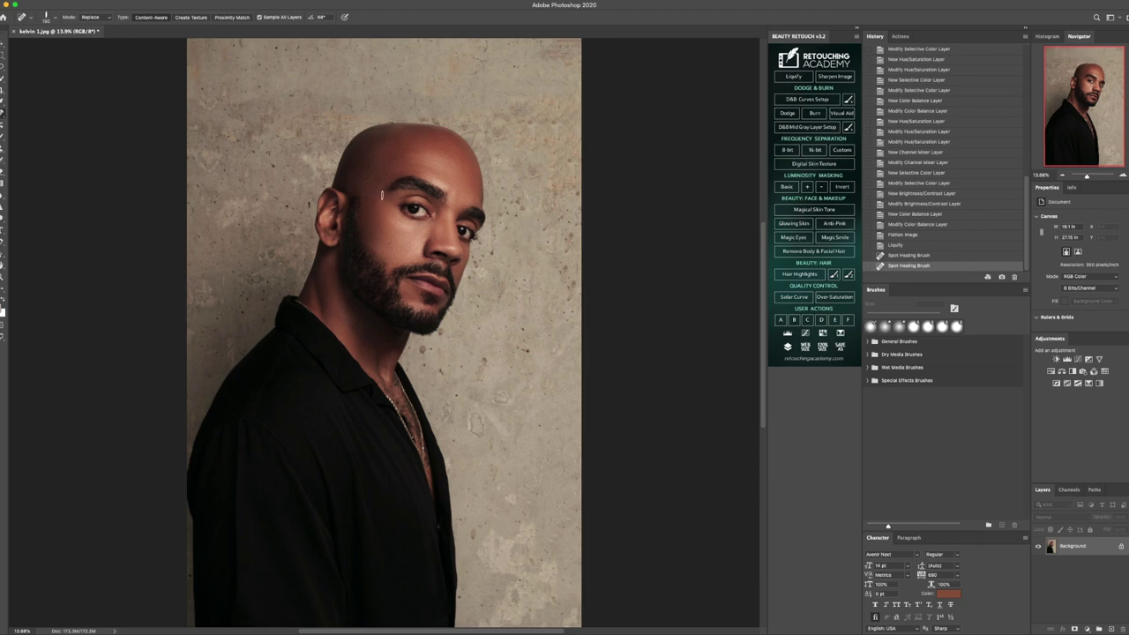
{"action": "left_click", "coordinate": [393, 194]}
{"action": "left_click", "coordinate": [384, 195]}
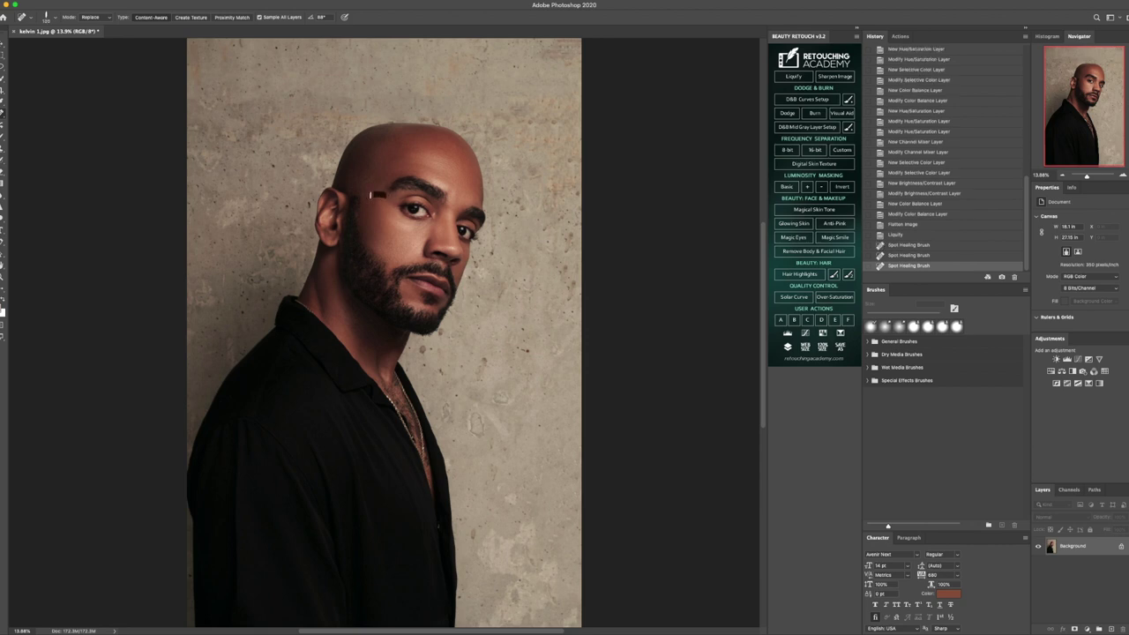
{"action": "left_click", "coordinate": [917, 255]}
- Patch the temple area beside the eyebrow with clean skin from the upper forehead and deselect it
{"action": "left_click", "coordinate": [5, 132]}
{"action": "left_click", "coordinate": [44, 131]}
{"action": "mouse_move", "coordinate": [391, 201]}
{"action": "left_mouse_down"}
{"action": "mouse_move", "coordinate": [385, 208]}
{"action": "mouse_move", "coordinate": [397, 207]}
{"action": "mouse_move", "coordinate": [386, 202]}
{"action": "mouse_move", "coordinate": [385, 133]}
{"action": "left_mouse_up"}
{"action": "key", "text": "ctrl+d"}
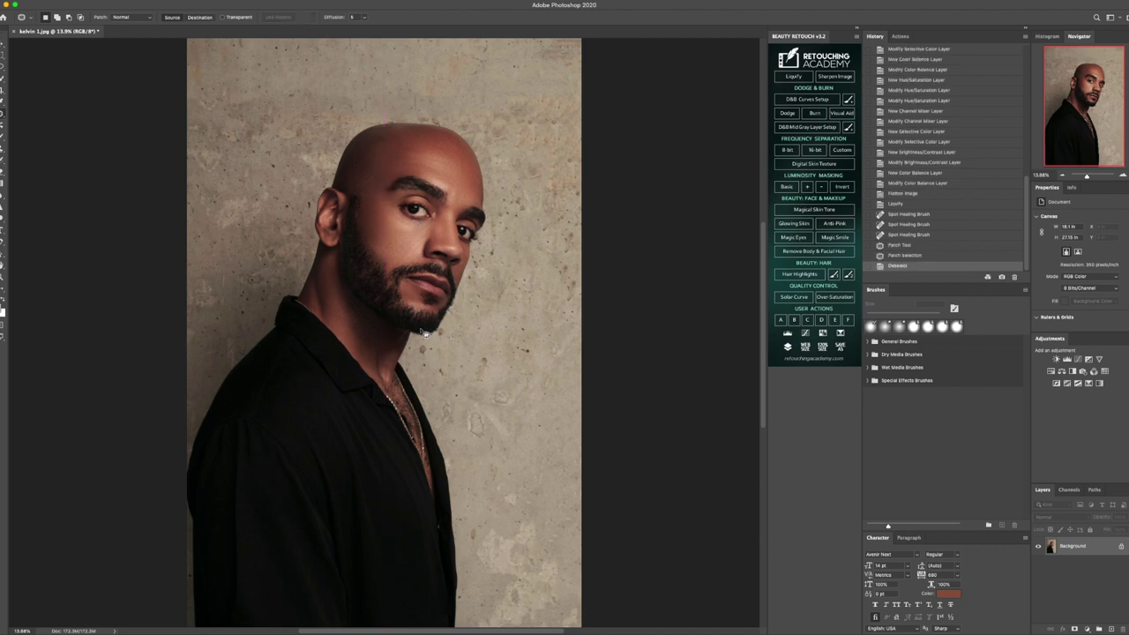
- Examine the patched temple and the rest of the face at 33.33% zoom
{"action": "left_click", "coordinate": [2, 276]}
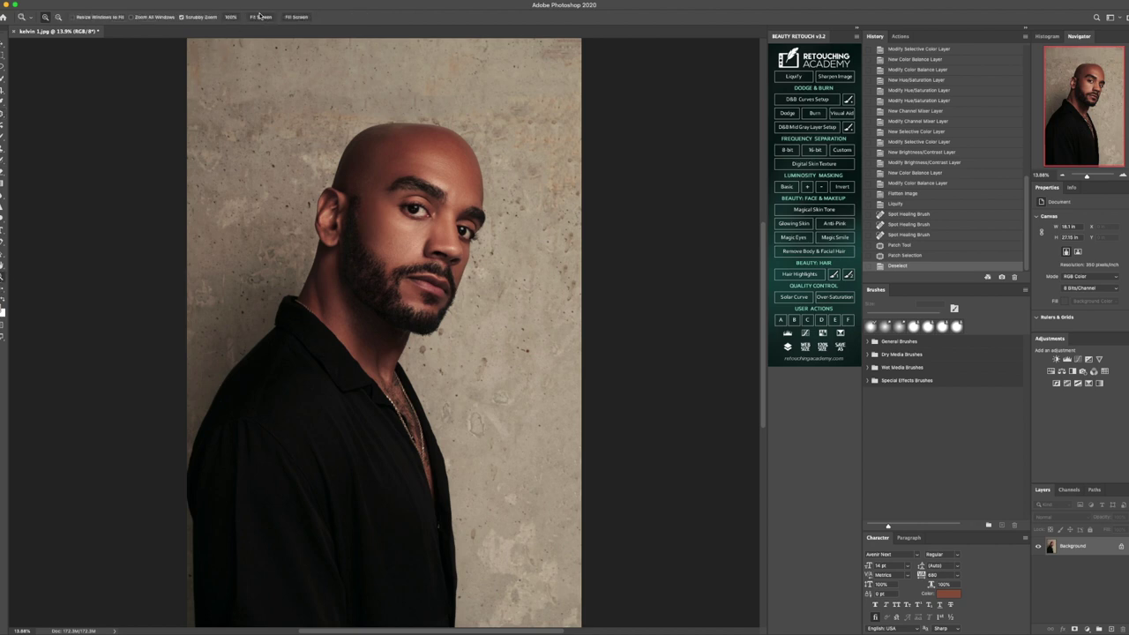
{"action": "left_click", "coordinate": [364, 189]}
{"action": "left_click", "coordinate": [363, 189]}
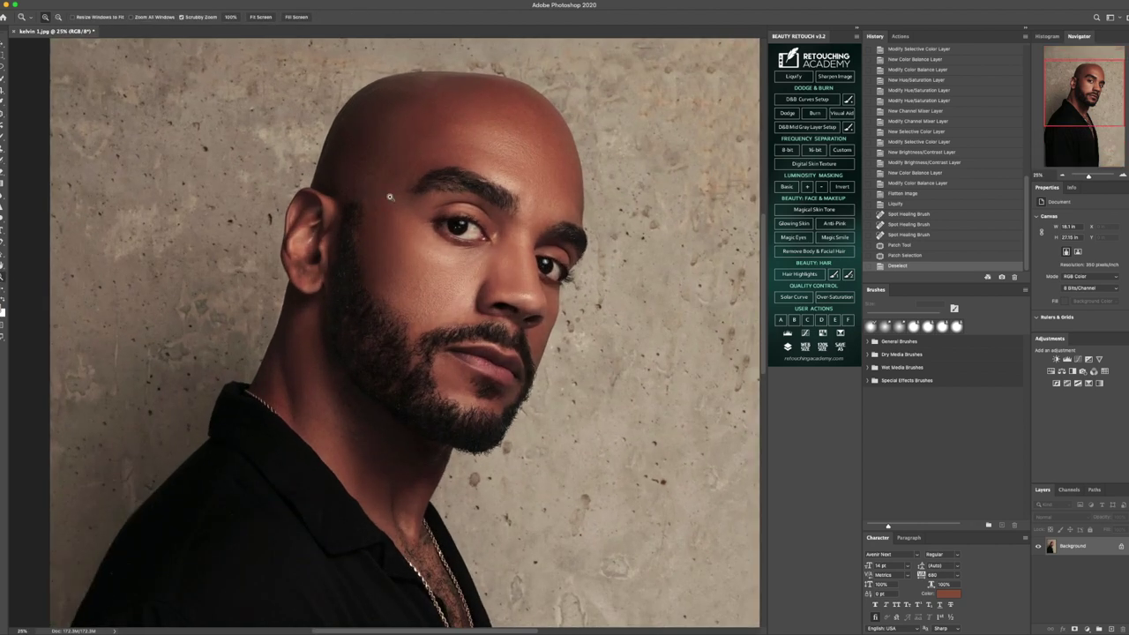
{"action": "mouse_move", "coordinate": [474, 632]}
{"action": "left_mouse_down"}
{"action": "mouse_move", "coordinate": [448, 631]}
{"action": "mouse_move", "coordinate": [487, 631]}
{"action": "left_mouse_up"}
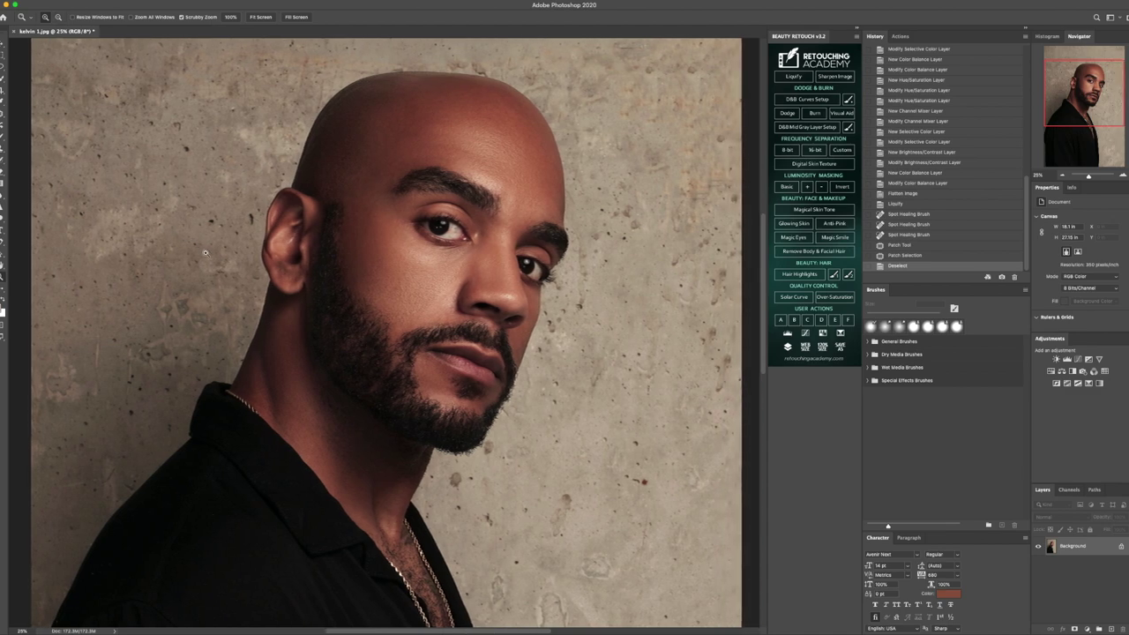
{"action": "left_click", "coordinate": [339, 248]}
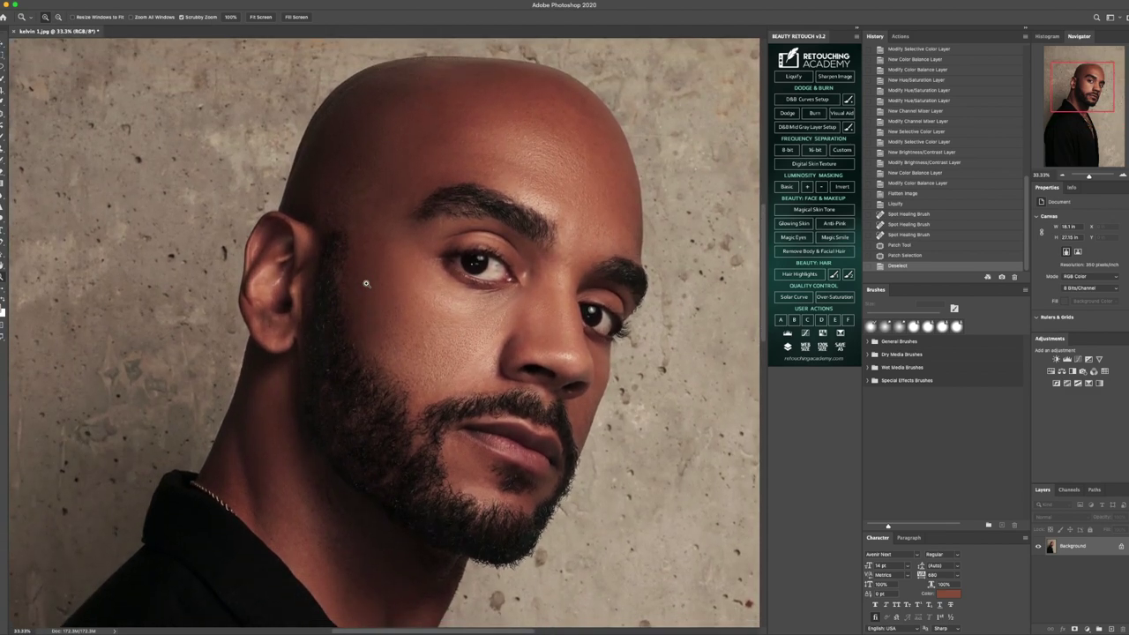